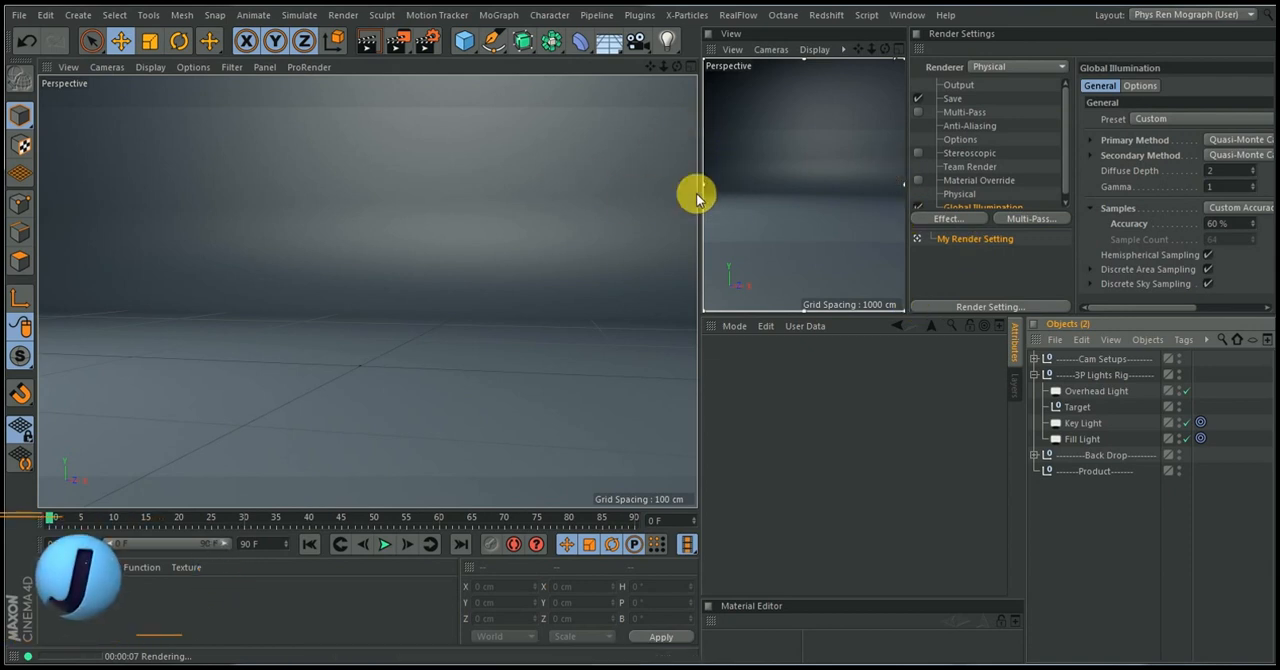
Collapse the 3P Lights Rig group, expand the Cam Setups group and select its Camera object
click(1037, 376)
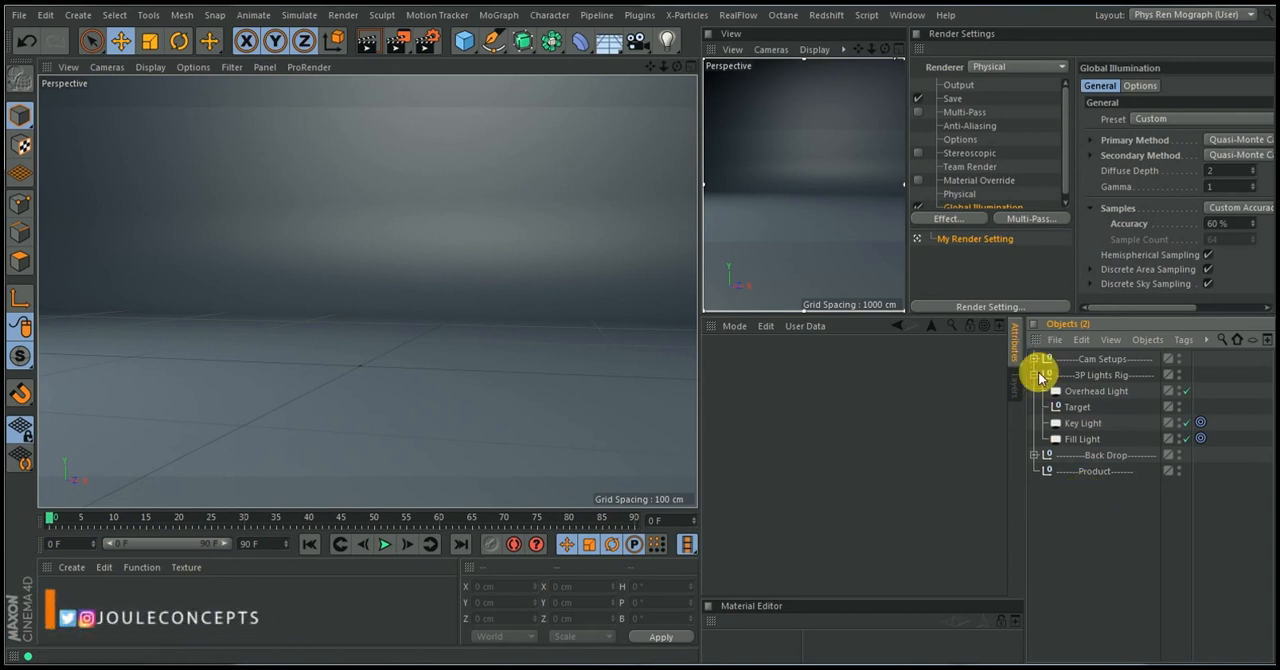
click(1037, 376)
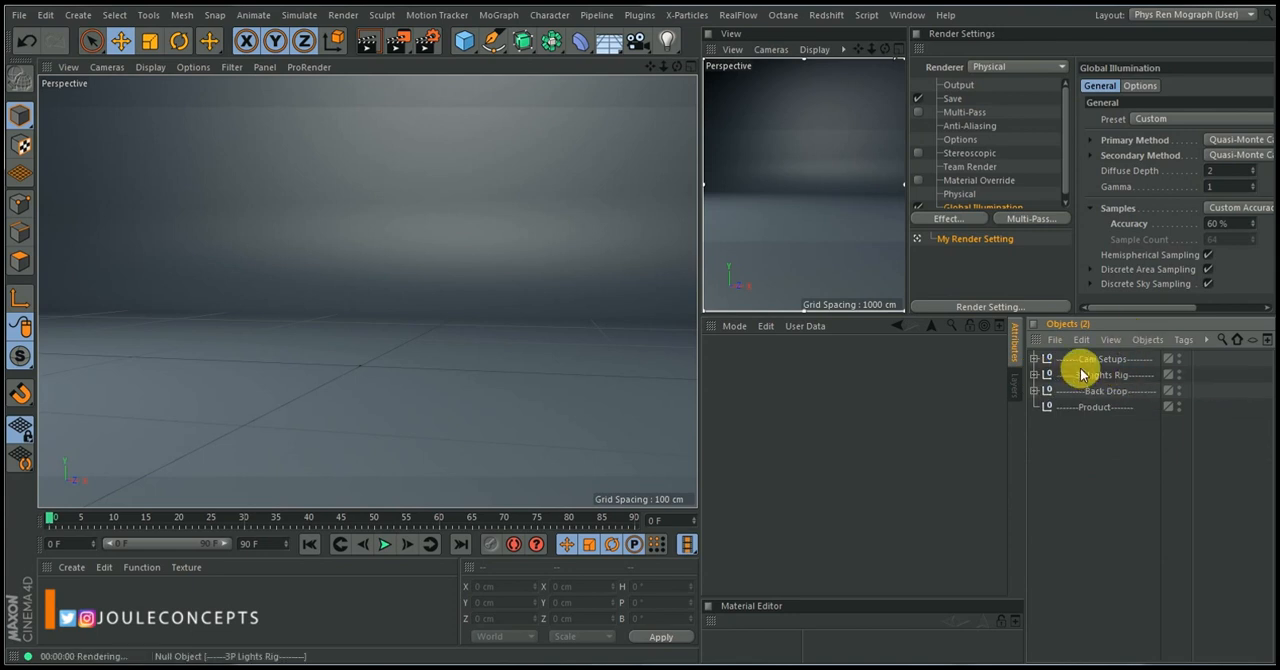
click(1095, 362)
click(1034, 358)
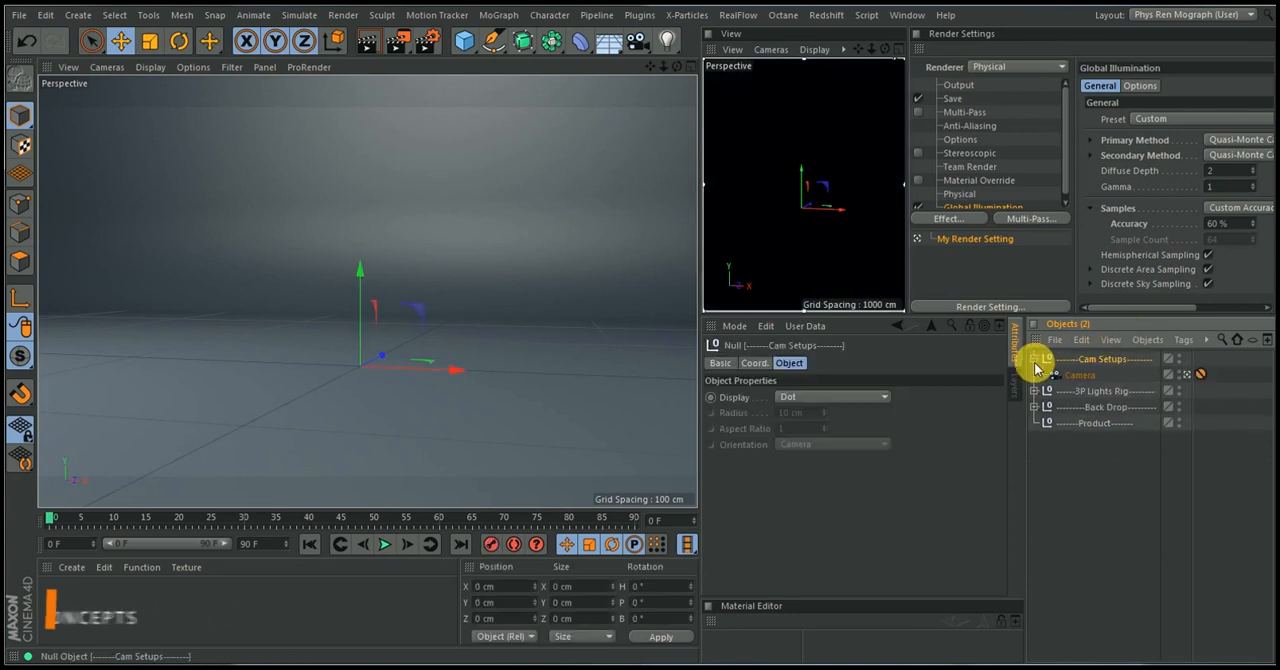
click(1081, 374)
click(1187, 374)
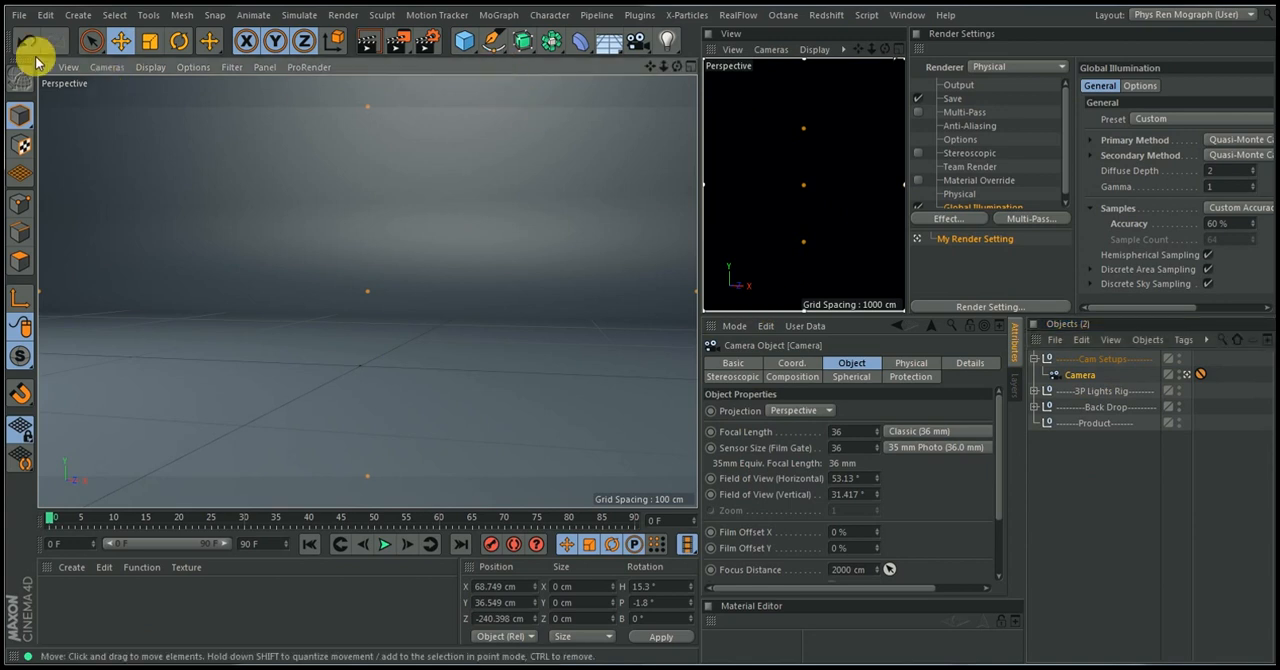
Switch the main viewport to the Default Camera to show the whole backdrop and camera from outside
click(100, 67)
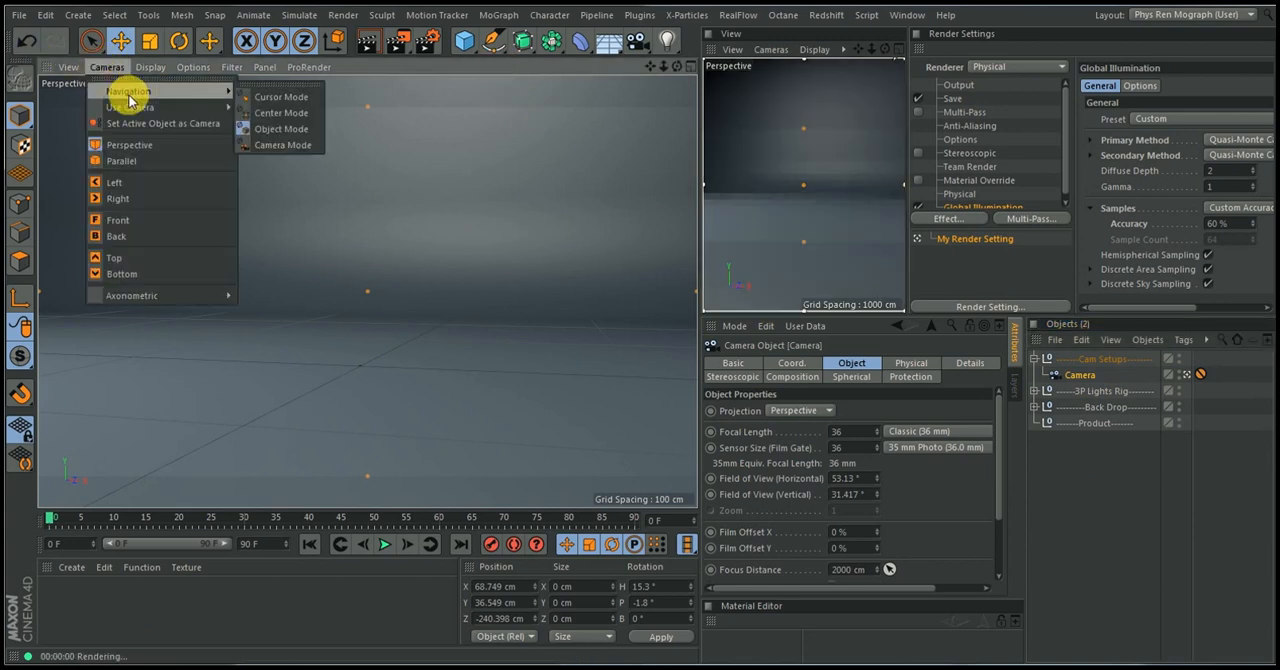
mouse_move(186, 106)
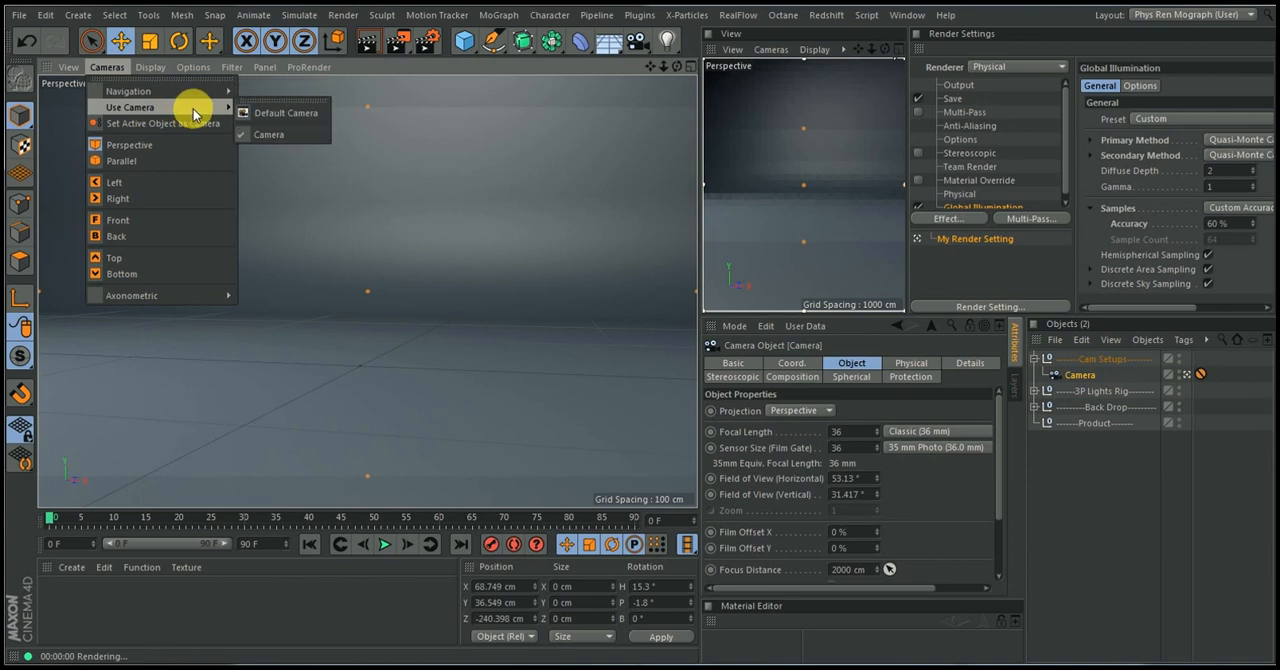
click(274, 112)
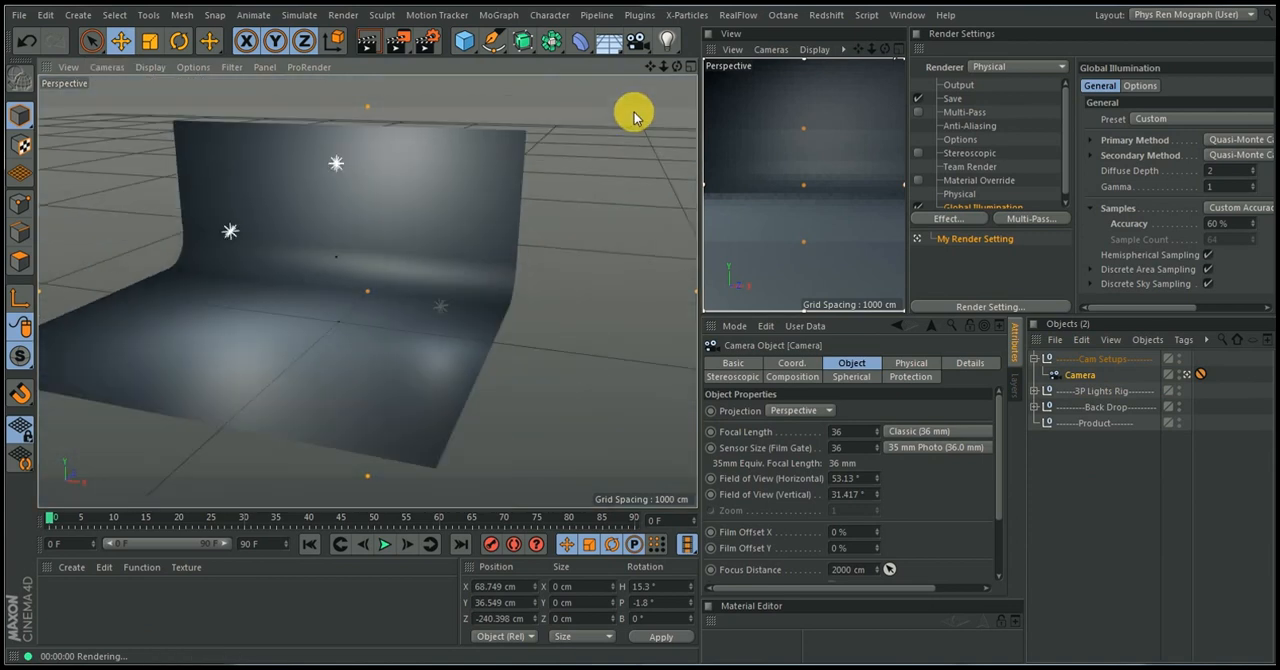
alt+drag(274, 343, 214, 344)
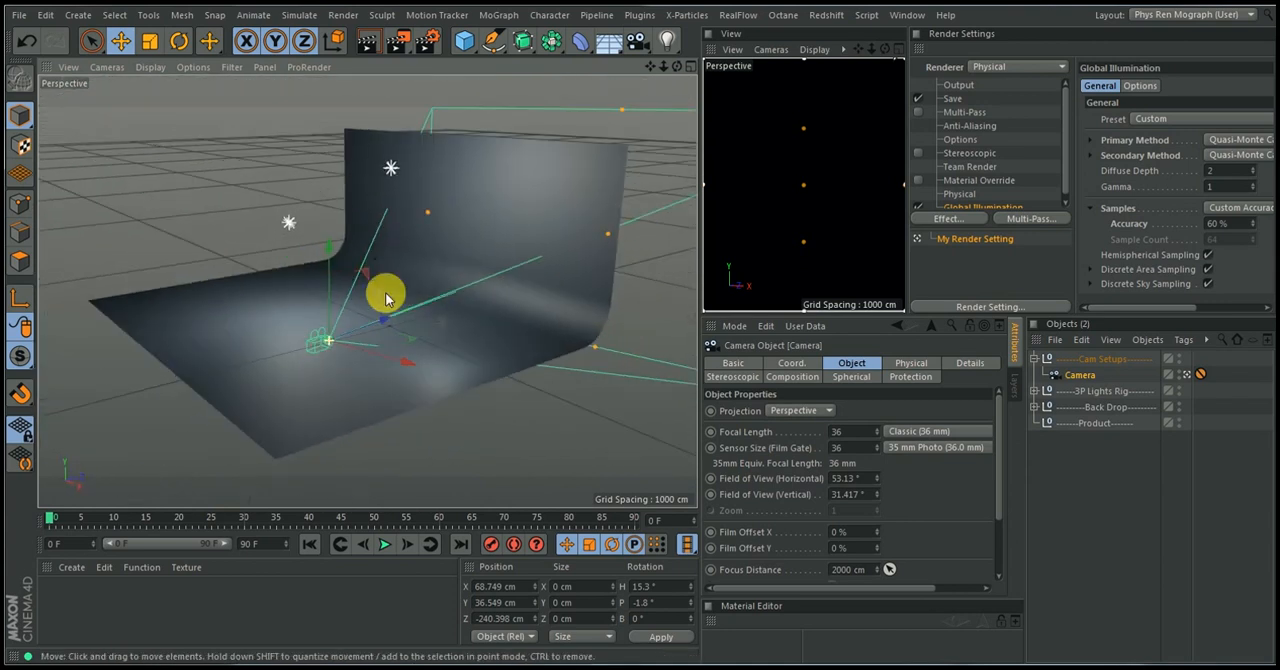
Turn off the Interactive Render Region in the secondary camera view
click(841, 37)
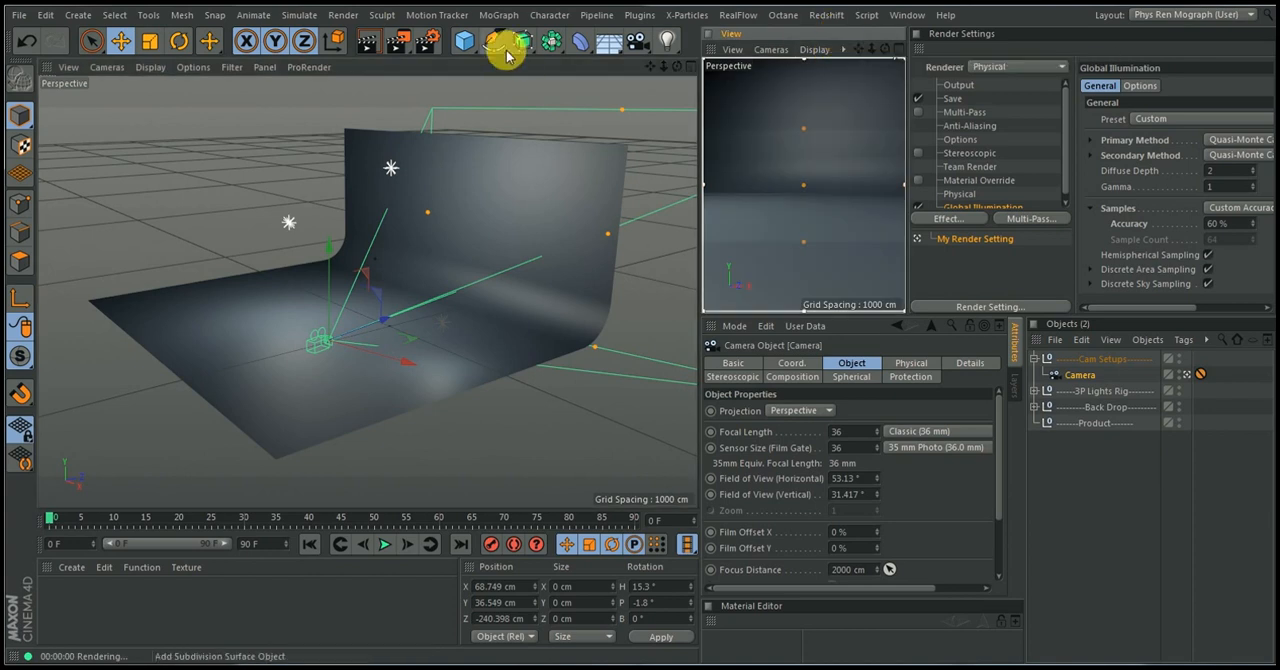
click(393, 45)
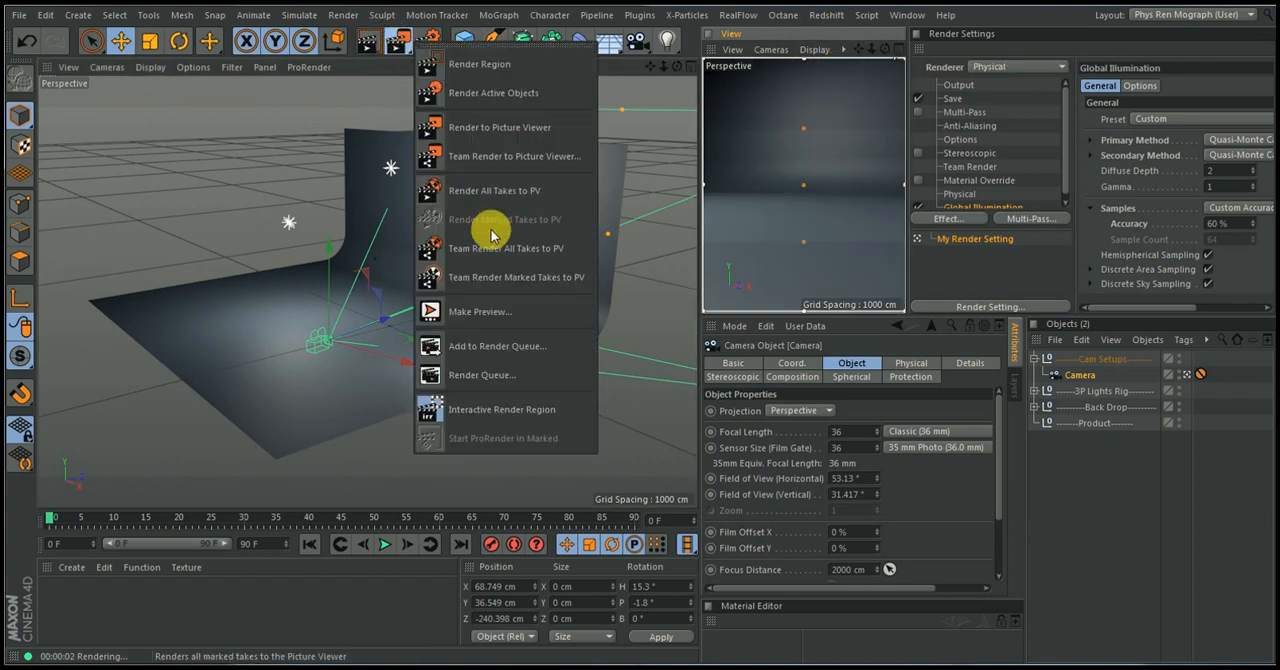
click(470, 410)
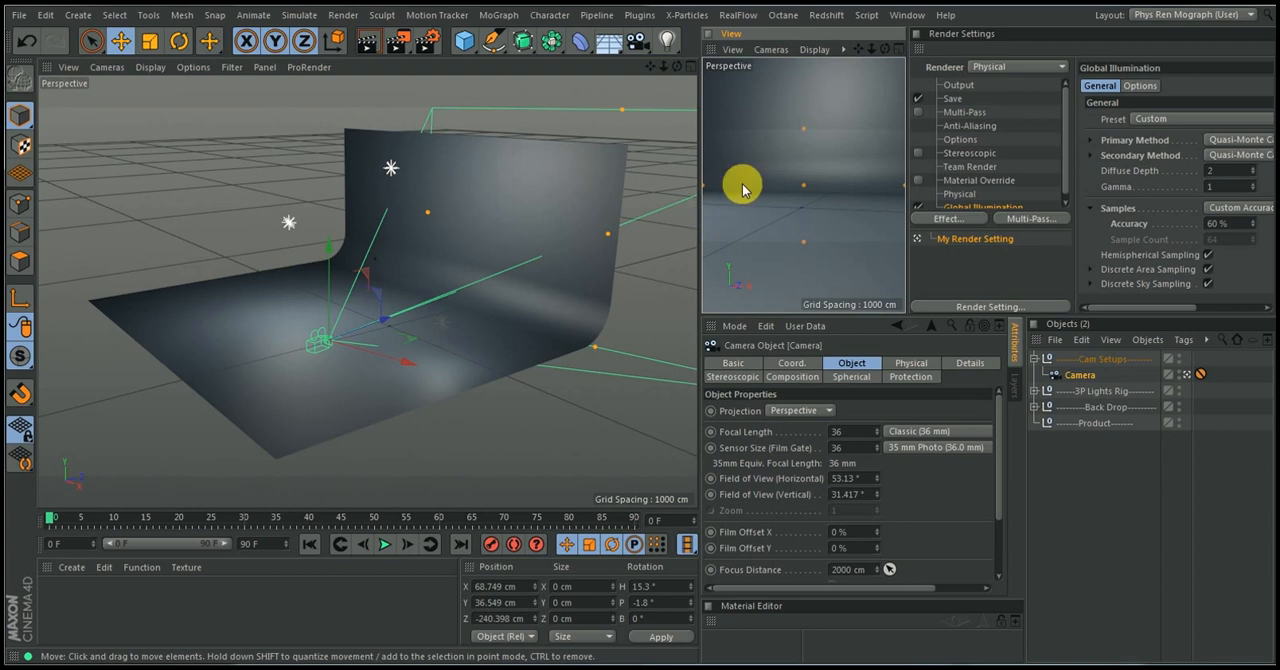
Enable Show Illumination for the Overhead, Key and Fill lights in the 3P Lights Rig and inspect their placement around the backdrop
alt+drag(426, 224, 407, 378)
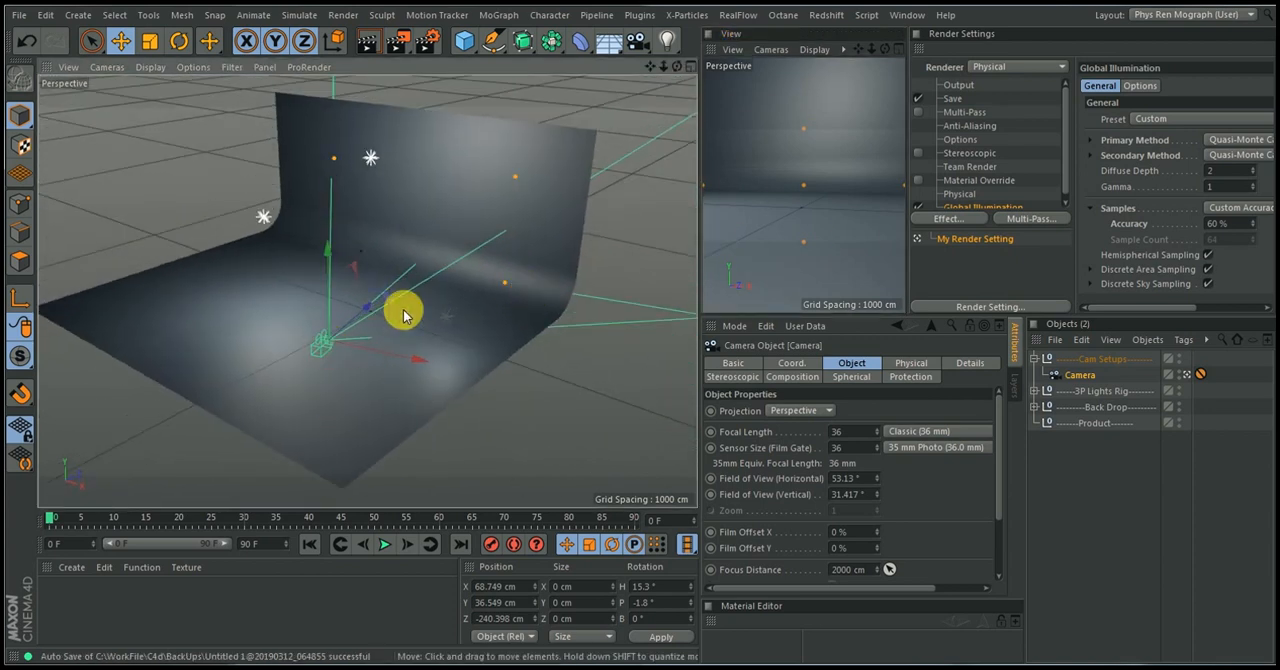
click(1034, 358)
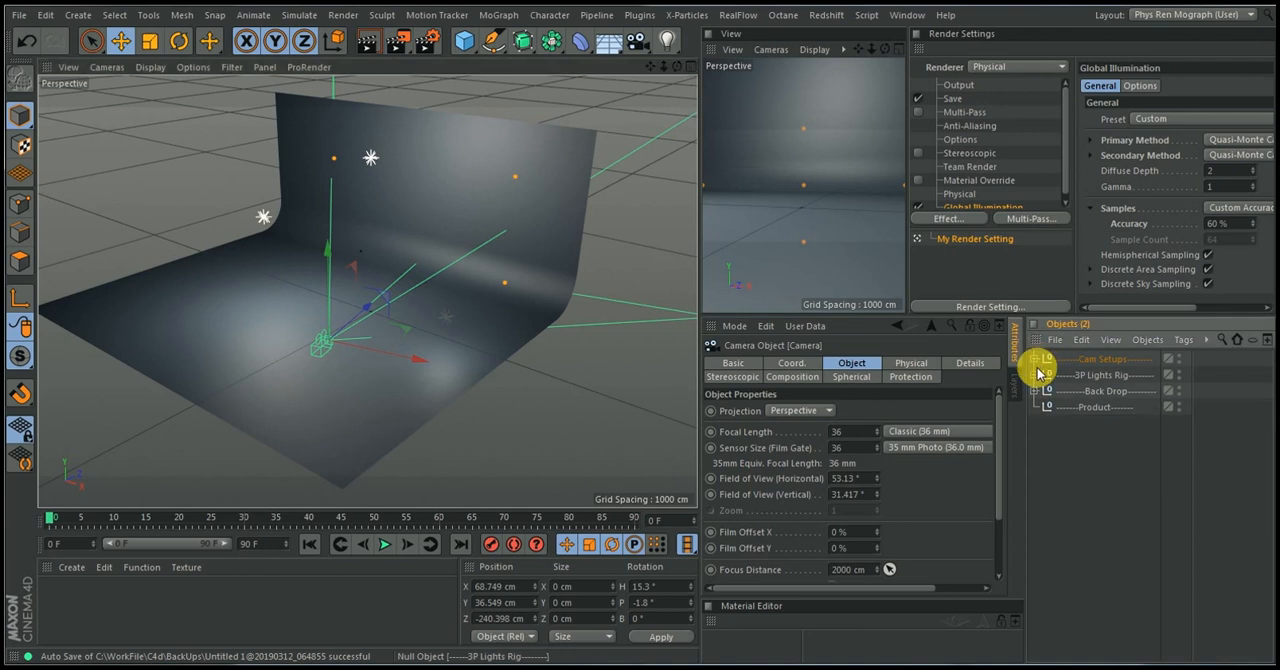
click(1035, 375)
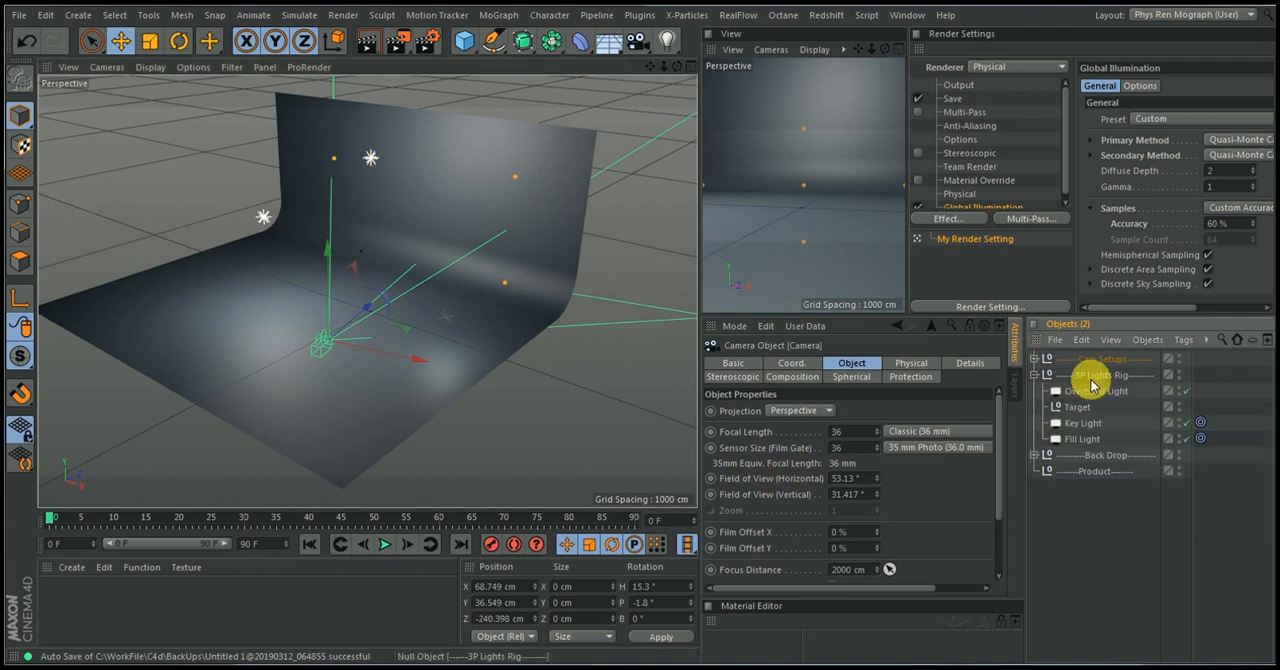
click(1092, 389)
ctrl+click(1088, 424)
ctrl+click(1088, 439)
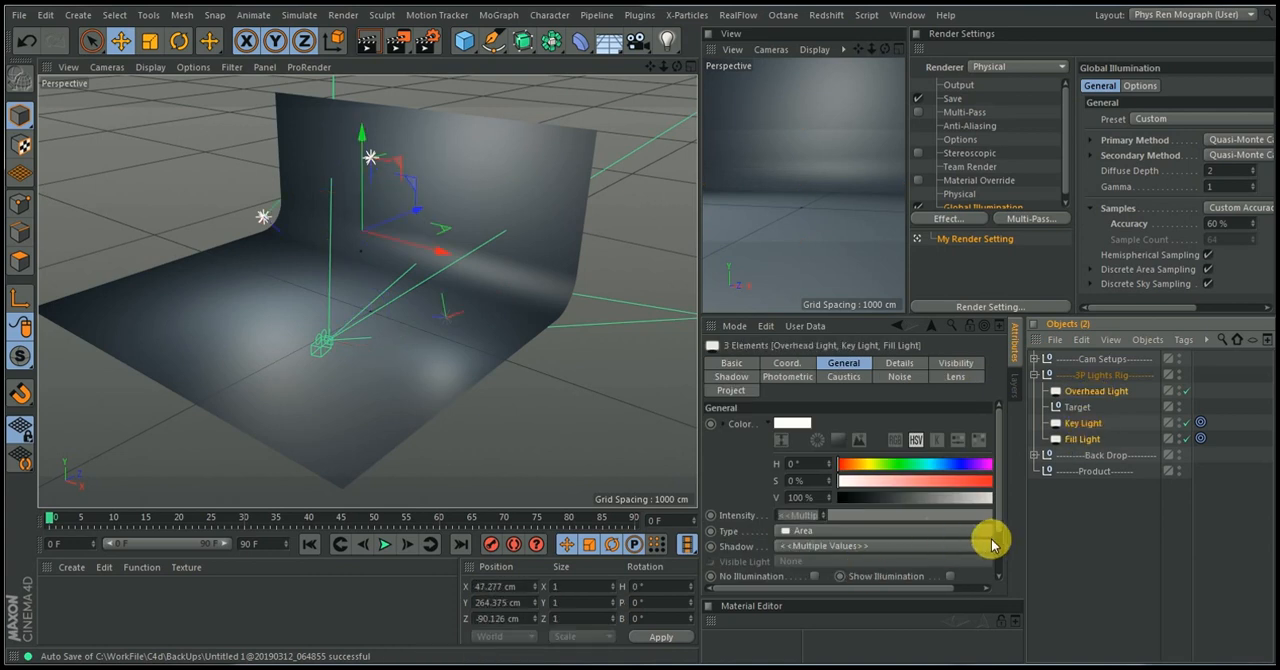
click(950, 576)
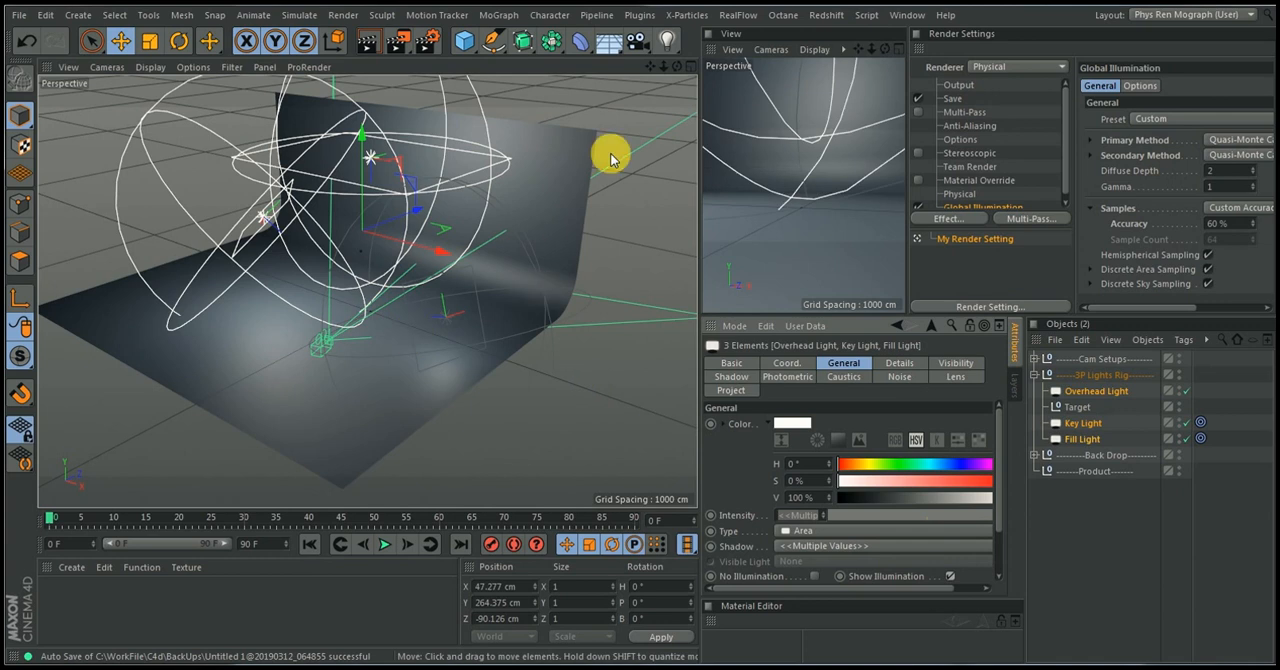
mouse_move(677, 67)
mouse_down()
mouse_move(760, 45)
mouse_move(672, 67)
mouse_up()
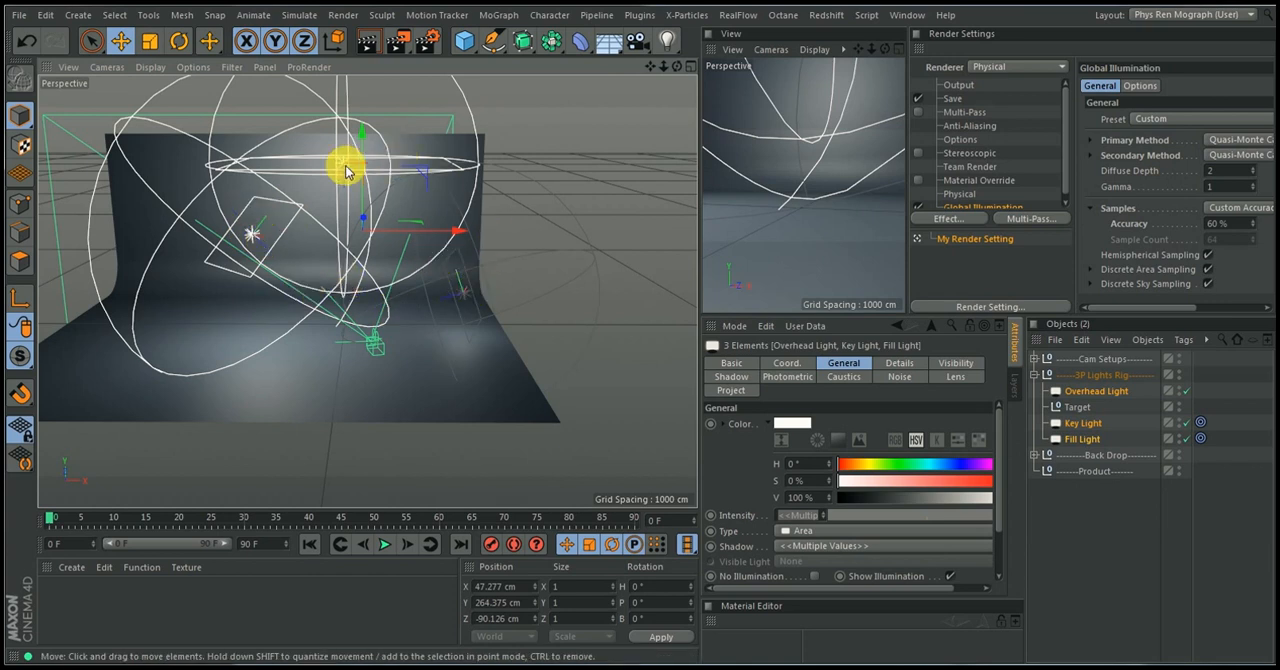
drag(678, 68, 591, 85)
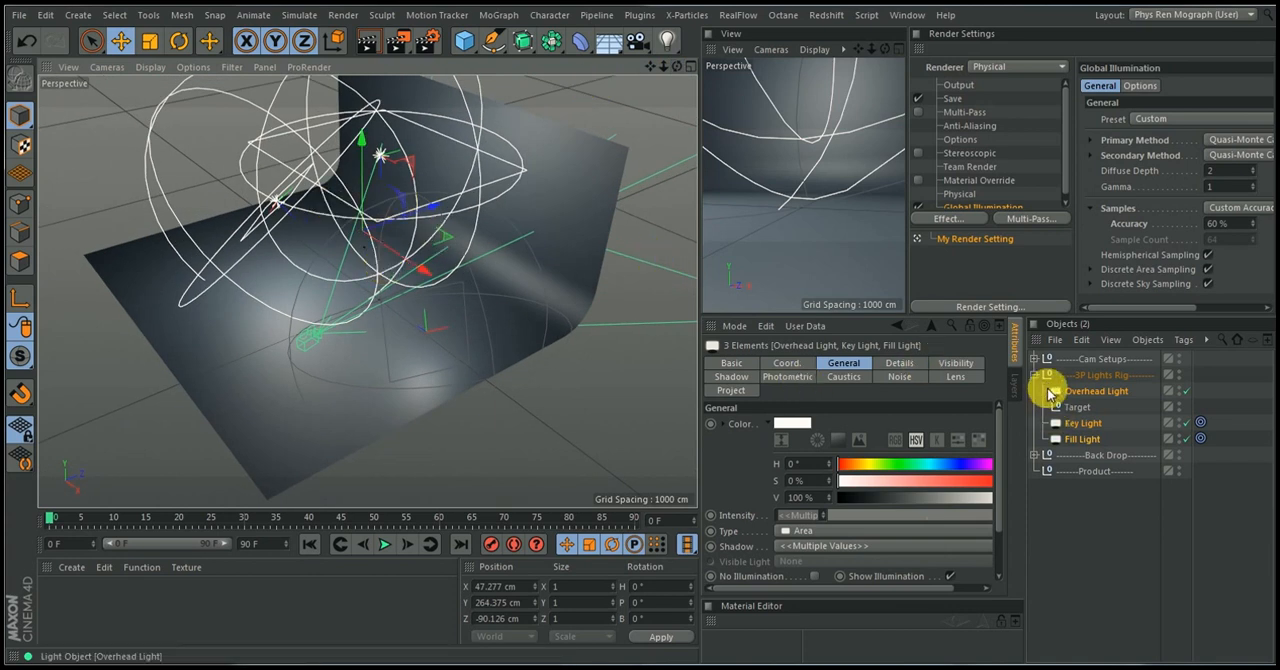
Collapse the lights rig, look inside the Back Drop group and select the Product null
click(1034, 376)
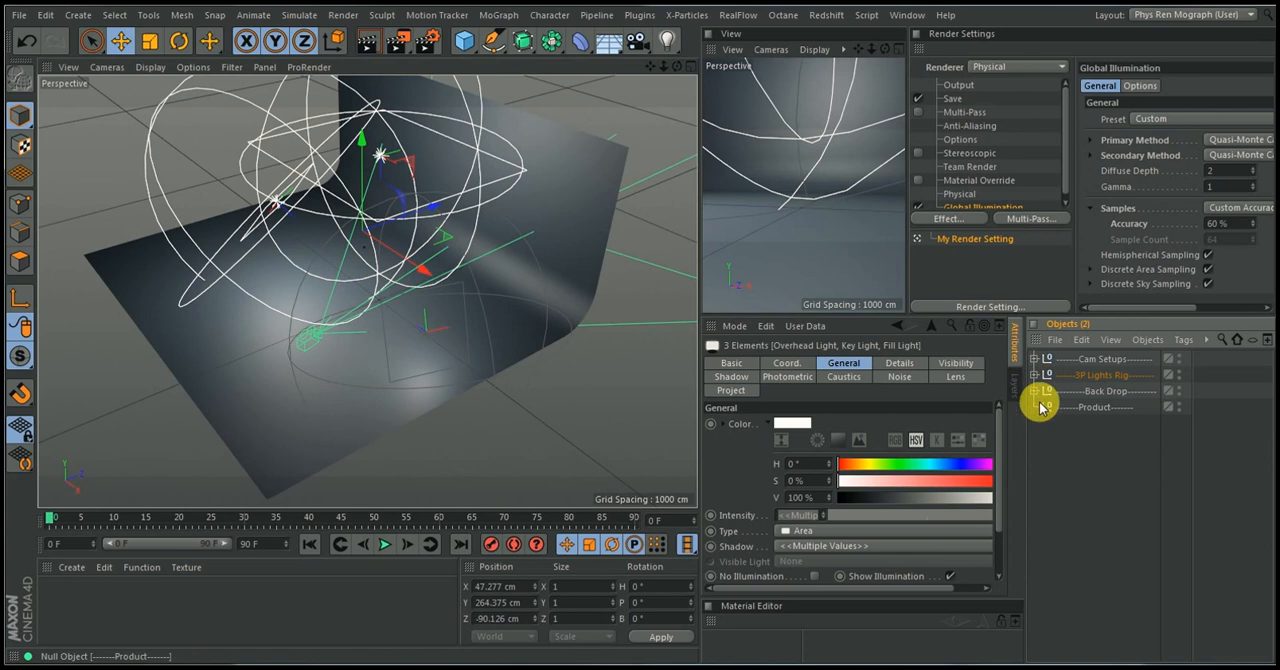
click(1035, 390)
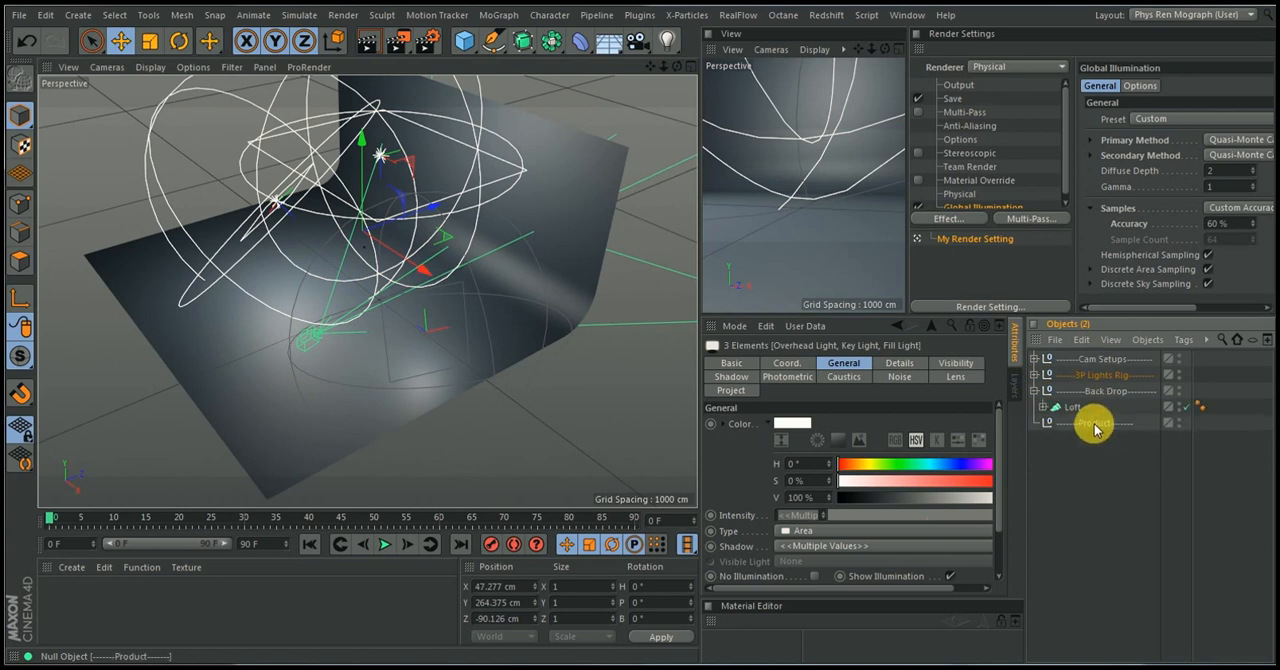
click(1092, 423)
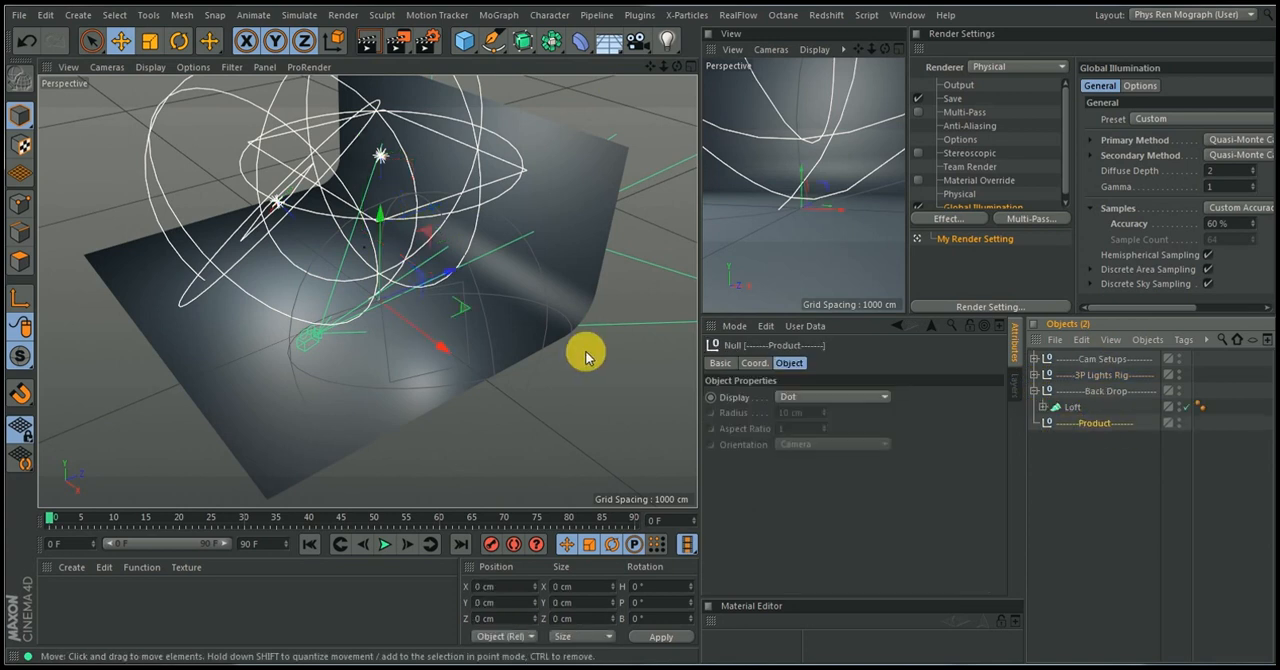
Disable Show Illumination for the Overhead, Key and Fill lights, collapse the object groups and clear the selection
click(1035, 390)
click(1036, 375)
click(1082, 395)
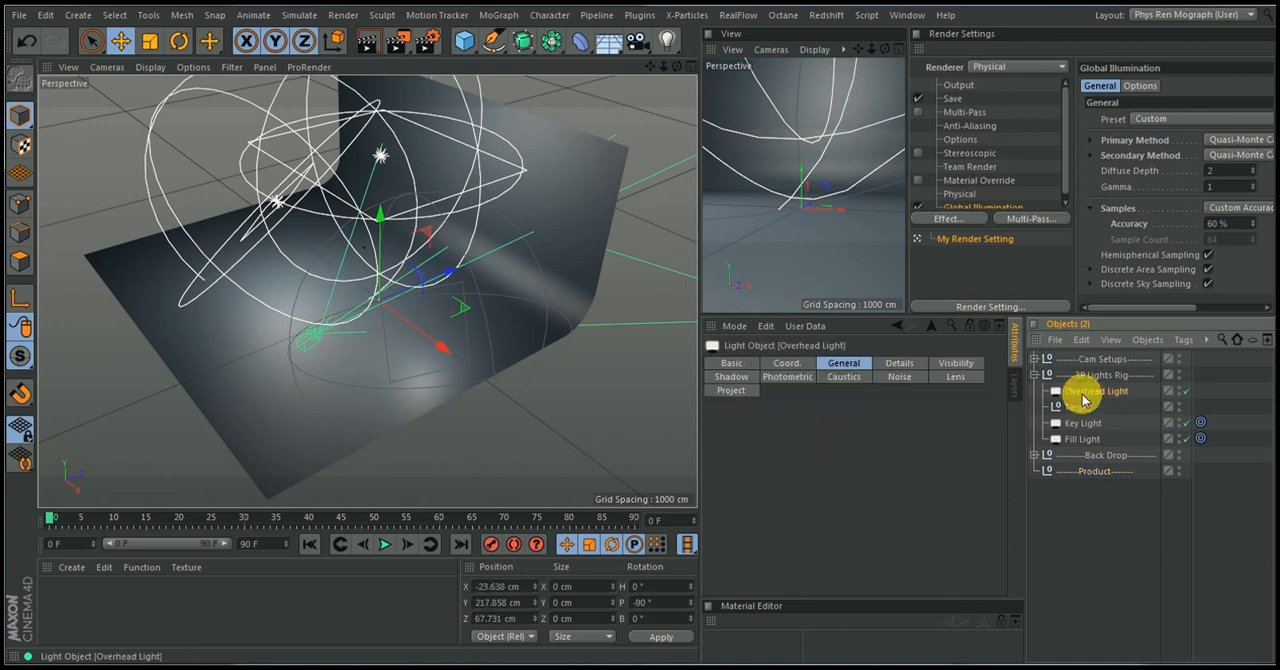
ctrl+click(1083, 424)
ctrl+click(1083, 439)
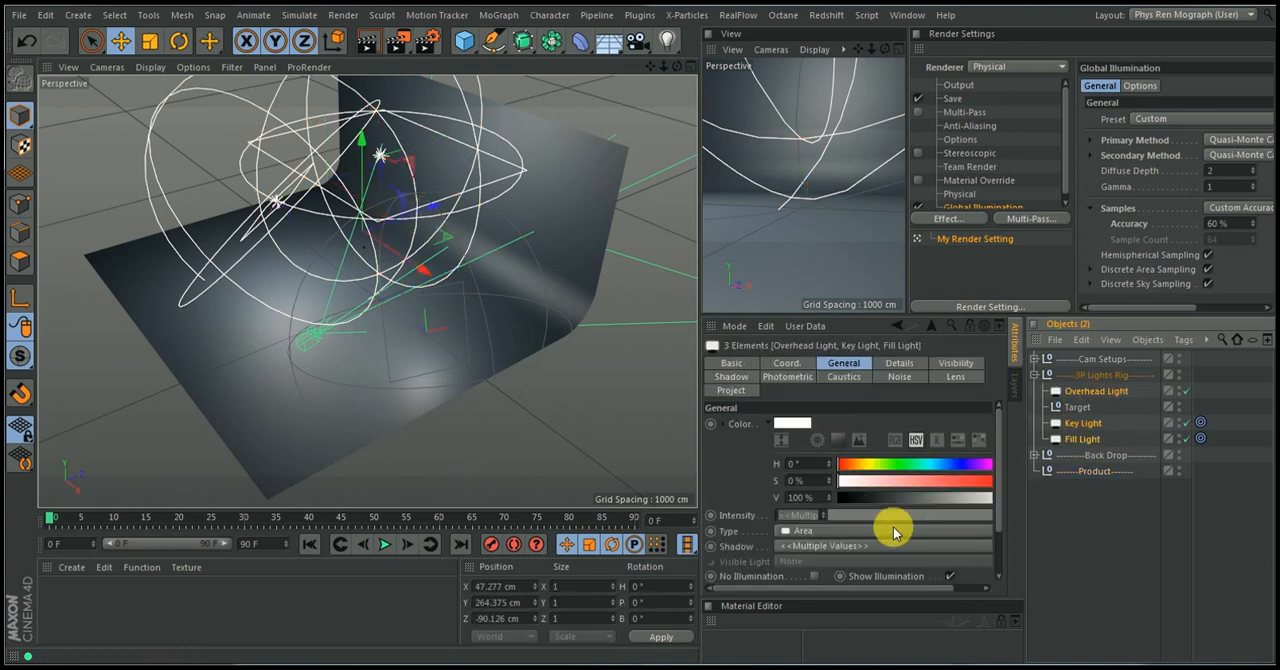
click(950, 576)
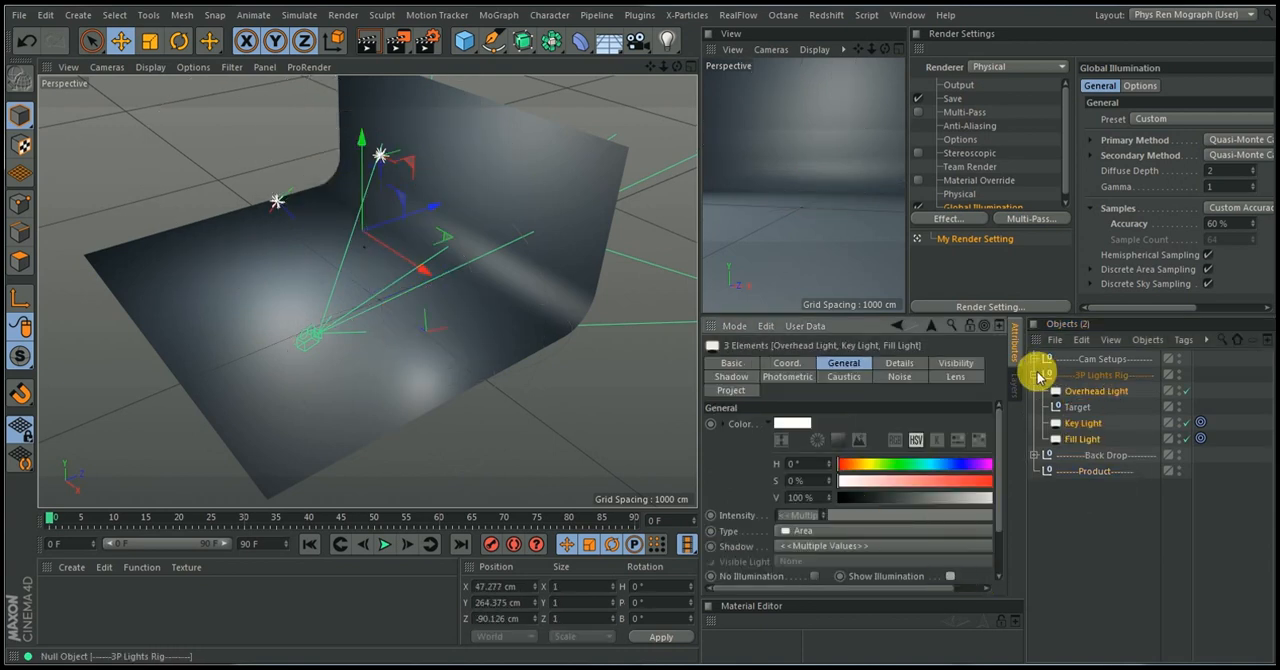
click(1040, 374)
click(1063, 434)
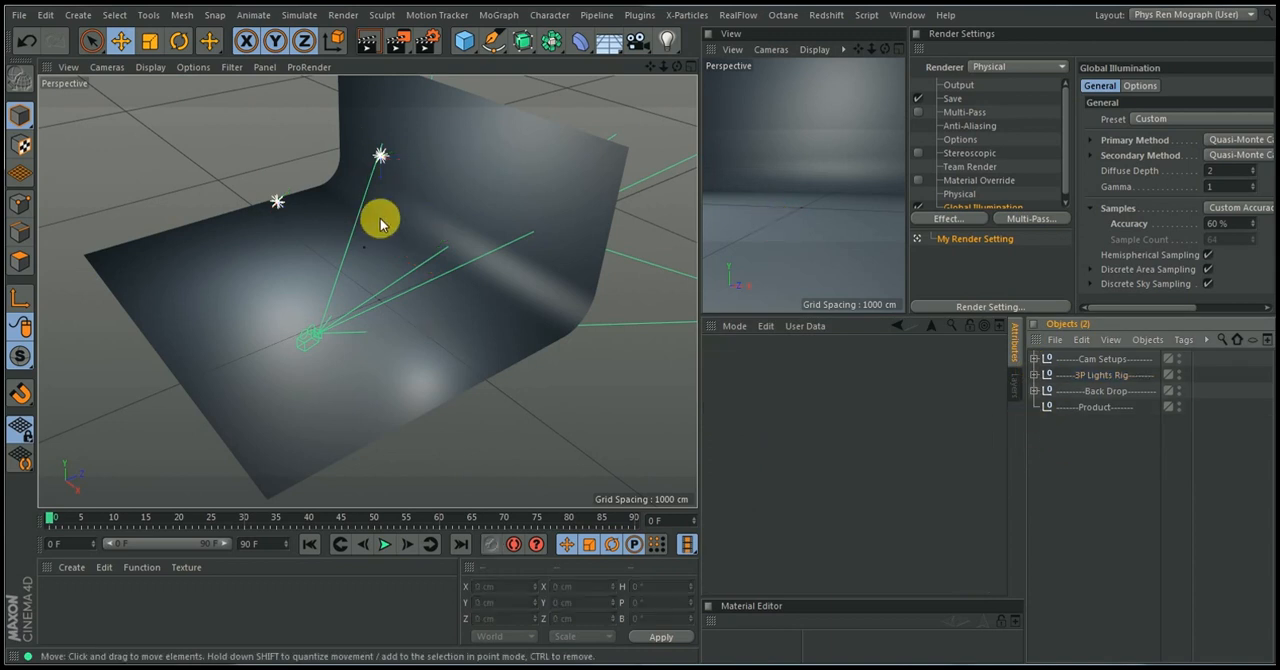
Add a Cylinder primitive at the center of the backdrop floor and raise it to about Y 87.8 cm
alt+drag(380, 222, 440, 222)
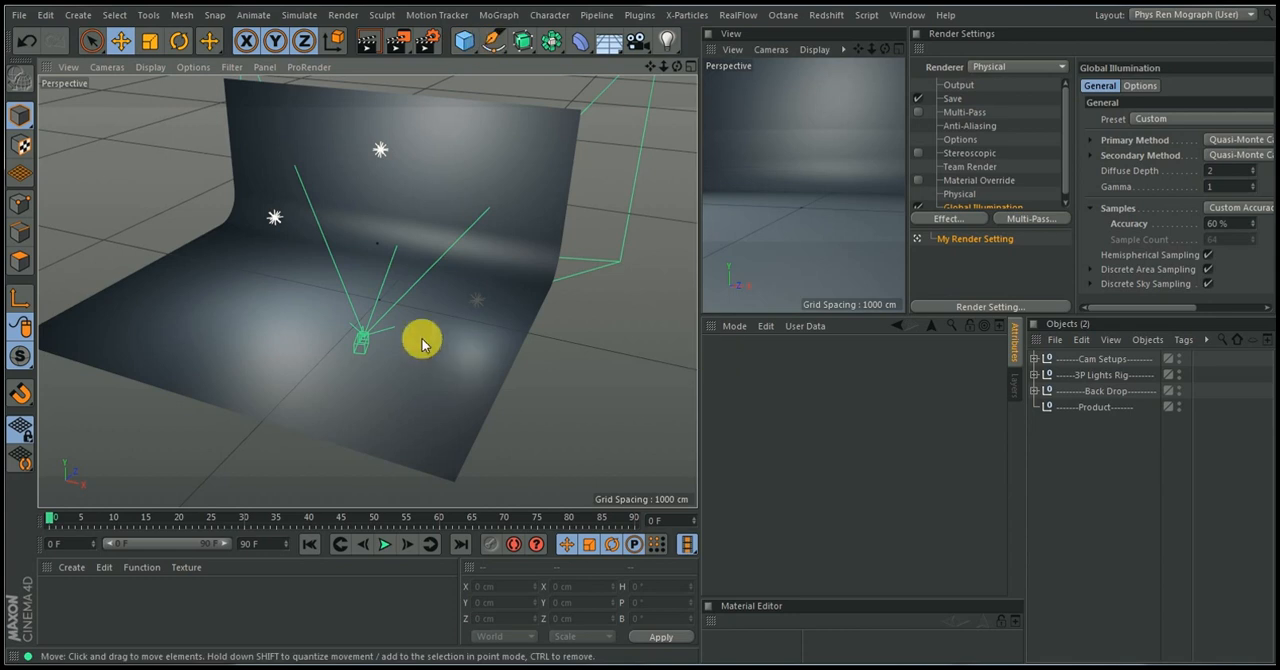
alt+drag(383, 360, 379, 365)
alt+right_drag(376, 357, 416, 312)
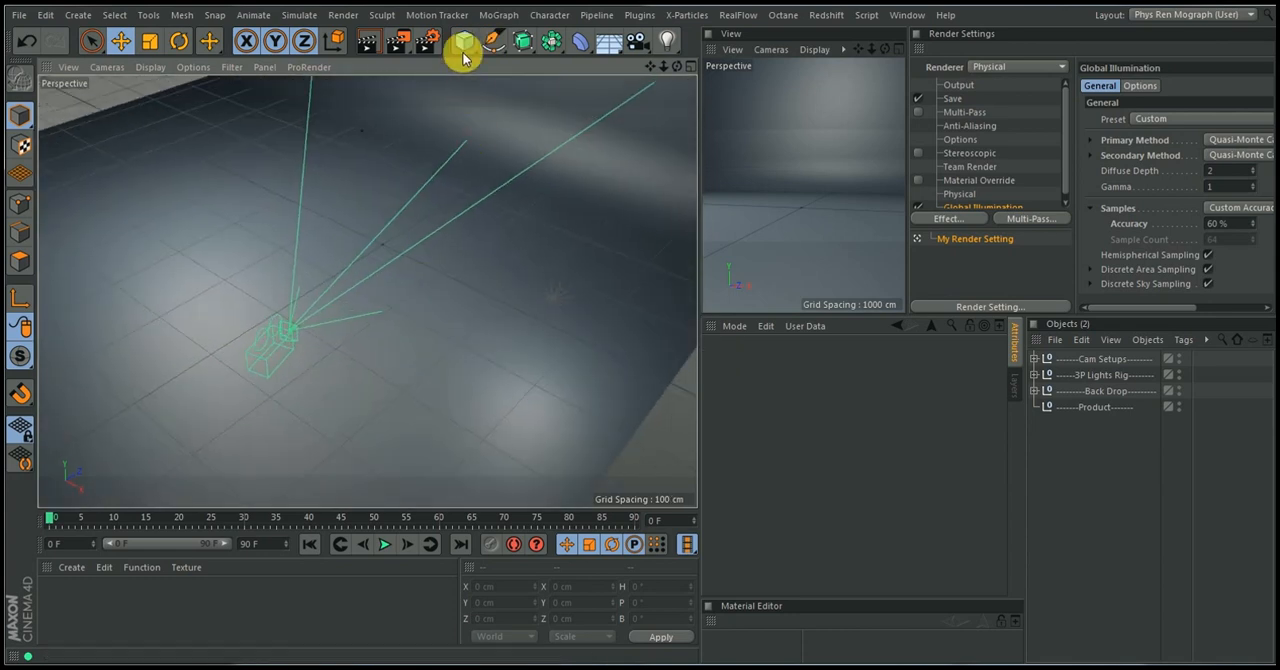
drag(463, 40, 767, 66)
drag(384, 180, 391, 98)
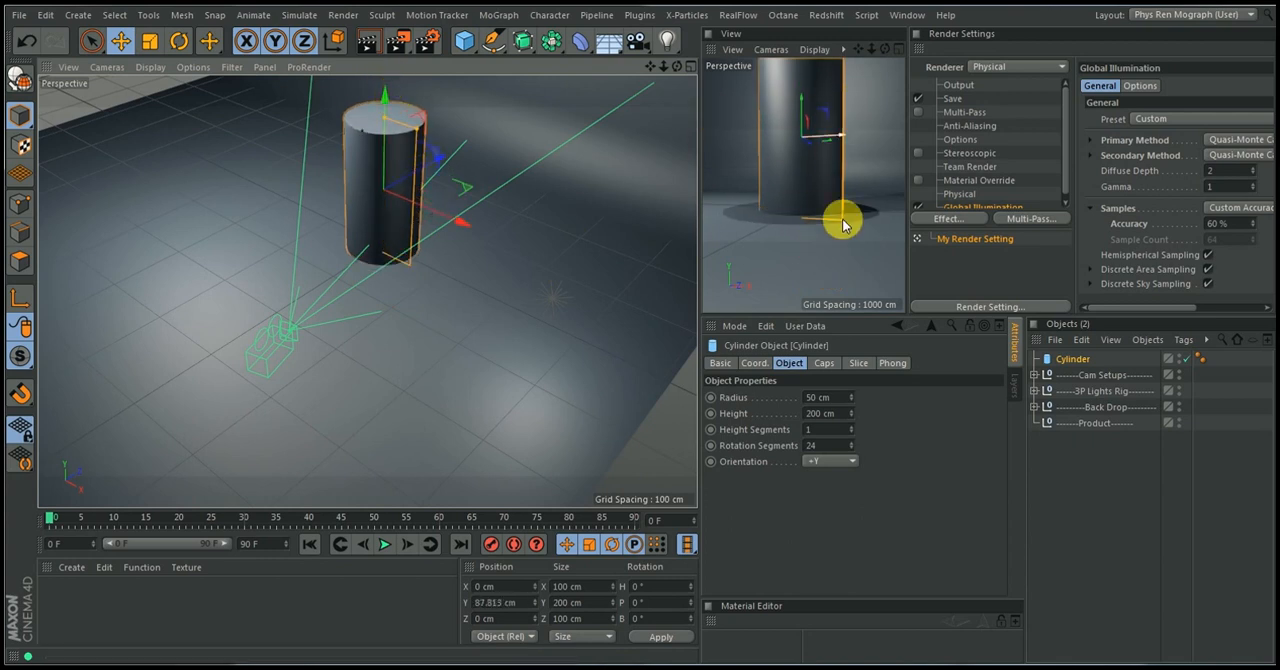
Shorten the cylinder to about 73.4 cm high and lower it to about Y 52 cm
click(795, 166)
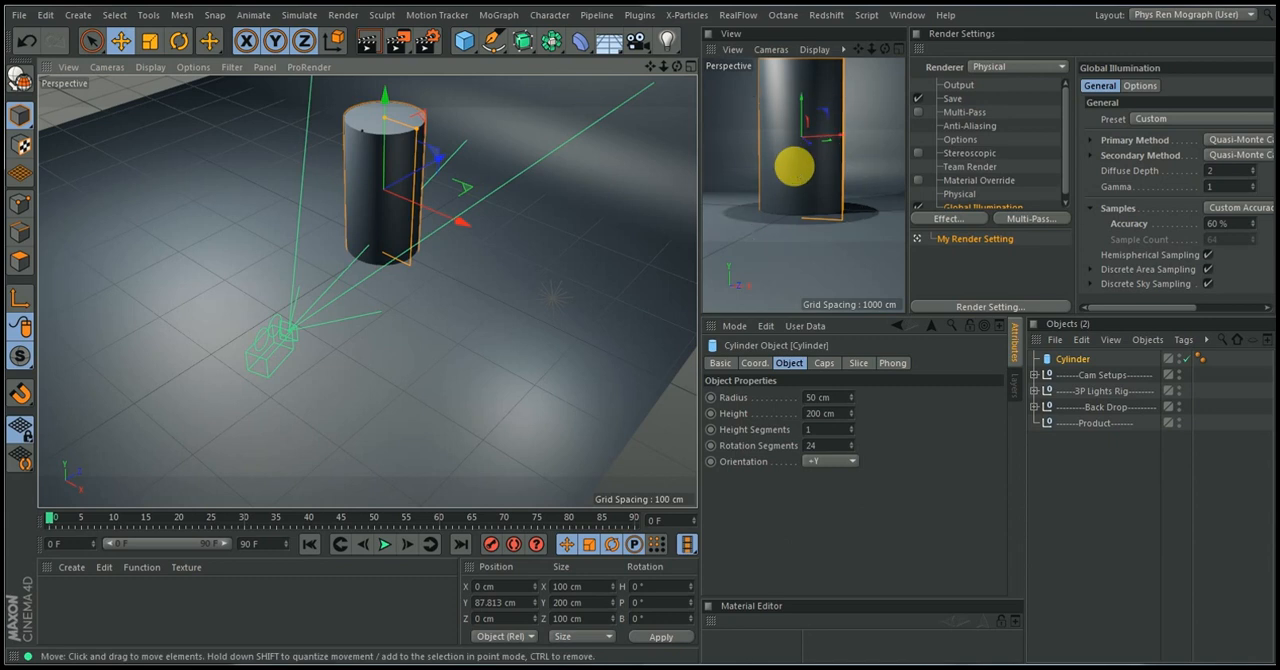
drag(385, 140, 384, 170)
key(ctrl+z)
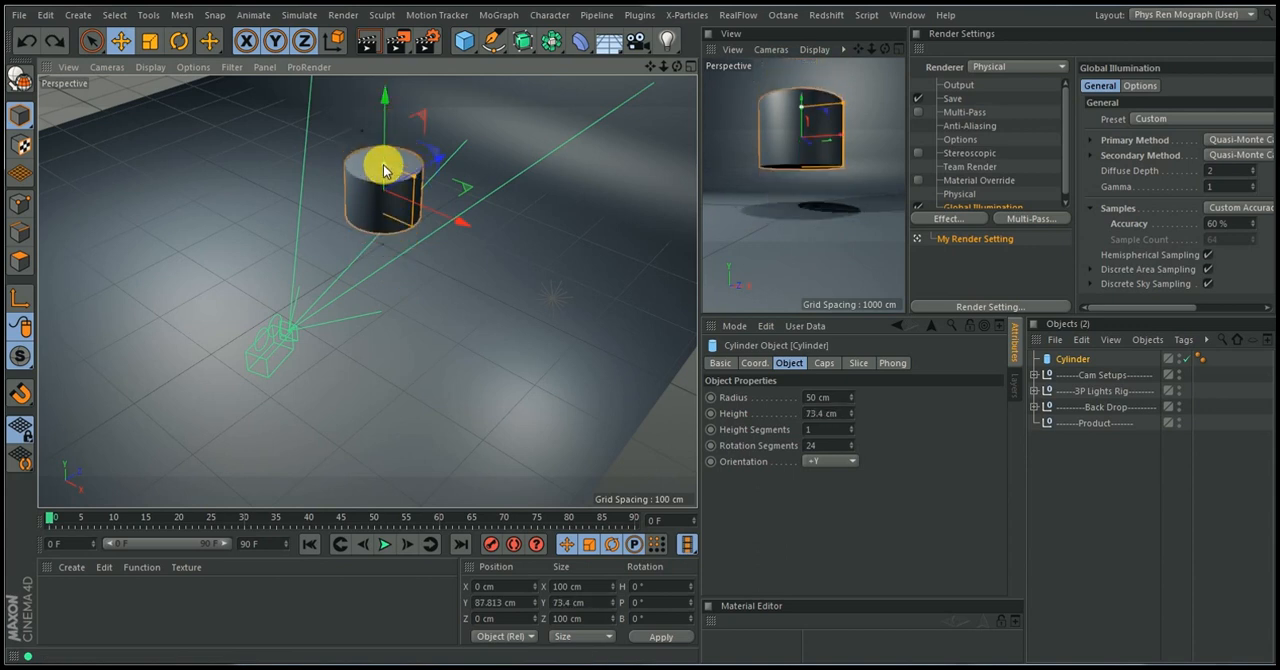
drag(386, 114, 386, 122)
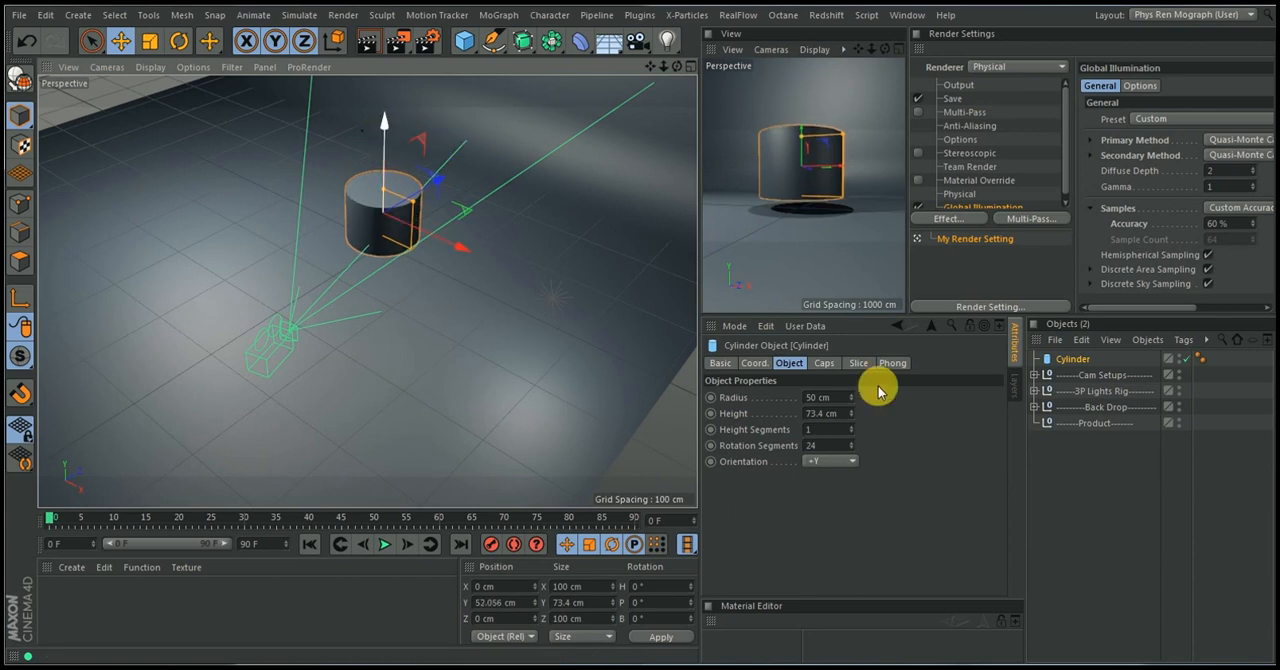
Reduce the cylinder's height in stages to 70, 65 and finally 60 cm
click(818, 413)
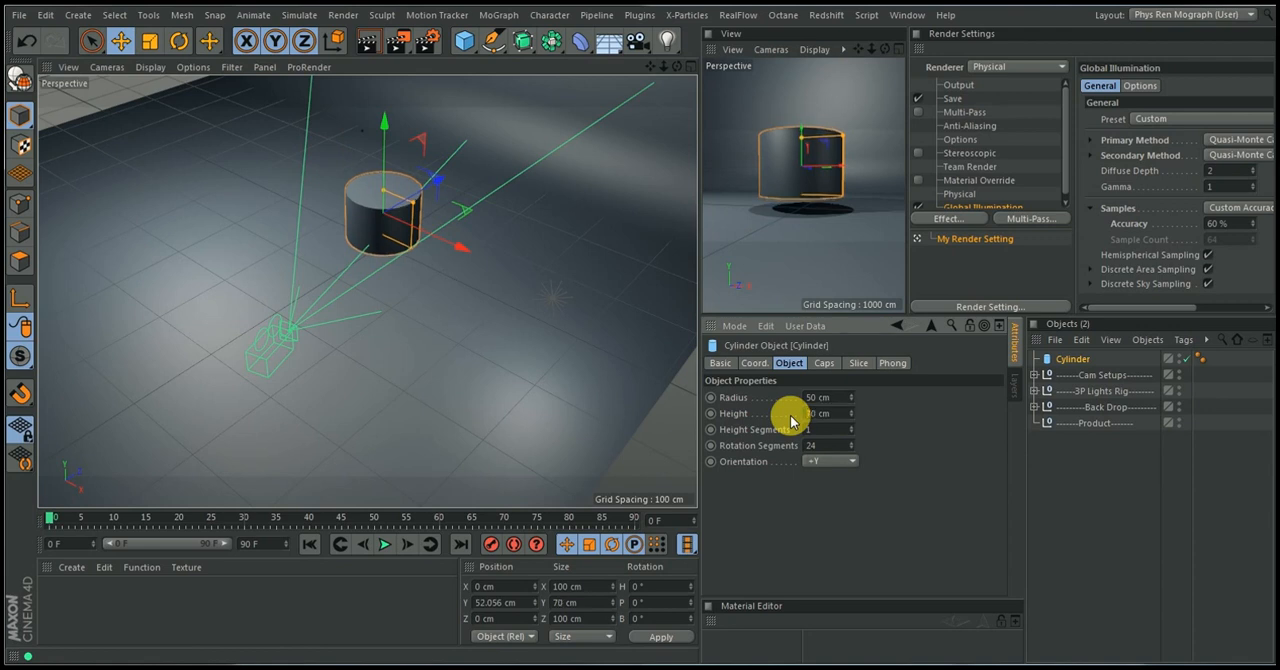
double_click(830, 412)
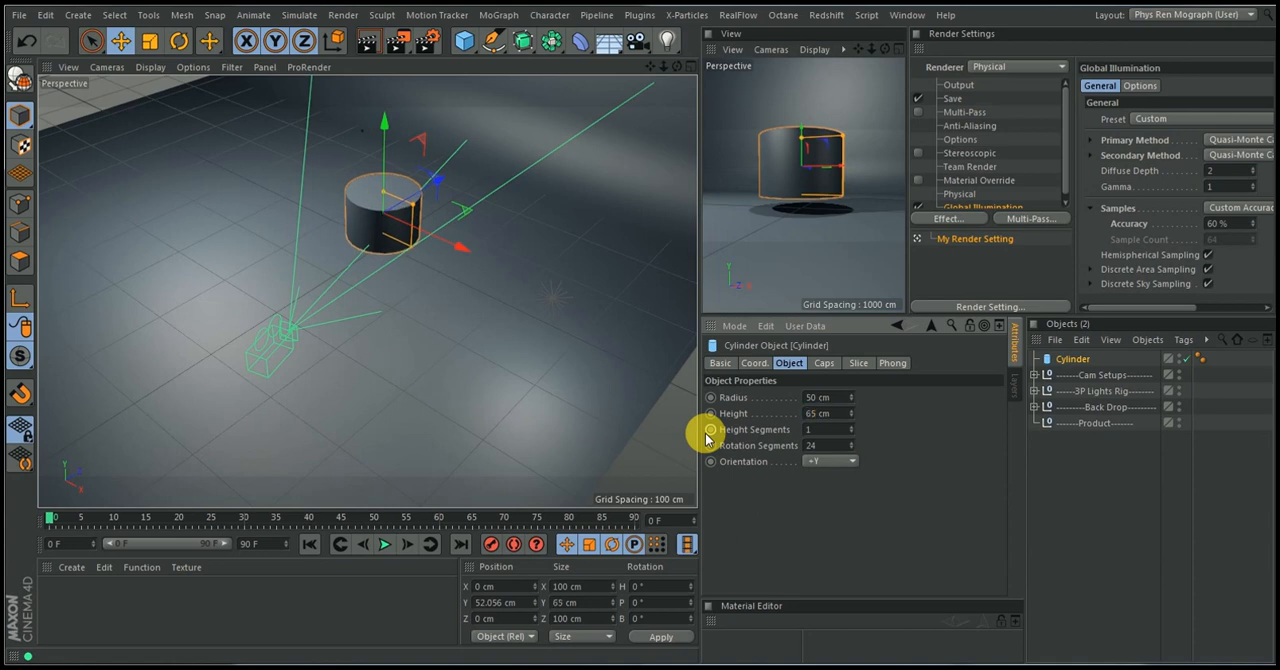
double_click(830, 413)
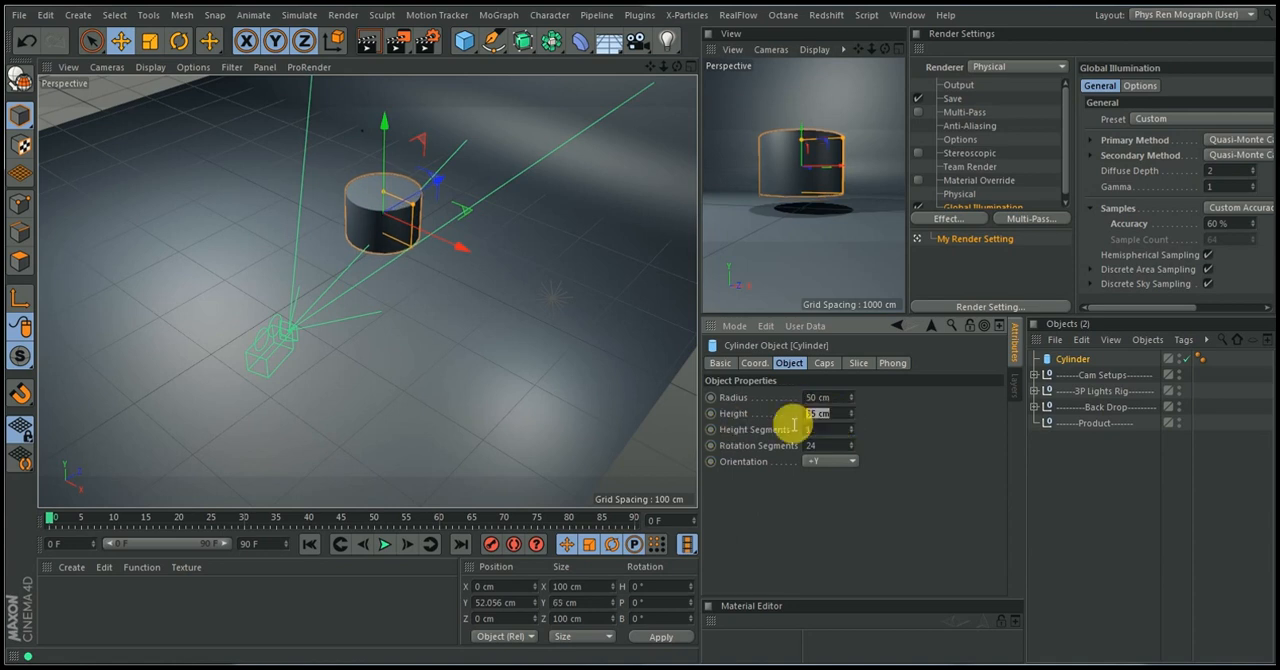
Set the cylinder's Y position to 30 cm so its base sits on the floor
click(763, 364)
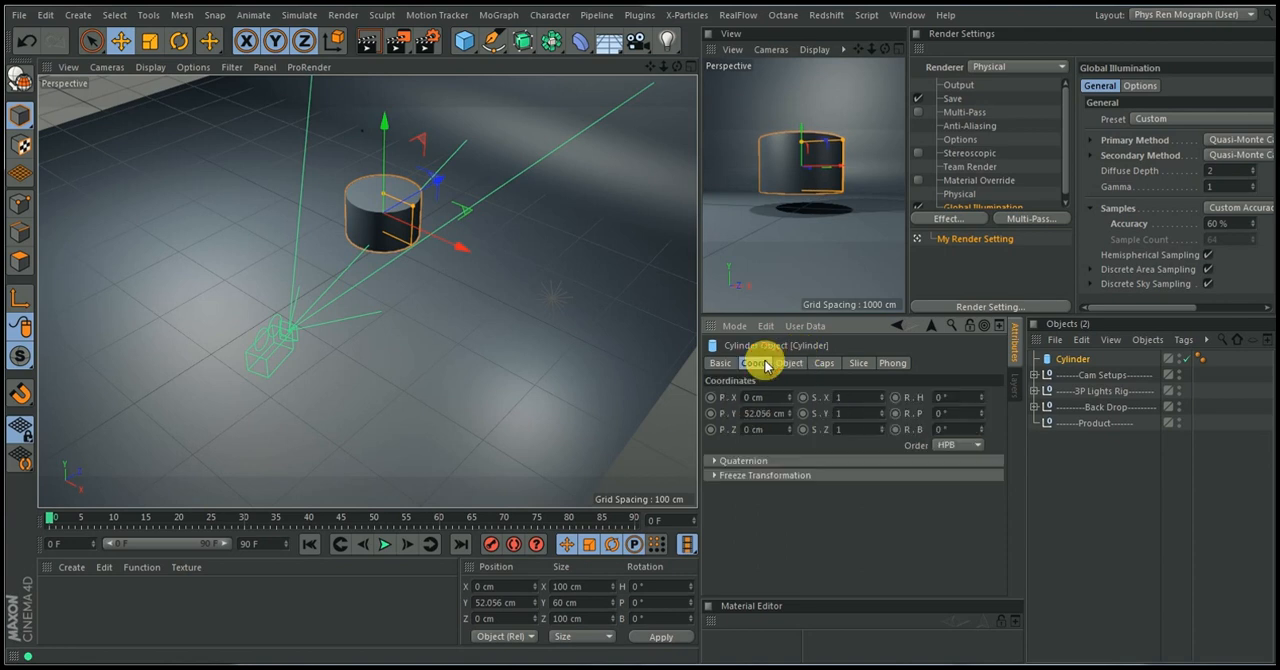
double_click(756, 414)
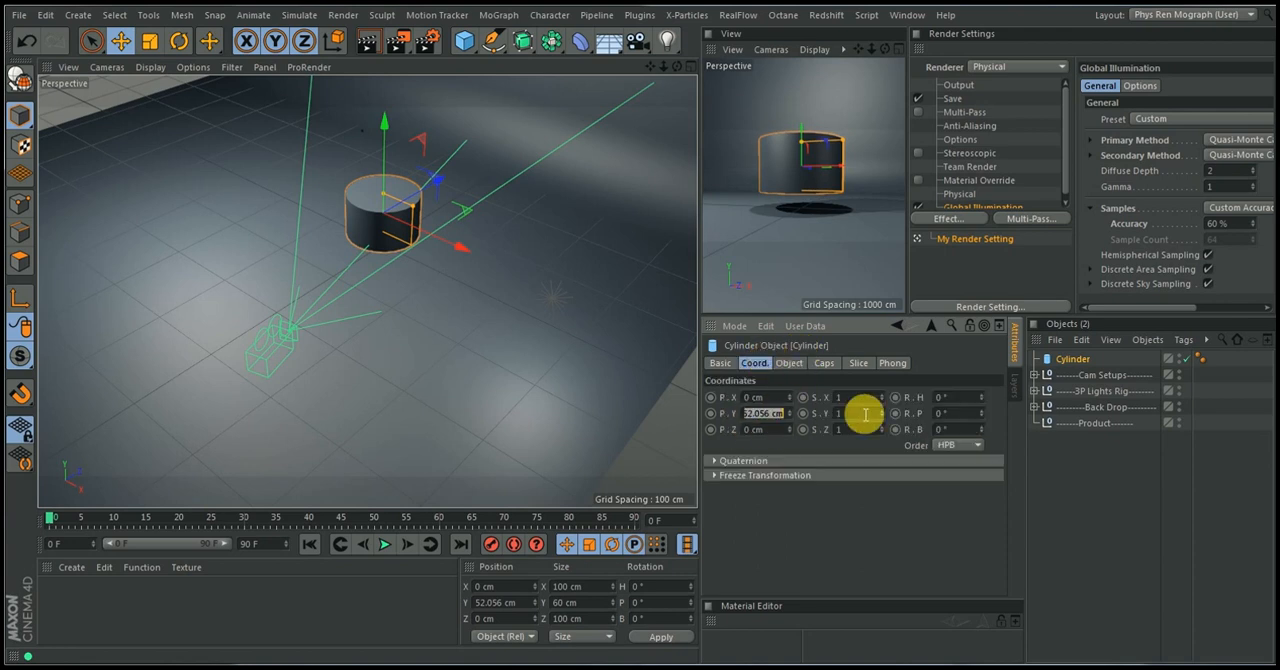
text(30)
key(Return)
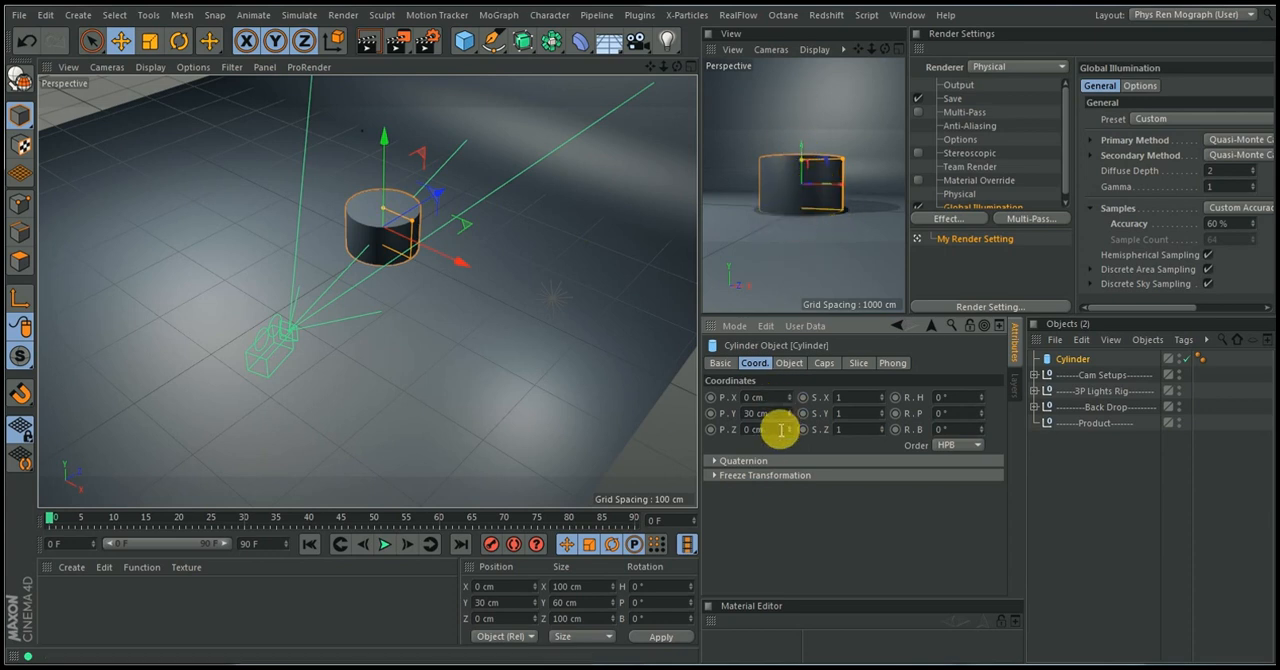
double_click(772, 412)
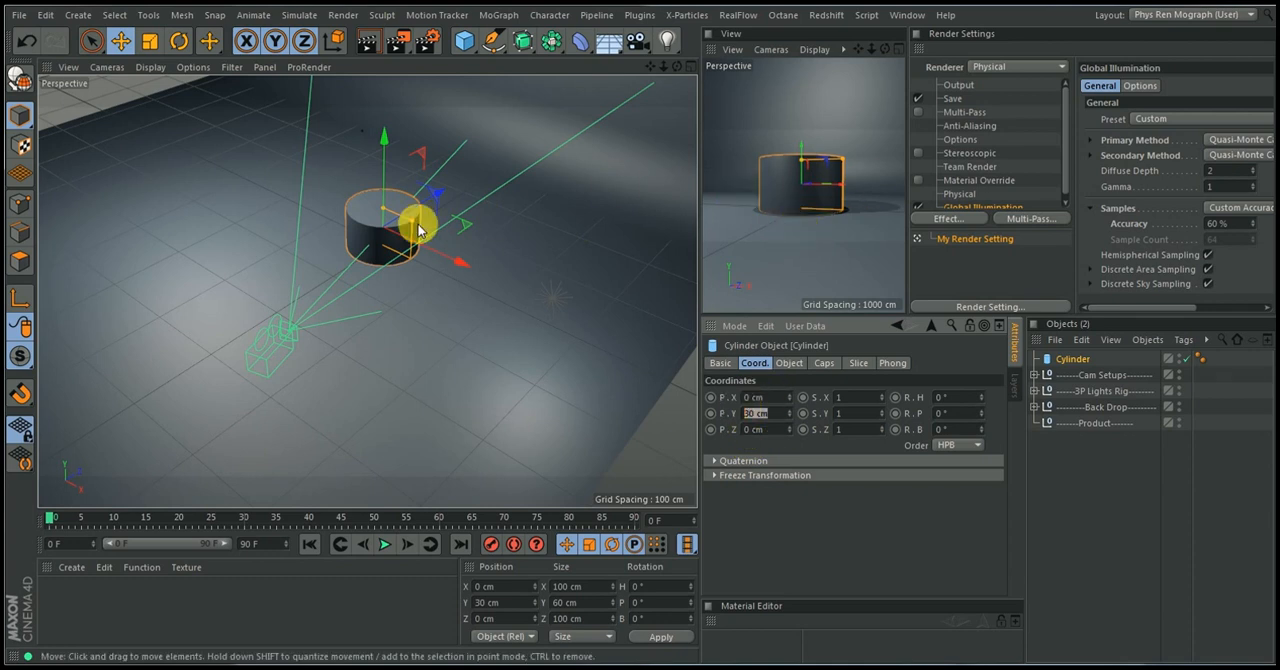
Narrow the cylinder by adjusting its radius to 30 cm, 20 cm and finally 22 cm
drag(415, 230, 400, 220)
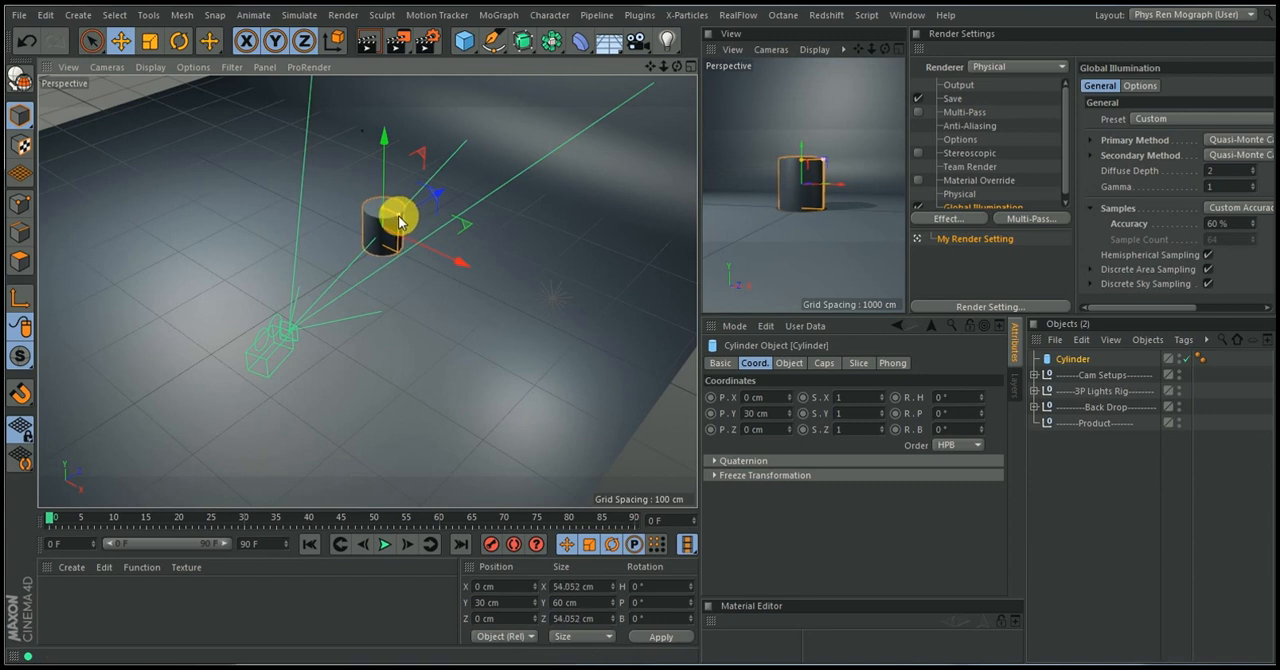
click(790, 363)
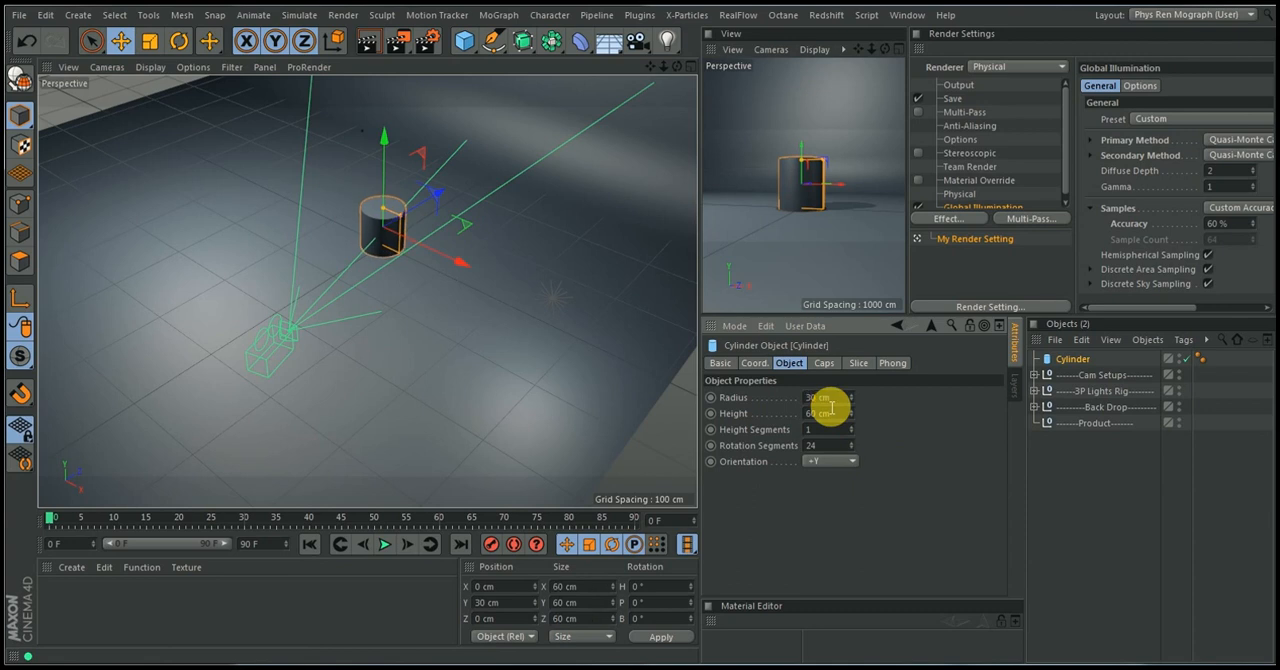
click(845, 398)
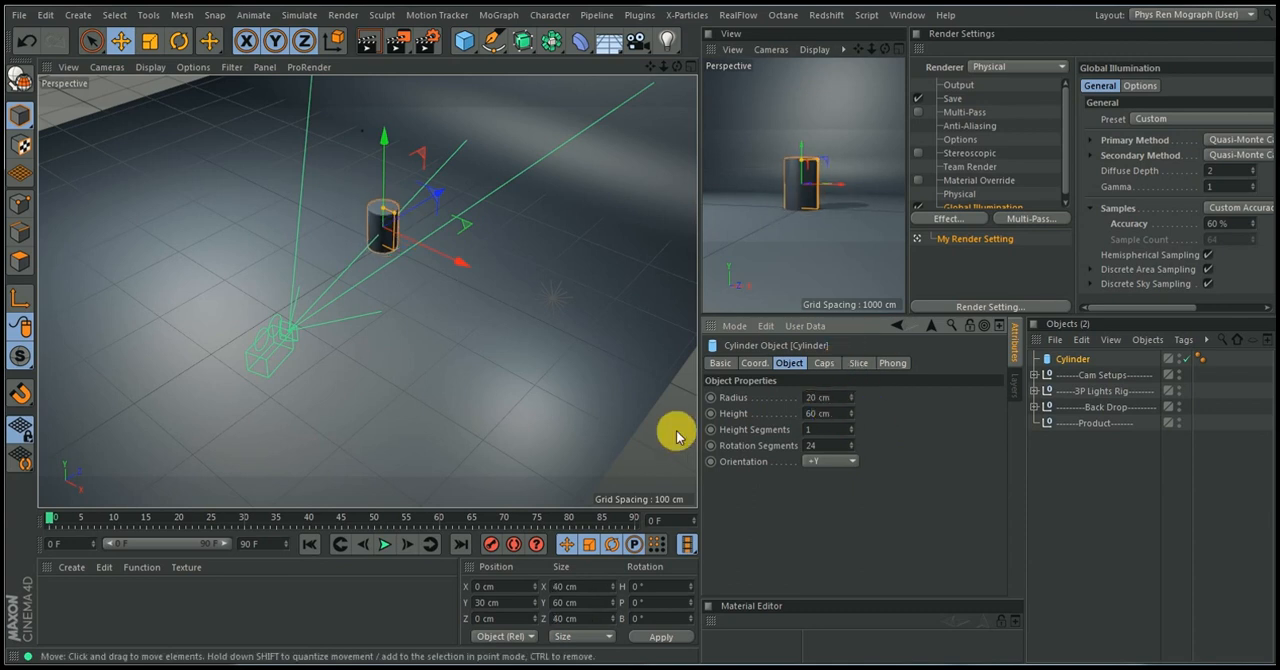
drag(835, 409, 746, 426)
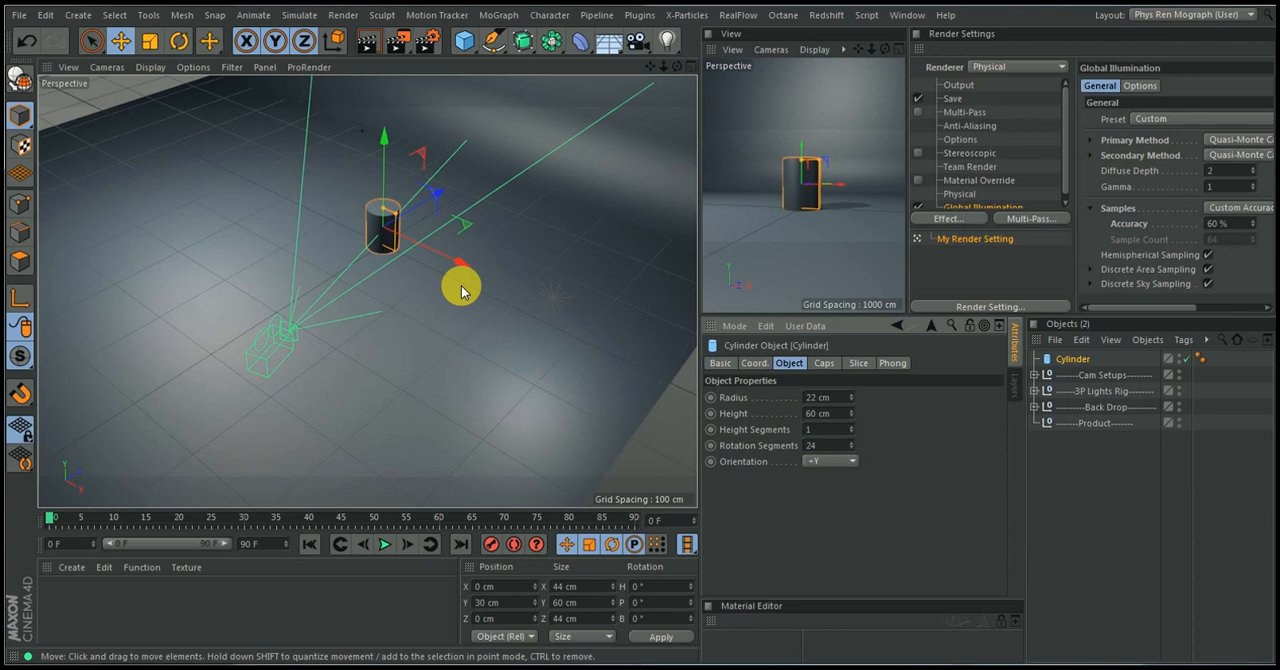
Convert the cylinder to an editable polygon object and place it under the Product null
click(374, 203)
alt+right_drag(374, 199, 428, 146)
alt+drag(396, 266, 457, 206)
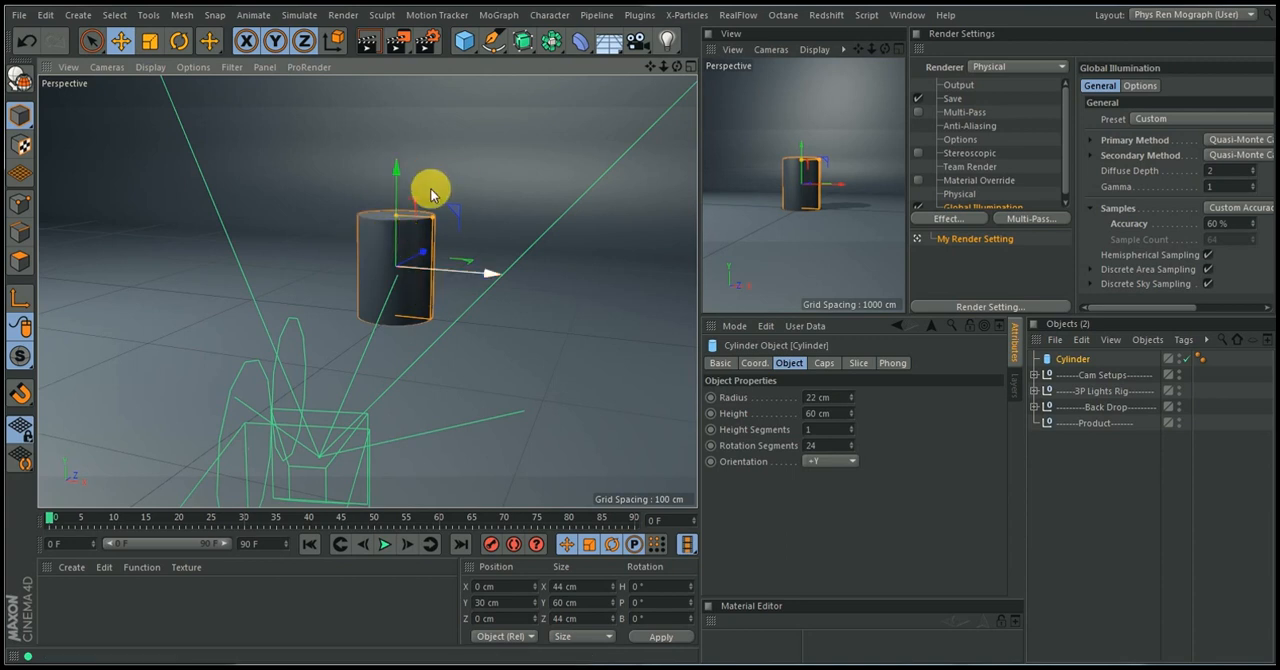
click(22, 80)
alt+drag(433, 244, 398, 294)
alt+right_drag(398, 294, 434, 231)
alt+drag(428, 244, 421, 302)
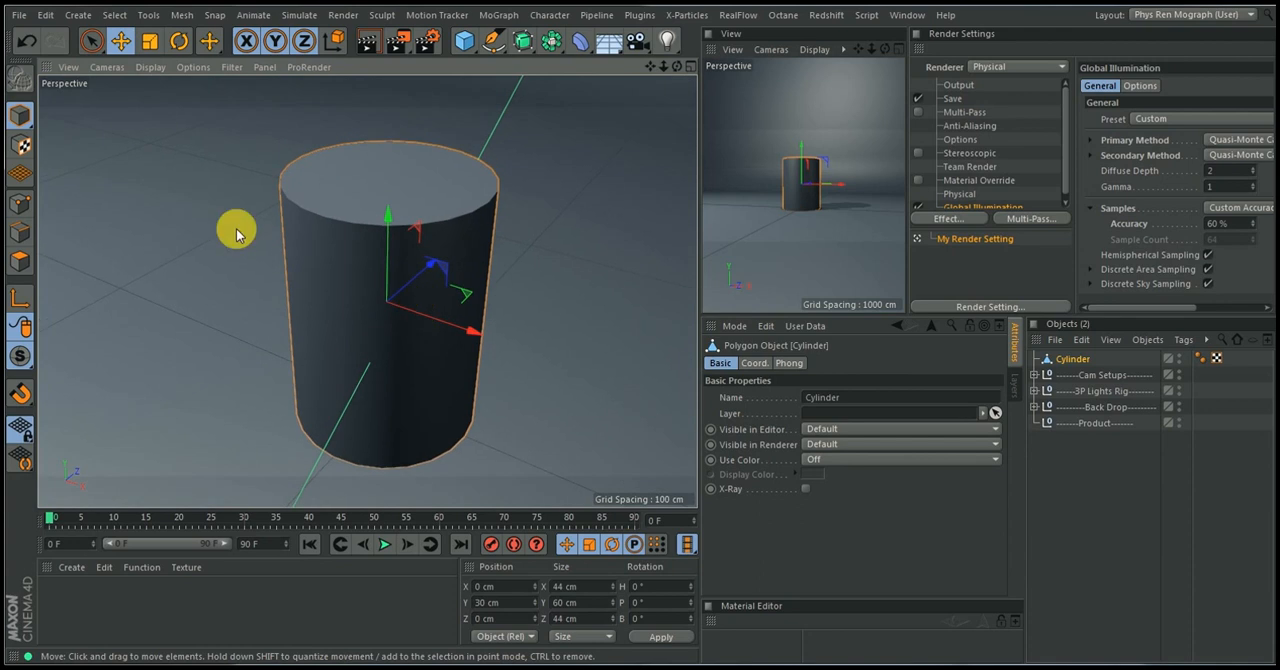
drag(1068, 358, 1091, 432)
click(1084, 424)
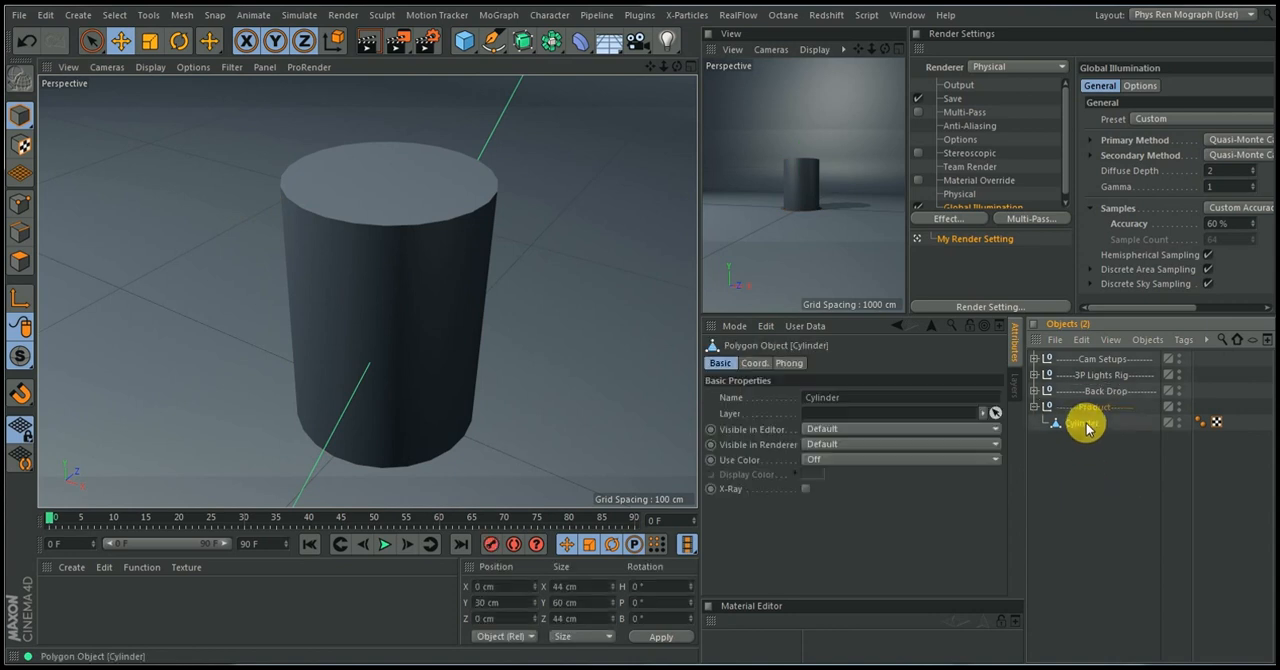
Live-select all polygons of the cylinder's top cap, try lifting them off the body, and undo the lift
click(19, 262)
click(91, 40)
mouse_move(410, 198)
mouse_down()
mouse_move(371, 183)
mouse_move(393, 174)
mouse_up()
drag(392, 93, 391, 51)
key(ctrl+z)
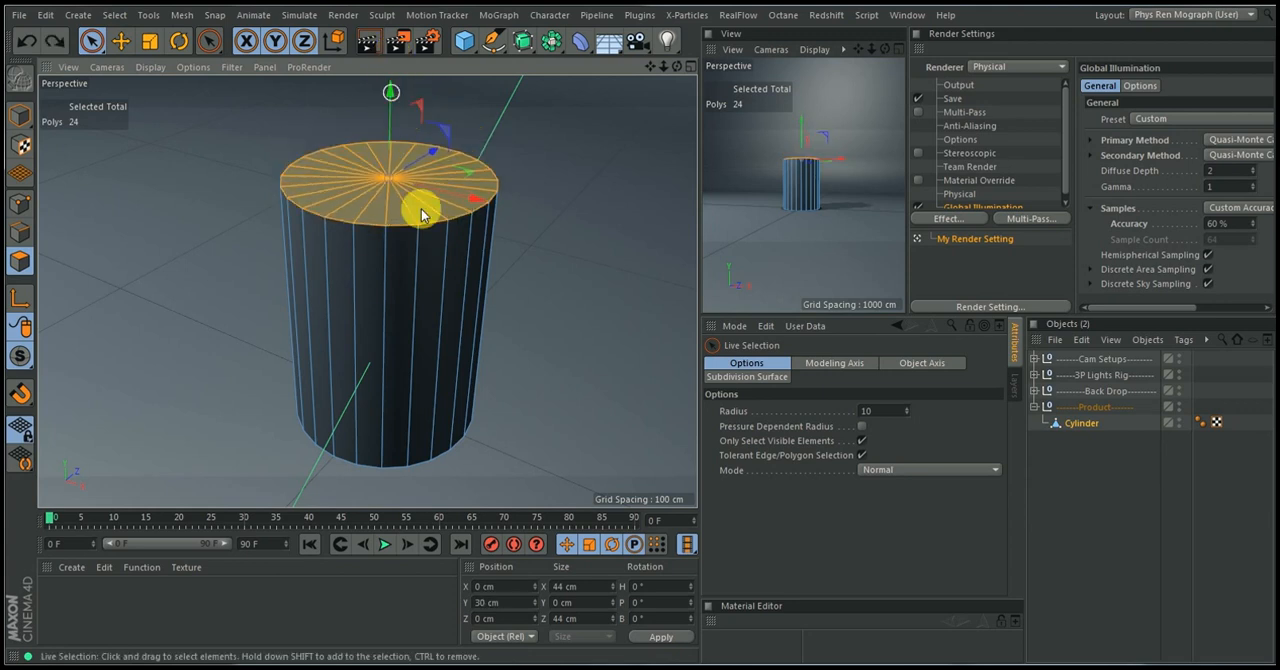
Optimize all of the cylinder's points to weld the caps to the side walls
click(20, 202)
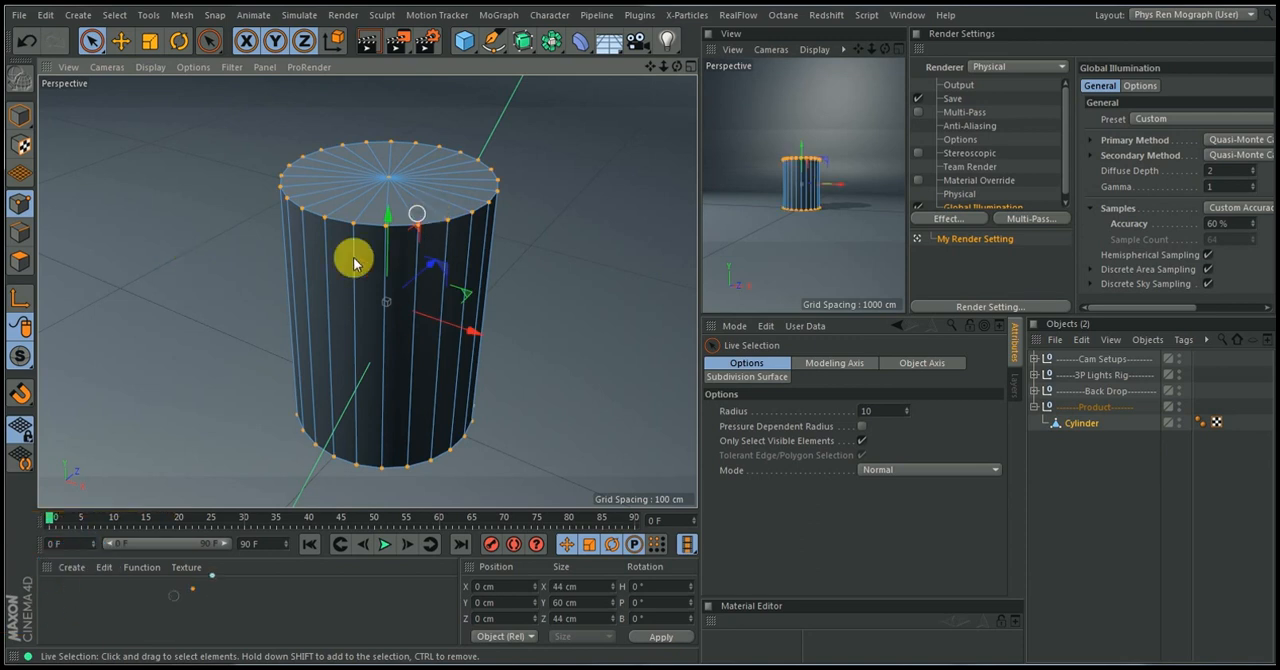
right_click(525, 197)
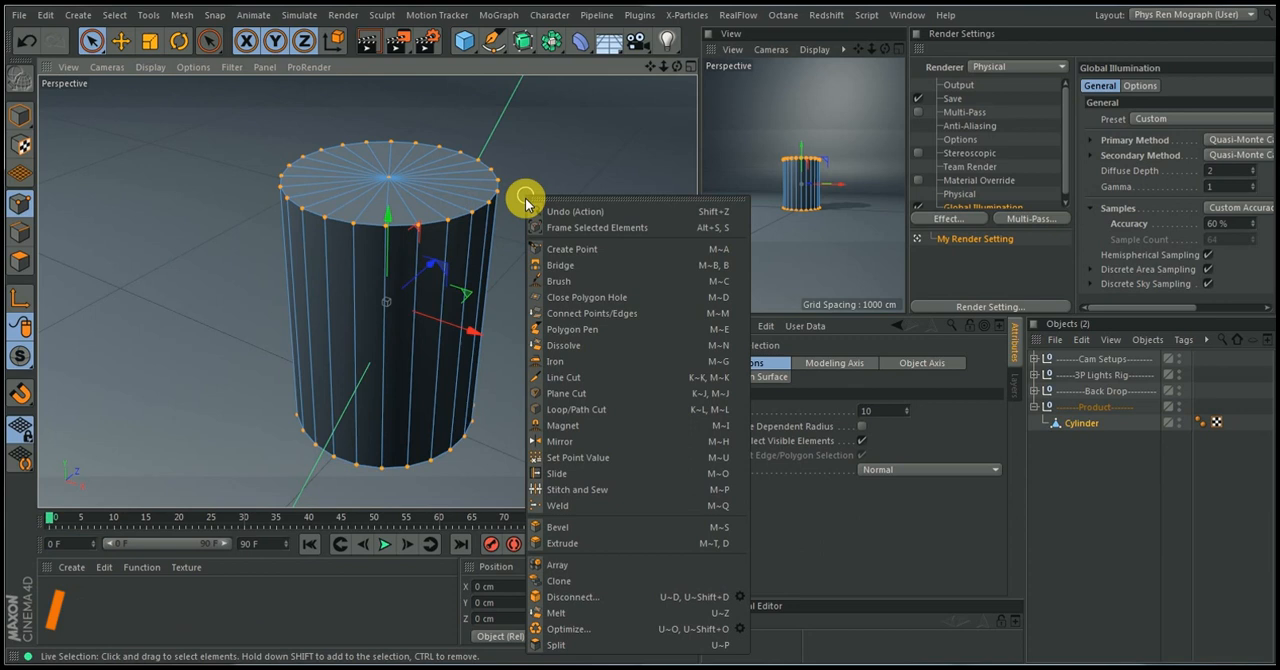
click(586, 629)
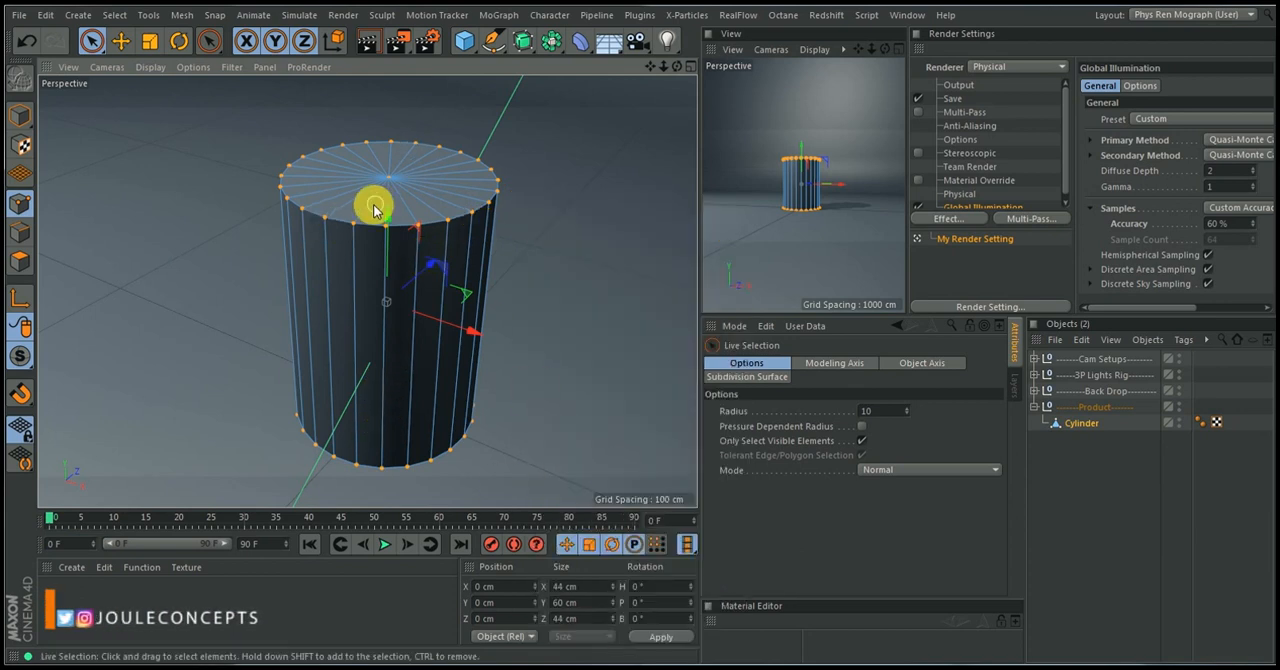
Move the selected top cap polygons upward to test their connection to the walls, and undo the move
click(20, 258)
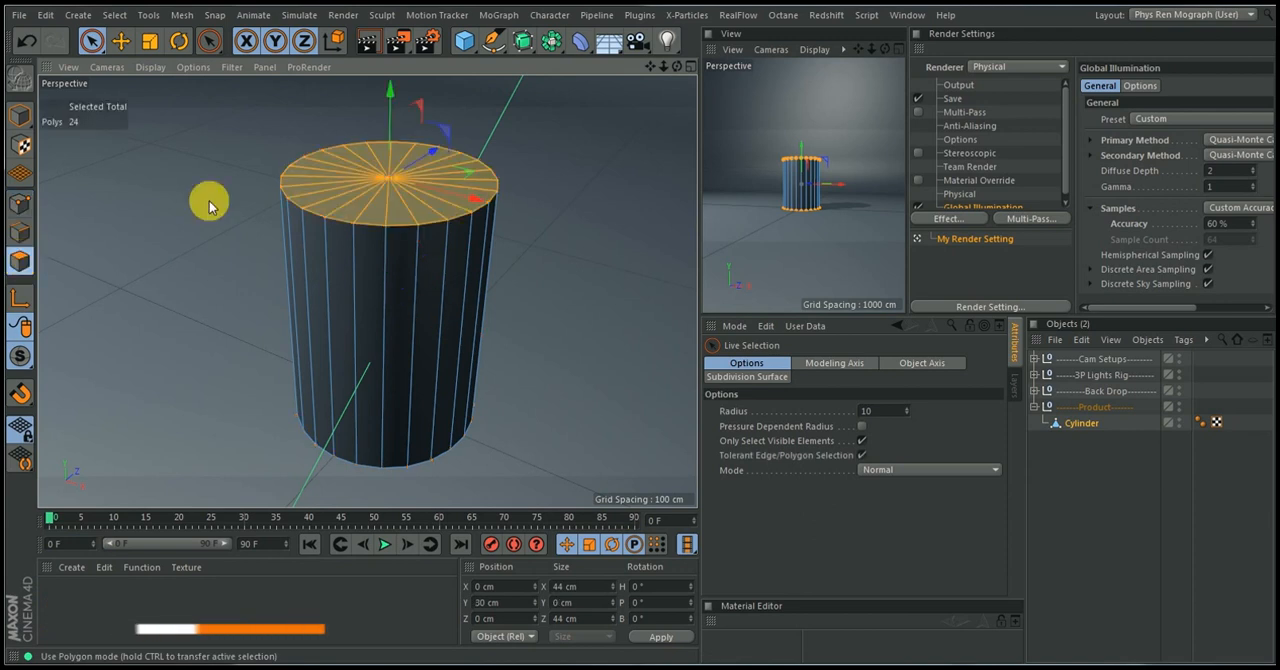
mouse_move(393, 97)
mouse_down()
mouse_move(394, 46)
mouse_move(380, 86)
mouse_up()
key(ctrl+z)
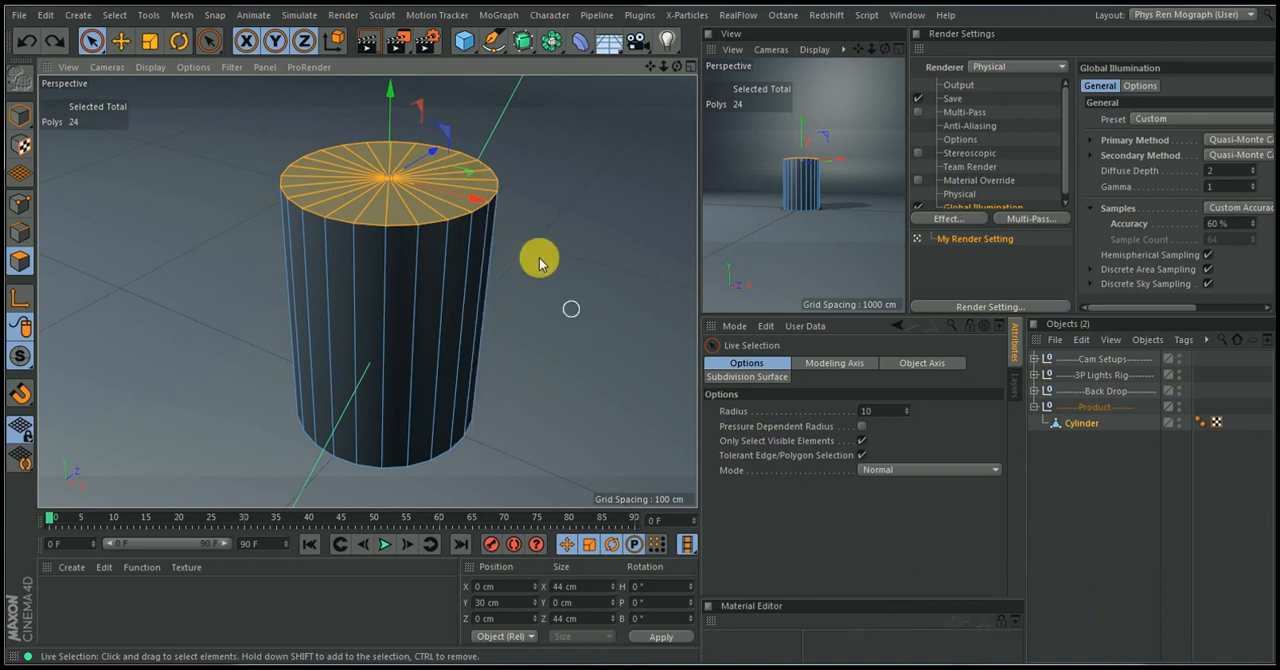
Hide the Back Drop group in the viewport and loop-select the cylinder's bottom rim edges
alt+drag(449, 254, 480, 149)
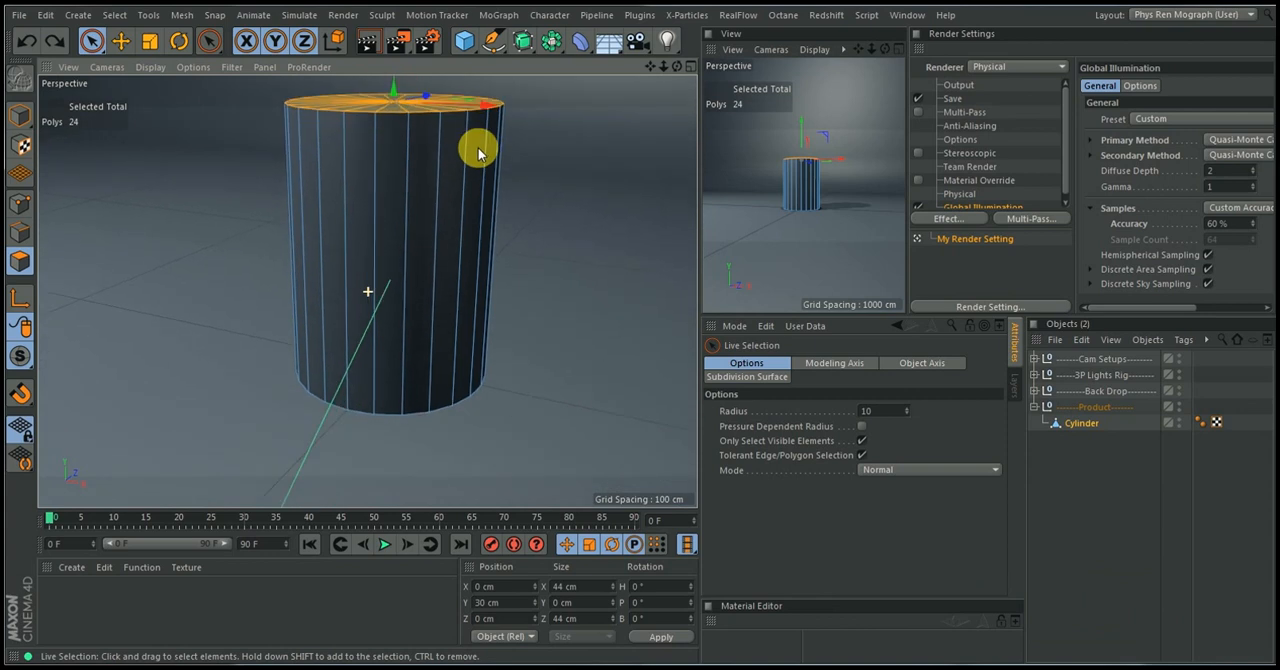
click(22, 232)
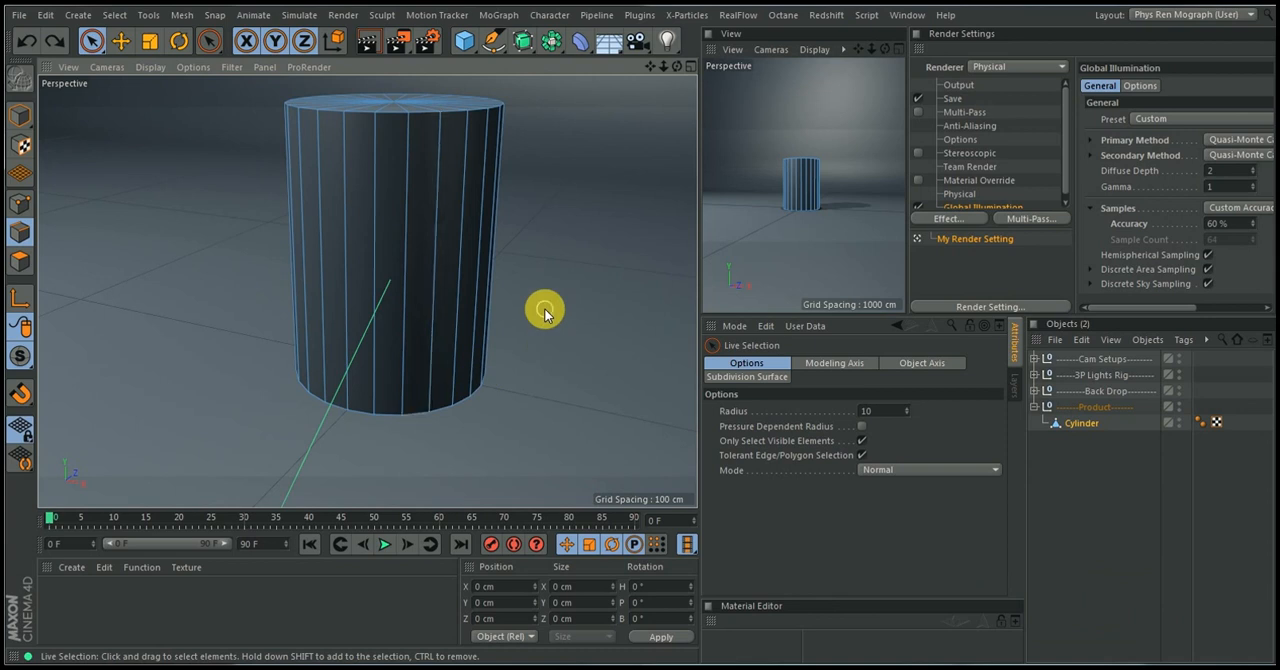
key(u)
key(l)
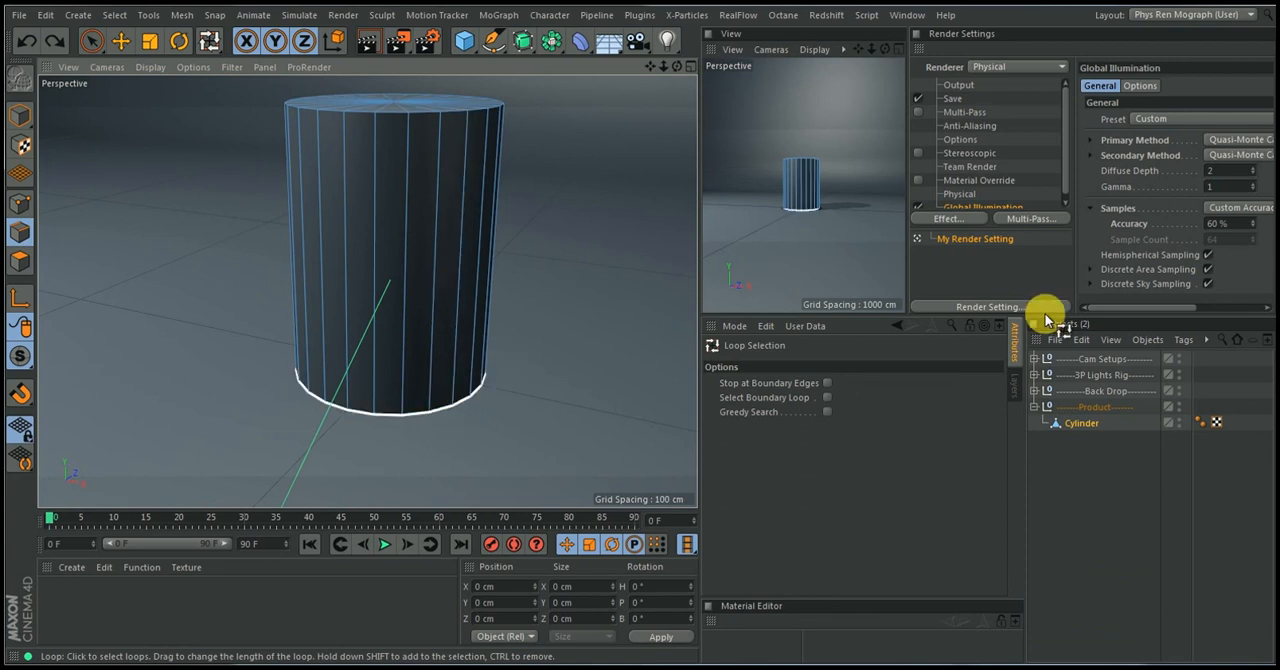
click(1178, 388)
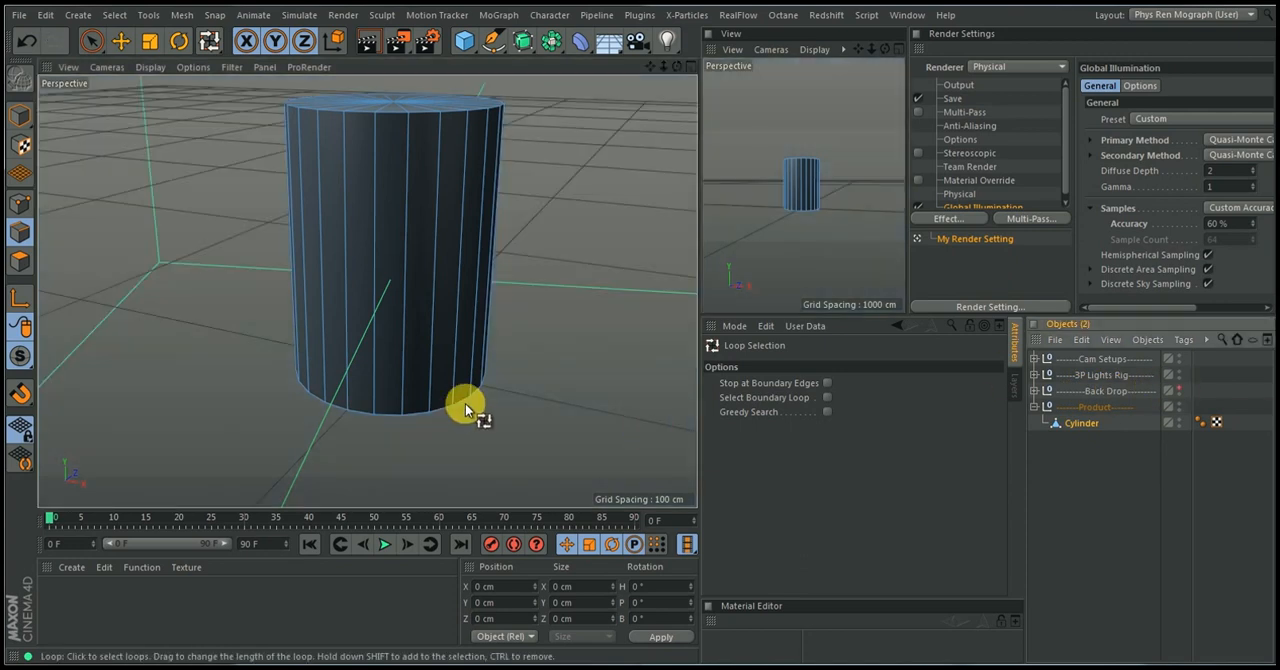
alt+drag(460, 374, 466, 234)
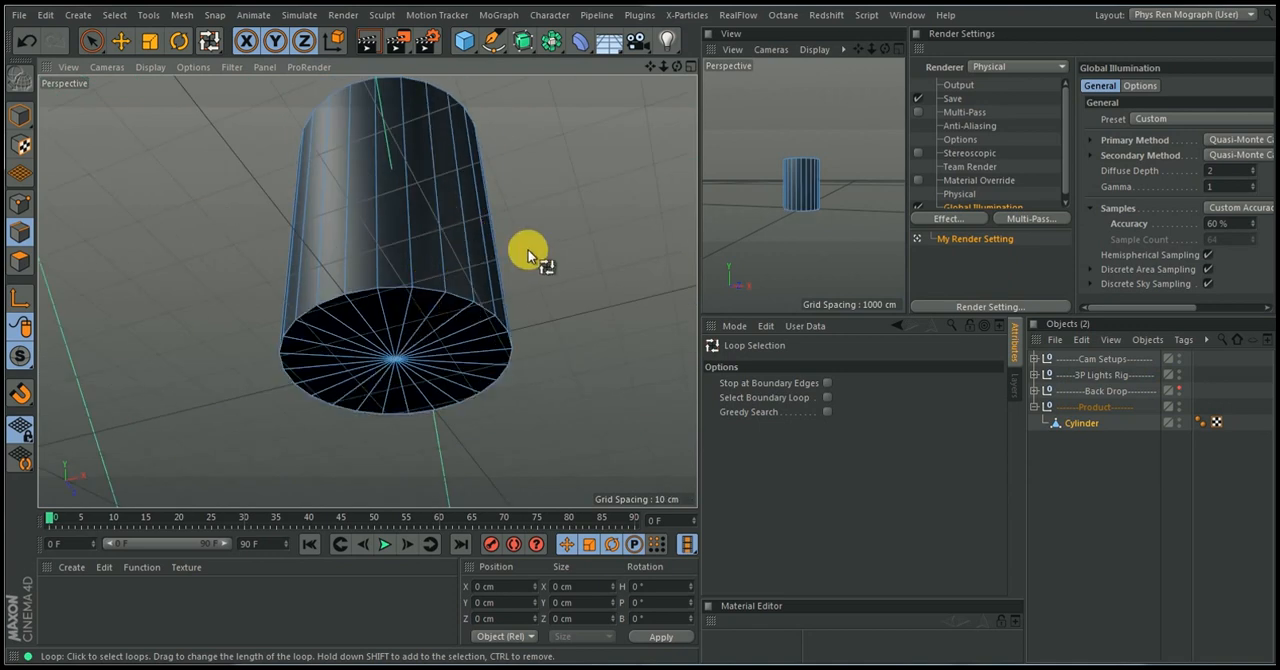
key(u)
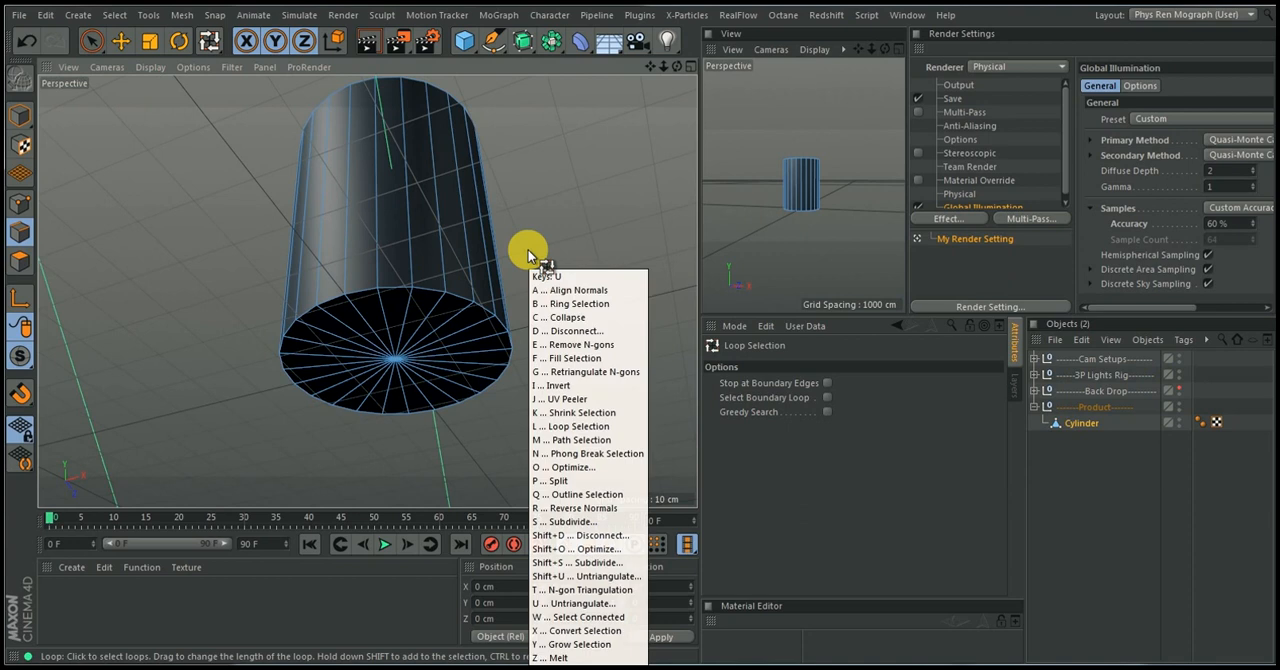
key(Escape)
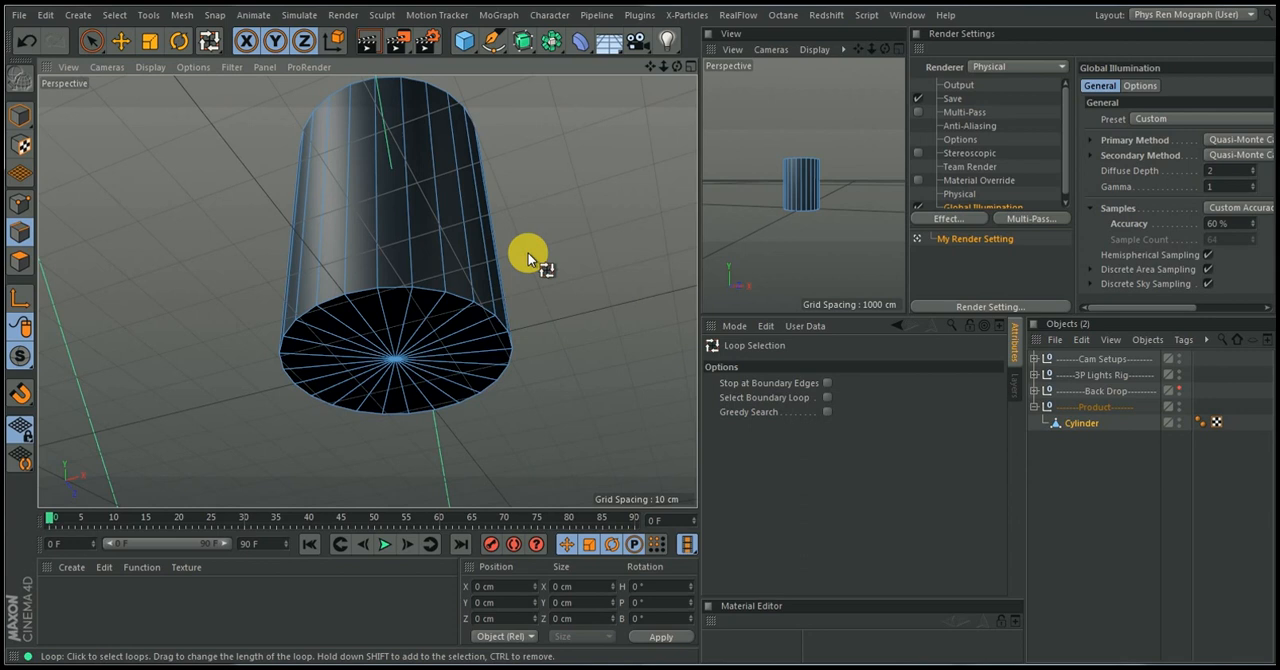
click(462, 295)
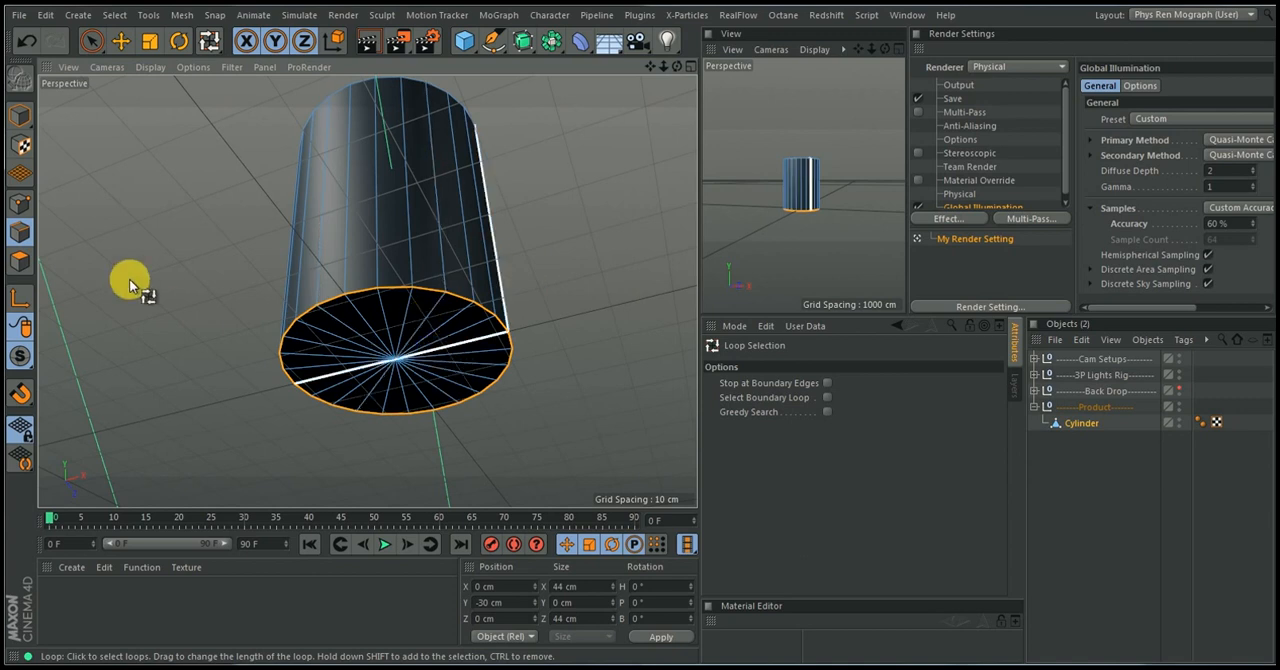
Scale the bottom edge loop uniformly down to about 31.4 cm across to taper the cylinder
click(152, 42)
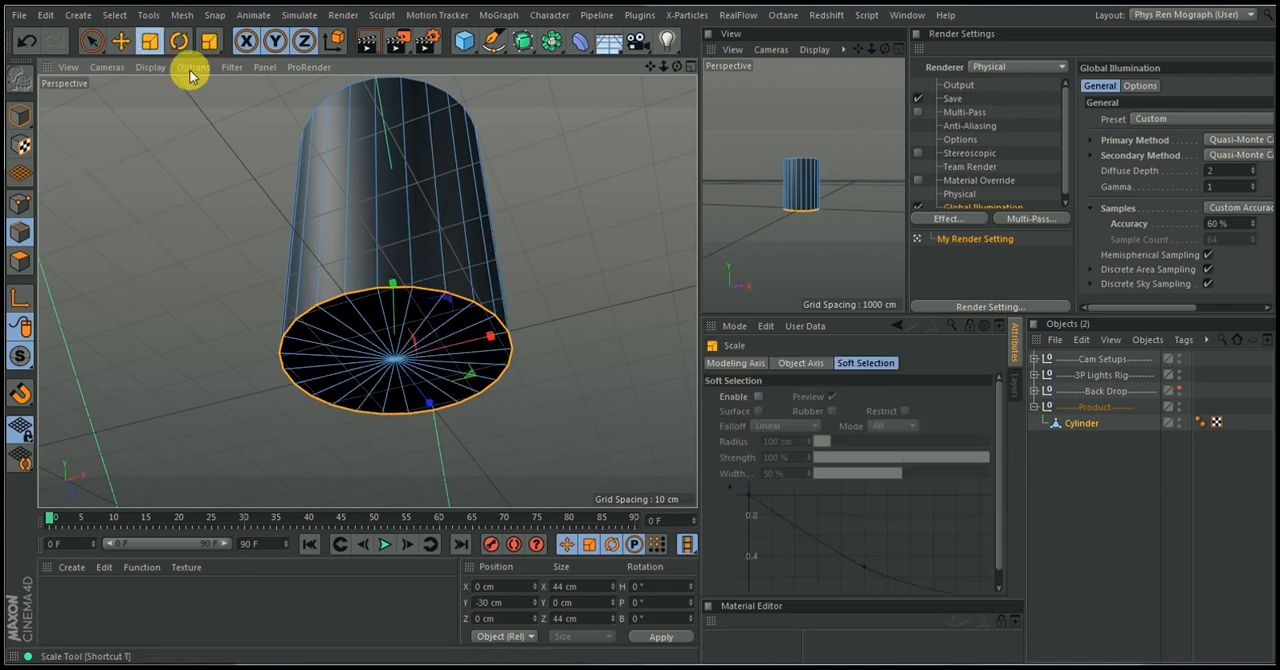
alt+drag(486, 295, 508, 391)
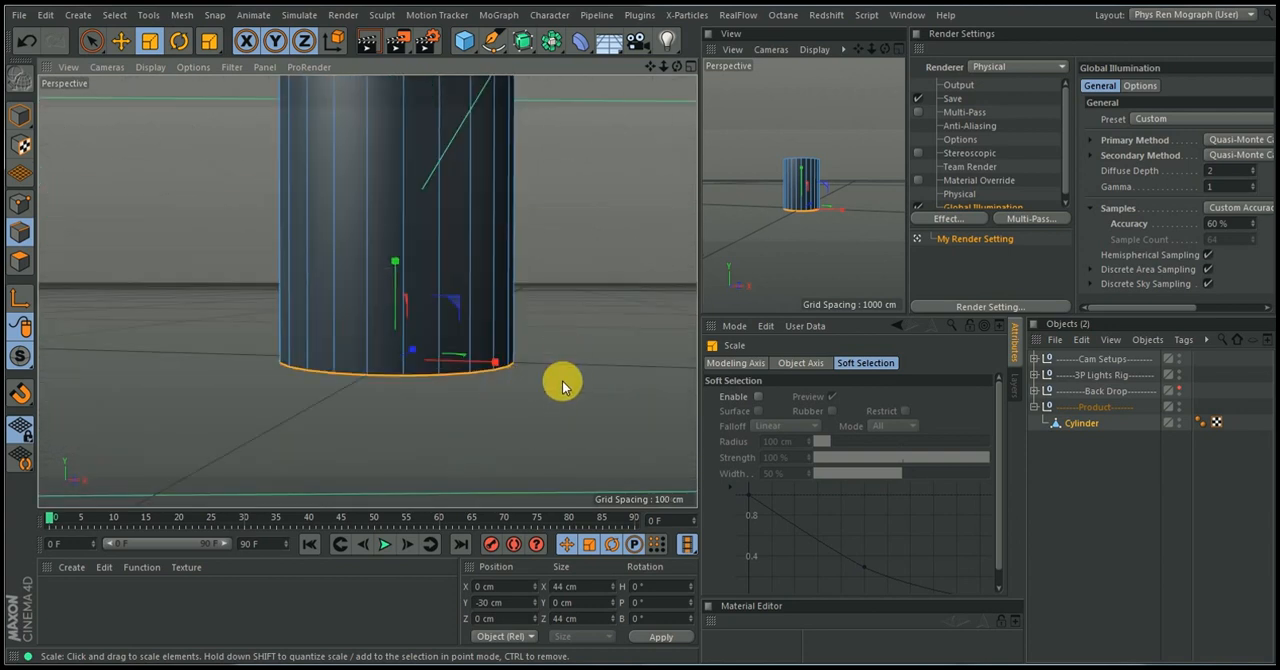
drag(591, 292, 416, 351)
Select all polygons of the tapered cylinder's bottom cap with Live Selection
alt+drag(489, 338, 496, 171)
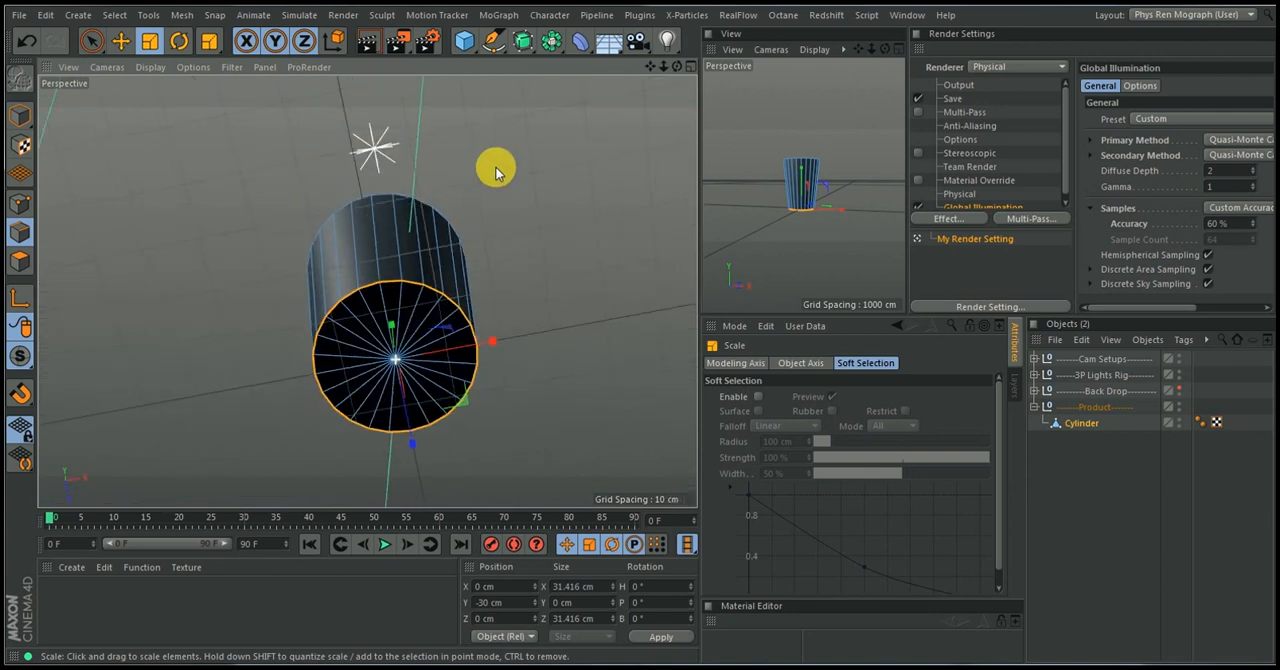
click(20, 261)
click(91, 40)
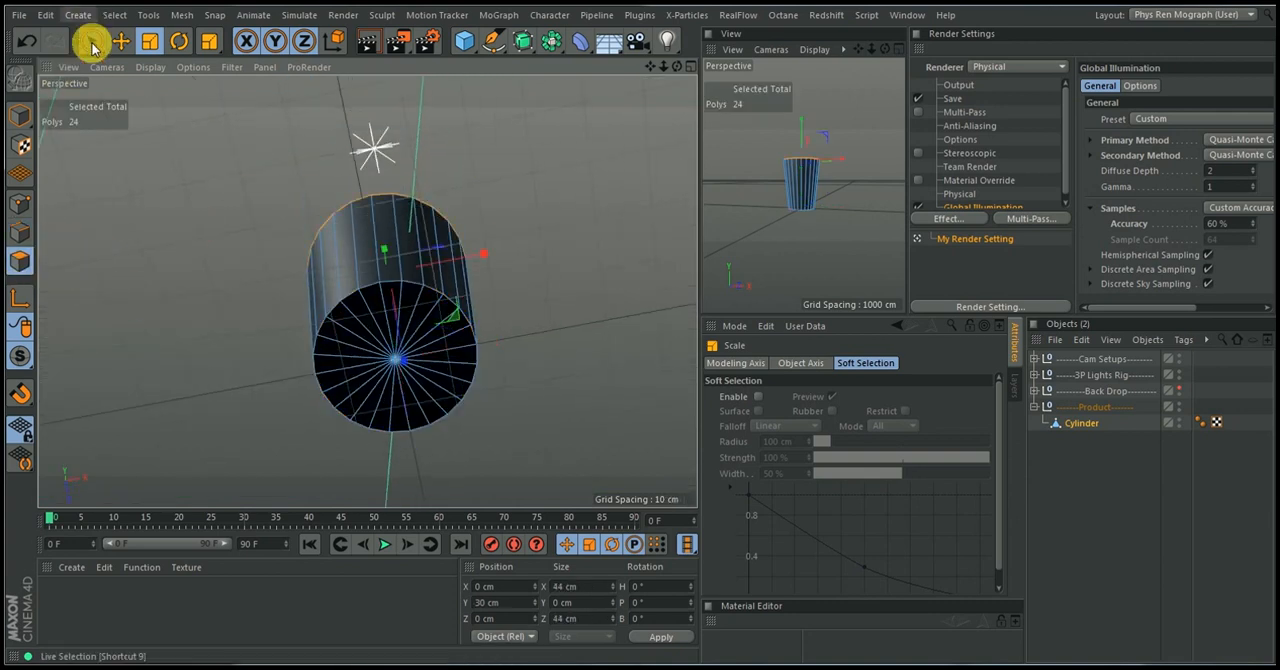
click(390, 345)
mouse_move(394, 326)
mouse_down()
mouse_move(414, 337)
mouse_move(414, 366)
mouse_move(390, 362)
mouse_move(387, 337)
mouse_up()
Add all polygons of the top cap to the bottom cap selection
alt+drag(495, 245, 454, 421)
alt+drag(495, 255, 471, 354)
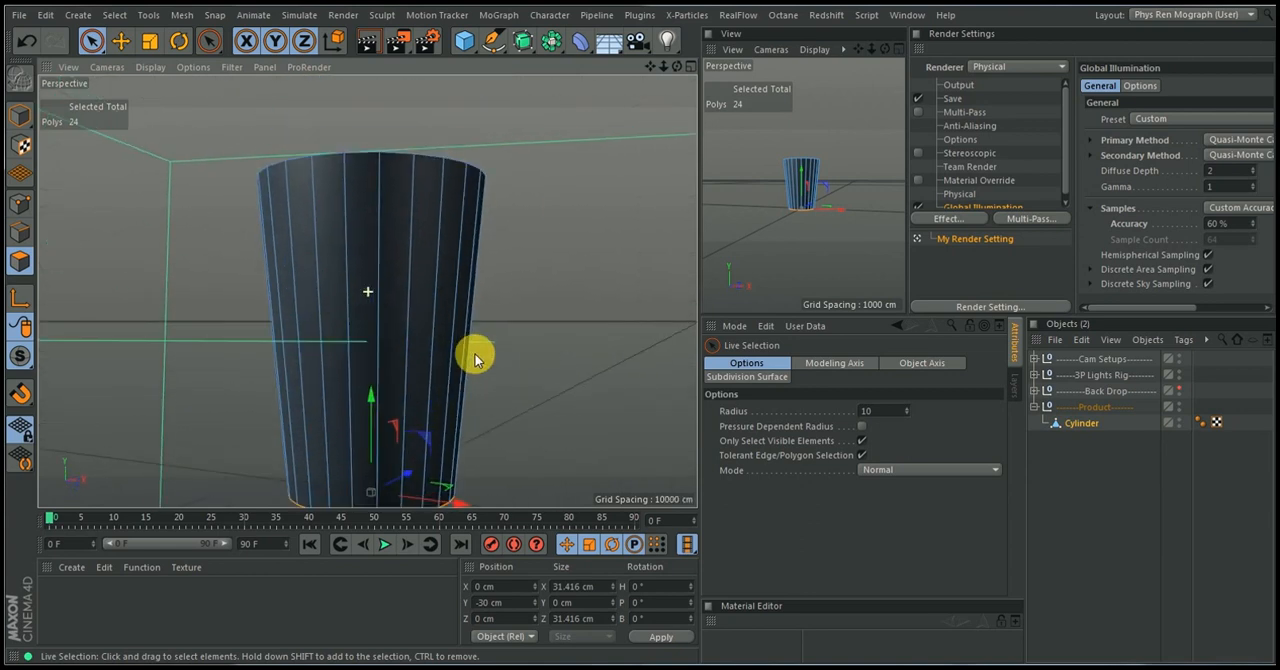
alt+drag(523, 200, 517, 346)
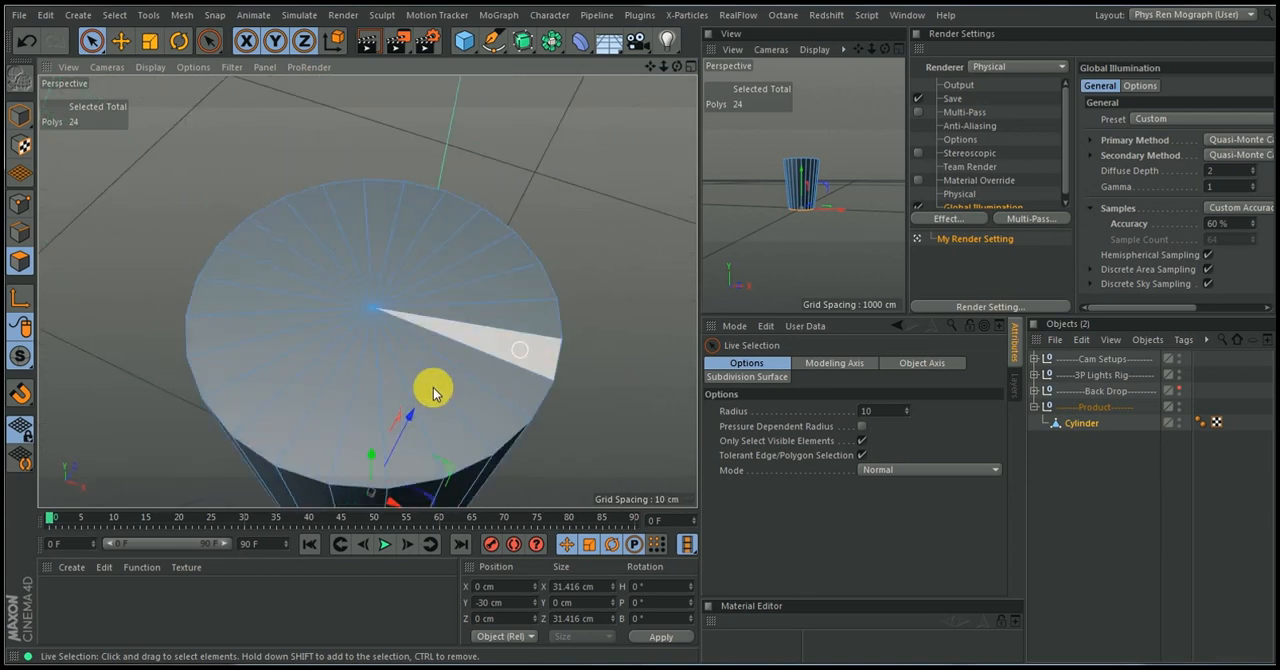
mouse_move(323, 371)
mouse_down()
mouse_move(320, 306)
mouse_move(382, 281)
mouse_move(416, 309)
mouse_move(416, 327)
mouse_up()
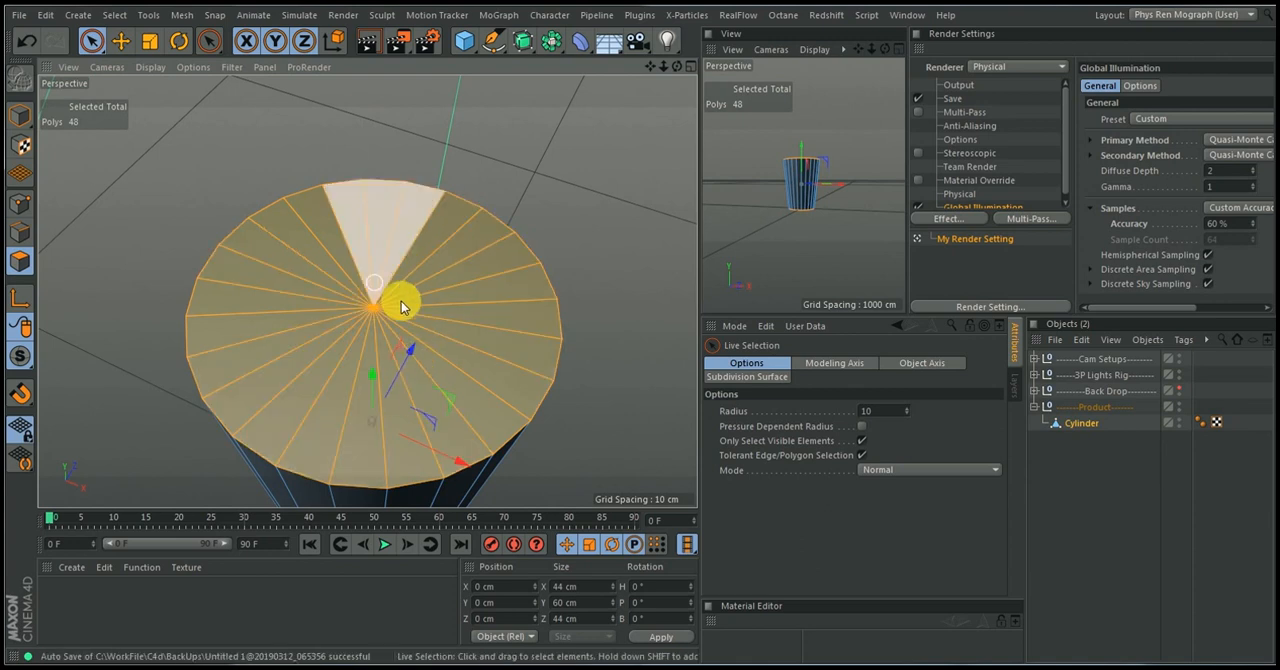
mouse_move(418, 305)
alt+mouse_down()
mouse_move(414, 206)
mouse_move(386, 183)
mouse_move(410, 285)
alt+mouse_up()
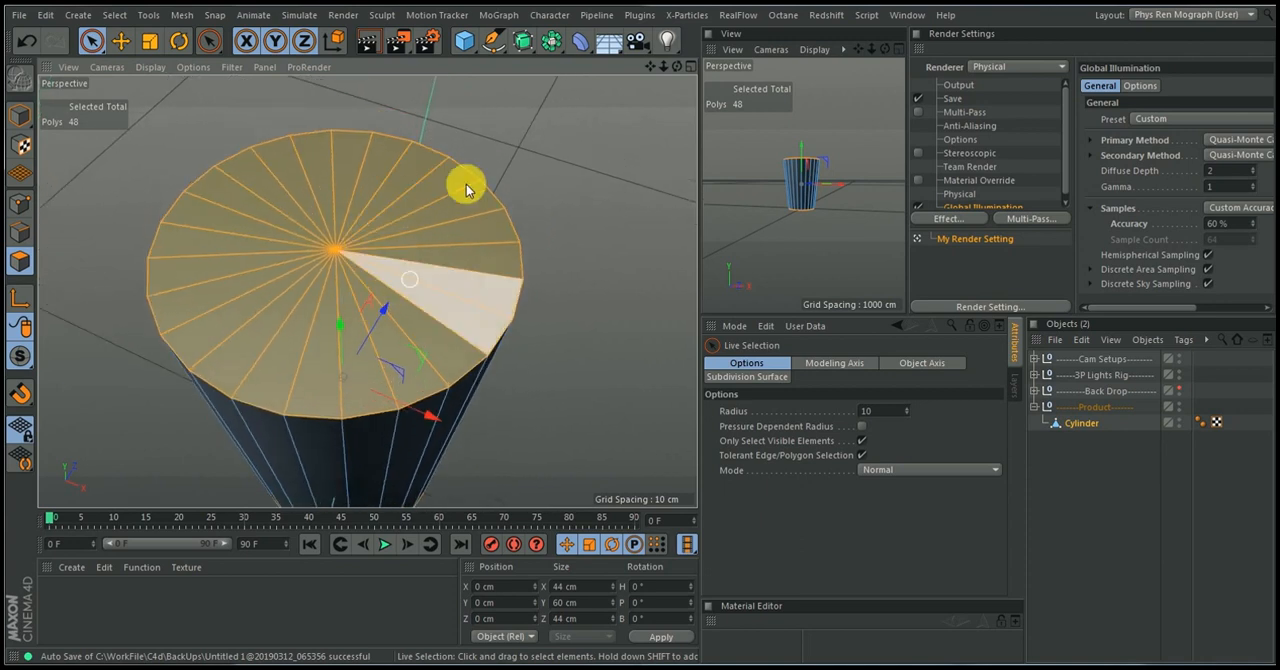
Inset the selected top and bottom cap polygons by about 2.13 cm with Extrude Inner
right_click(556, 176)
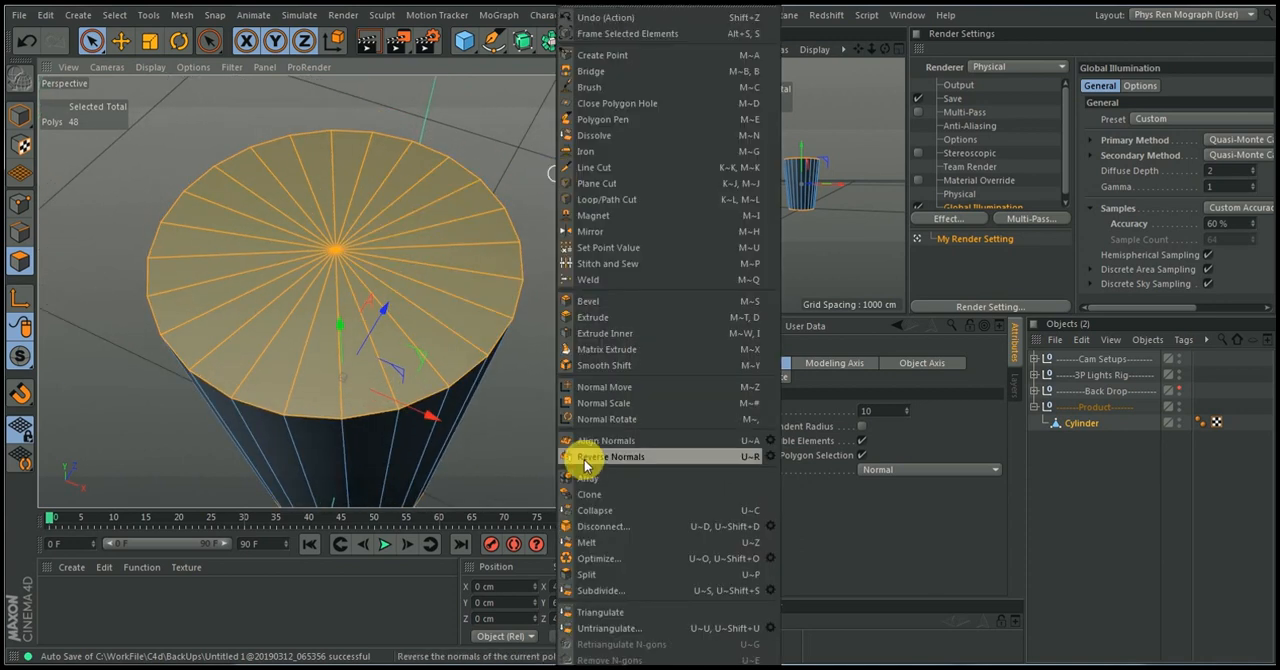
click(600, 341)
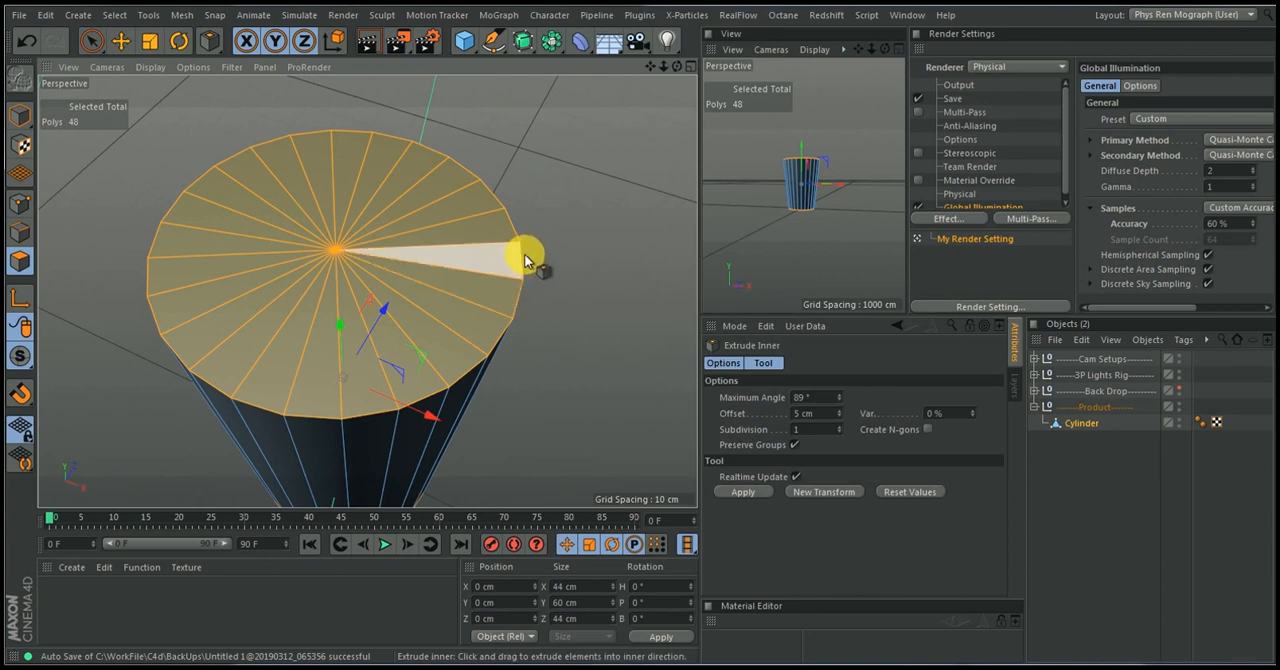
click(583, 203)
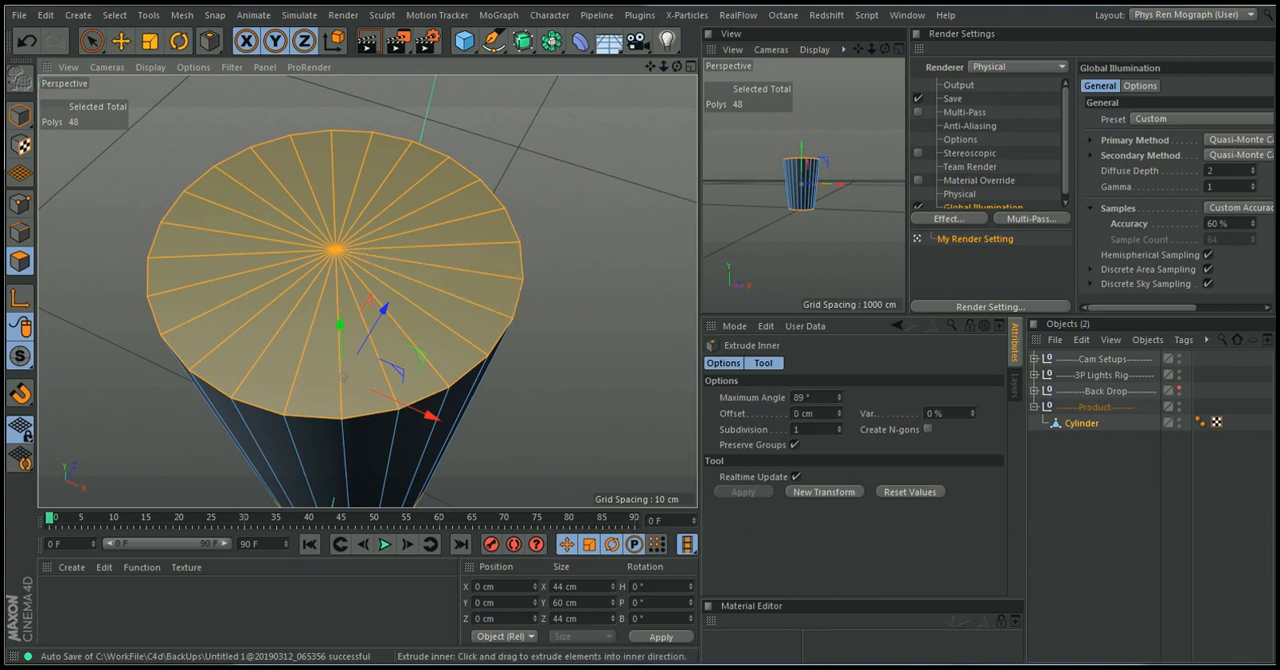
drag(582, 203, 558, 203)
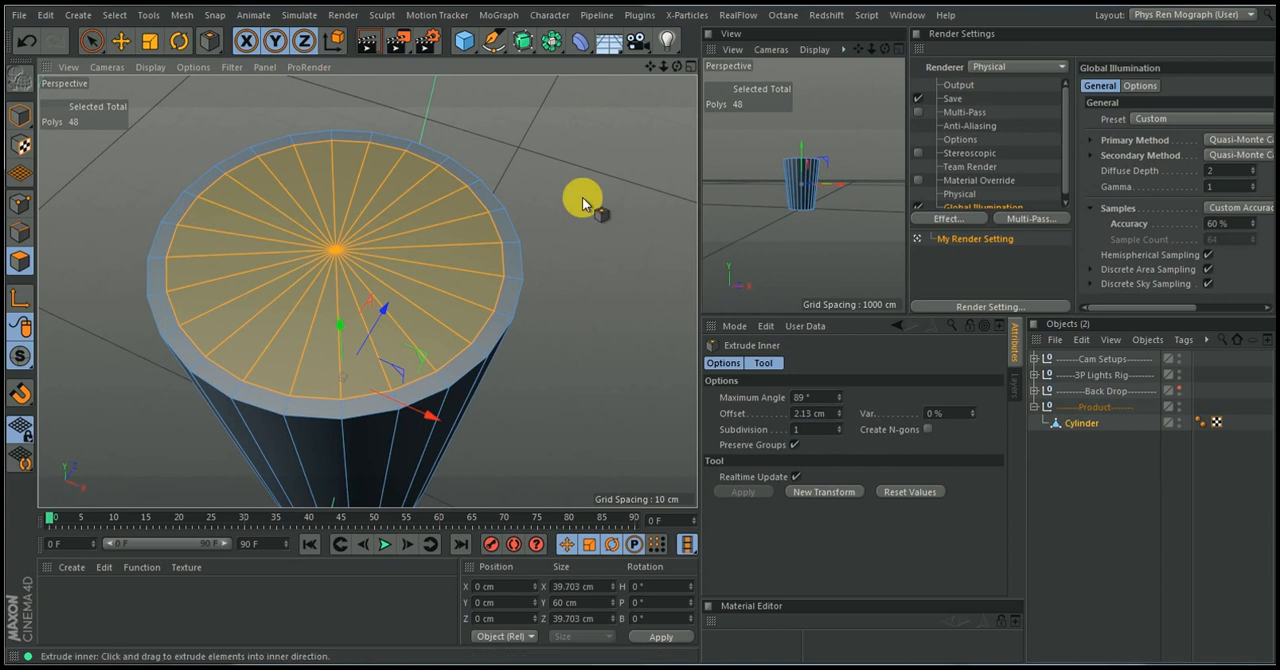
Select only the inset polygons of the cylinder's top cap with Live Selection
alt+drag(590, 191, 544, 48)
alt+drag(504, 275, 480, 540)
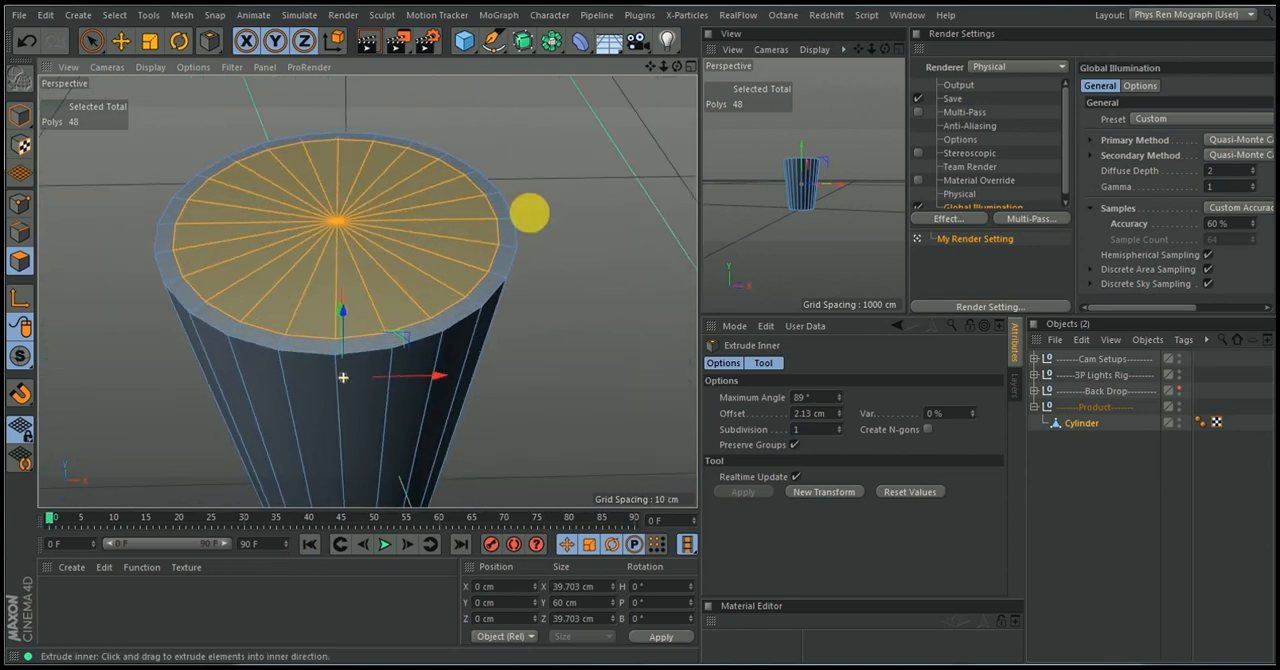
click(90, 41)
mouse_move(310, 243)
mouse_down()
mouse_move(340, 194)
mouse_move(340, 271)
mouse_move(277, 209)
mouse_move(305, 208)
mouse_move(313, 236)
mouse_up()
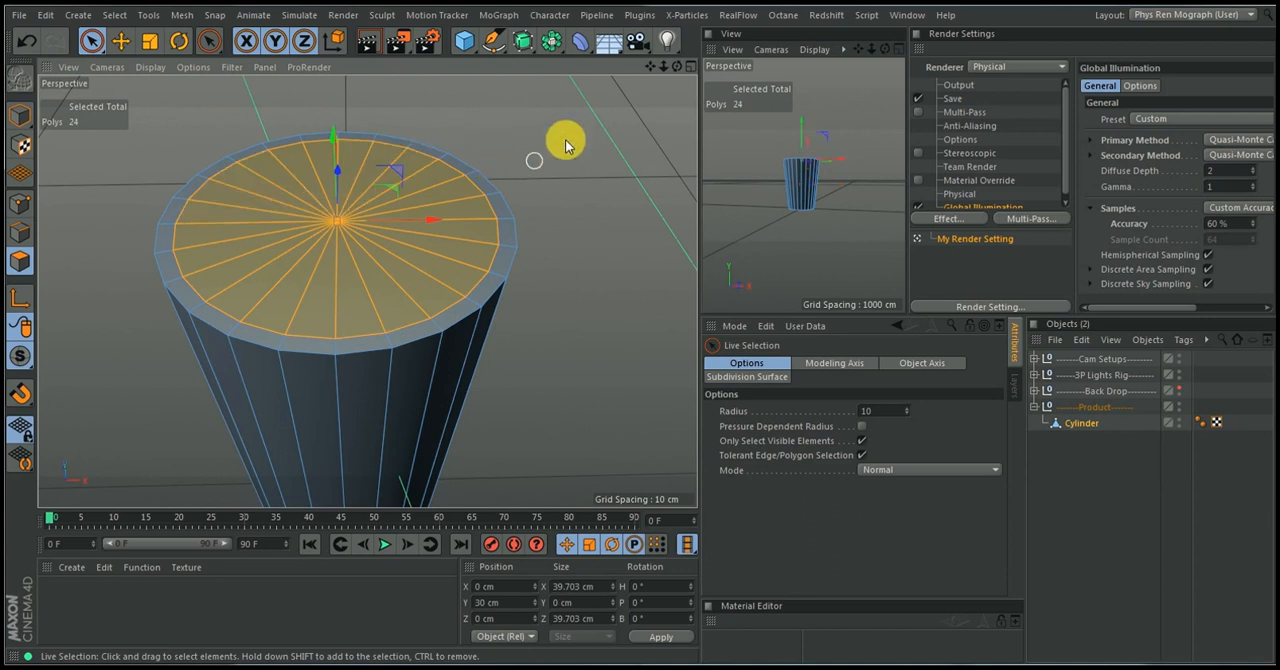
Extrude the inset top polygons down inside the cylinder to about Y -25 cm and undo the extra extrusion
key(d)
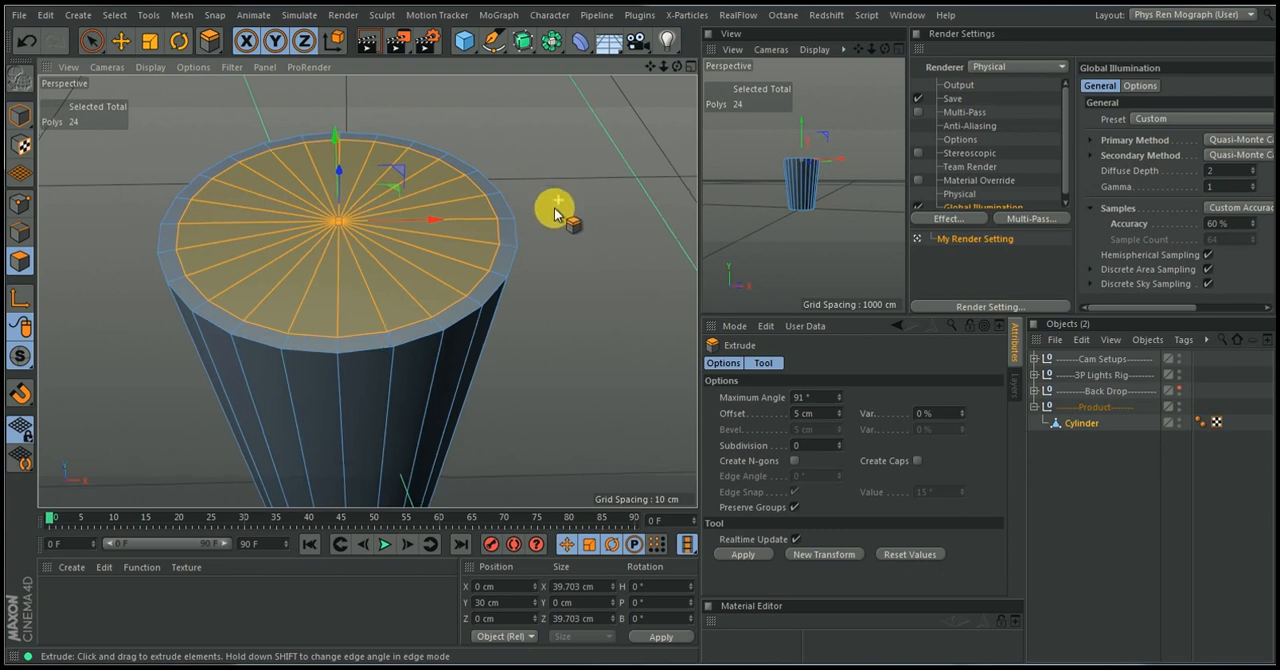
scroll(558, 200, down, 5)
alt+middle_drag(500, 240, 484, 242)
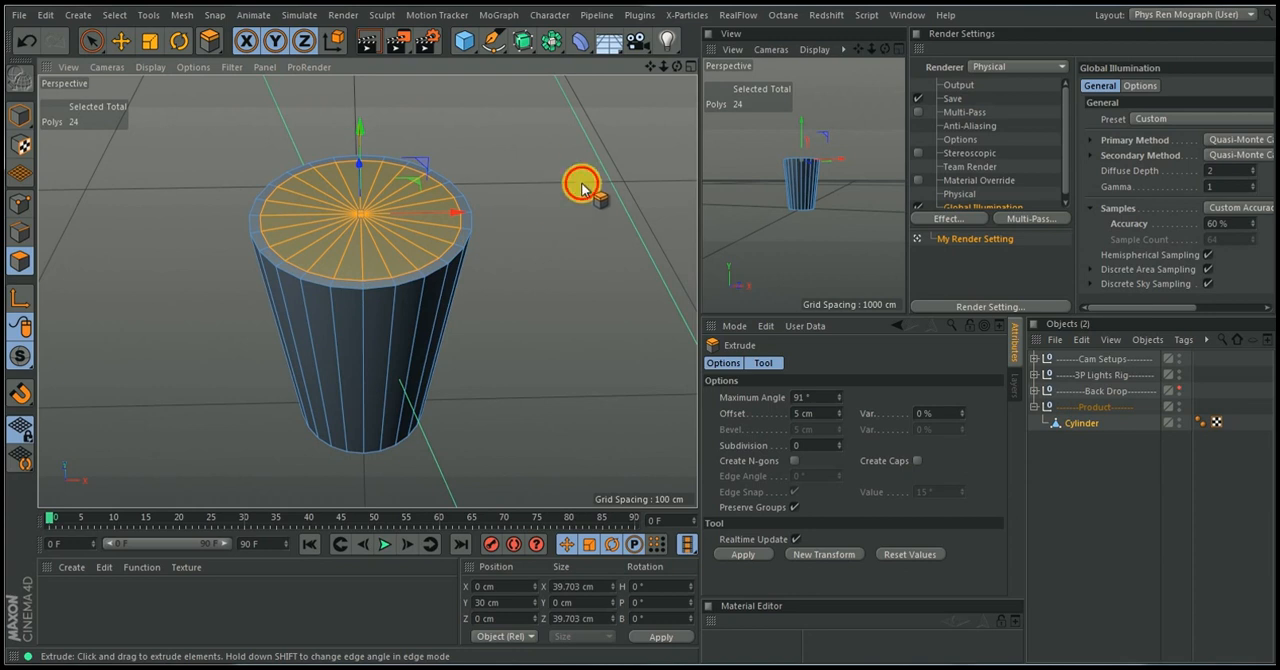
drag(582, 189, 485, 189)
drag(404, 315, 415, 325)
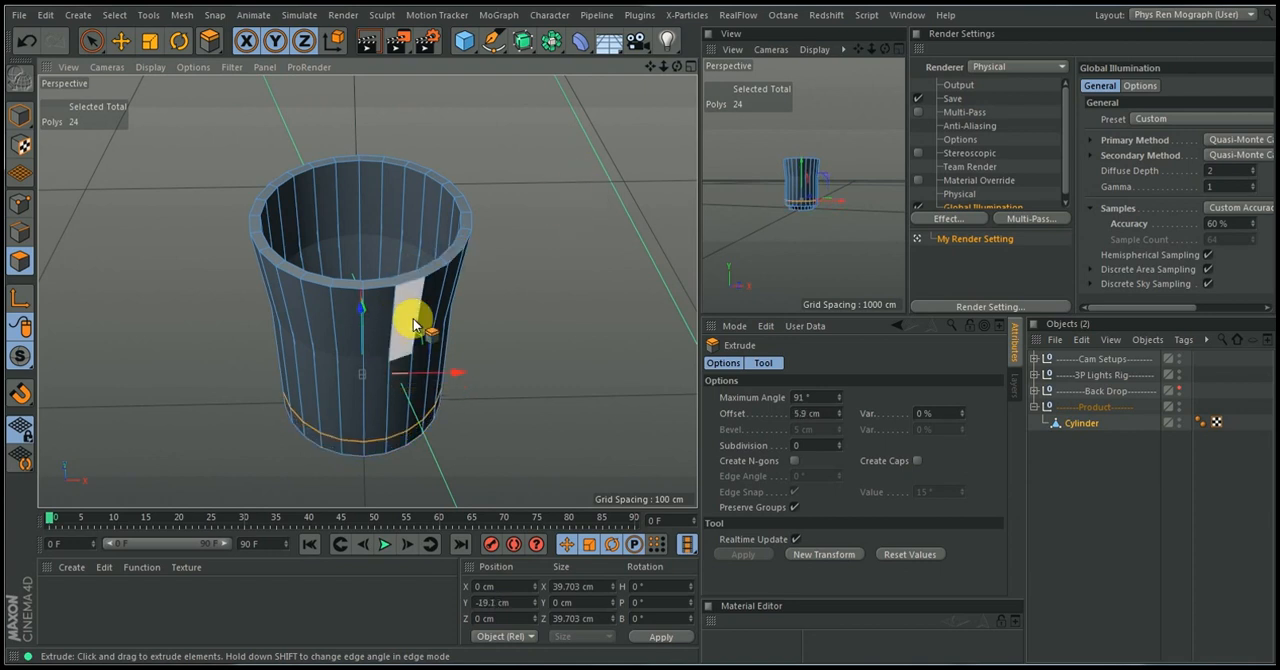
key(ctrl+z)
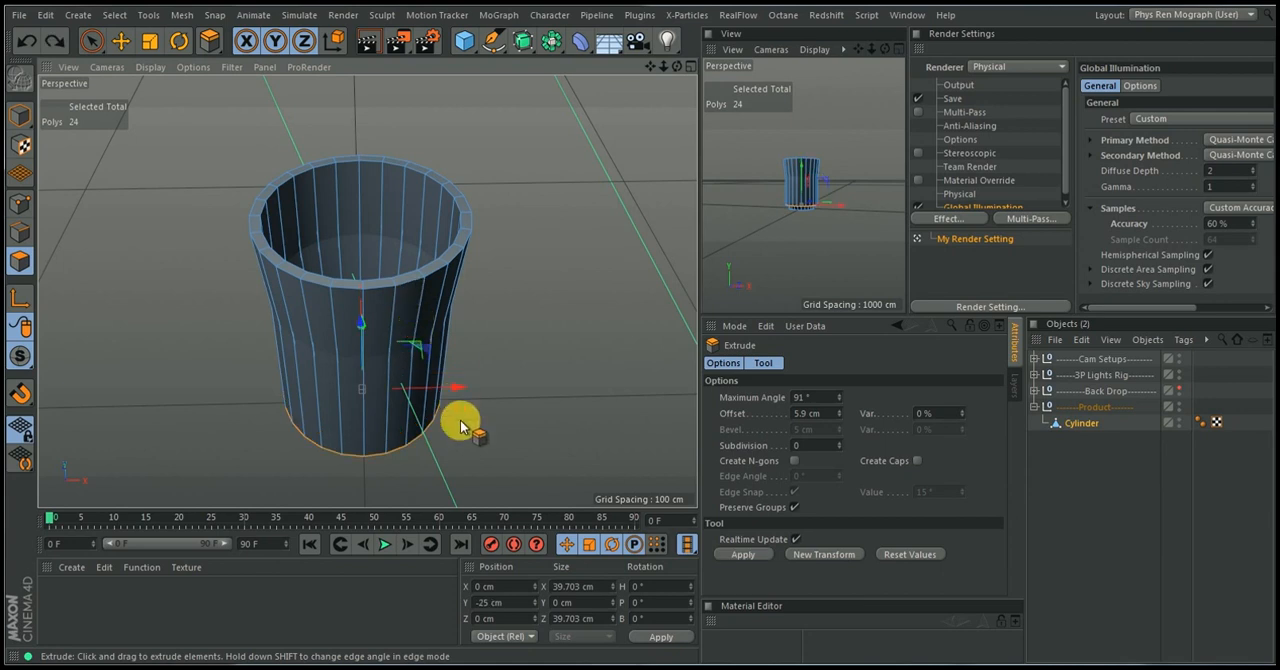
Scale the extruded inner floor polygons uniformly down to about 31.3 cm across so they fit within the tapered wall
alt+drag(460, 427, 537, 227)
scroll(549, 194, up, 5)
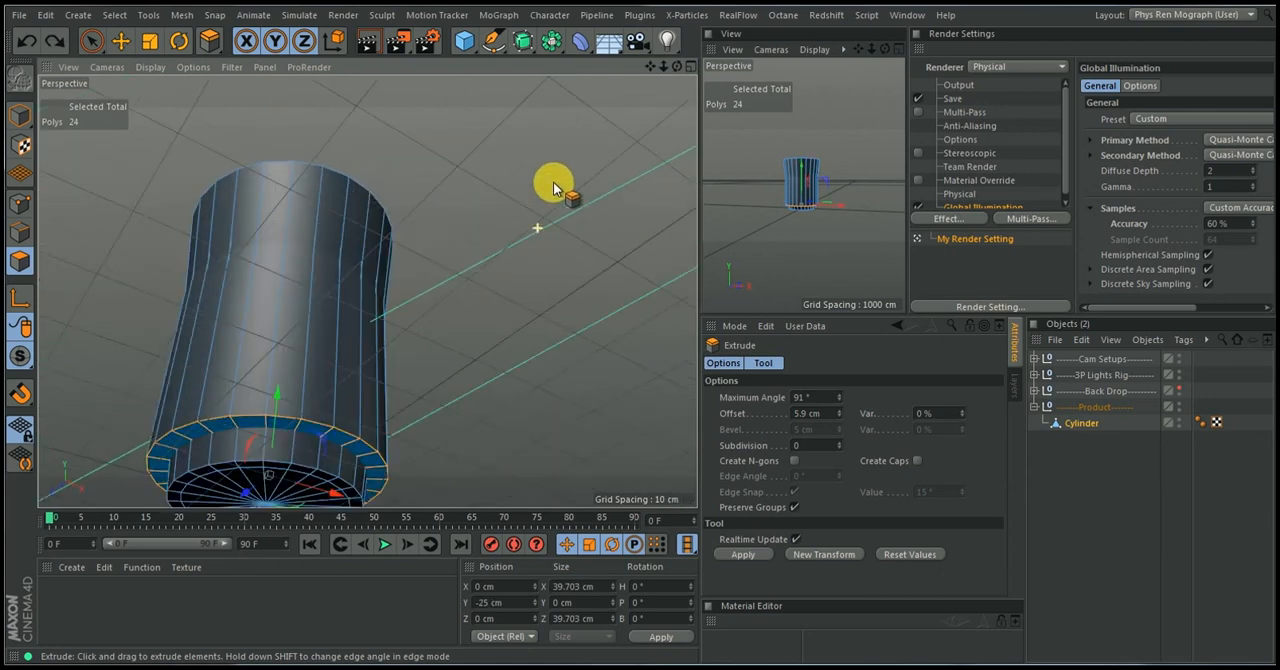
mouse_move(457, 320)
alt+middle_down()
mouse_move(545, 179)
mouse_move(609, 126)
alt+middle_up()
alt+right_drag(533, 246, 552, 207)
mouse_move(534, 243)
alt+mouse_down()
mouse_move(589, 178)
mouse_move(633, 154)
alt+mouse_up()
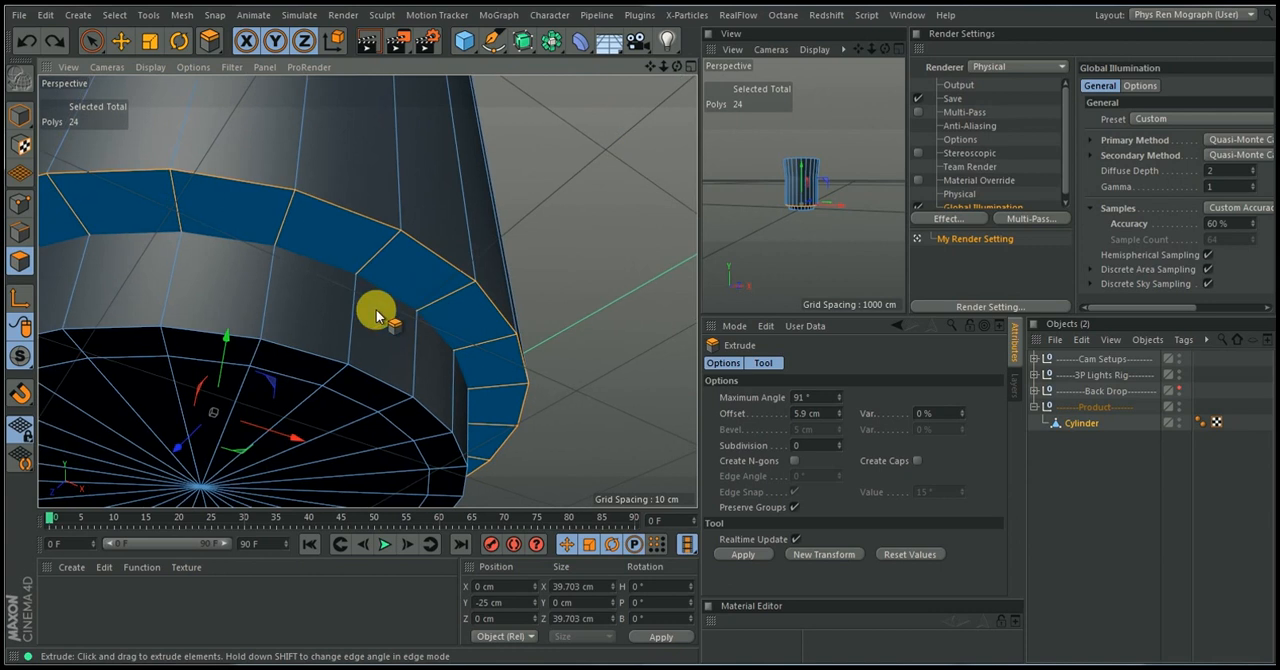
alt+right_drag(334, 250, 316, 268)
alt+middle_drag(323, 268, 386, 248)
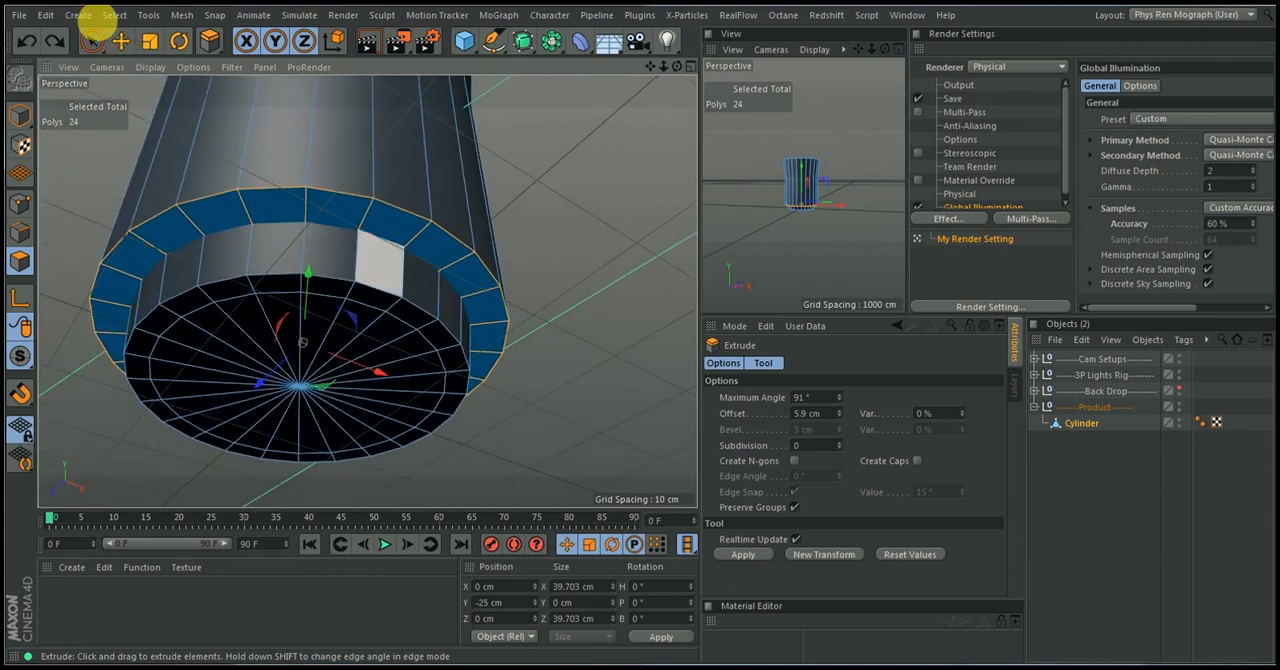
click(149, 42)
drag(598, 313, 468, 327)
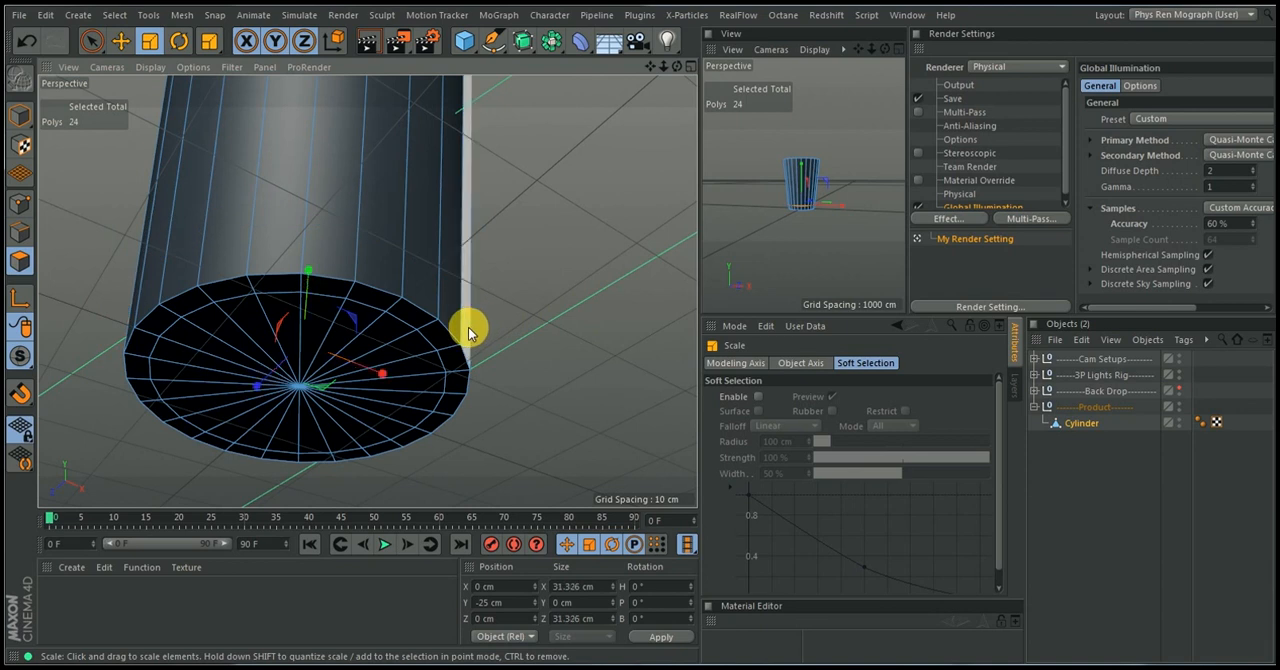
Enable X-Ray for the Cylinder and scale its inner floor polygons down to about 28.6 cm across
click(1080, 424)
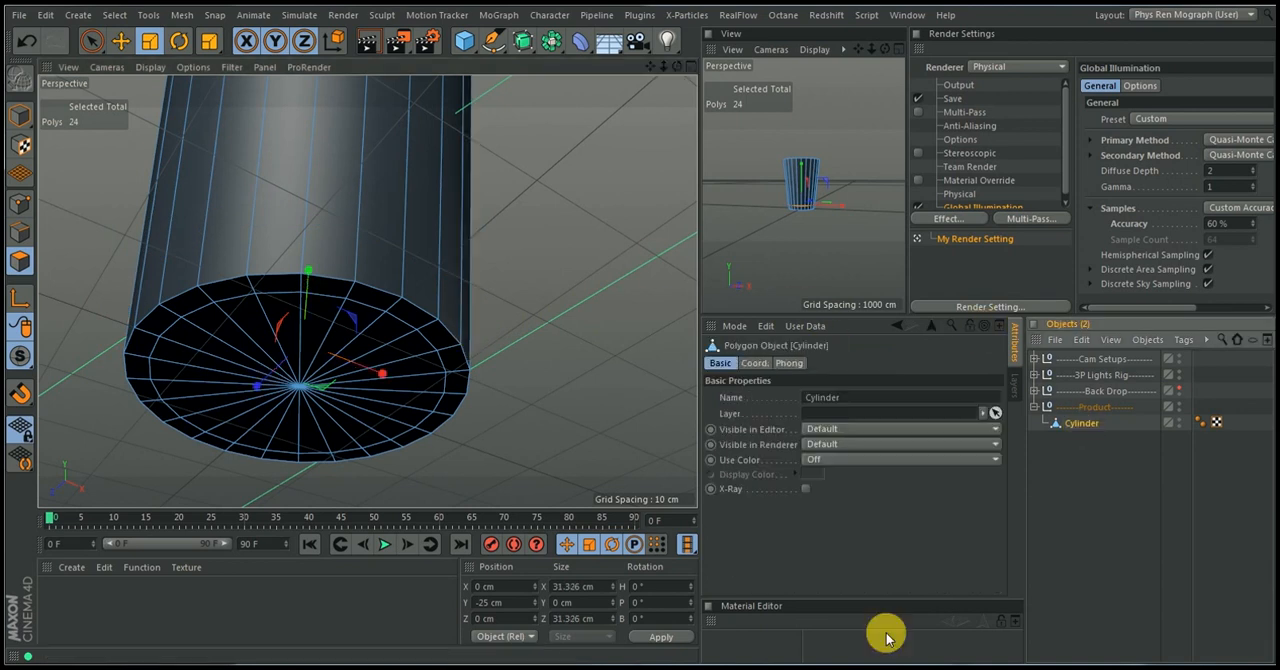
click(805, 488)
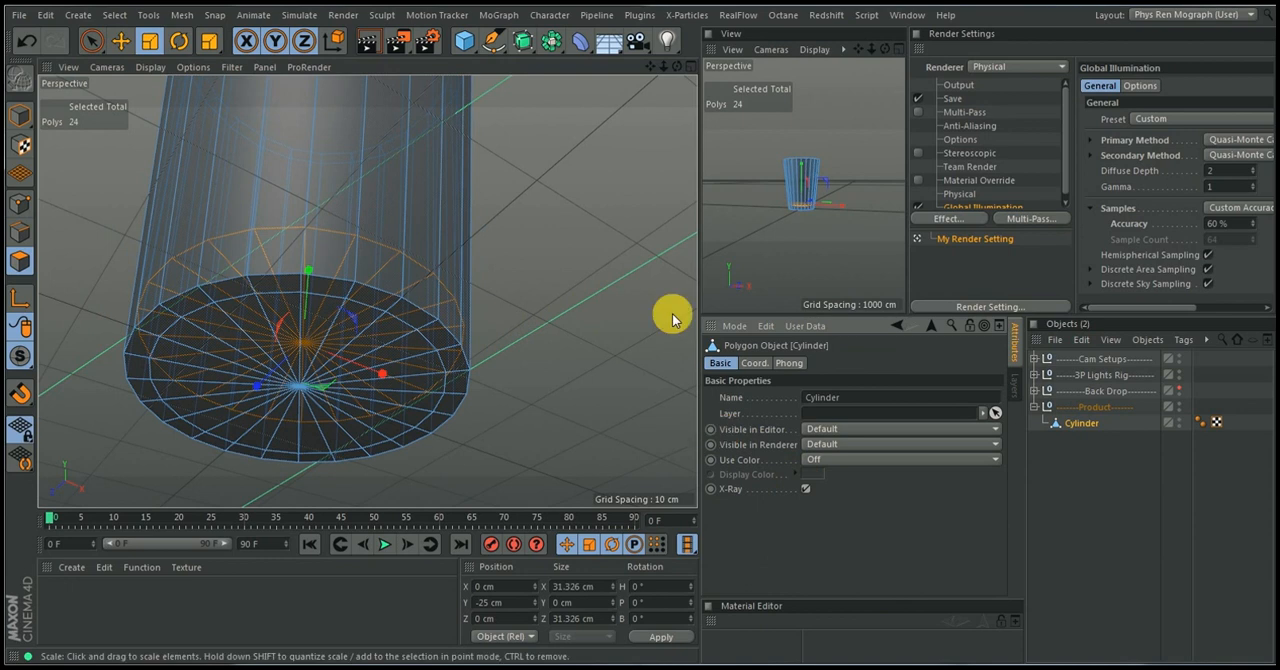
alt+drag(594, 266, 597, 340)
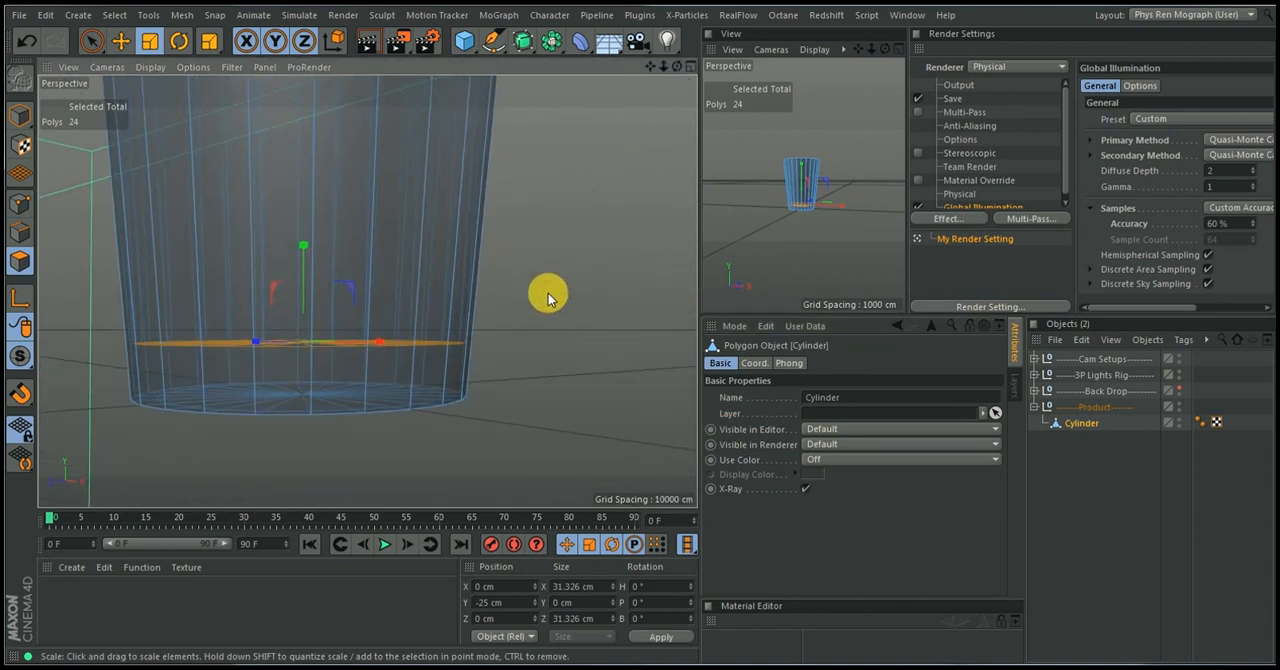
drag(549, 301, 517, 319)
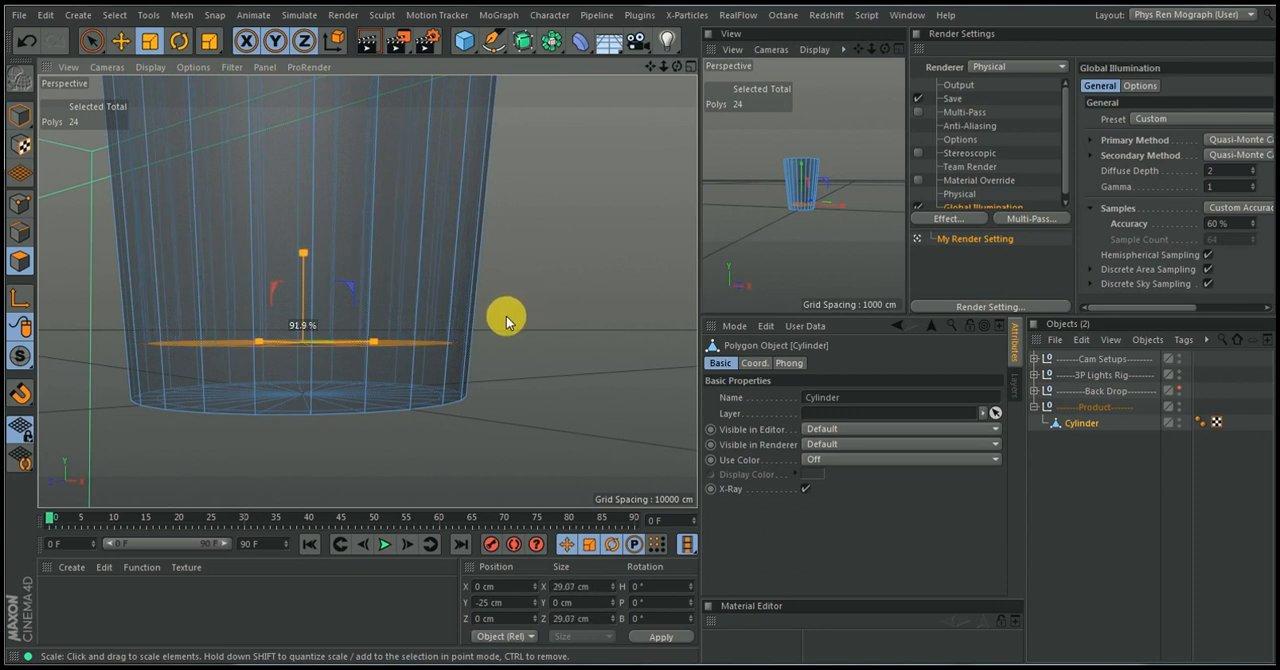
drag(498, 320, 492, 323)
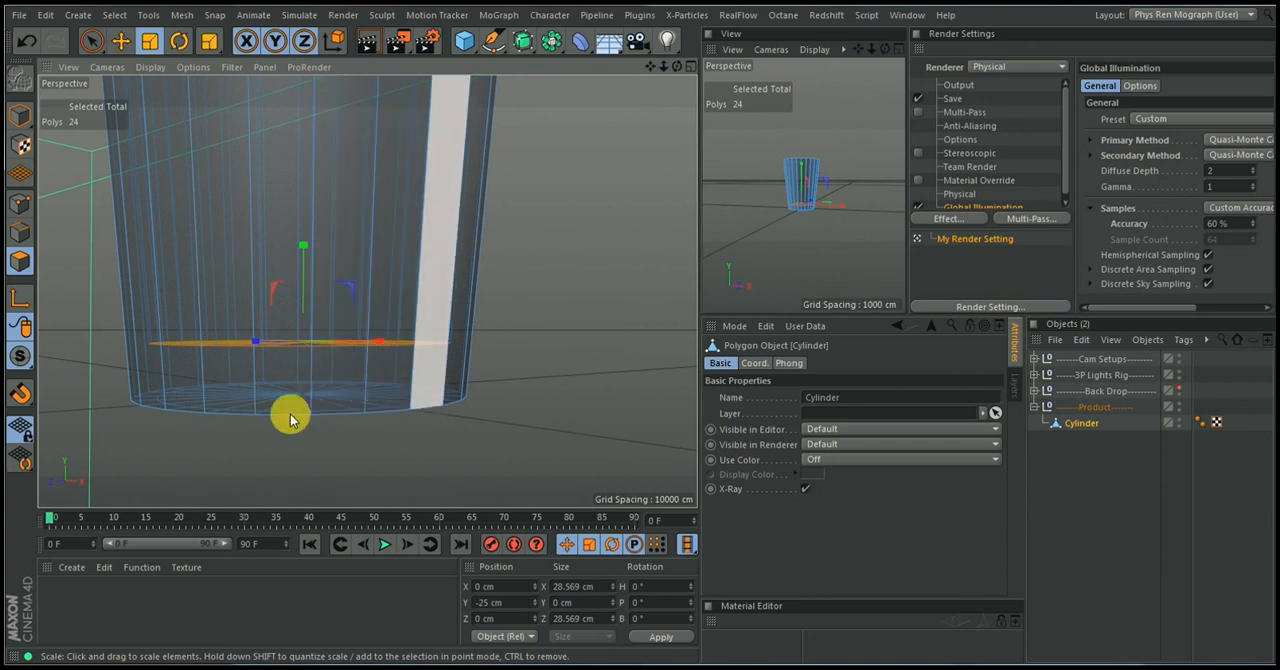
Lower the inner floor polygons to about Y -27.8 cm and scale them to about 27.7 cm across
click(122, 44)
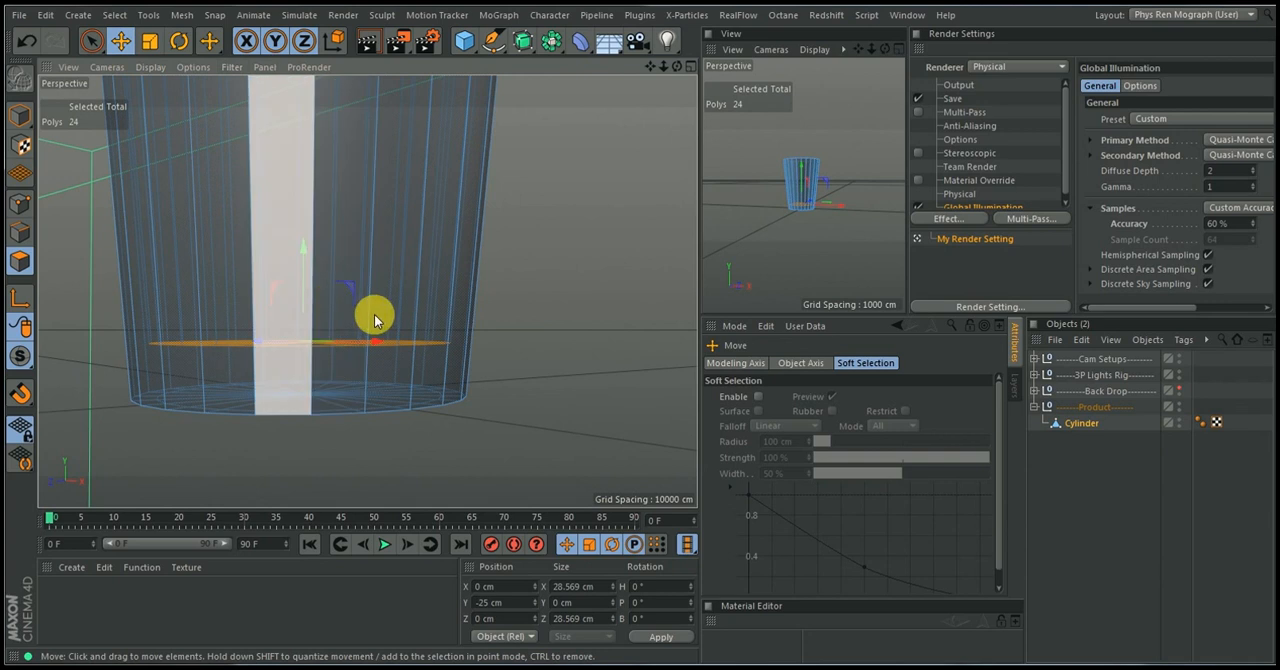
drag(307, 237, 306, 279)
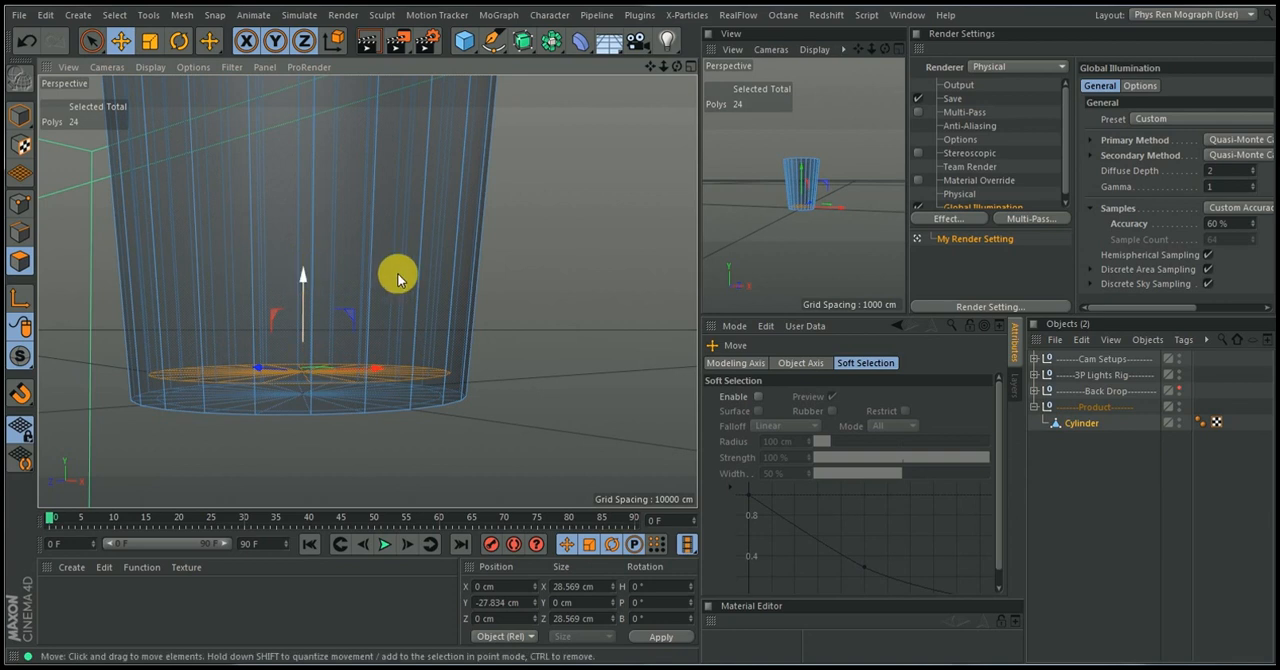
key(t)
drag(563, 334, 517, 287)
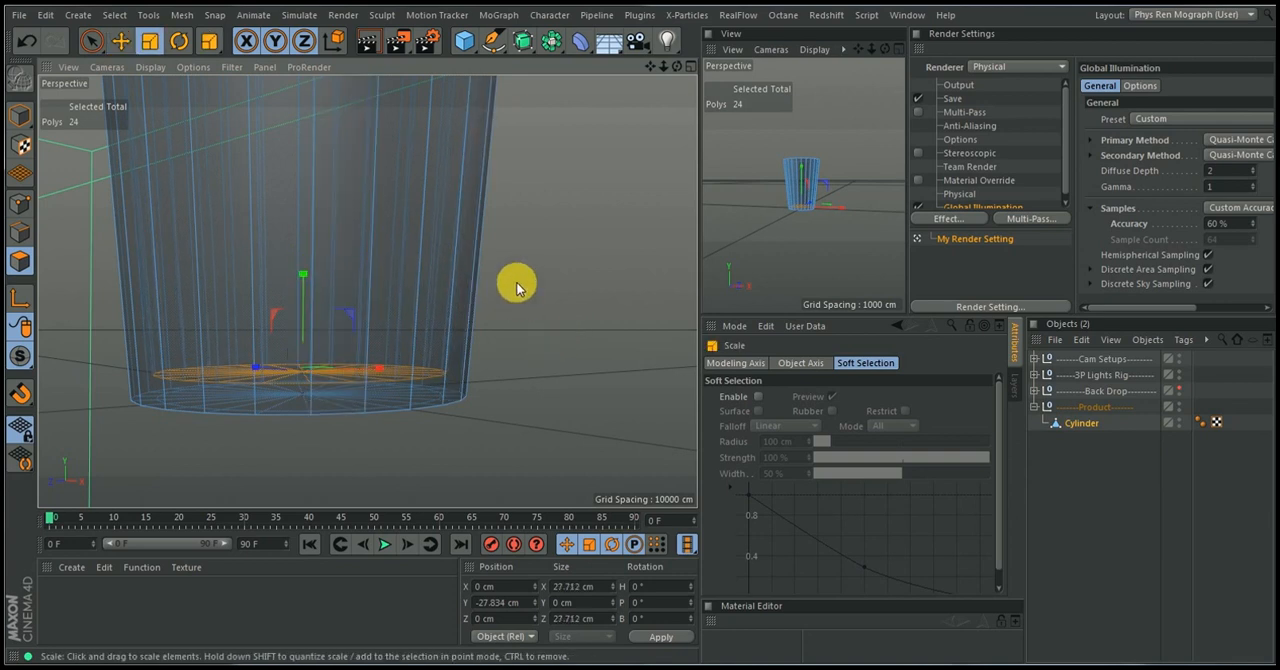
Nest the Cylinder under a new Subdivision Surface in the Product group and turn off the Cylinder's X-Ray
alt+right_drag(501, 301, 464, 350)
alt+drag(480, 332, 473, 367)
alt+middle_drag(473, 367, 456, 460)
alt+right_drag(511, 262, 473, 301)
alt+middle_drag(503, 266, 503, 305)
alt+drag(505, 288, 538, 385)
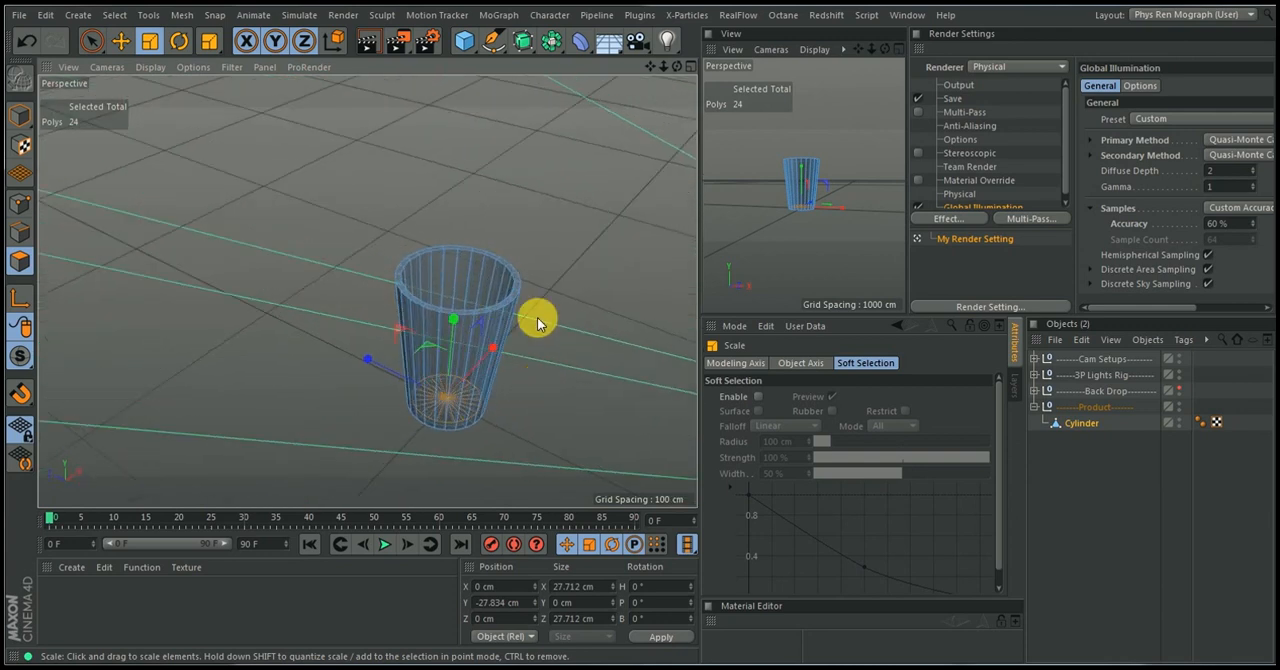
alt+right_drag(531, 294, 561, 224)
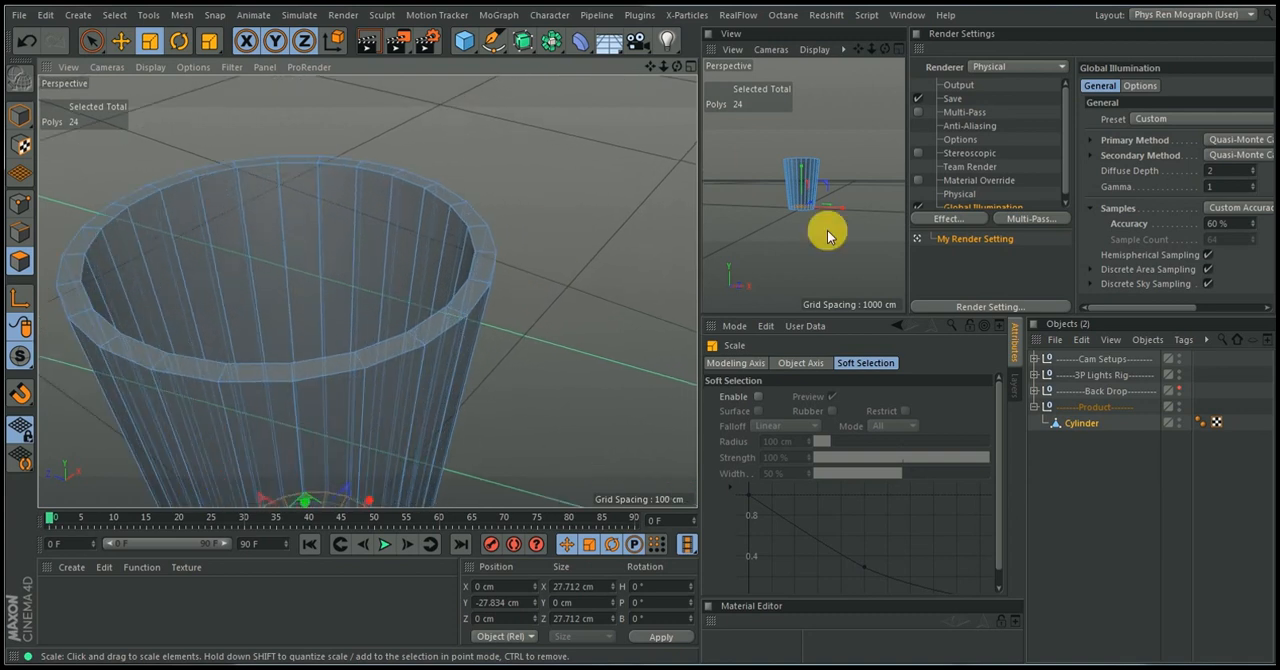
click(524, 45)
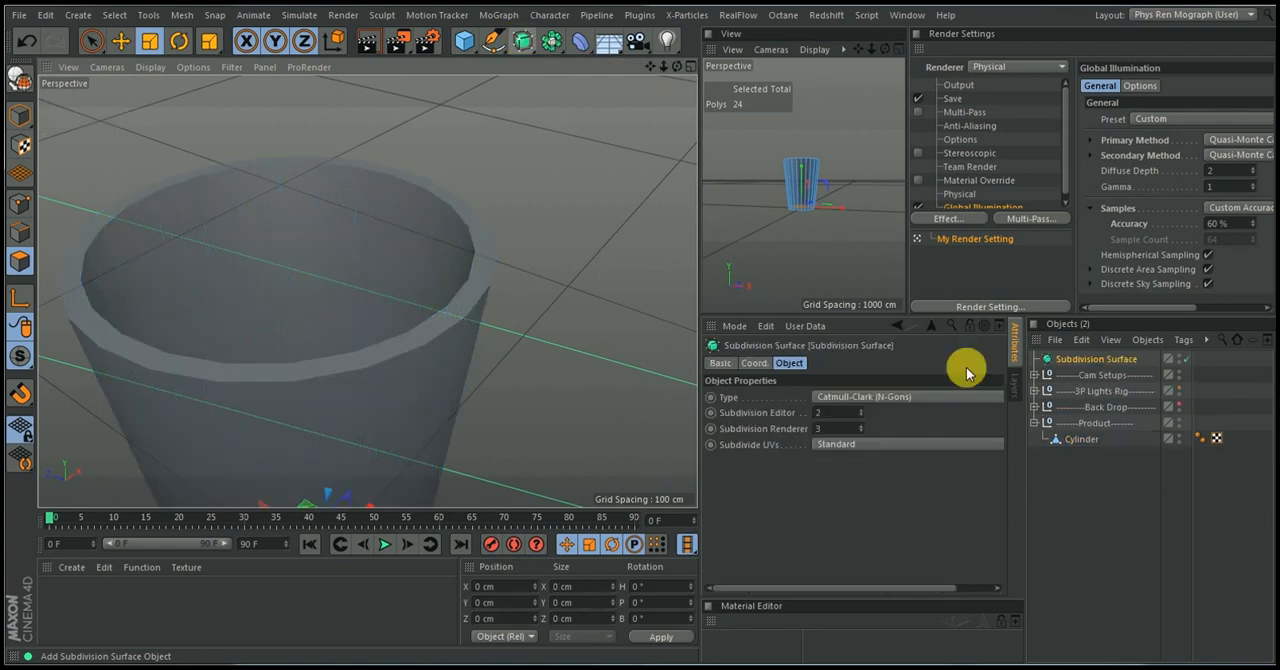
drag(1098, 365, 1086, 423)
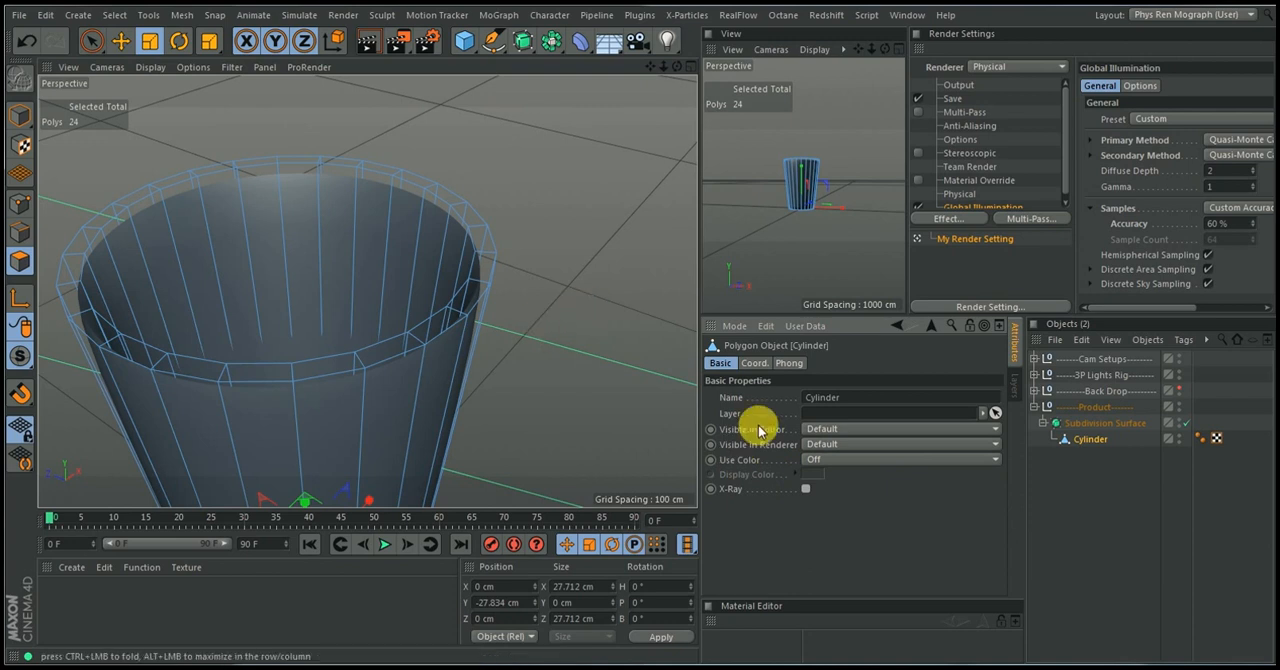
Deselect everything and examine the smoothed cup's rim, walls and base from above and around
click(1069, 467)
alt+right_drag(513, 287, 452, 314)
alt+drag(368, 291, 407, 284)
alt+drag(506, 340, 531, 429)
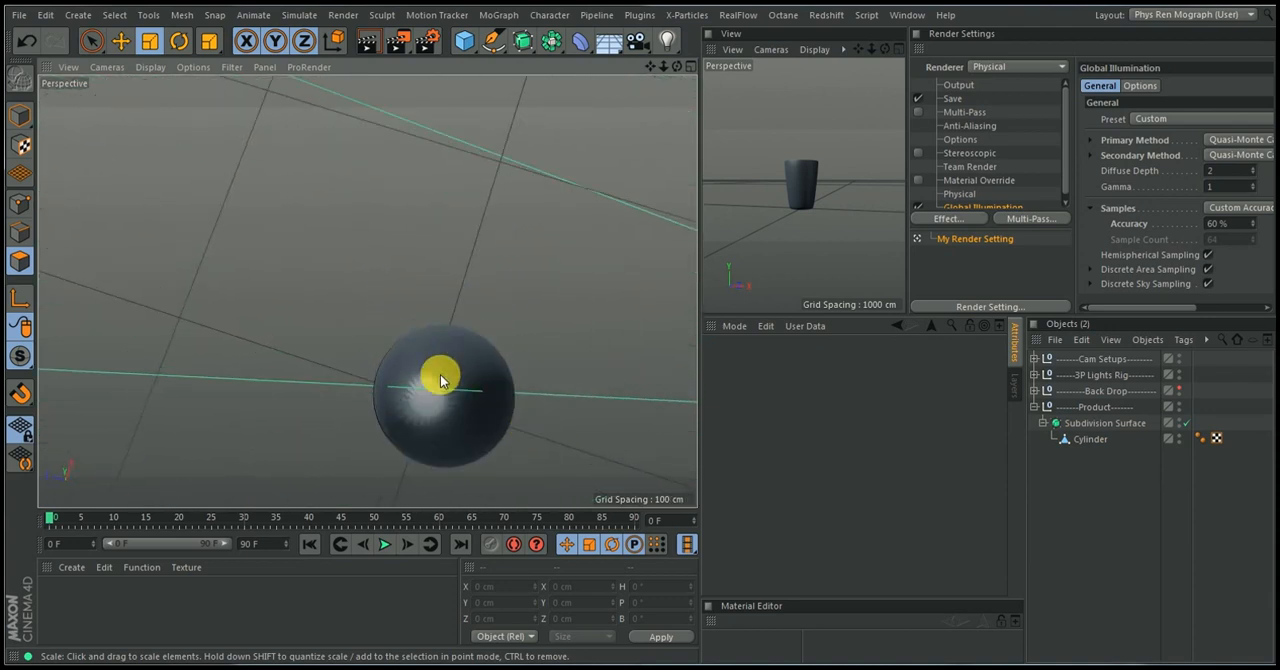
alt+drag(482, 340, 466, 326)
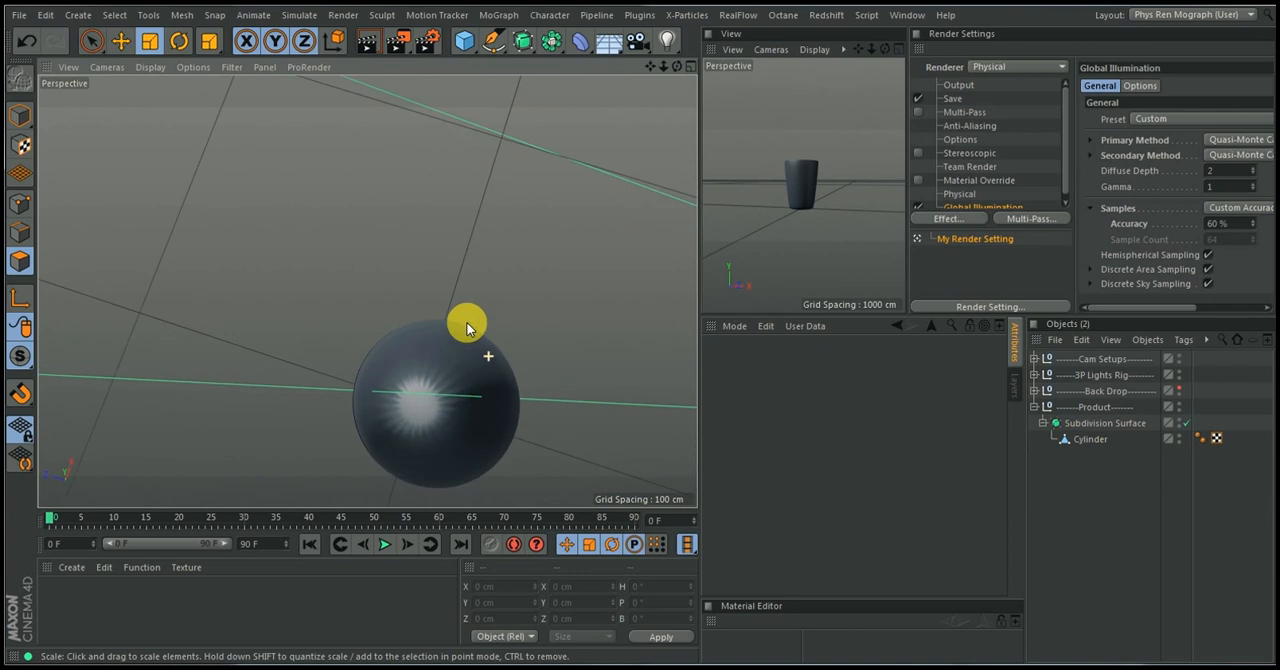
alt+drag(500, 414, 394, 229)
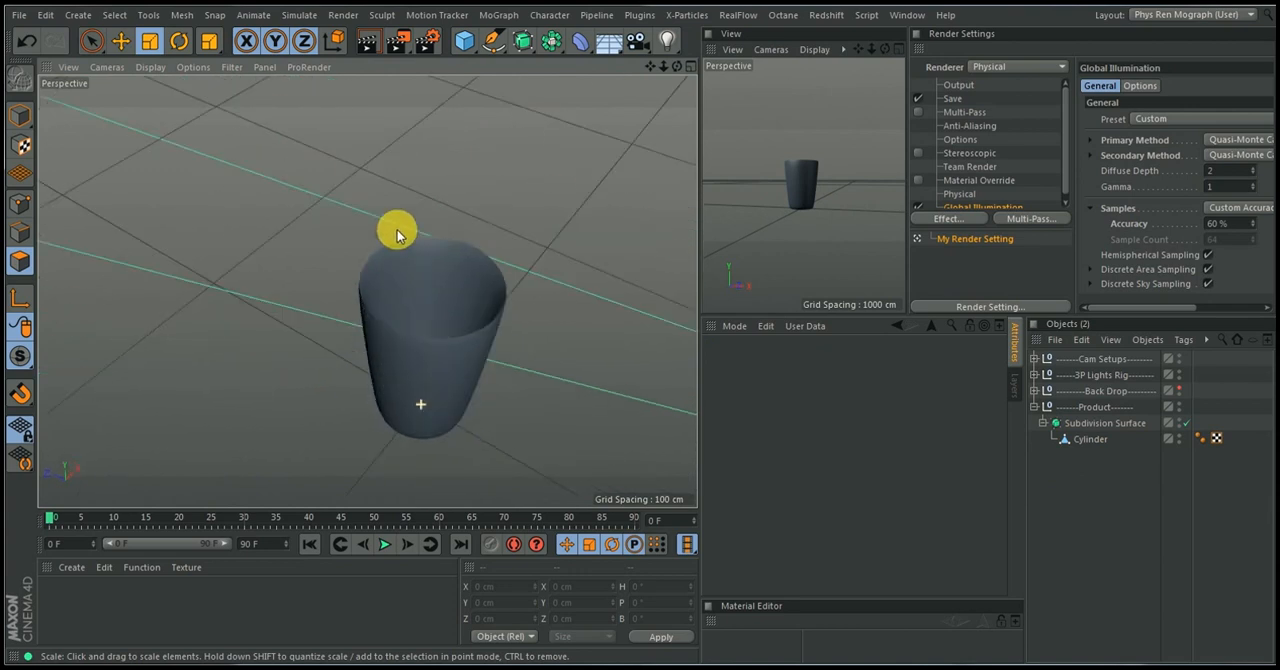
alt+right_drag(466, 334, 511, 298)
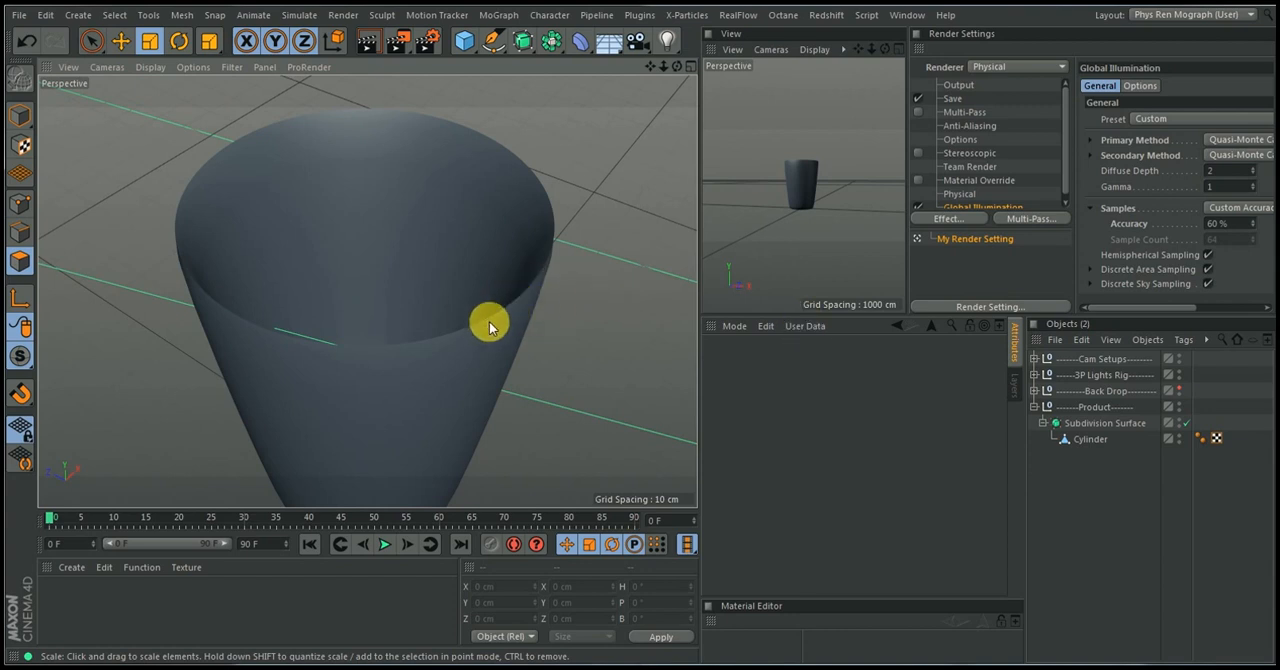
Disable the Subdivision Surface and loop-select the outer top rim edges of the Cylinder in edge mode
click(1088, 439)
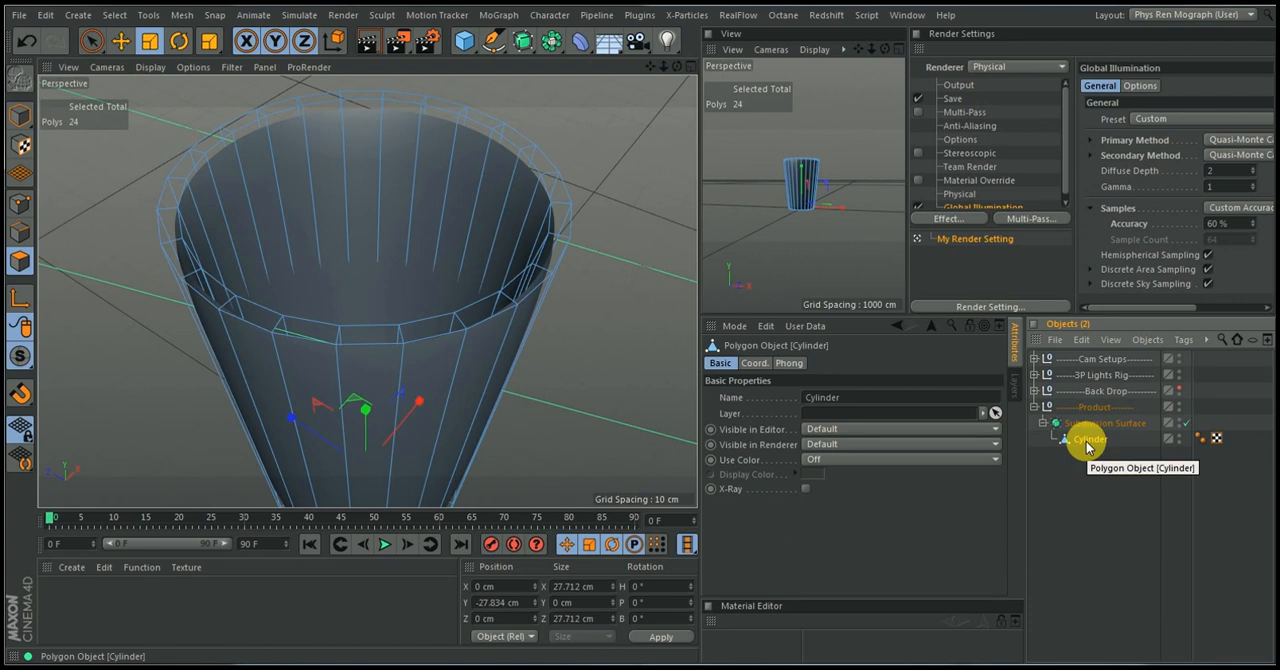
key(q)
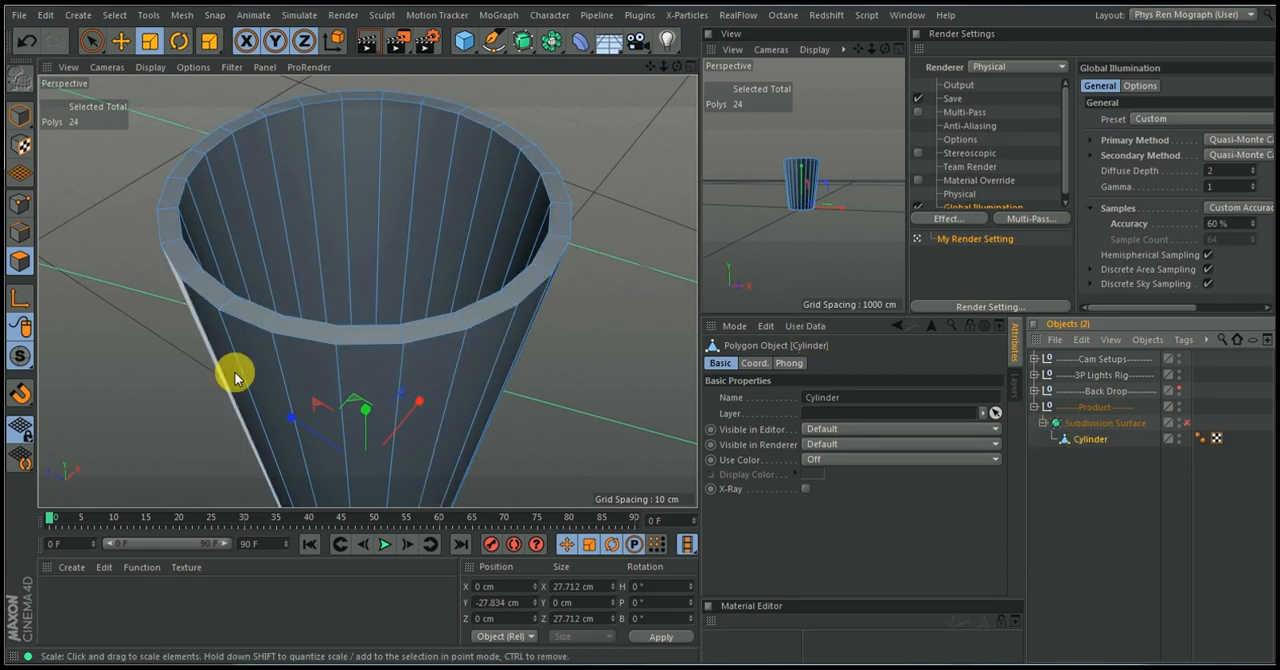
click(19, 229)
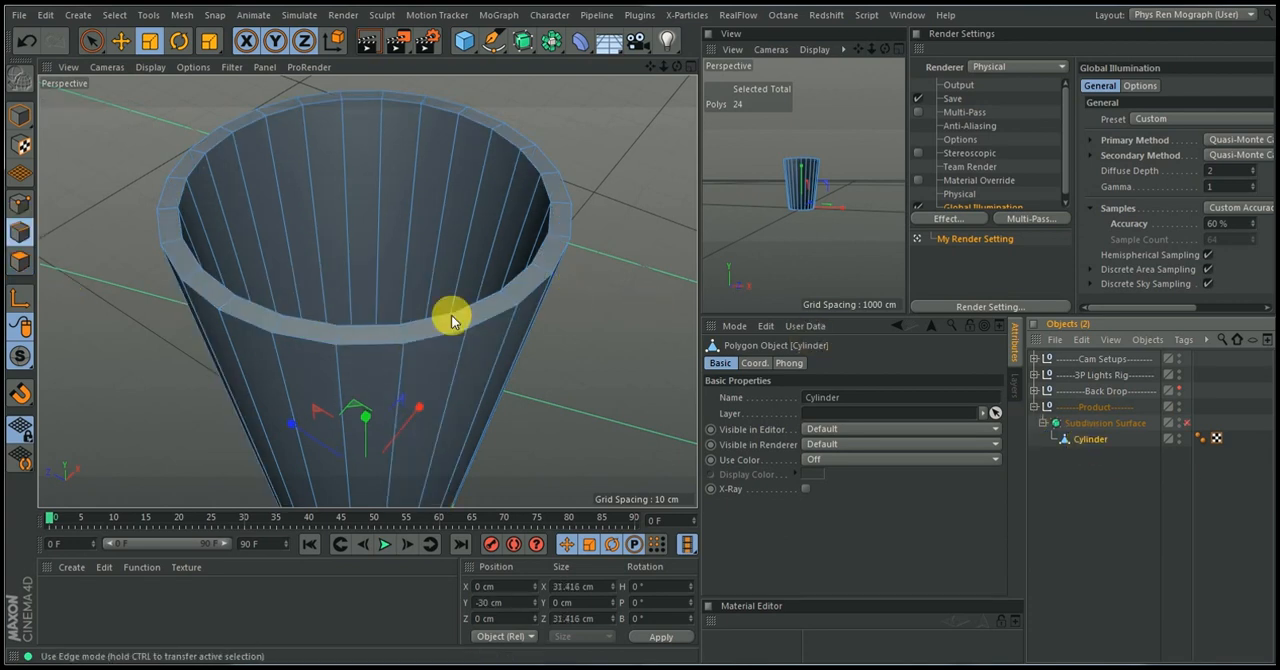
right_click(593, 366)
click(600, 366)
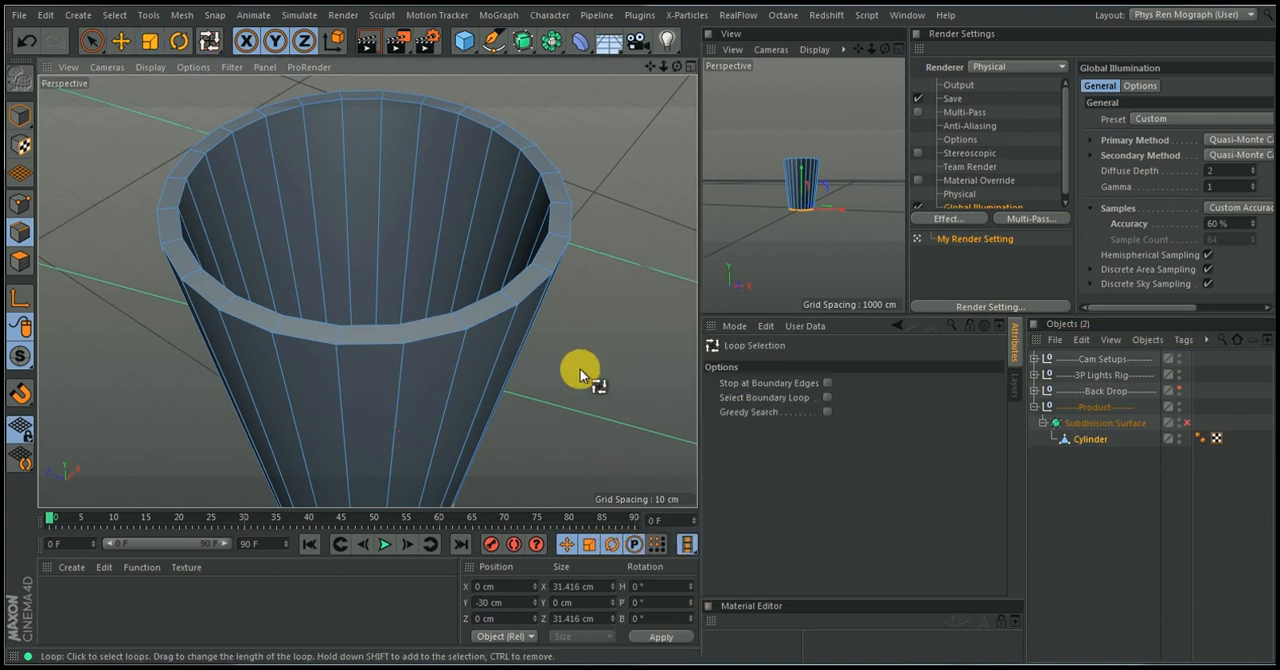
click(494, 321)
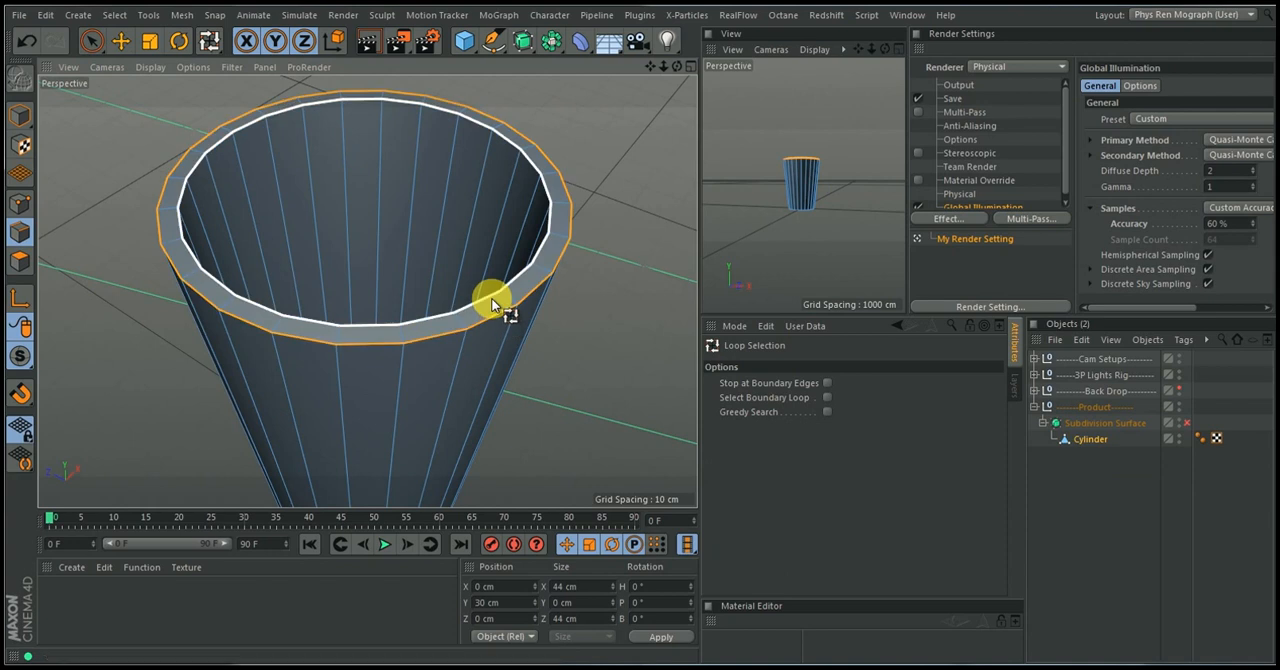
Add the inner rim edge loop, the outer base edge loop and the inner floor edge loop to the Cylinder's selection
shift+click(491, 300)
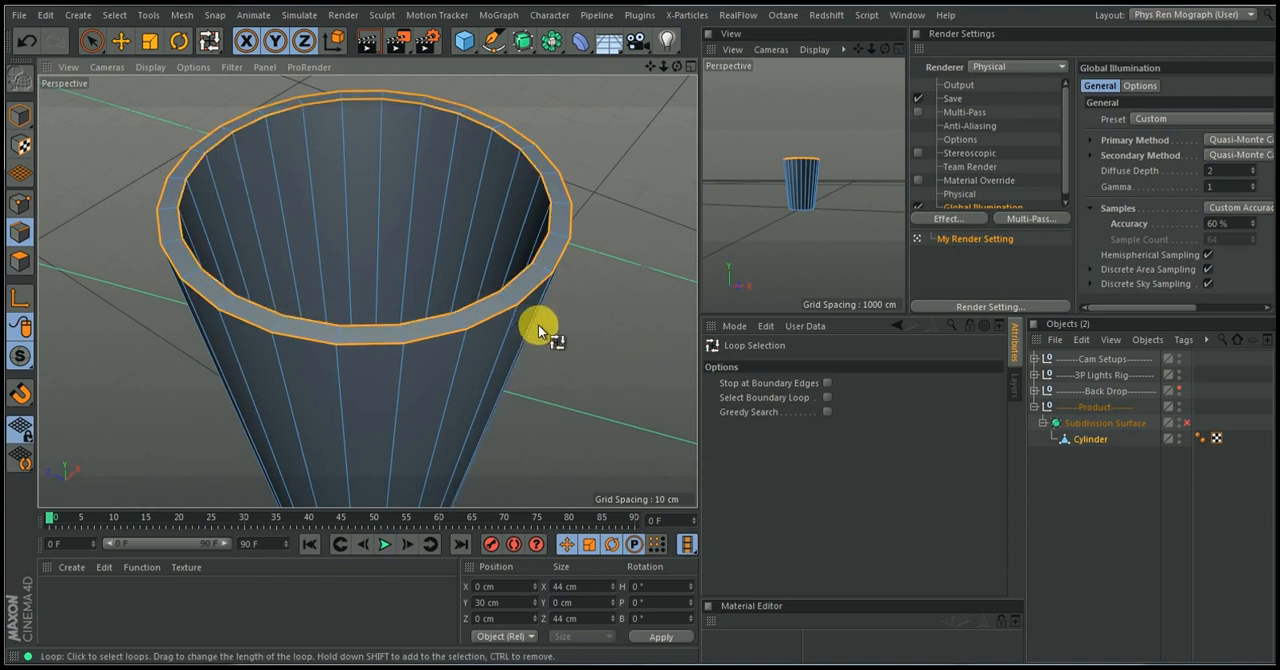
mouse_move(523, 252)
alt+mouse_down()
mouse_move(546, 78)
mouse_move(529, 243)
mouse_move(534, 86)
mouse_move(527, 249)
mouse_move(507, 285)
mouse_move(507, 246)
alt+mouse_up()
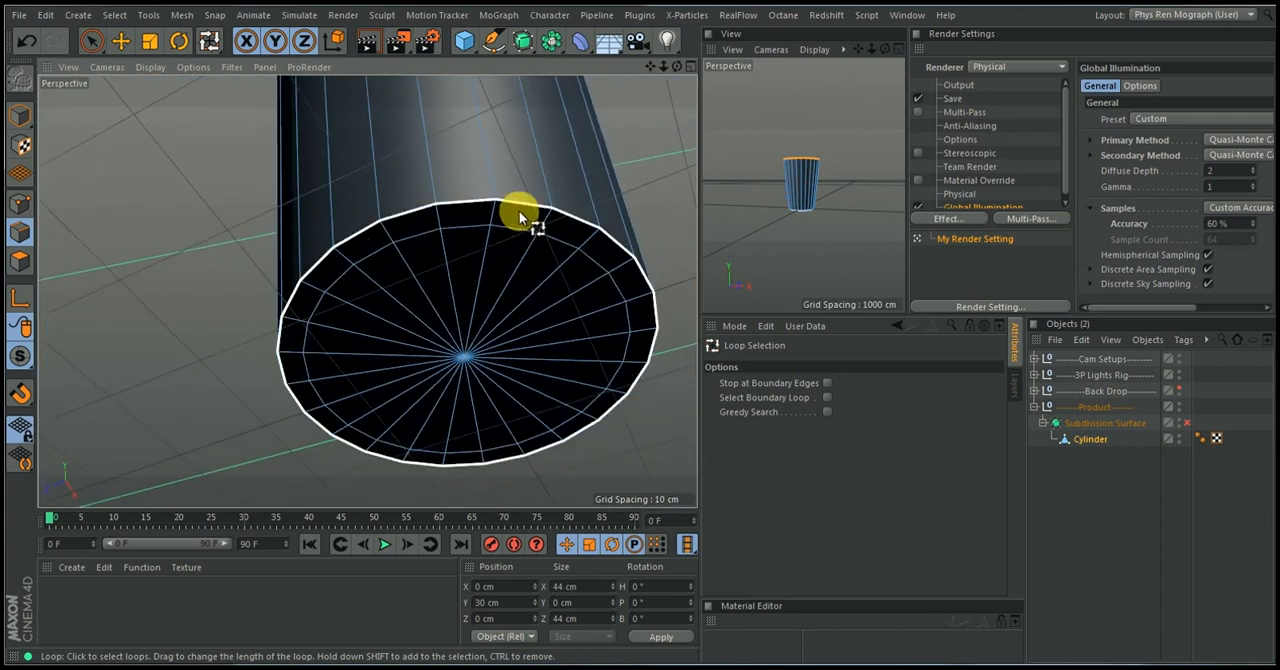
click(519, 211)
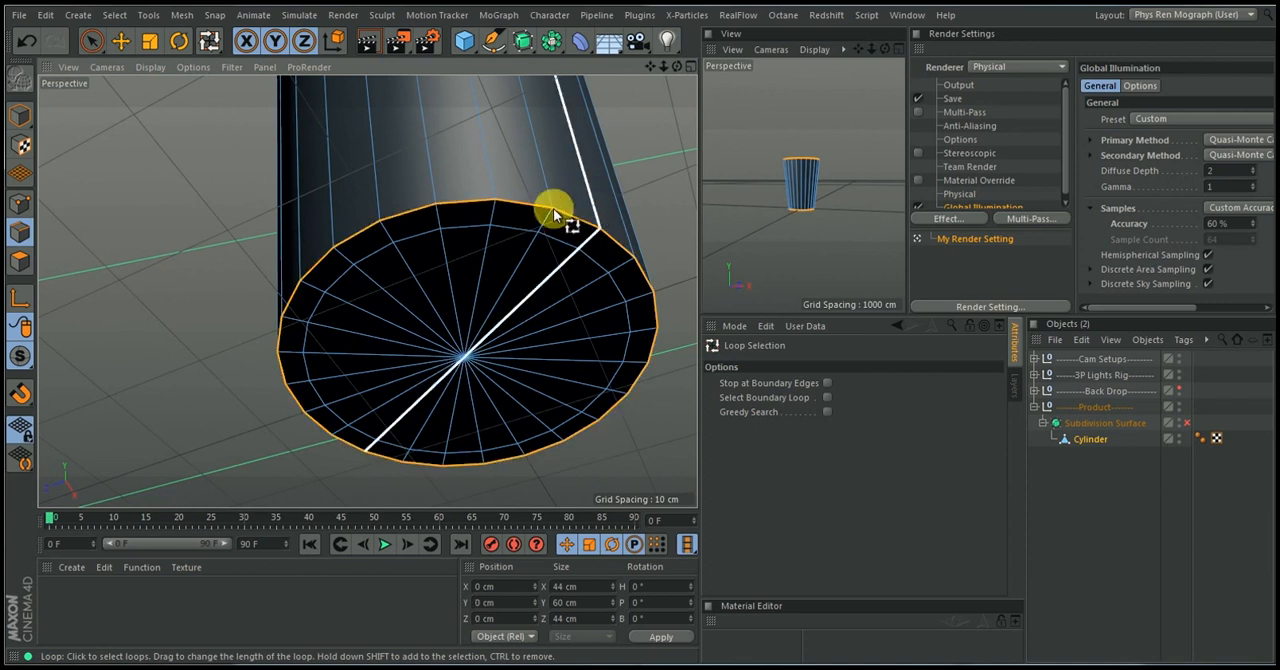
alt+drag(541, 164, 554, 410)
scroll(554, 415, up, 5)
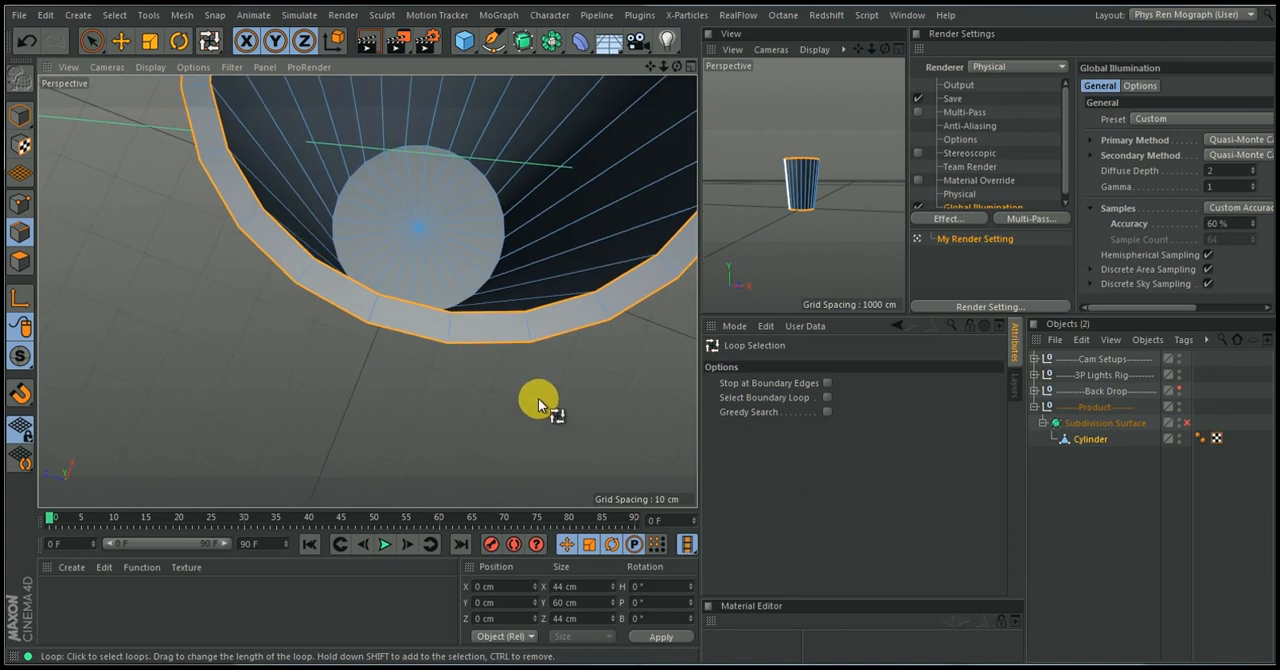
shift+click(460, 160)
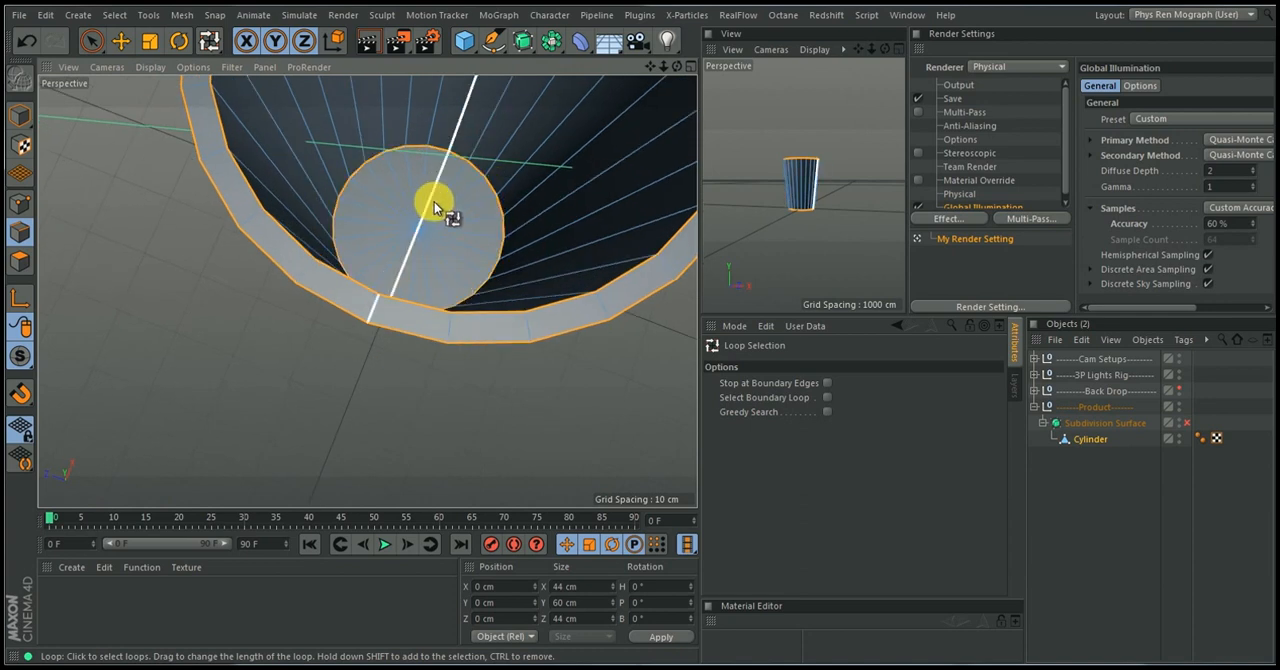
alt+drag(434, 202, 423, 226)
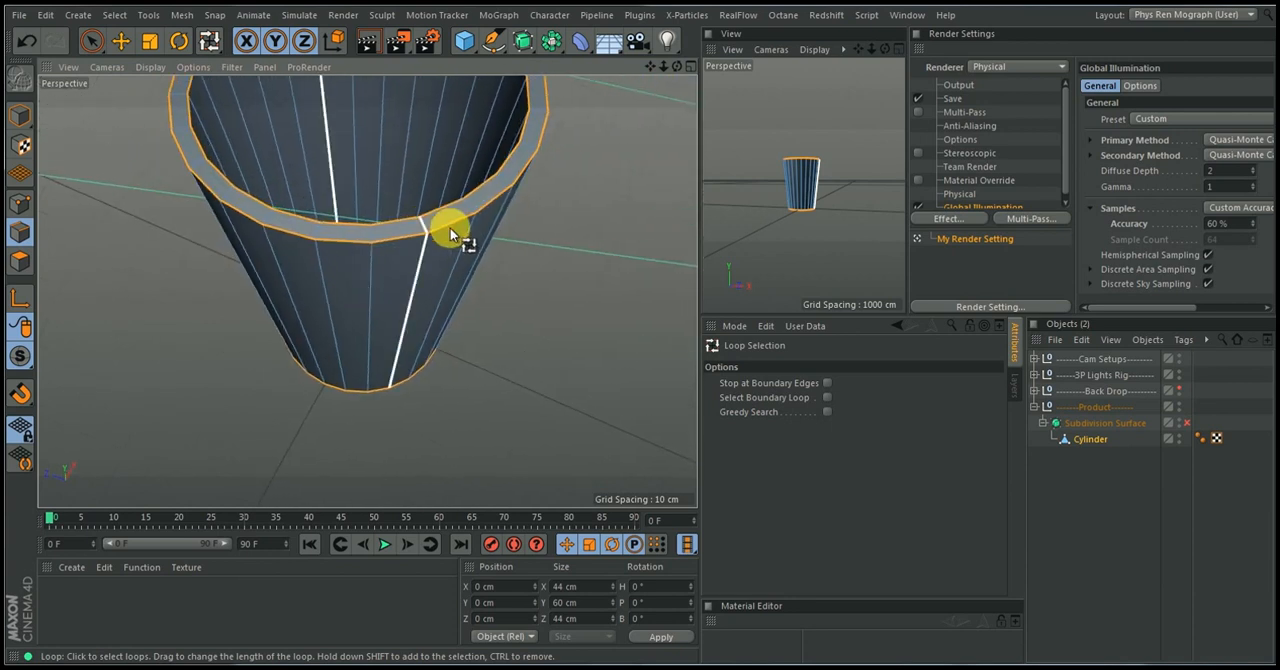
Bevel the selected edge loops in Chamfer mode with an offset of about 0.378 cm and no subdivision
mouse_move(450, 227)
alt+right_down()
mouse_move(463, 204)
mouse_move(456, 218)
alt+right_up()
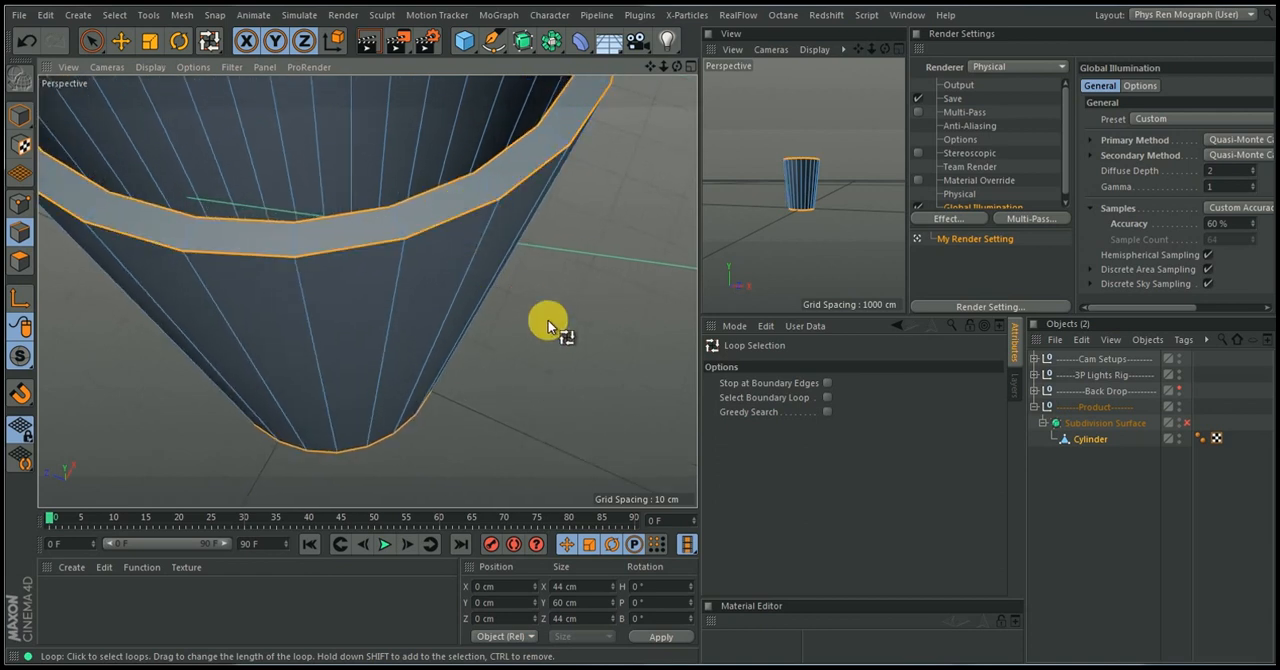
key(m)
key(s)
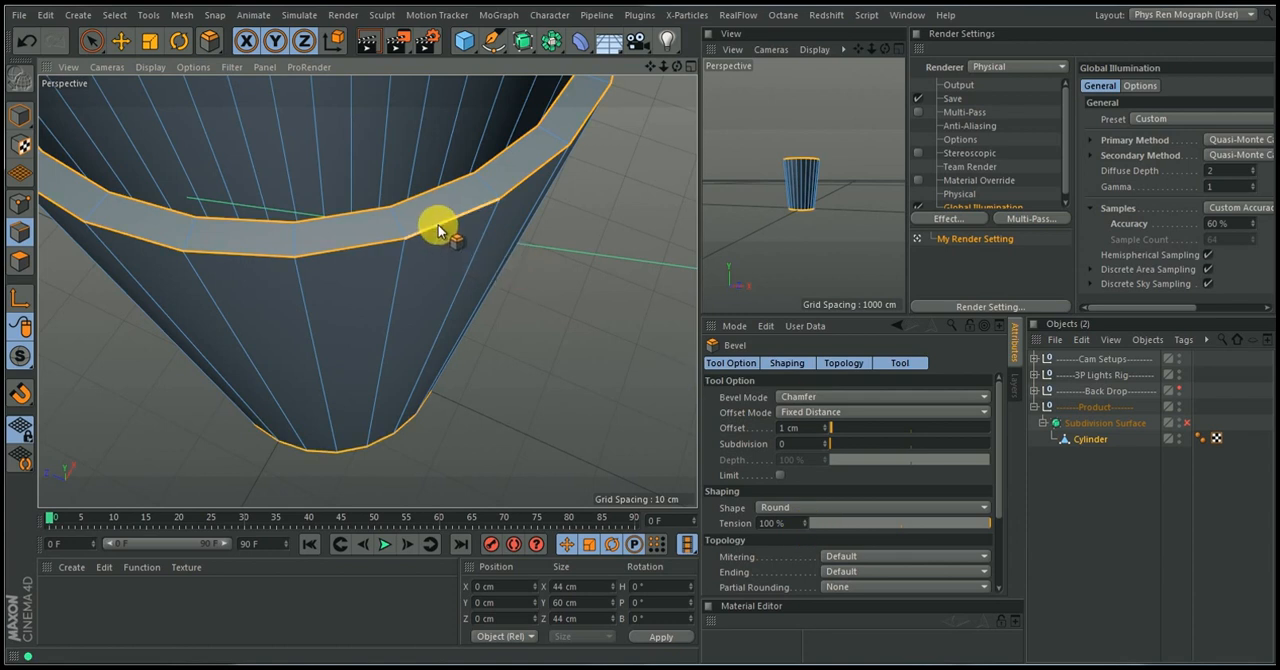
drag(438, 225, 440, 226)
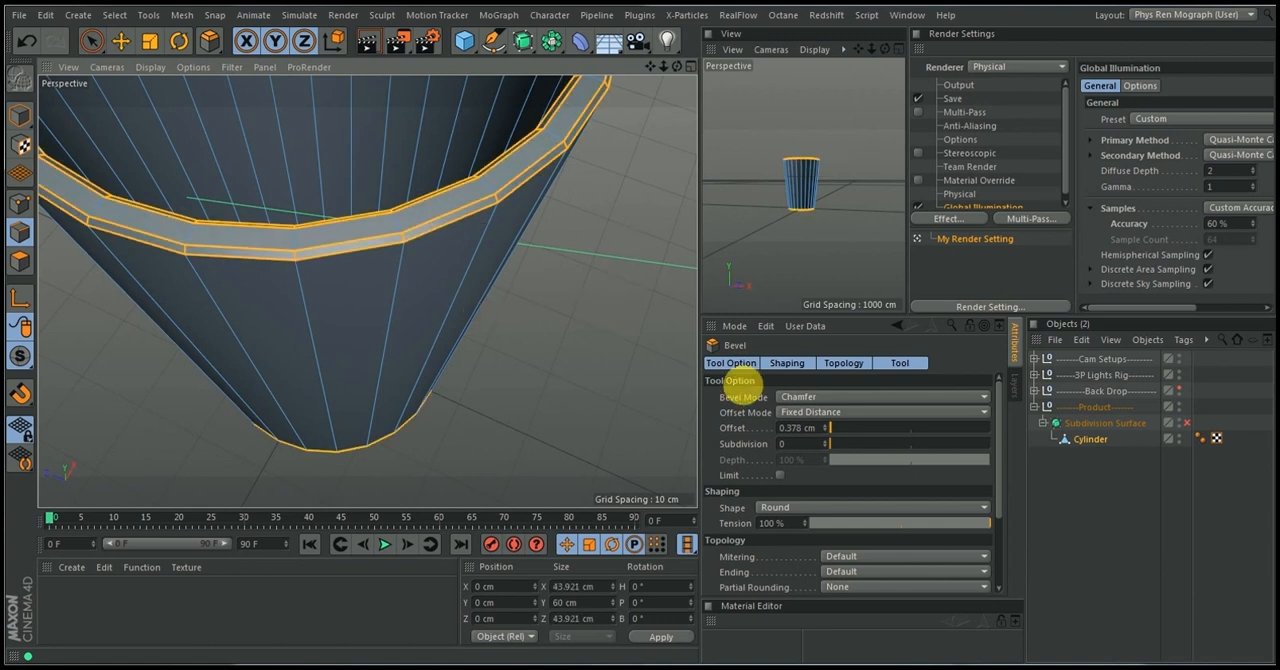
Enable the Subdivision Surface, deselect everything and examine the smoothed cup's beveled rim and base
click(1107, 443)
key(q)
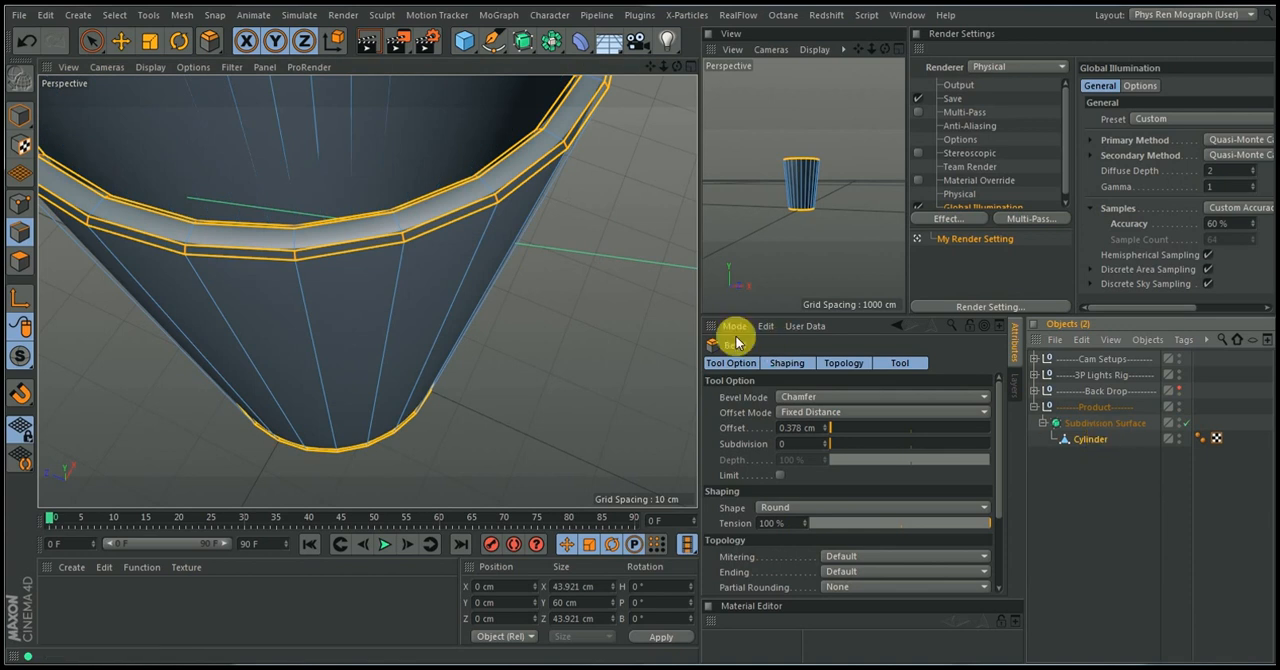
alt+right_drag(578, 270, 566, 292)
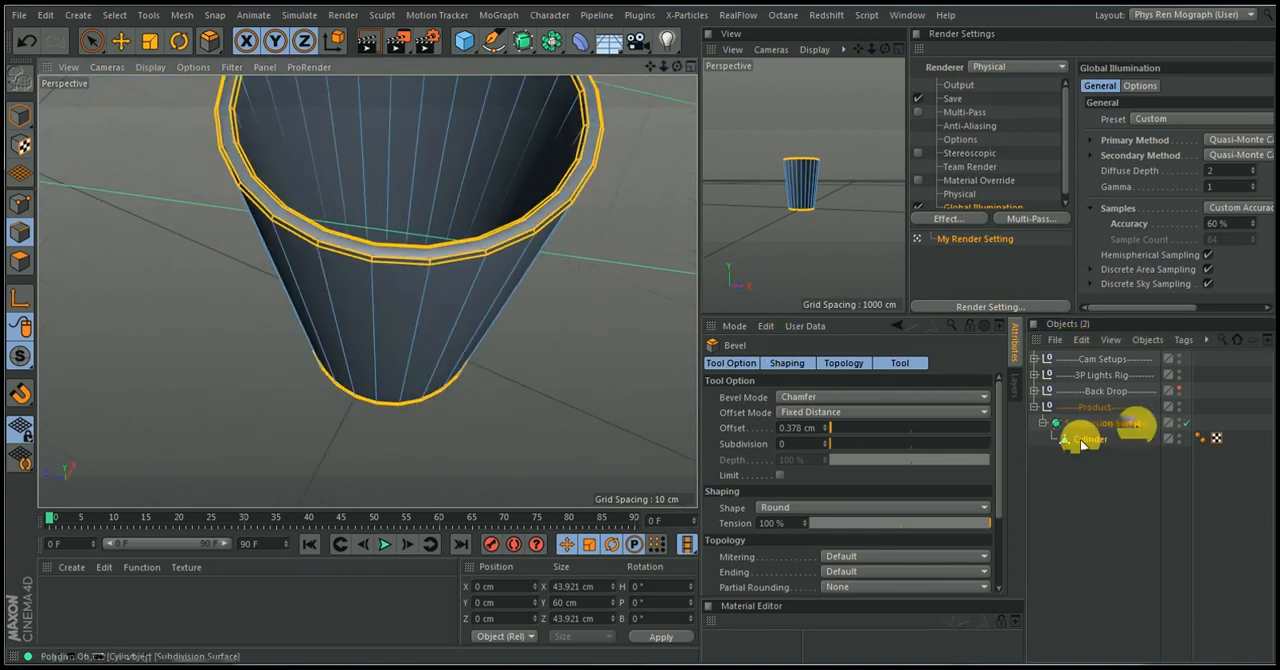
click(1107, 461)
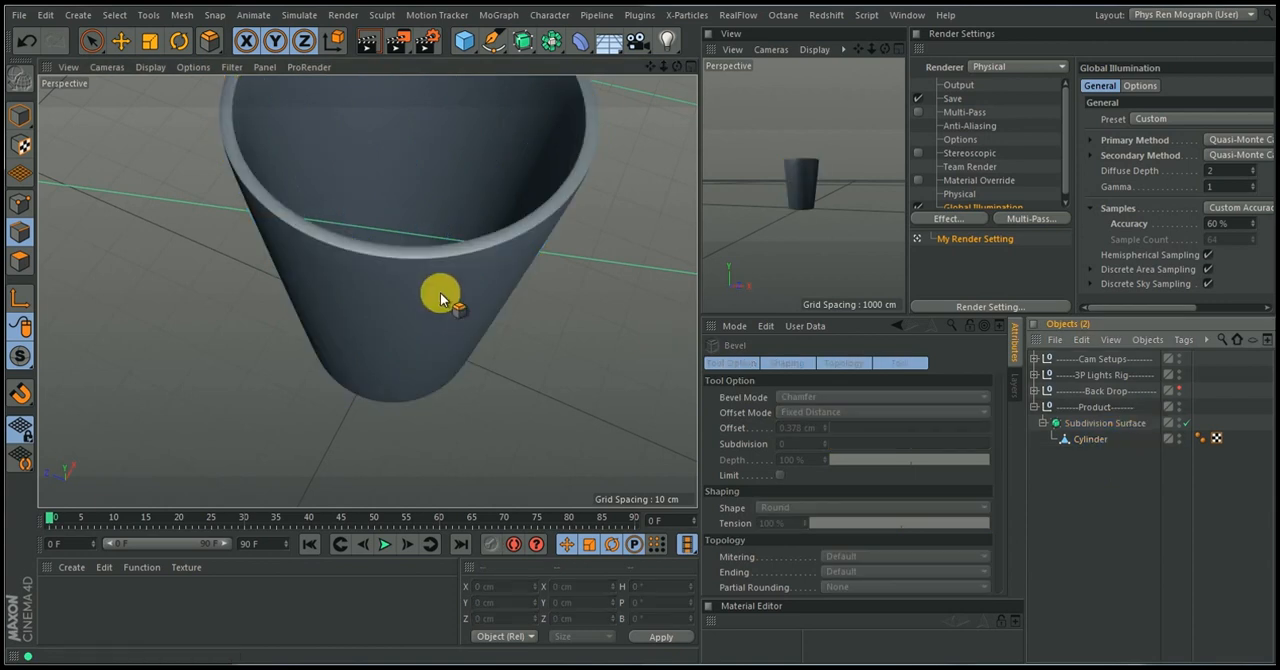
alt+drag(440, 300, 382, 231)
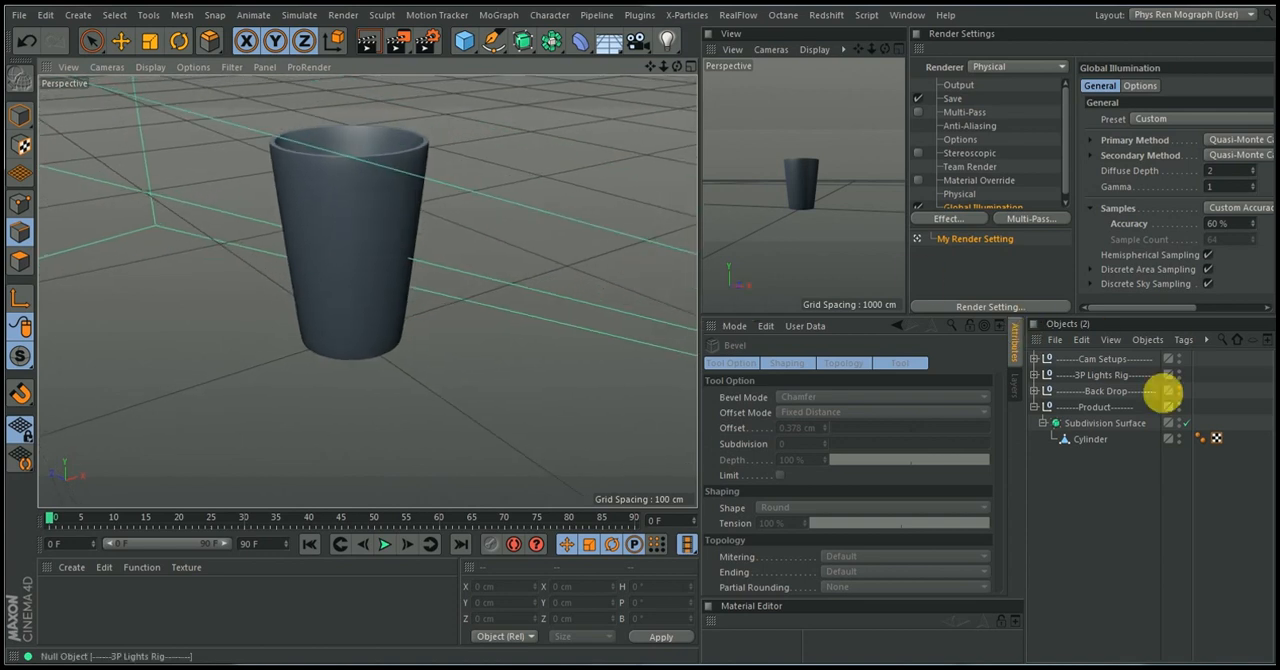
In point mode, make two symmetrical Loop/Path Cuts around the Cylinder's wall near rim and base, offset about 6.1% and 7%
click(1092, 439)
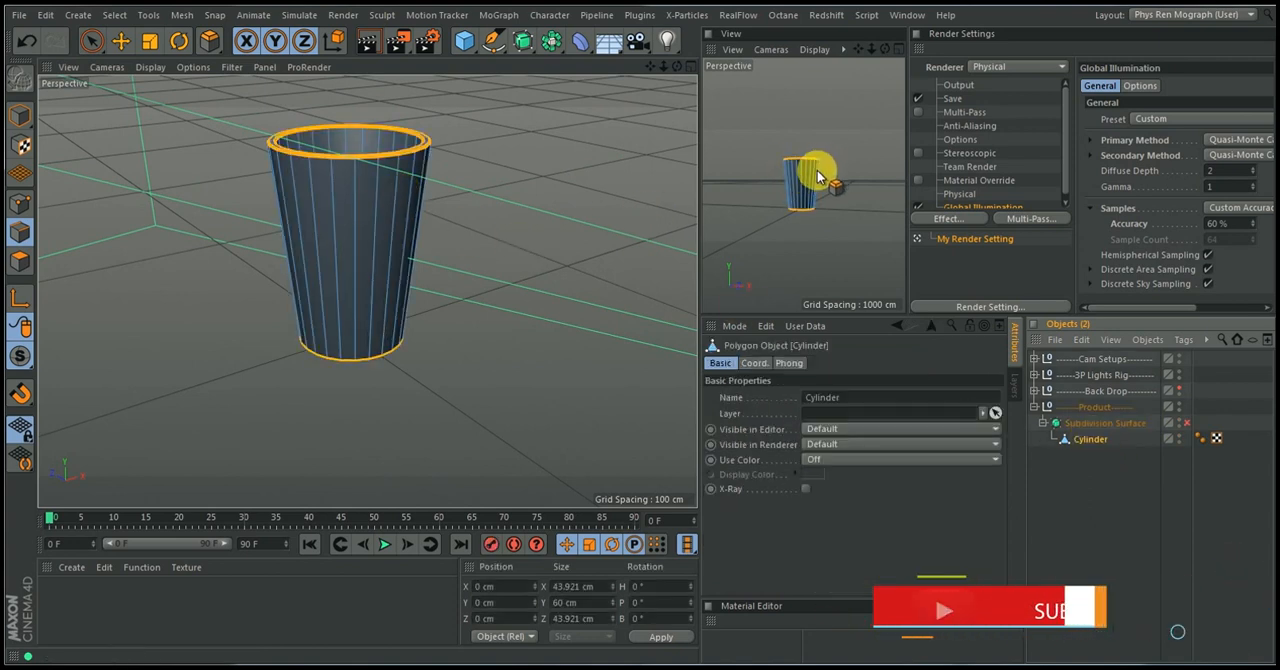
mouse_move(434, 173)
alt+right_down()
mouse_move(386, 302)
mouse_move(425, 160)
alt+right_up()
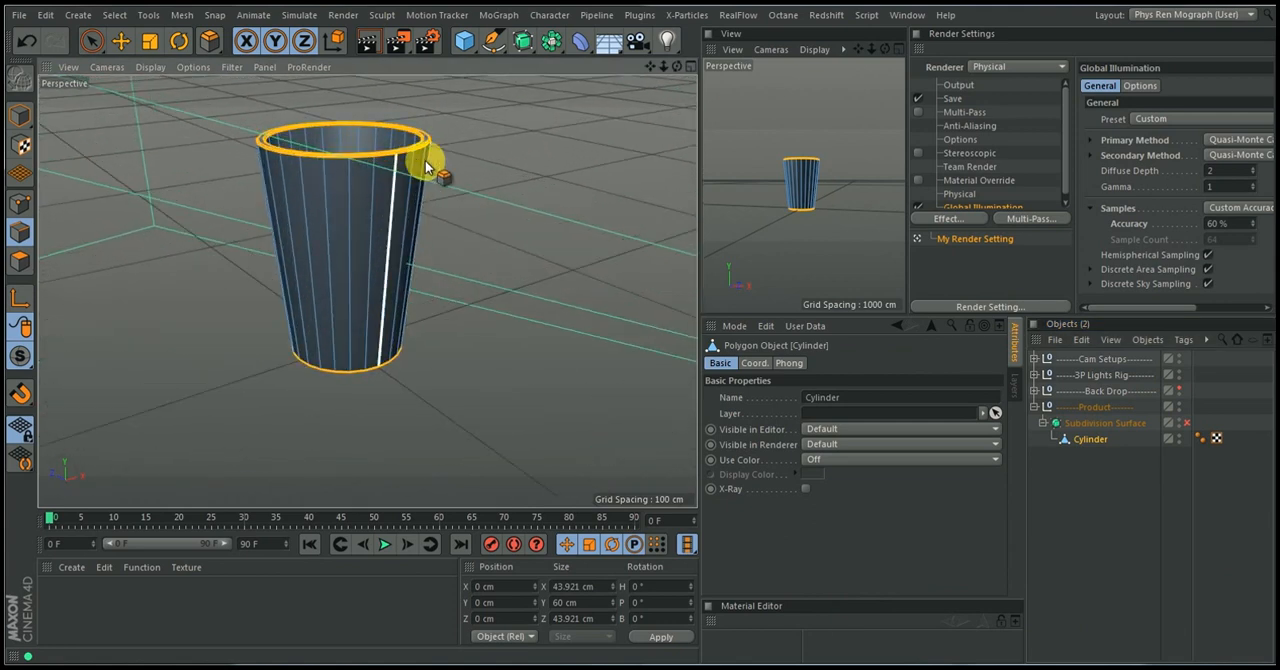
mouse_move(425, 160)
alt+mouse_down()
mouse_move(383, 157)
mouse_move(432, 158)
mouse_move(482, 189)
mouse_move(425, 178)
mouse_move(424, 164)
alt+mouse_up()
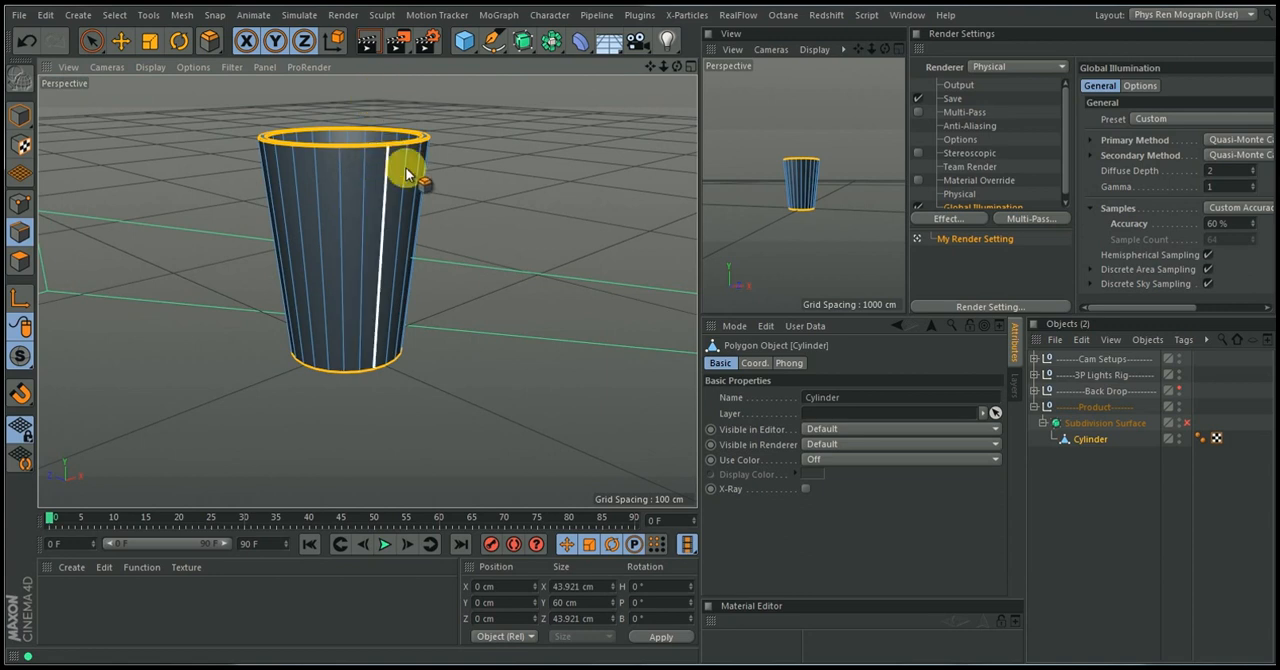
click(20, 201)
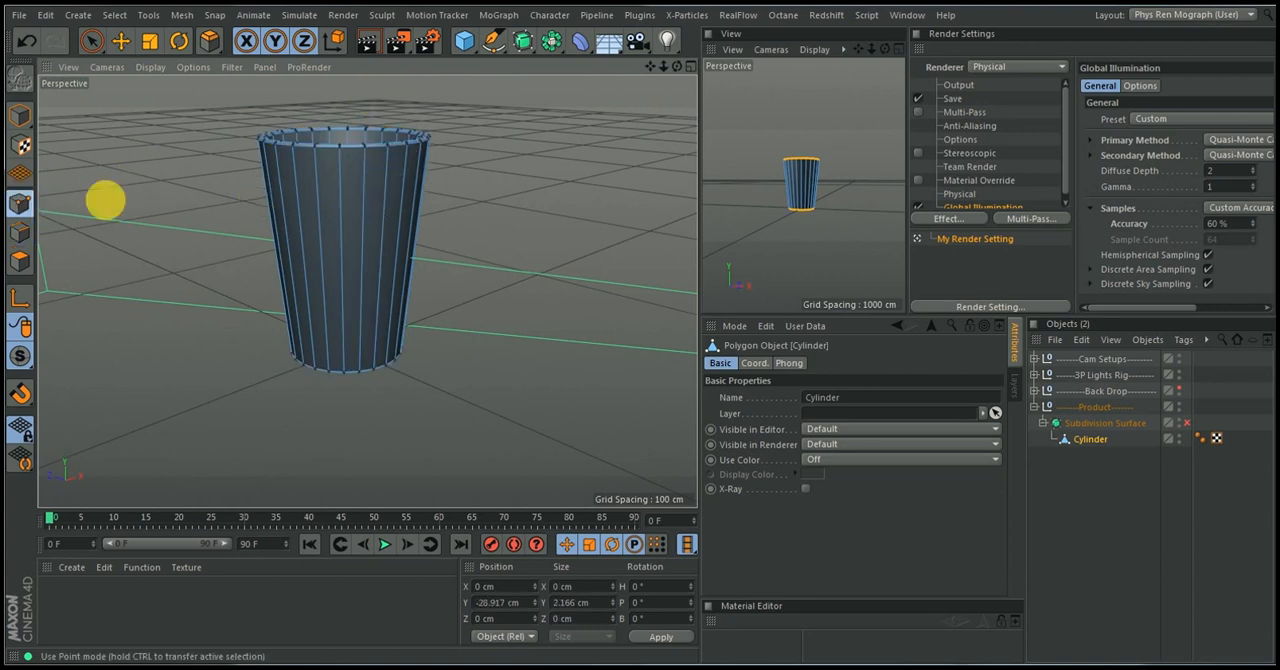
key(k)
key(l)
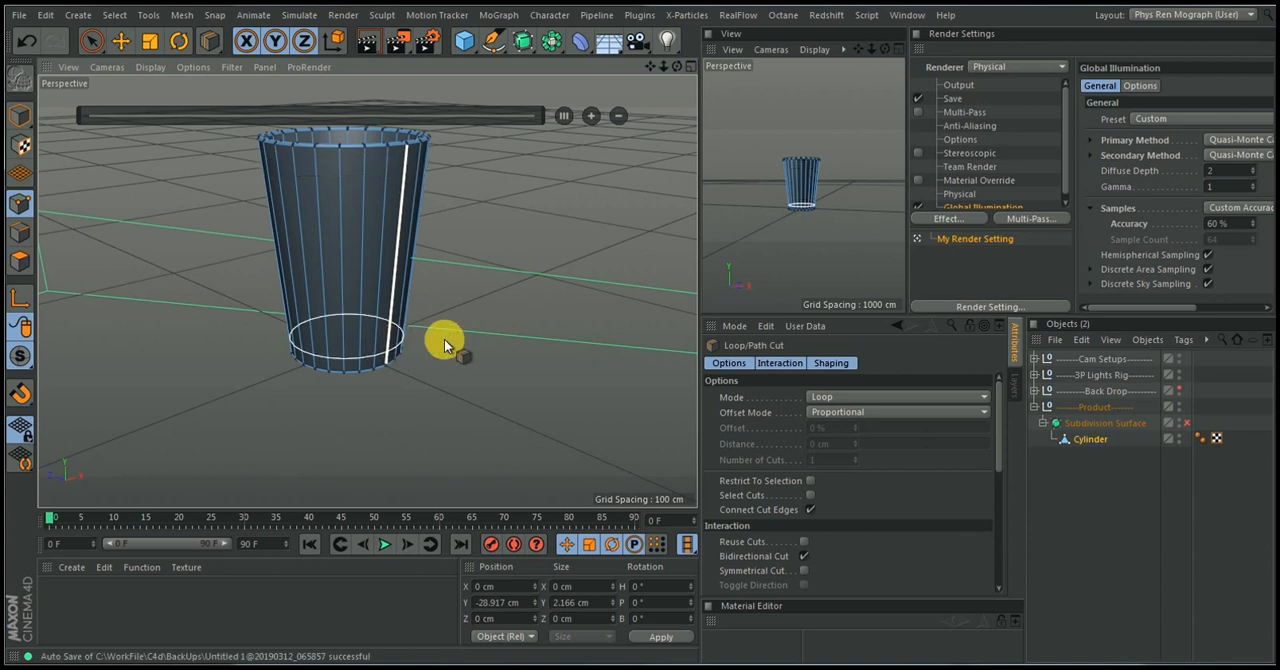
click(804, 571)
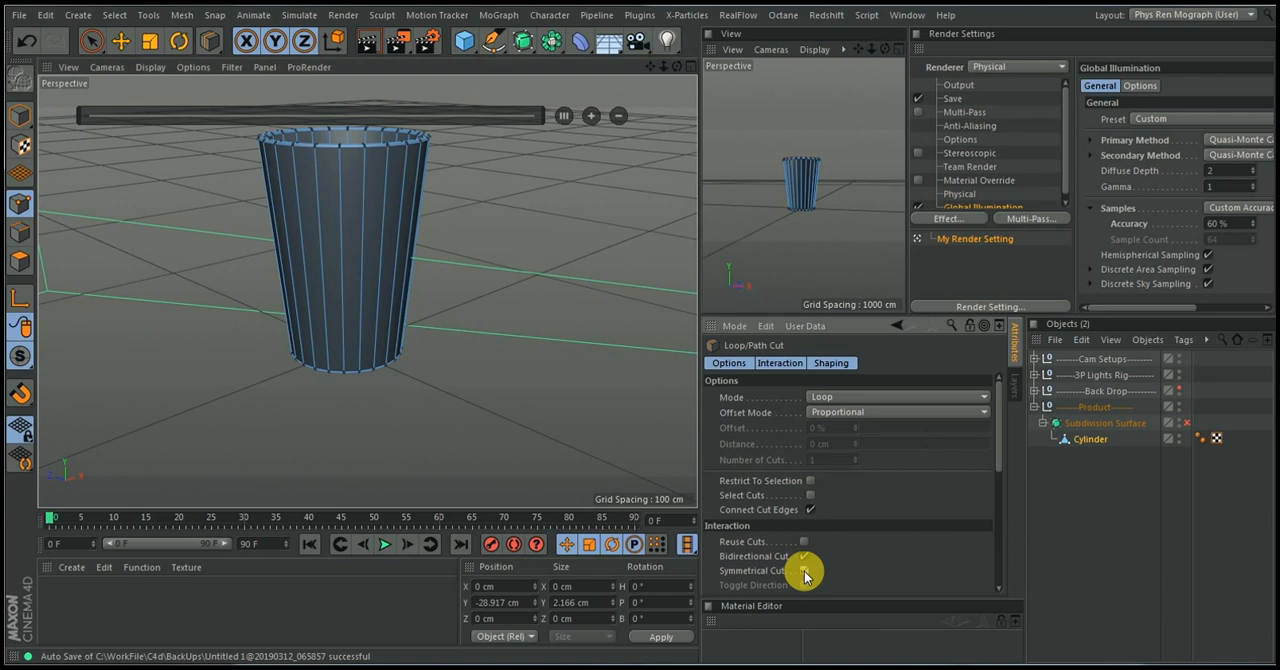
click(406, 165)
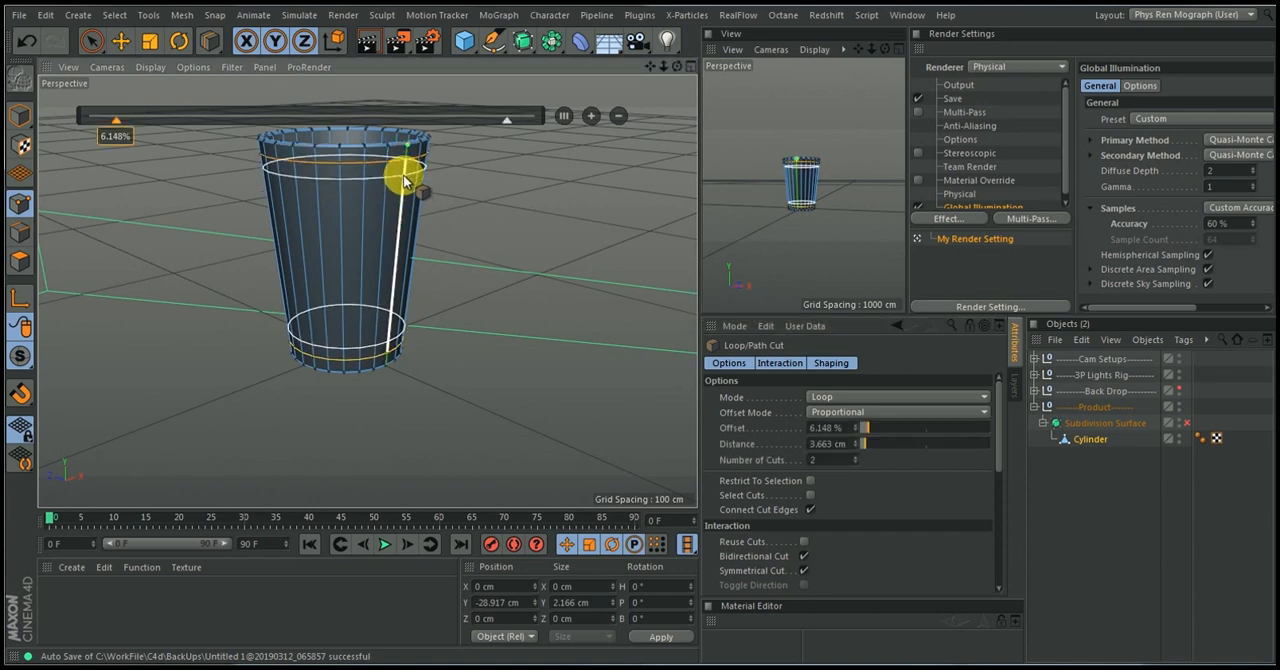
click(404, 176)
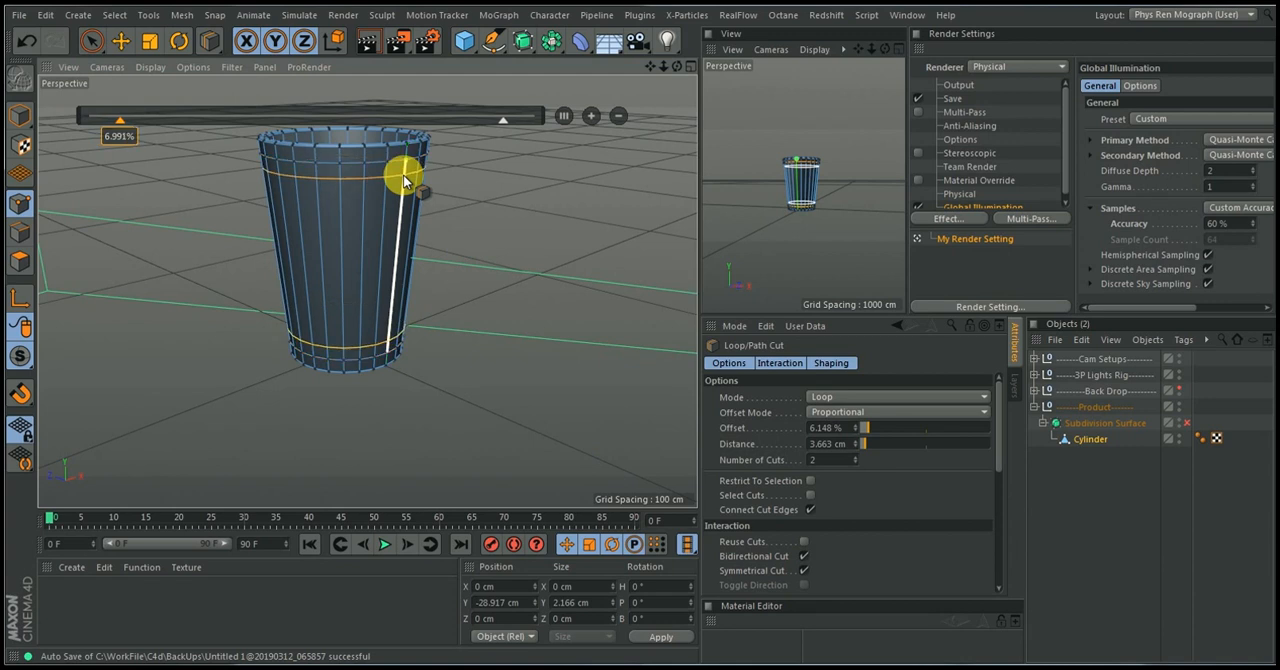
In polygon mode, clear the selection and select two adjacent wall polygons in the upper cut band and the two matching ones in the lower band
alt+drag(414, 243, 394, 211)
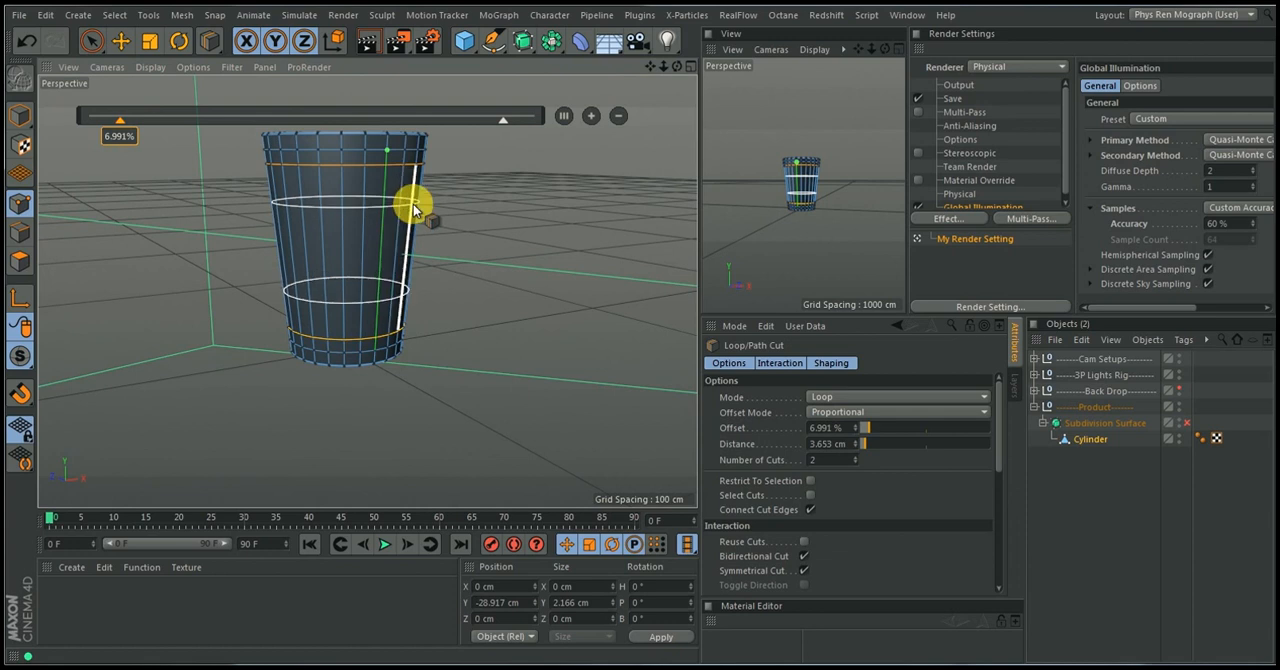
scroll(414, 200, up, 3)
alt+drag(414, 200, 368, 256)
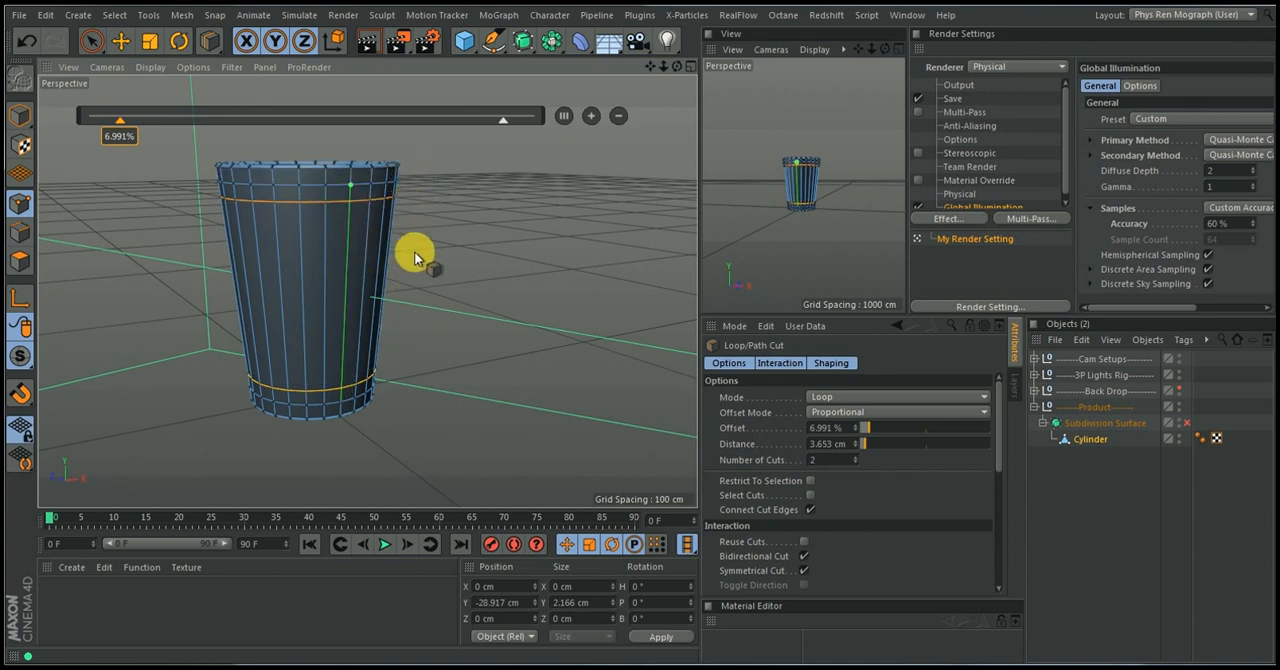
alt+drag(417, 254, 443, 246)
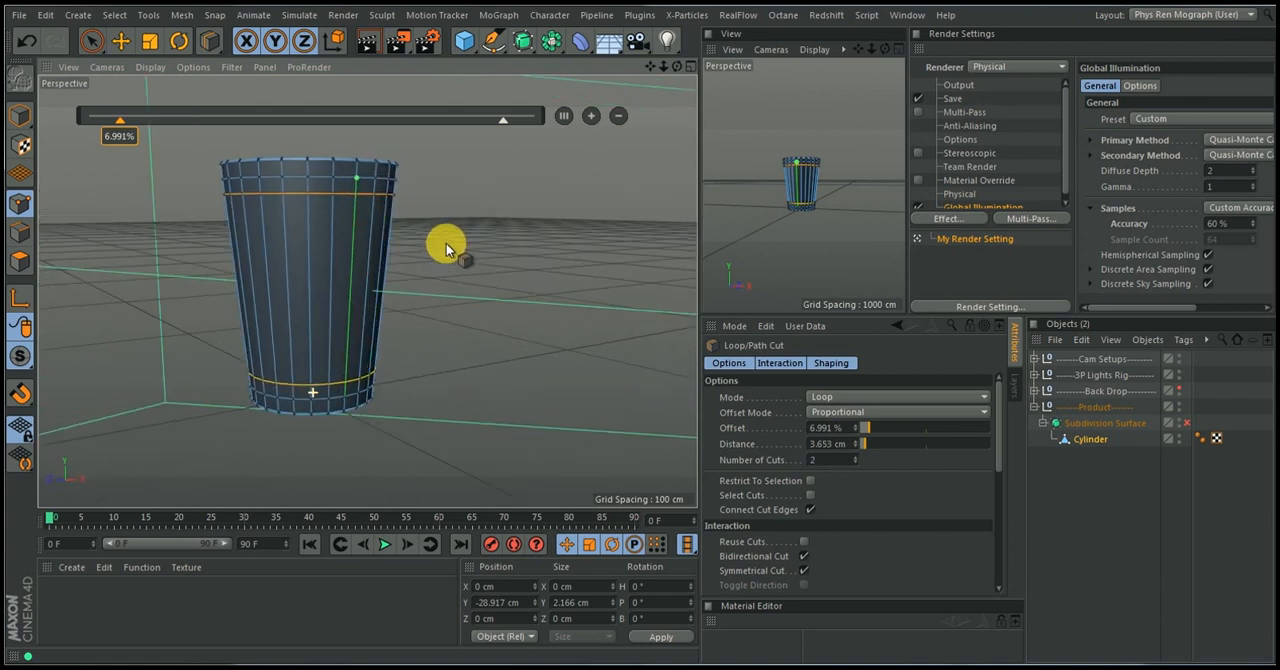
click(20, 258)
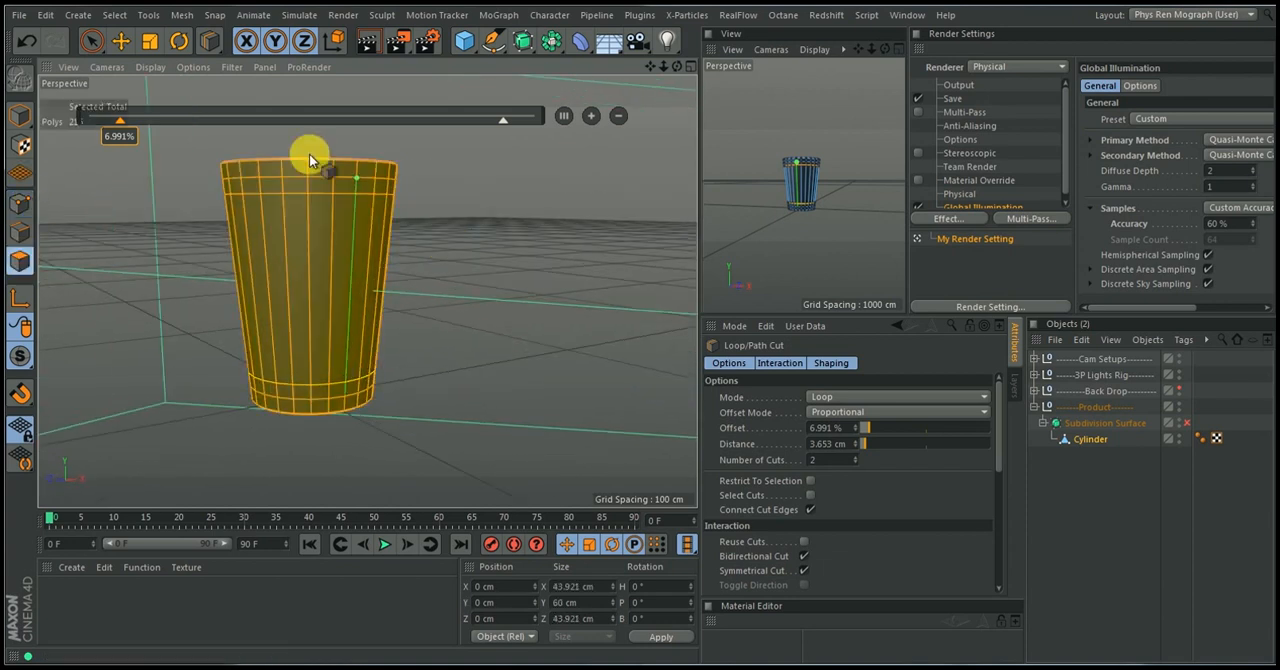
click(104, 43)
click(455, 216)
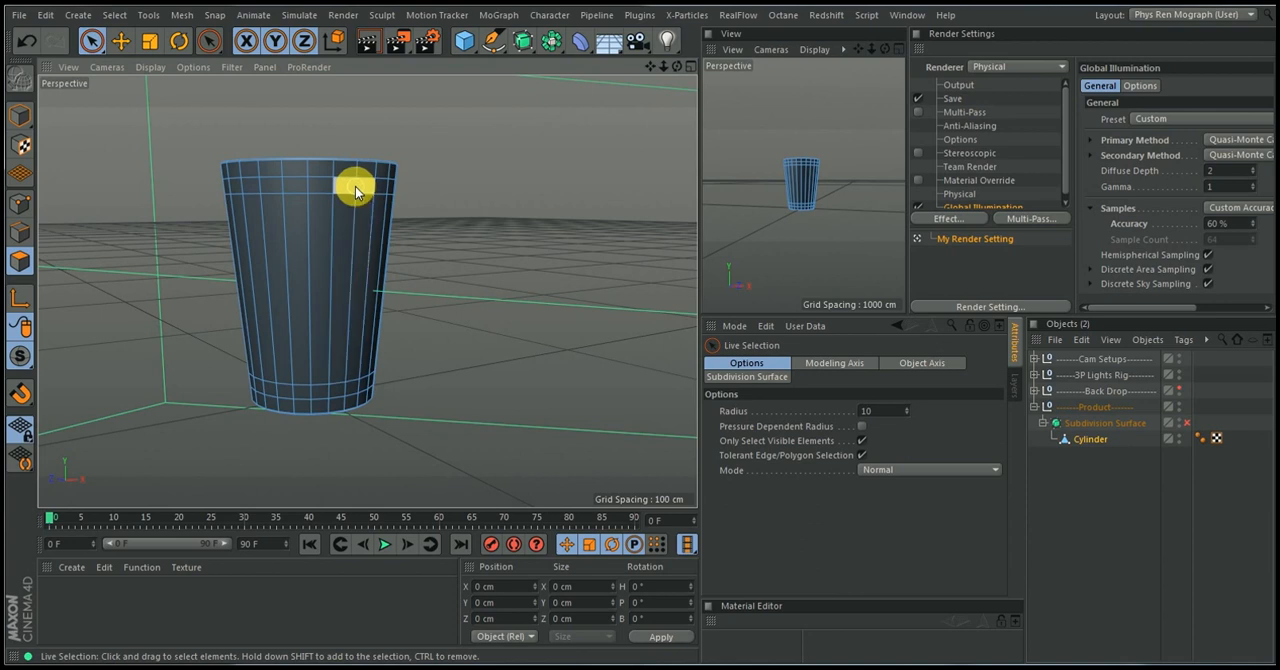
click(355, 192)
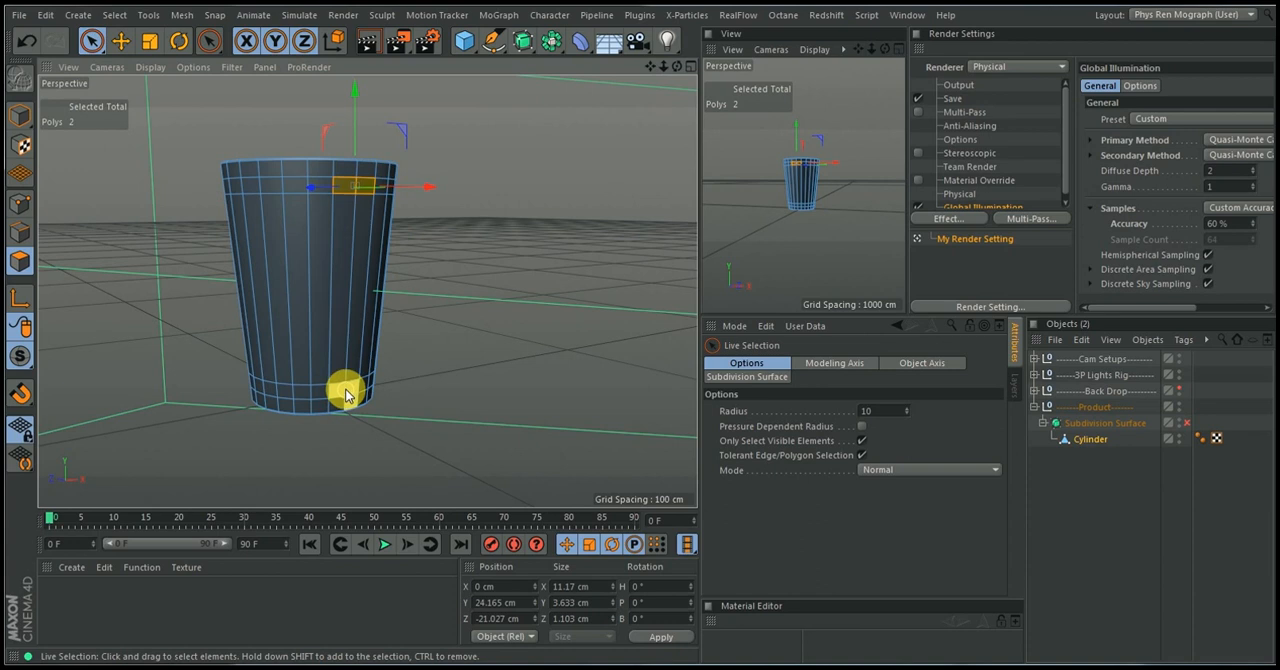
scroll(345, 392, up, 5)
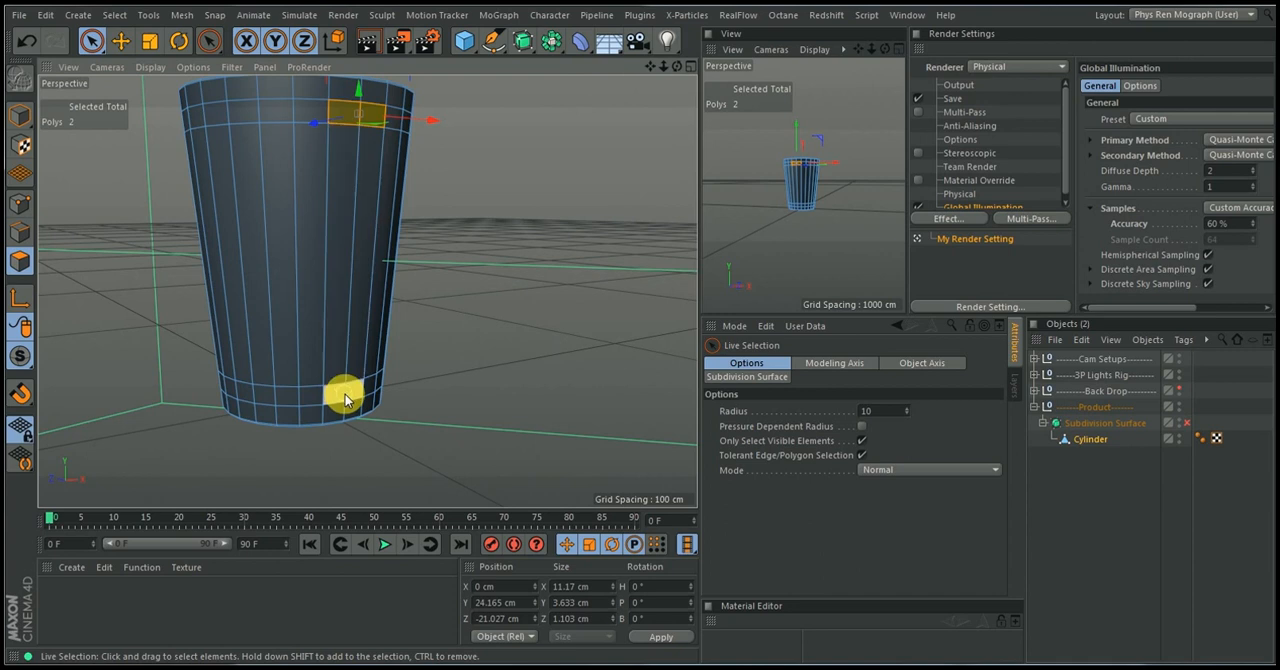
shift+click(345, 400)
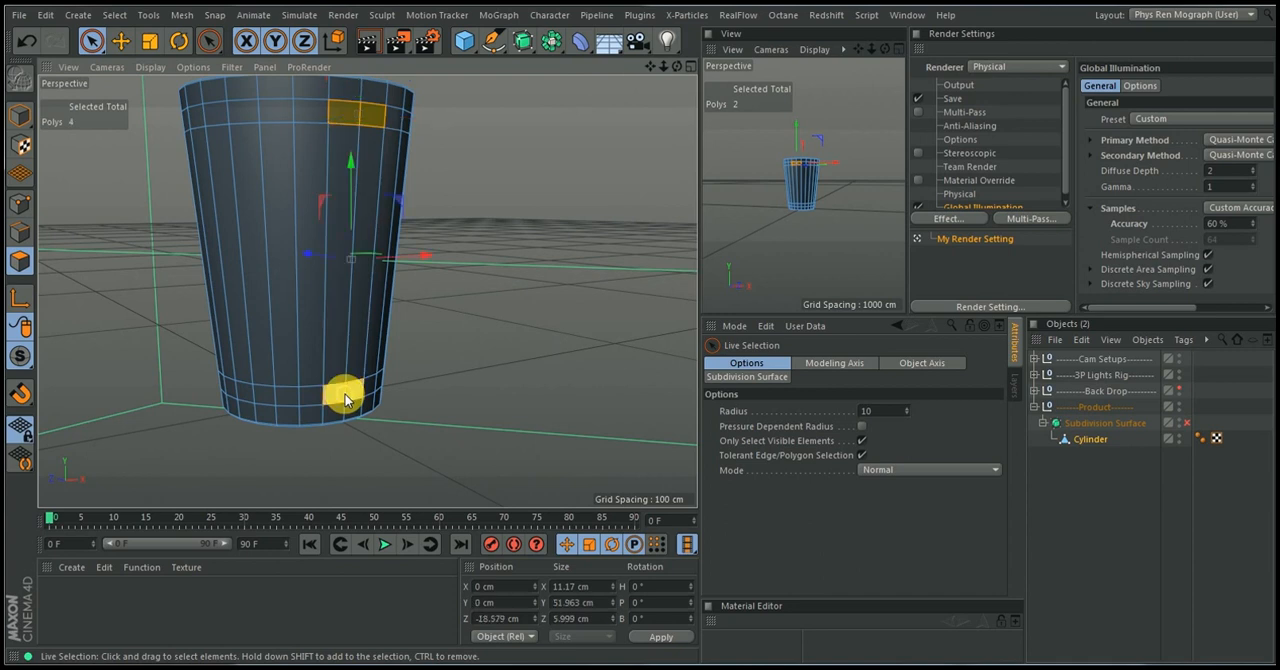
Extrude the four selected wall polygons outward with an offset of about 6.8 cm
alt+drag(424, 287, 518, 309)
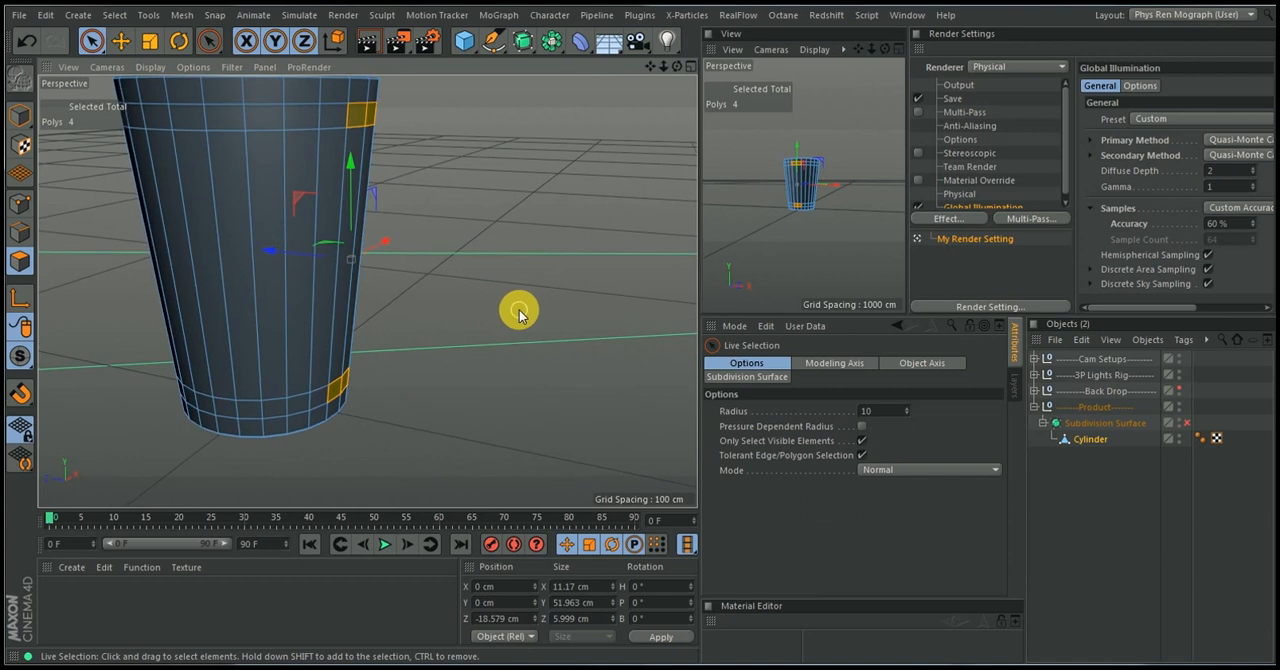
key(d)
drag(351, 259, 395, 262)
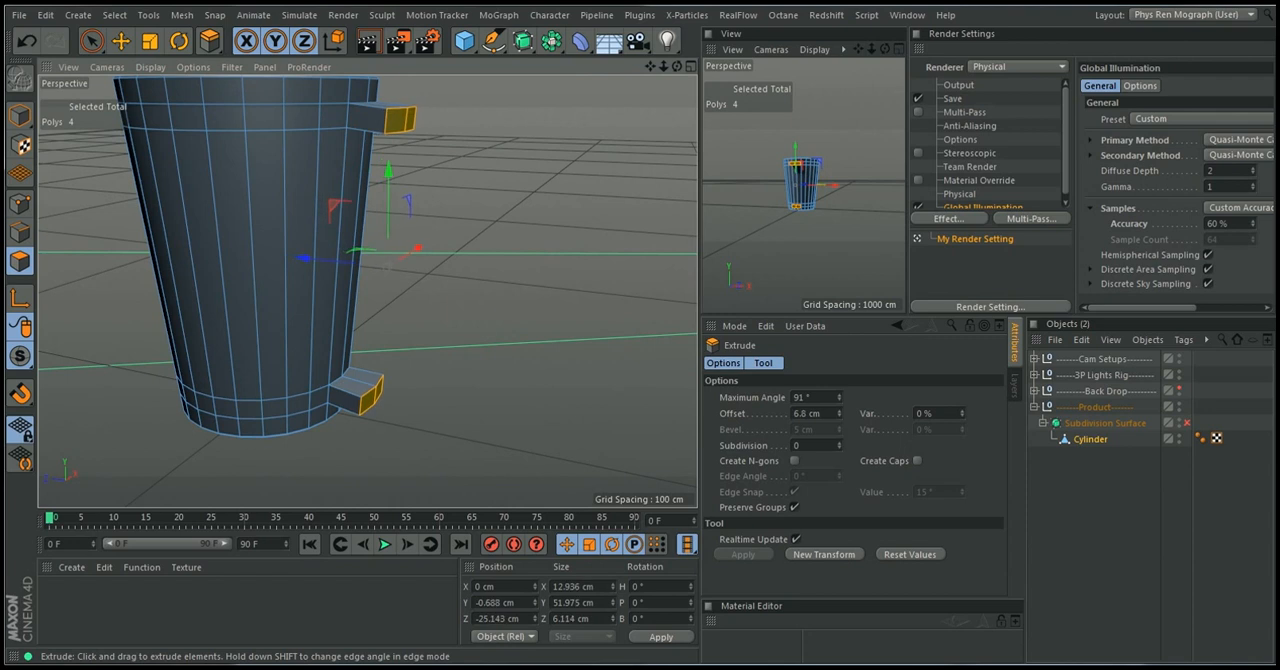
Scale the four extruded end polygons along X to about 11.1 cm wide and switch to Live Selection
alt+drag(394, 234, 410, 290)
alt+drag(387, 379, 349, 380)
alt+drag(449, 171, 380, 241)
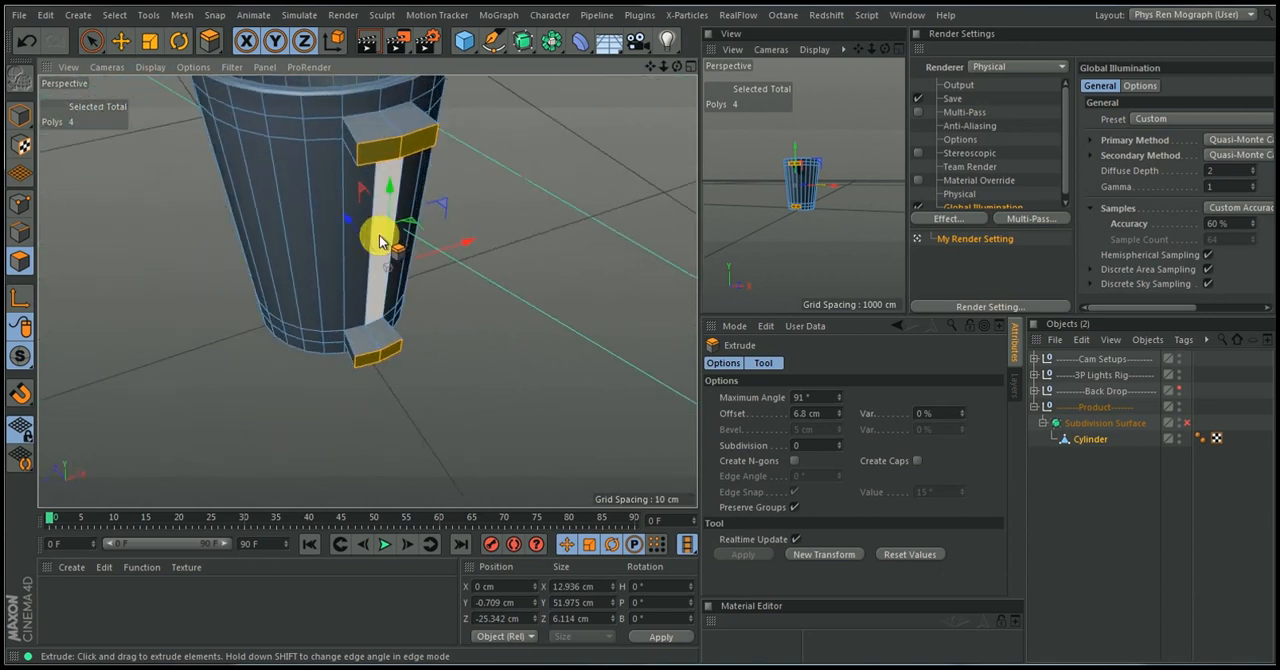
key(t)
drag(470, 241, 466, 248)
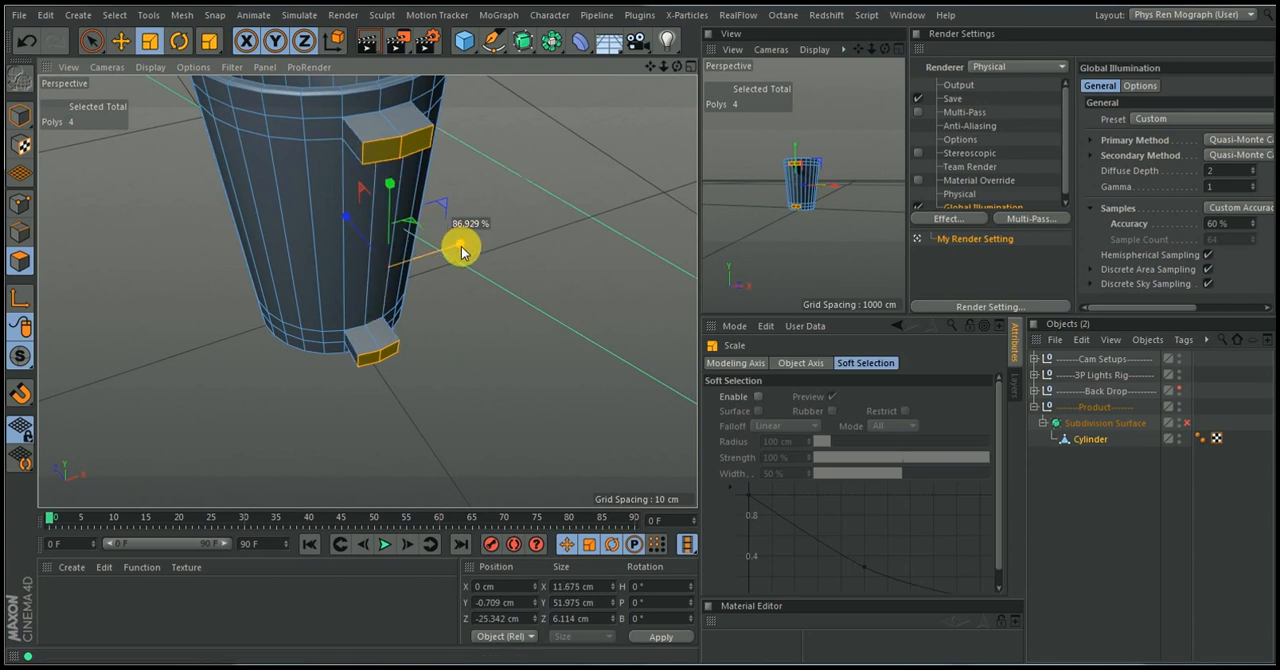
drag(461, 248, 459, 248)
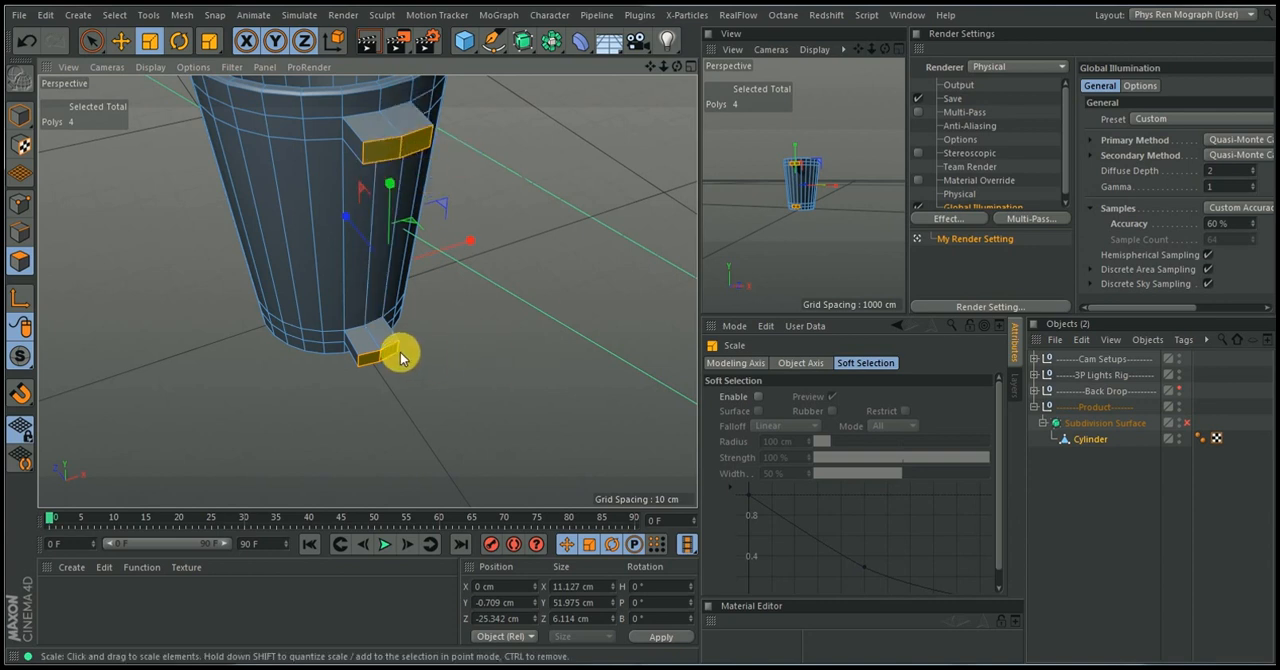
alt+drag(300, 286, 104, 228)
click(91, 41)
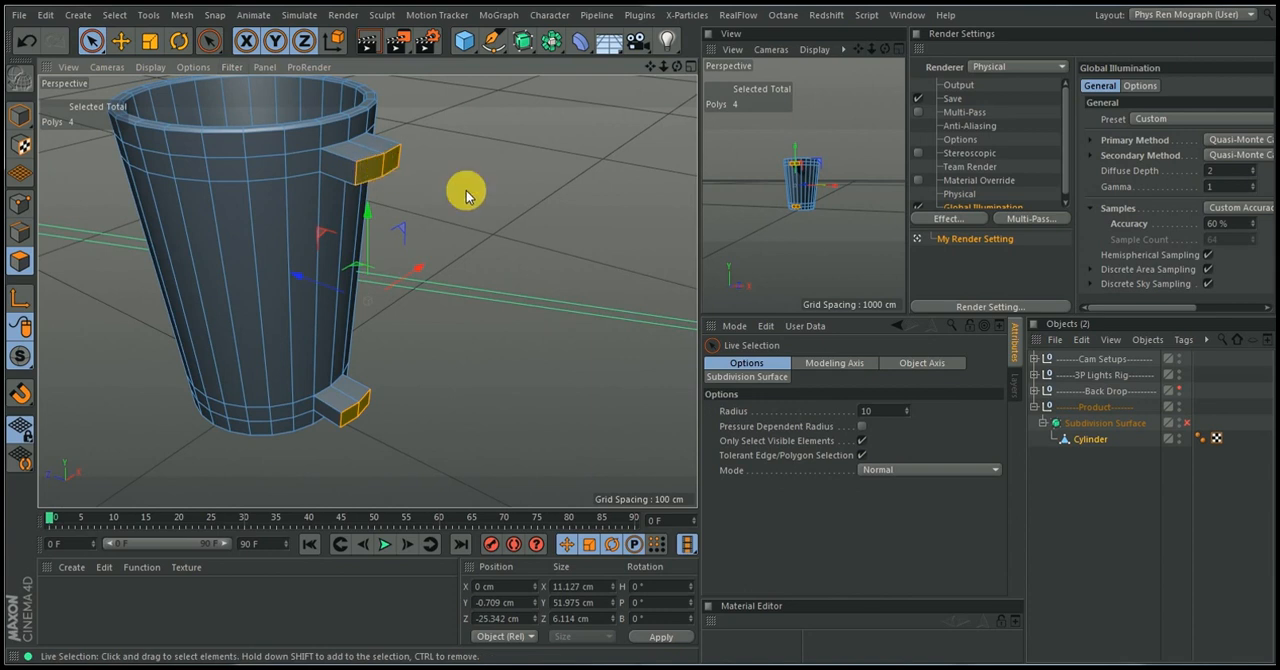
Select only the two end polygons of the upper handle stub and extrude them outward
click(383, 173)
alt+drag(423, 220, 502, 224)
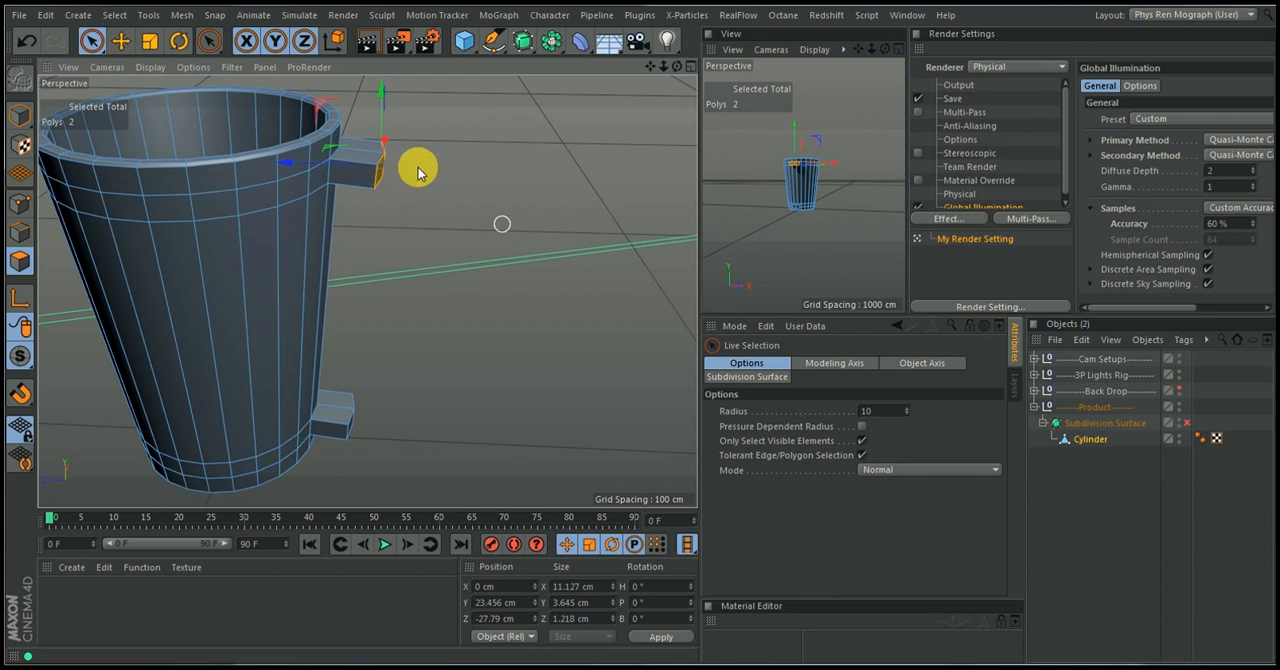
key(d)
drag(443, 211, 239, 214)
Scale the upper stub's end polygons along X to about 11.6 cm and rotate them to start the handle's downward bend
key(t)
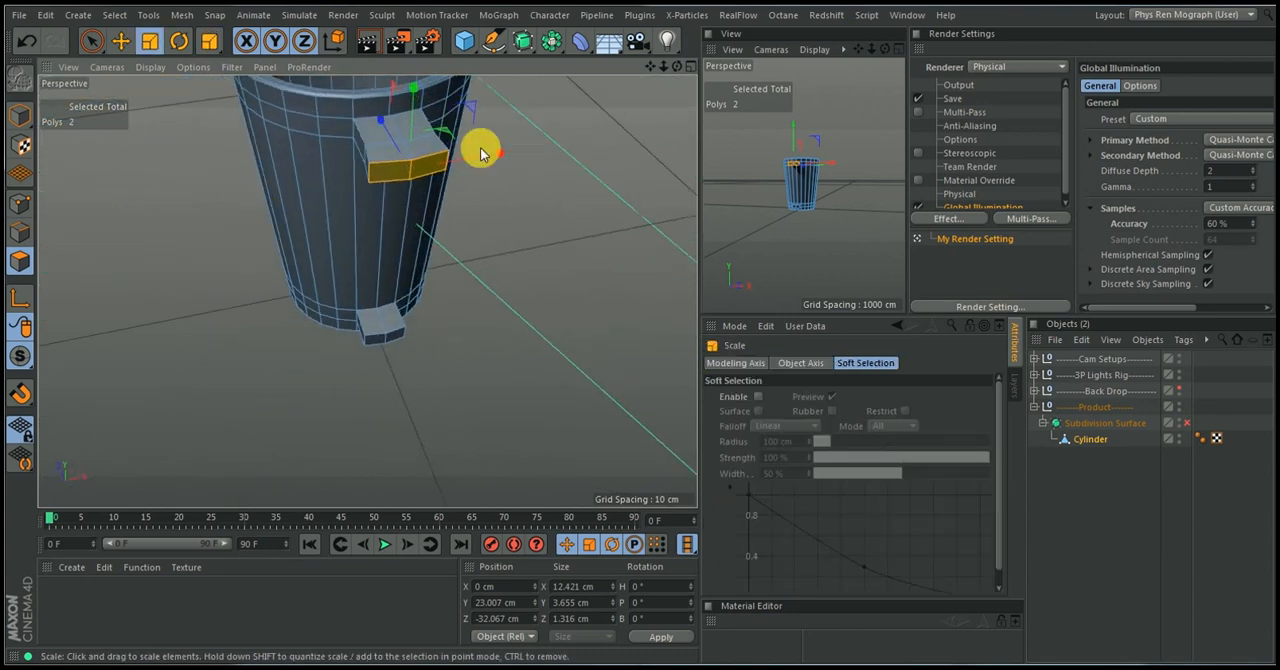
drag(493, 153, 498, 162)
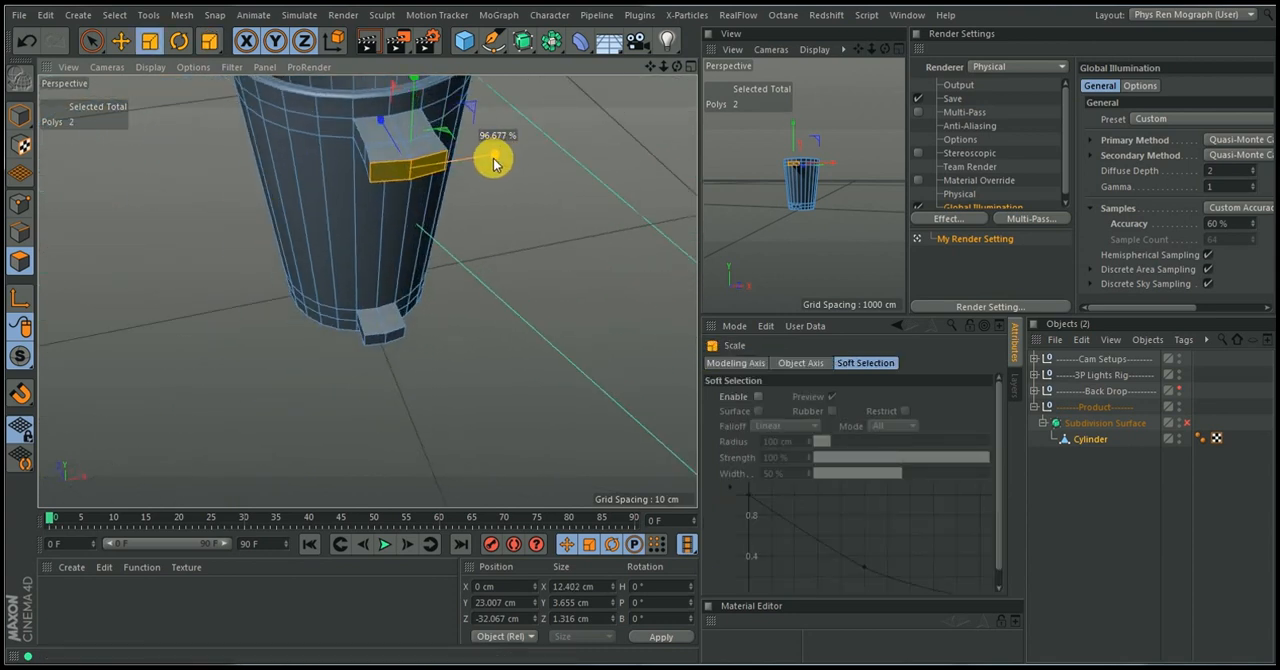
key(r)
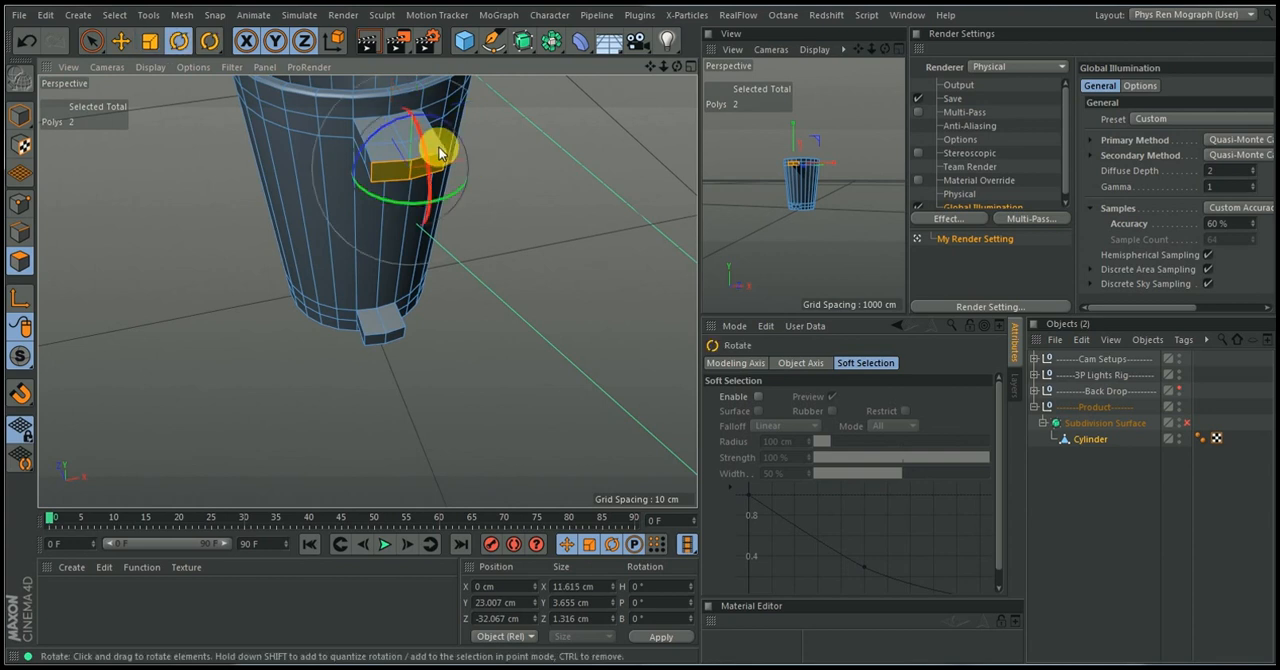
drag(427, 144, 606, 109)
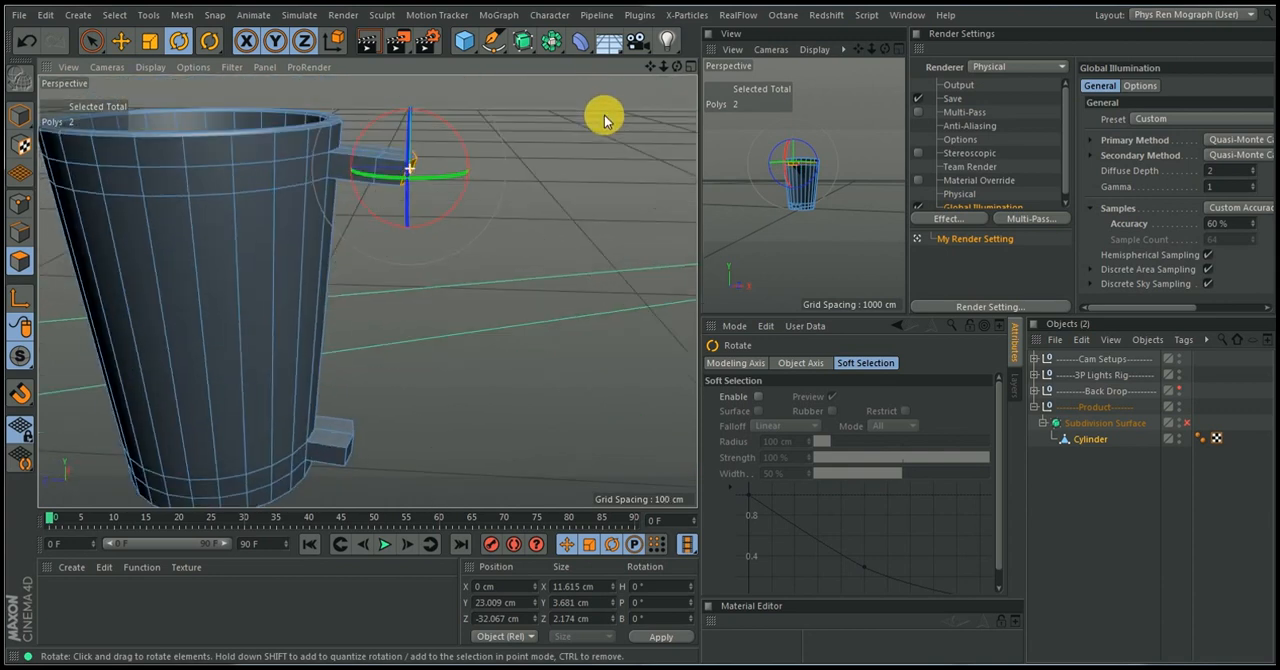
Lower the upper stub's end polygons to about Y 21.6 cm and extrude them with an offset of about 8.9 cm
key(e)
drag(411, 90, 474, 108)
key(d)
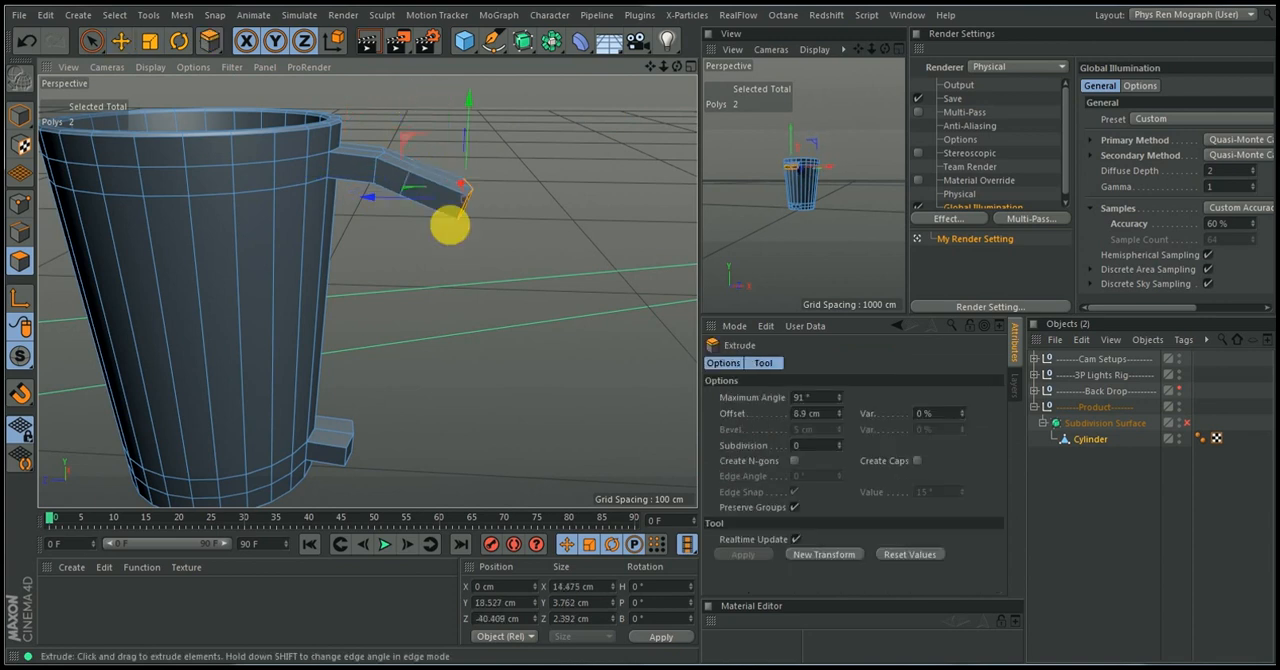
Rotate the handle's end polygons further downward and move them to about Y 15 cm, Z -38.4 cm
key(r)
mouse_move(500, 155)
mouse_down()
mouse_move(511, 171)
mouse_move(500, 177)
mouse_up()
key(e)
drag(473, 104, 459, 137)
drag(403, 172, 391, 166)
Extrude the handle's end polygons with an offset of about 12.4 cm and rotate them to face more downward
key(d)
drag(434, 318, 480, 318)
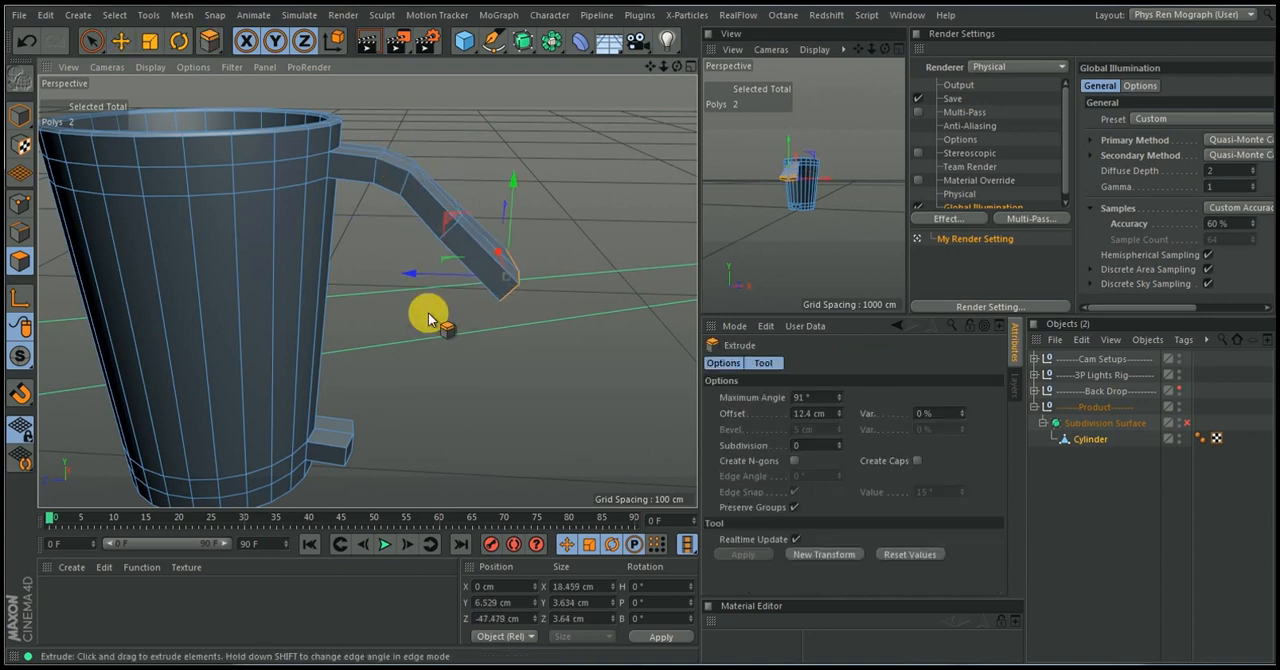
key(r)
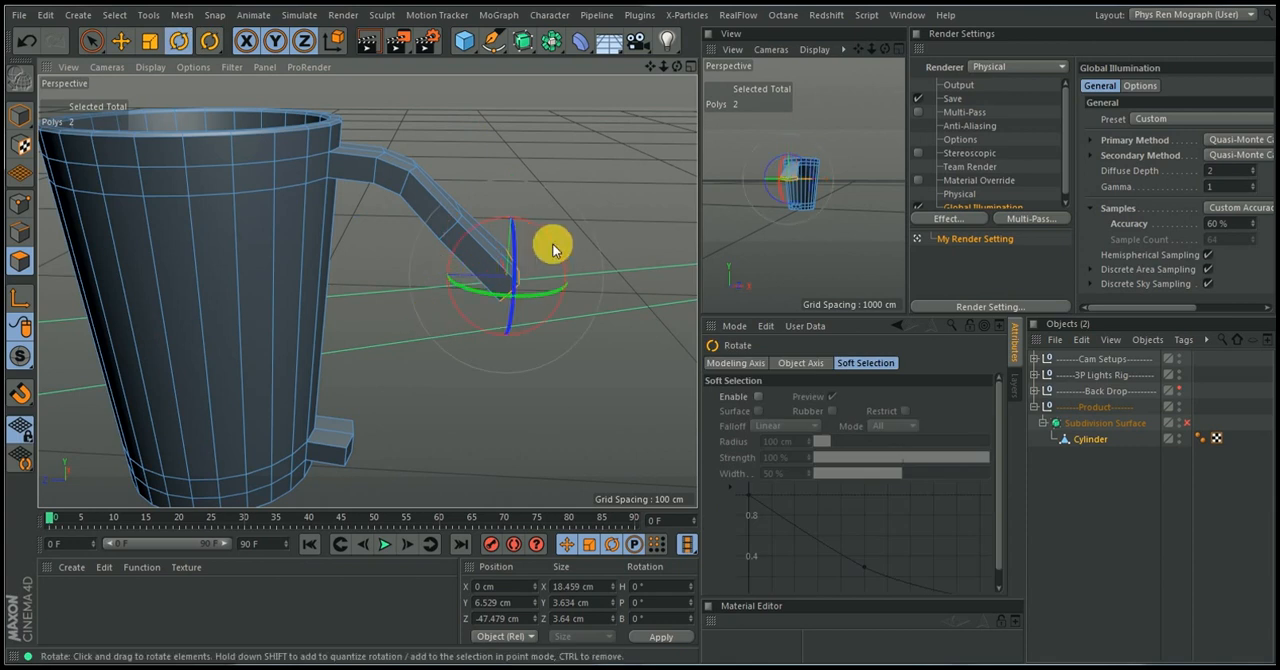
drag(557, 249, 549, 271)
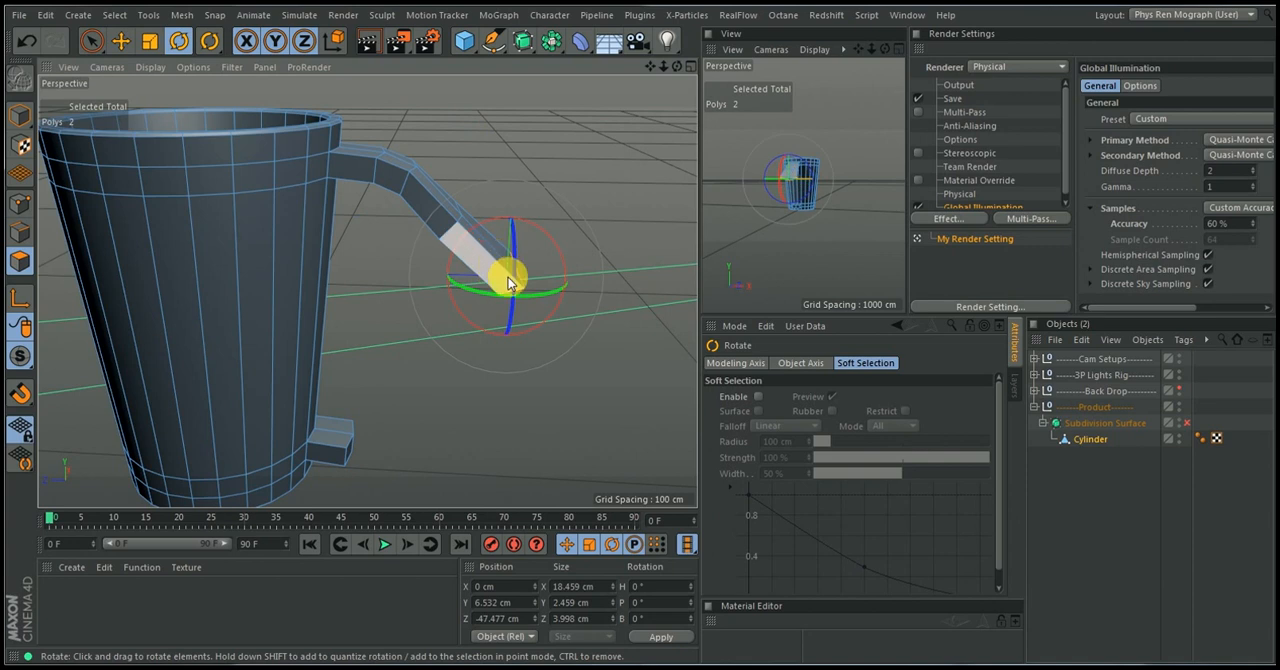
Move the handle's end polygons to about Y 3.9 cm, Z -41 cm and scale them along X to about 12.1 cm
key(e)
drag(449, 217, 406, 237)
alt+drag(523, 240, 371, 257)
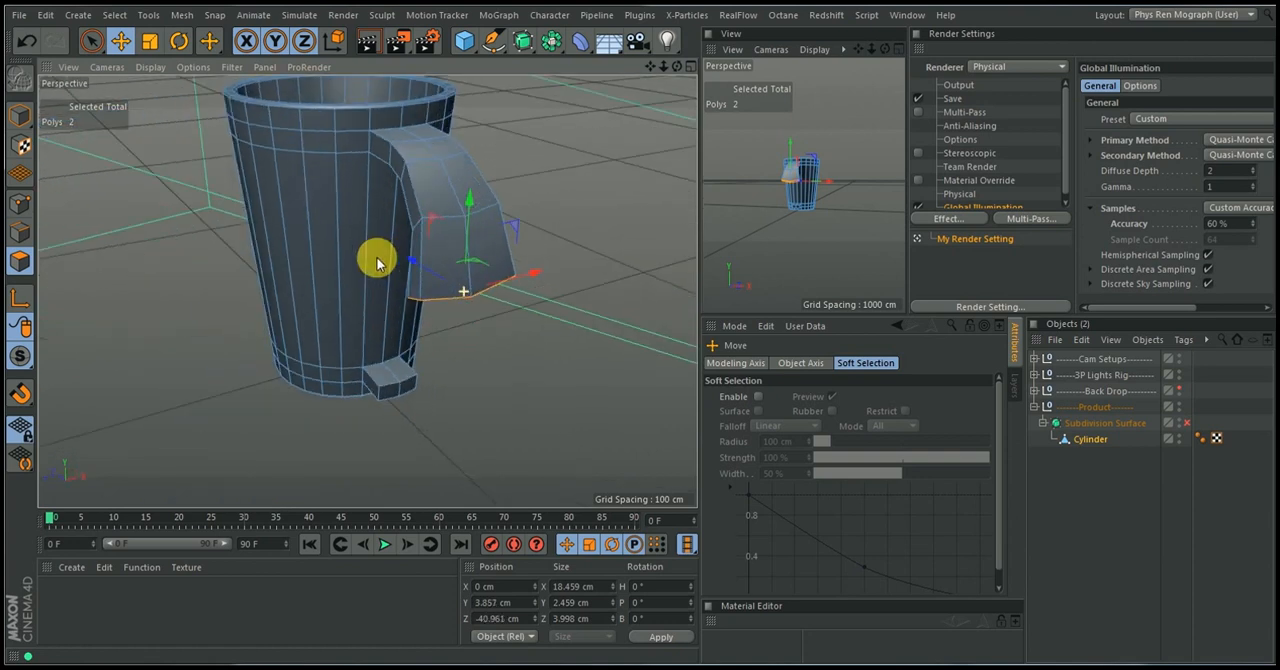
alt+drag(437, 214, 360, 223)
key(t)
drag(544, 288, 515, 297)
Extrude the handle's end polygons with an offset of about 11.8 cm and move them toward the cup to about Z -40.4 cm
alt+drag(515, 297, 663, 251)
key(d)
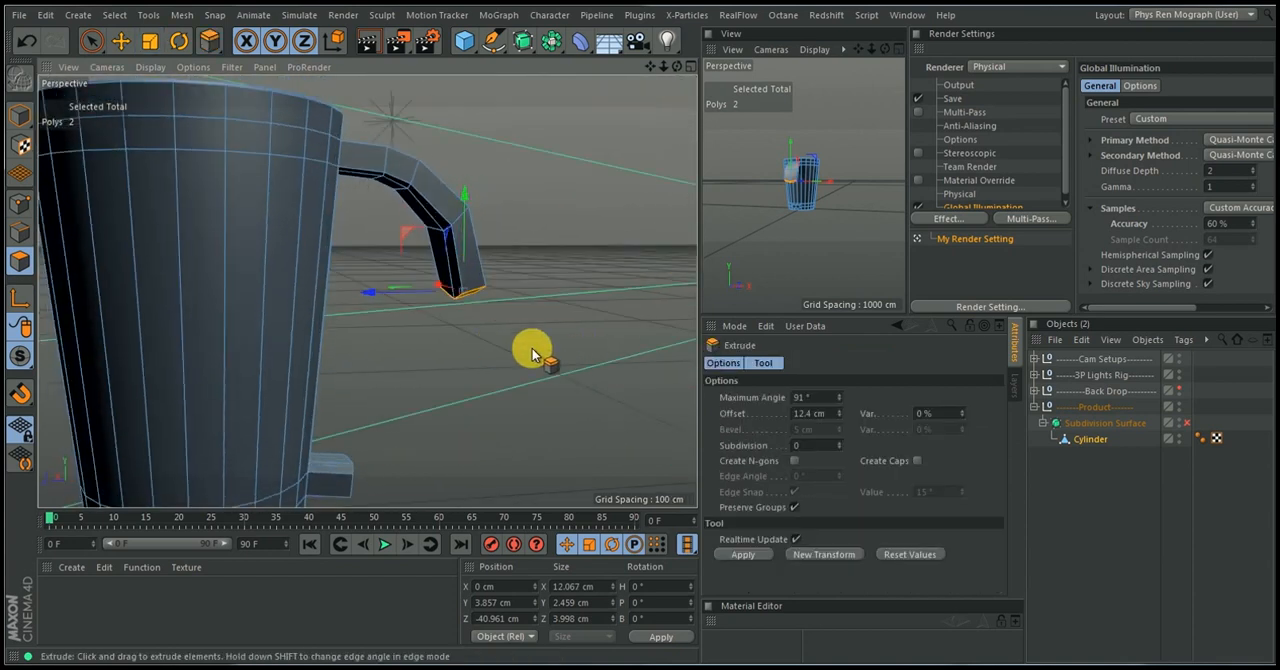
drag(560, 295, 674, 295)
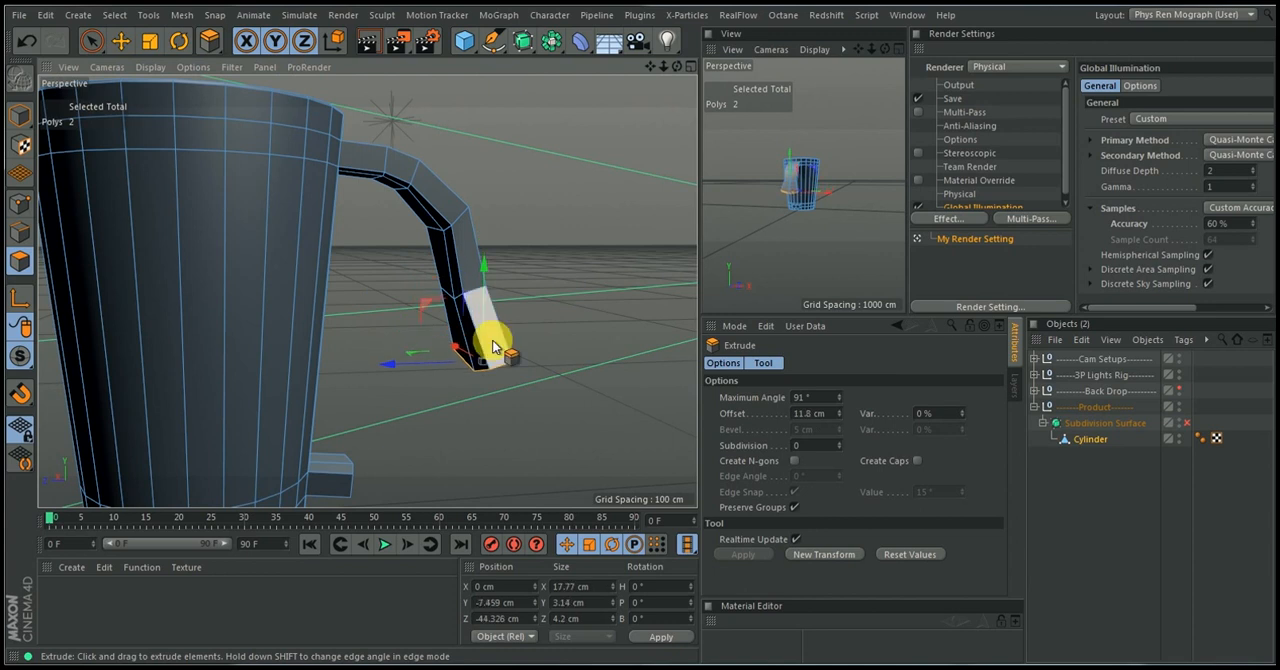
key(e)
drag(457, 360, 368, 372)
Scale the handle's end polygons along X to about 9.6 cm and flatten them along Y to 0 cm
key(t)
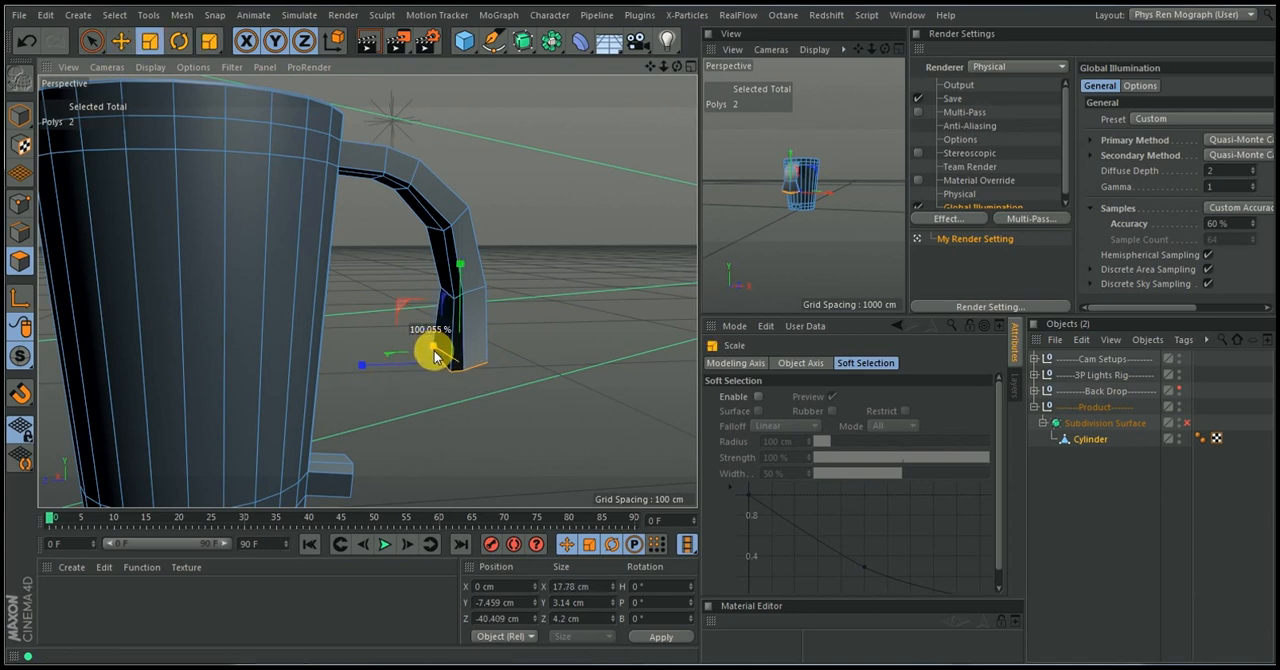
drag(435, 357, 186, 371)
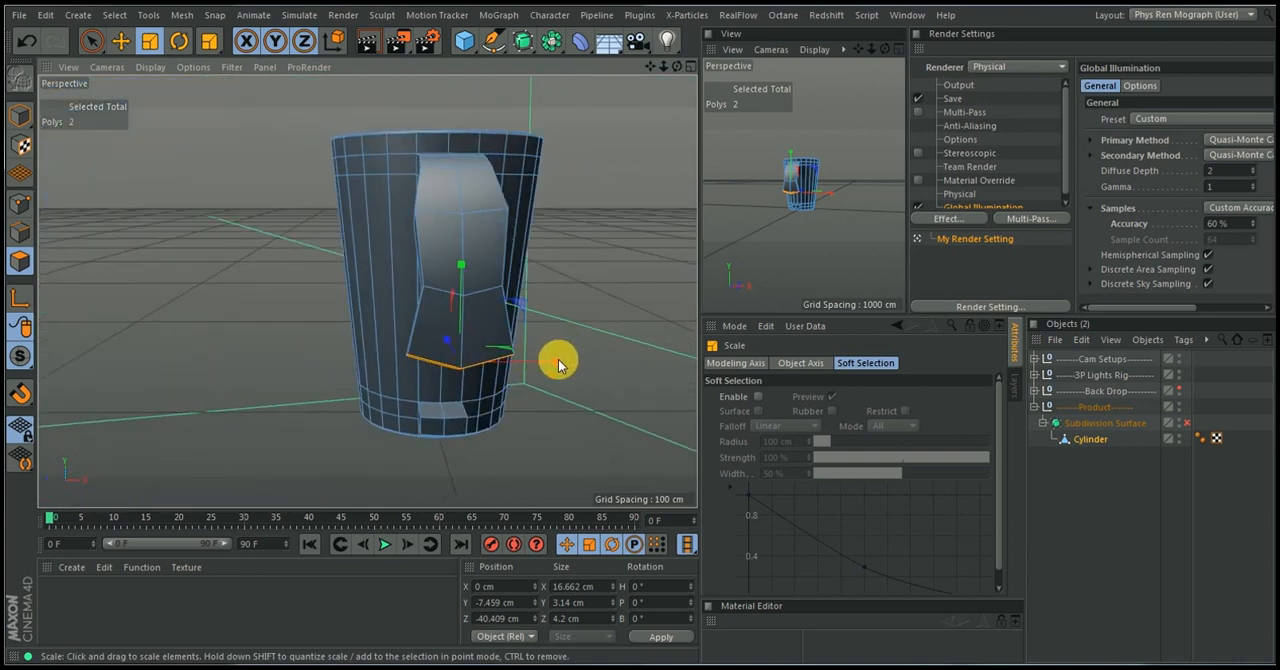
drag(555, 367, 525, 378)
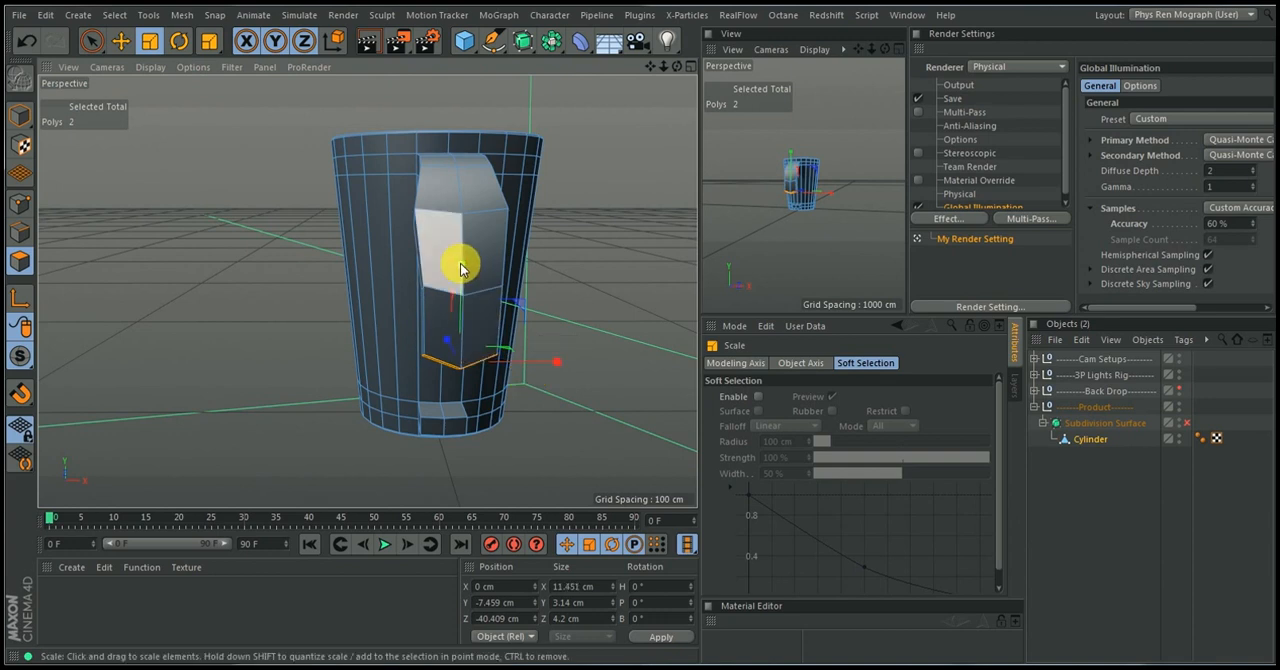
drag(463, 270, 451, 378)
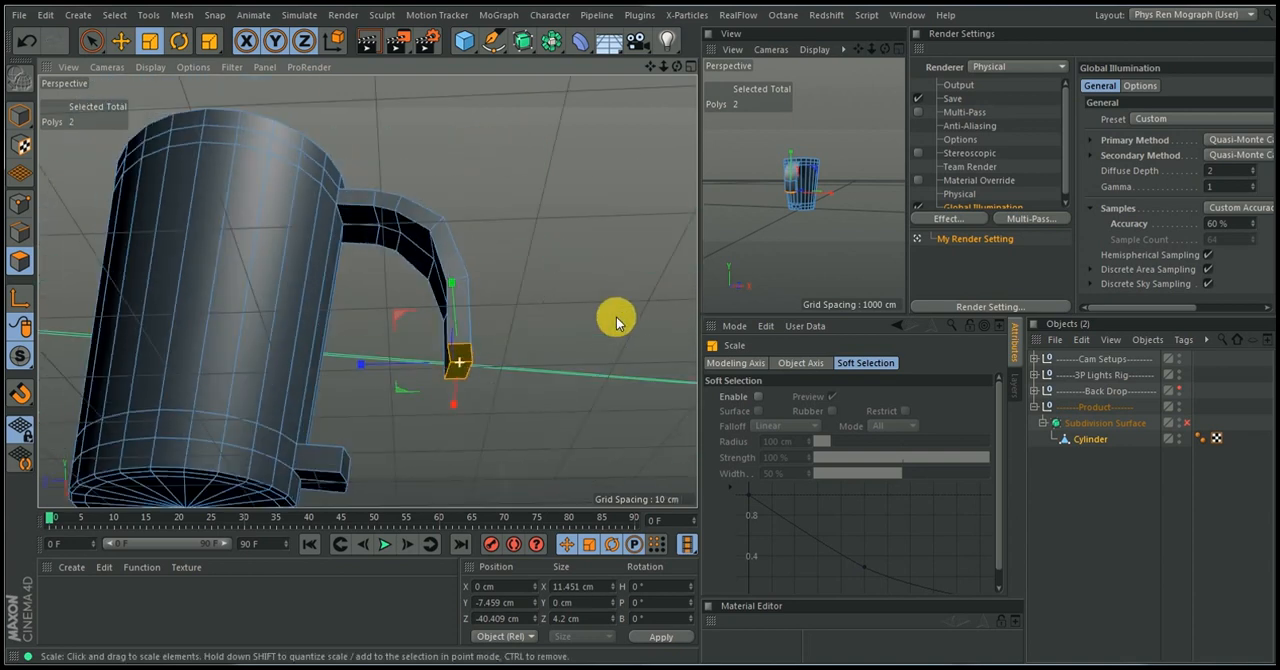
alt+drag(616, 322, 614, 349)
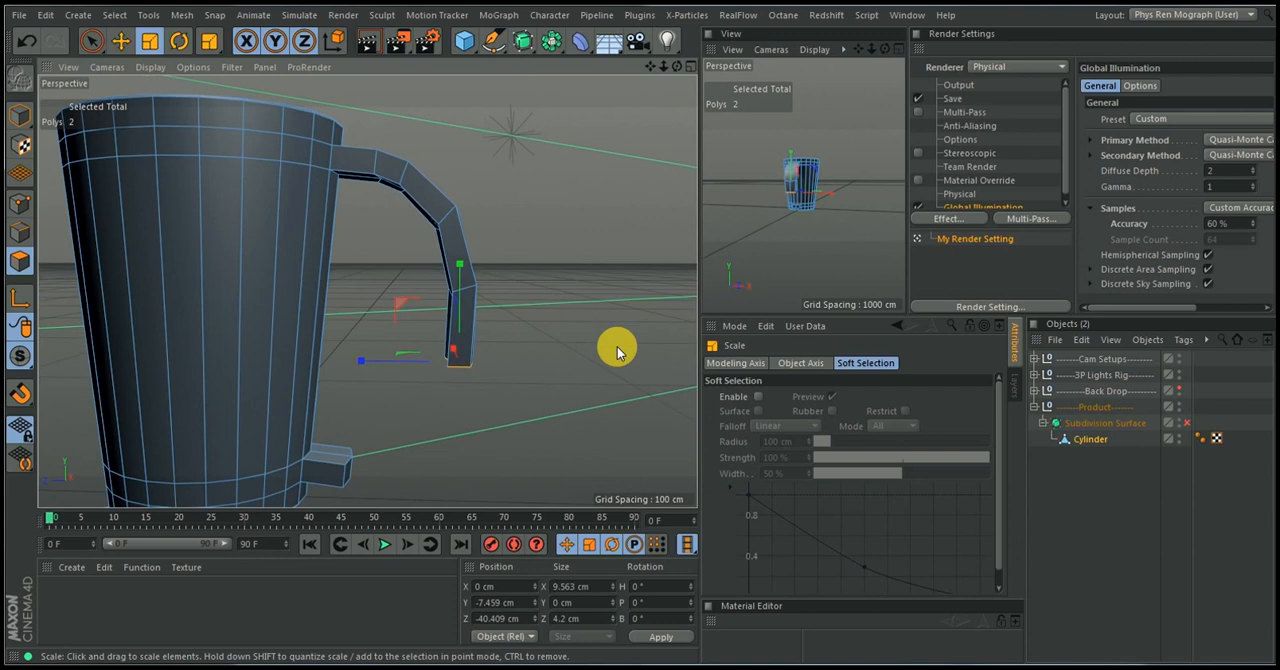
Shift the handle's end to about Z -40 cm and extrude an inward-angled segment down to about Y -17.3 cm, Z -35.9 cm
key(e)
drag(370, 368, 368, 367)
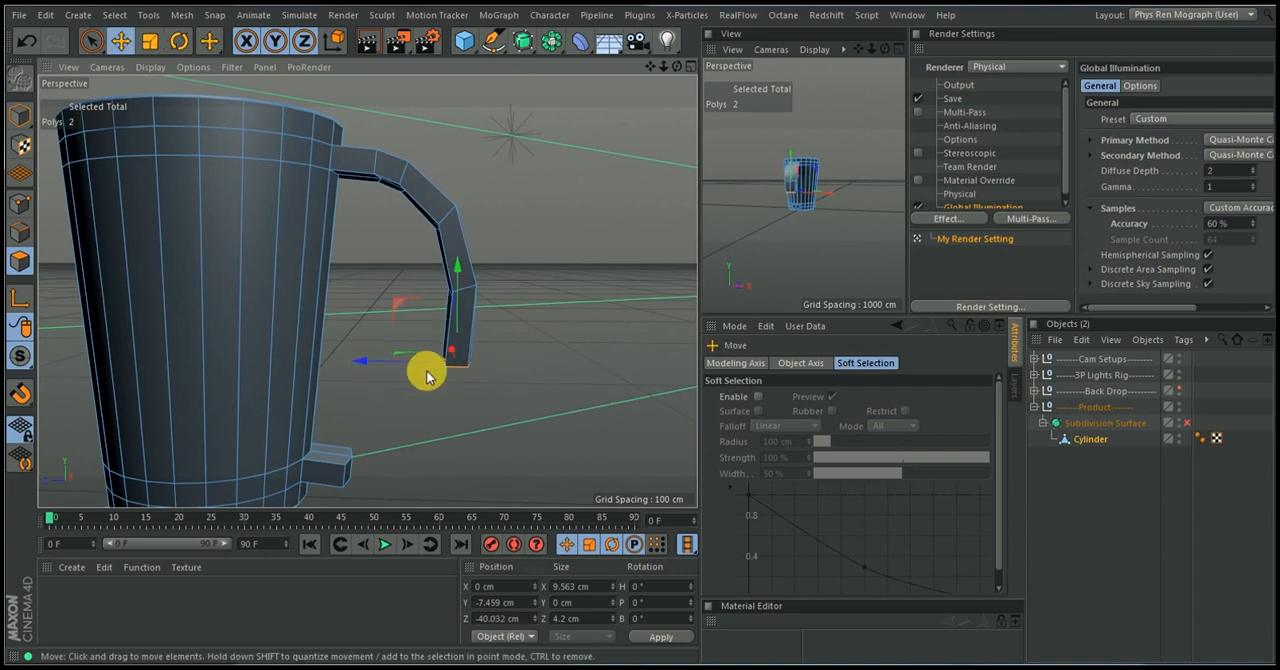
key(d)
drag(423, 424, 454, 370)
key(r)
key(e)
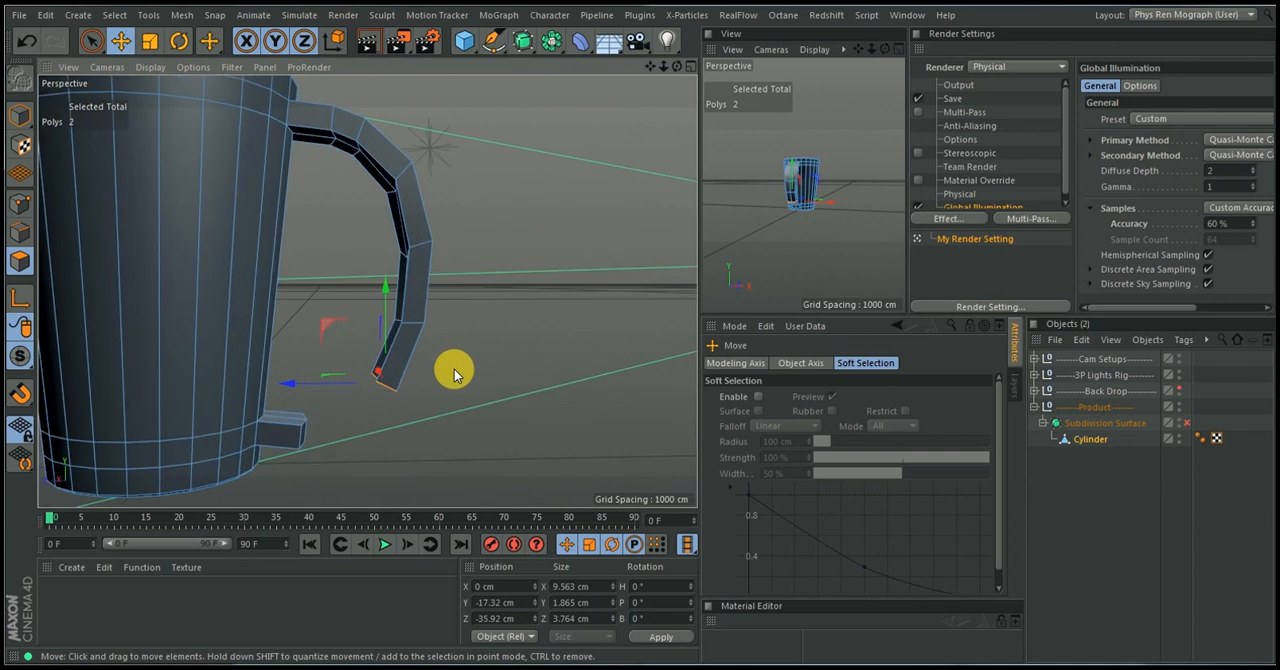
Extrude the handle's end polygons about 10.5 cm, then rotate and move them toward the lower stub to about Y -23.3 cm, Z -30.2 cm
key(d)
drag(382, 383, 429, 398)
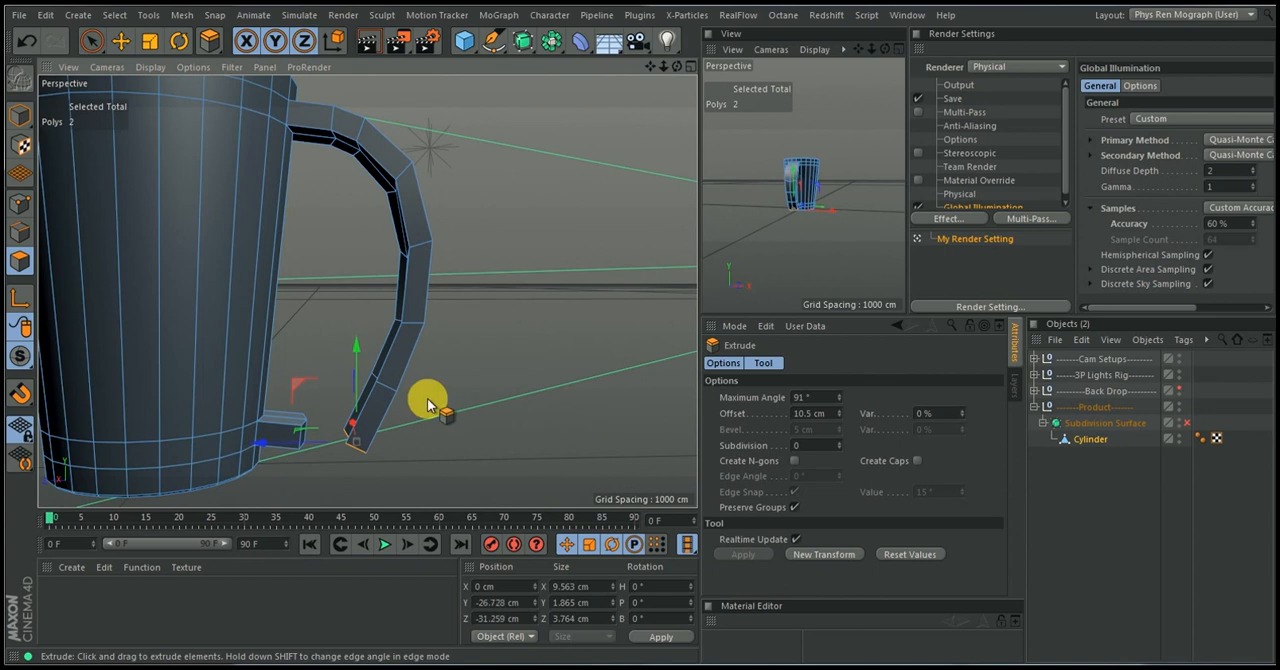
key(r)
drag(317, 397, 293, 368)
key(e)
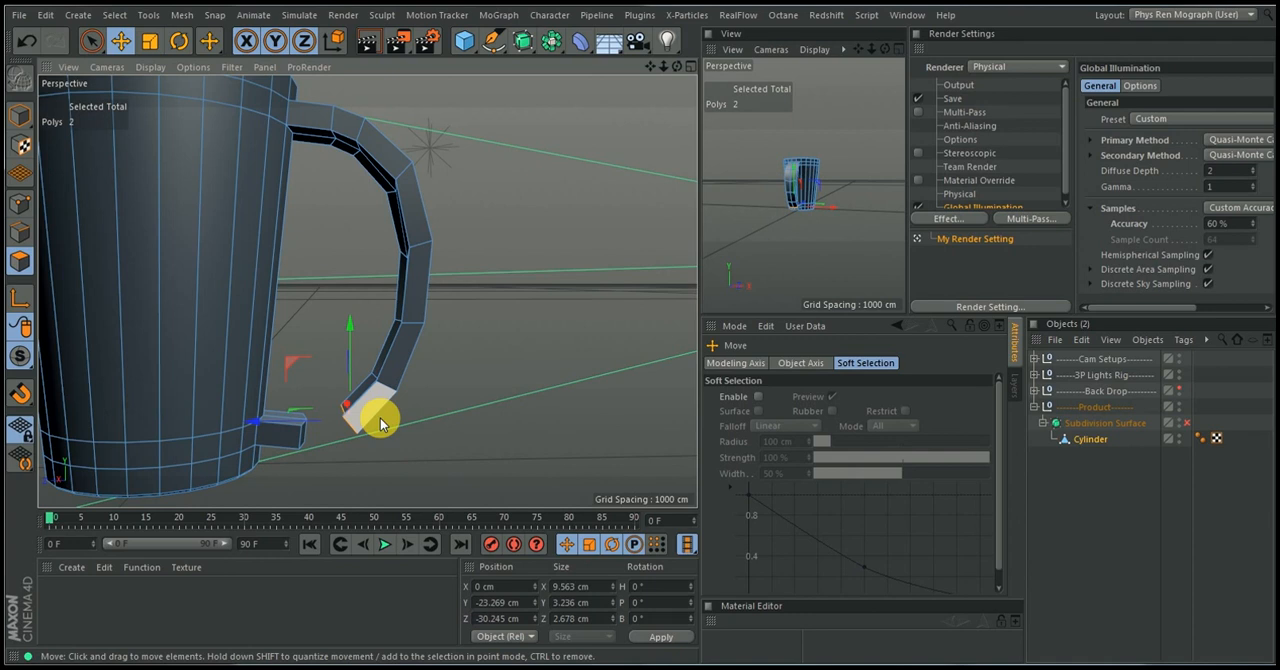
alt+drag(380, 418, 372, 383)
Add the lower stub's two end polygons to the selected end polygons of the handle with Live Selection
alt+right_drag(372, 383, 422, 313)
alt+drag(422, 313, 132, 396)
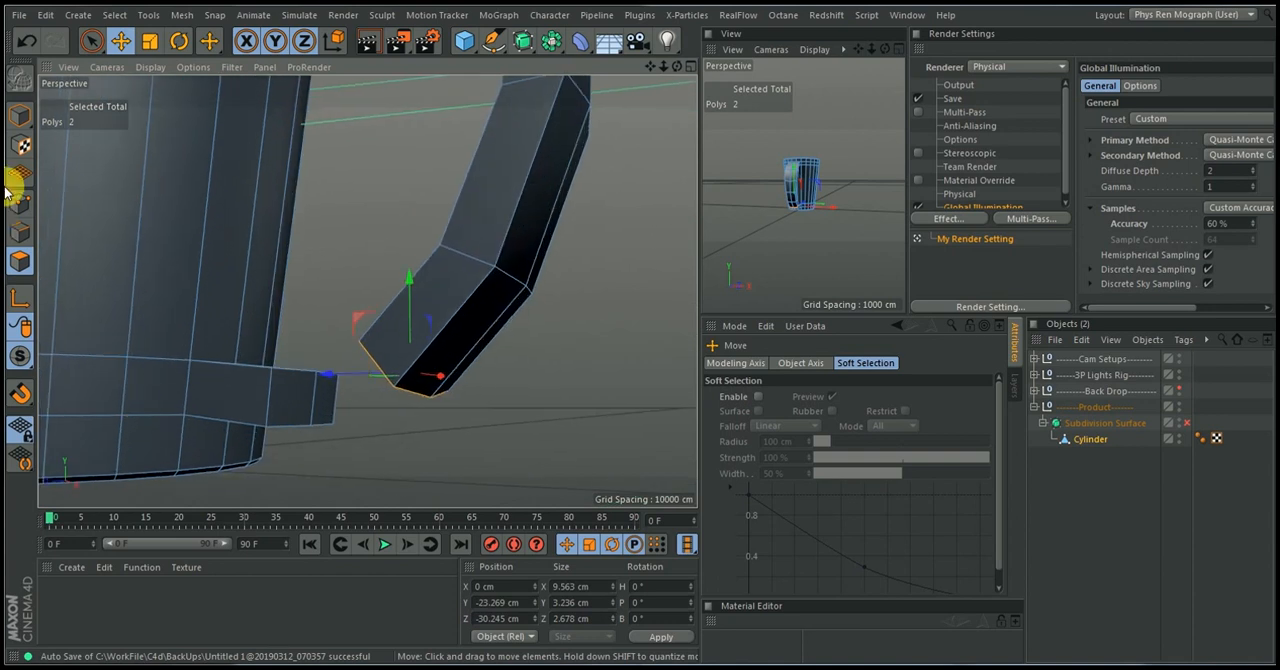
click(91, 40)
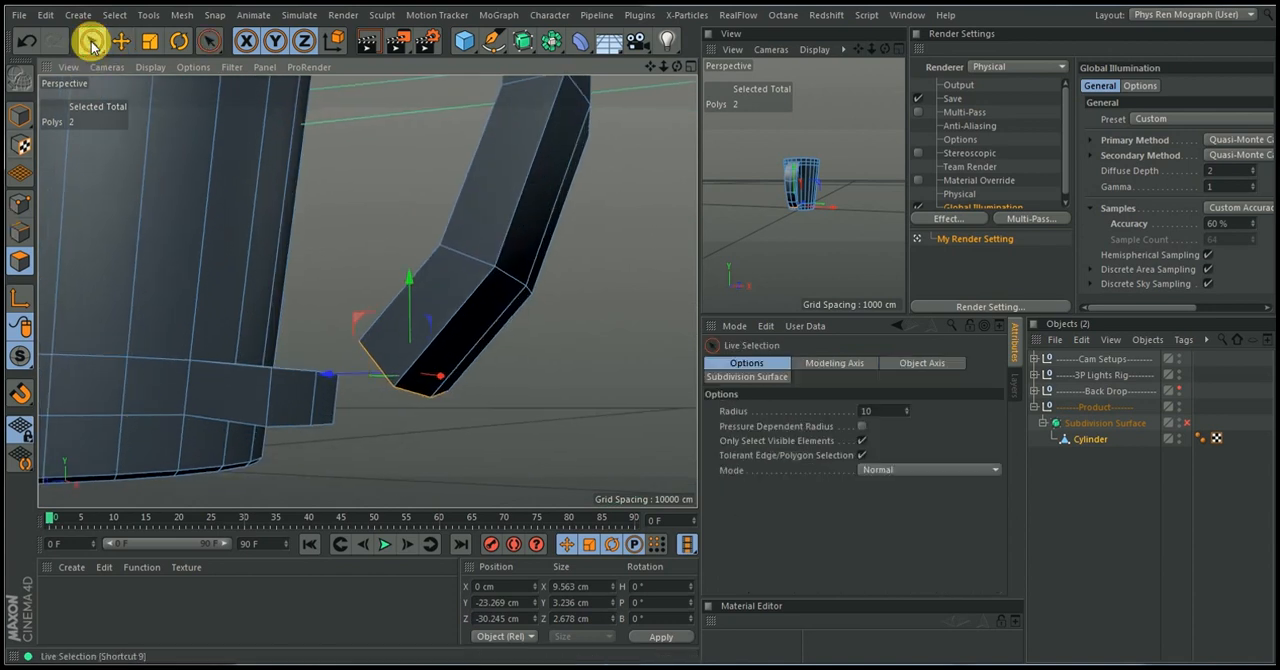
shift+click(313, 405)
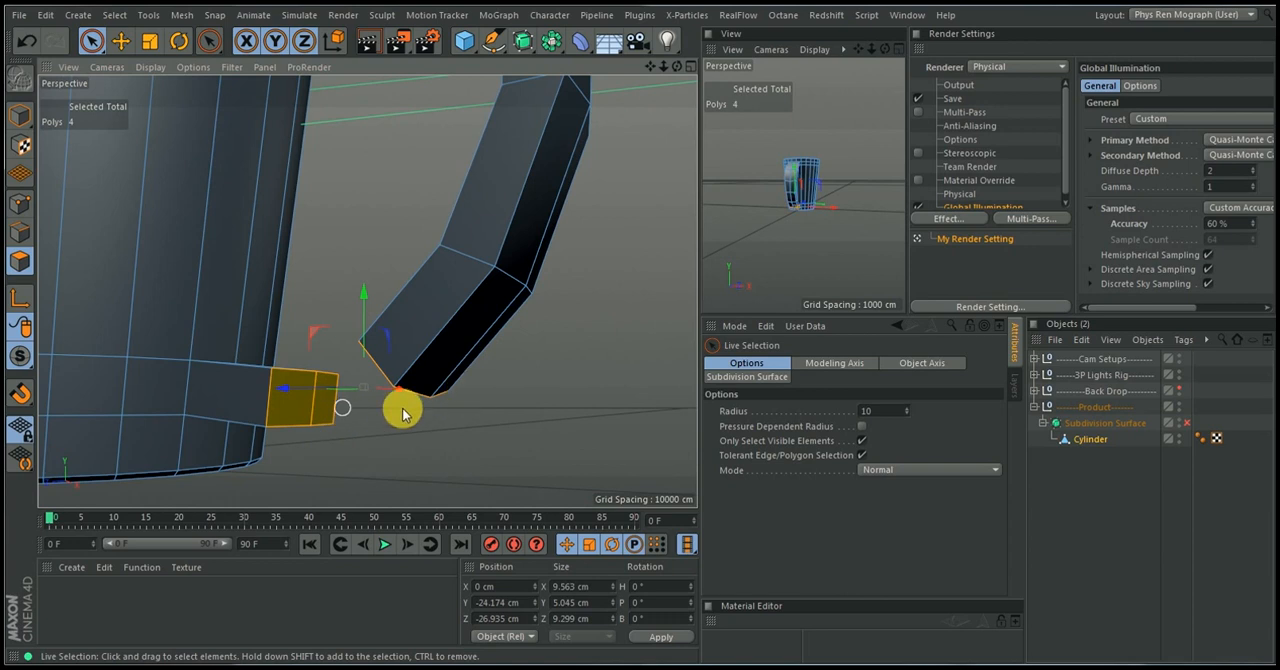
alt+drag(385, 410, 417, 352)
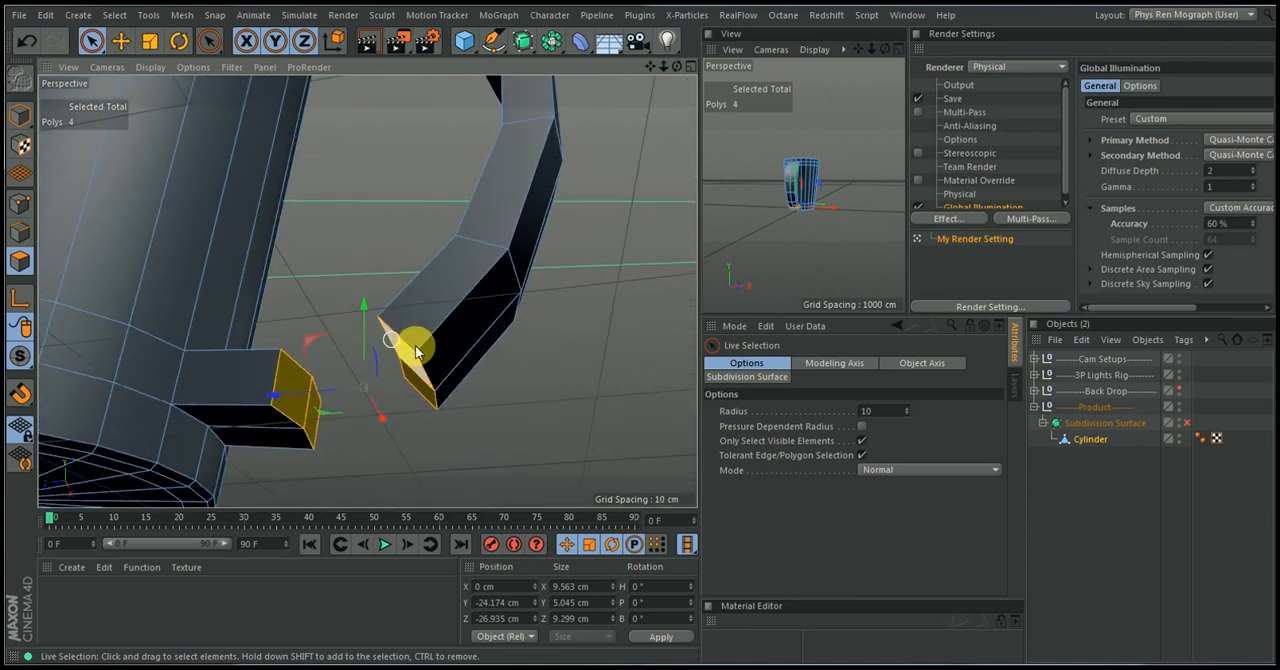
Bridge the handle's end polygons to the lower stub's end polygons to close the handle
right_click(468, 386)
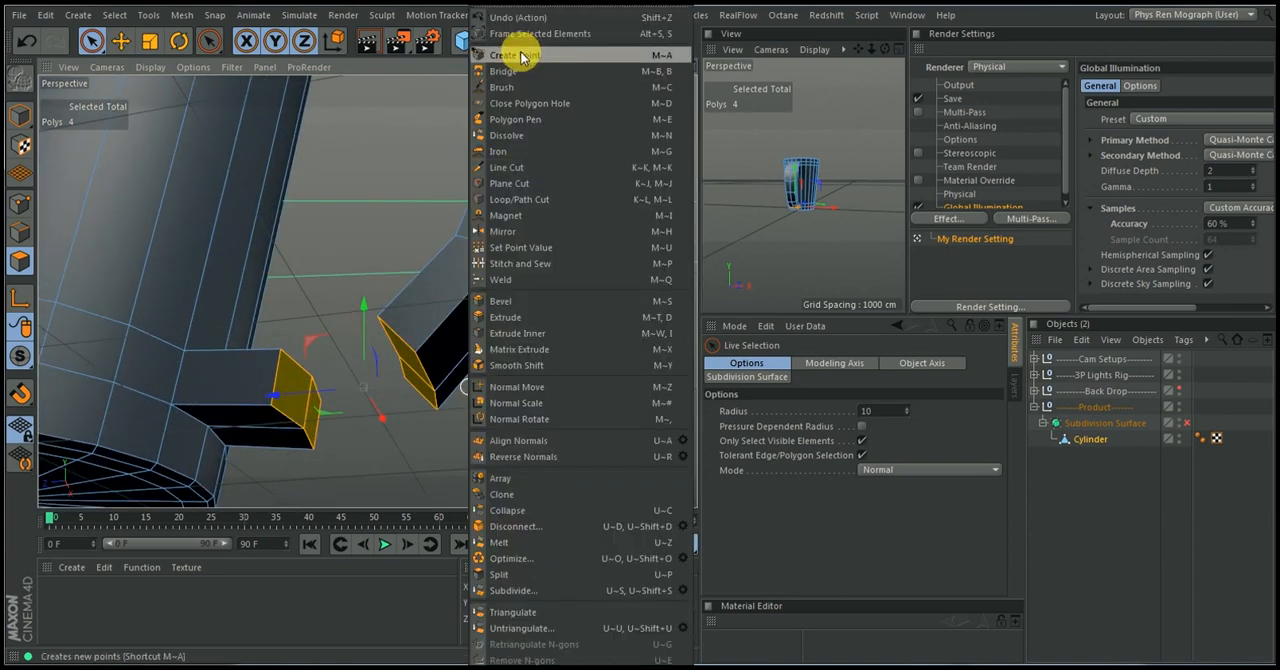
click(503, 72)
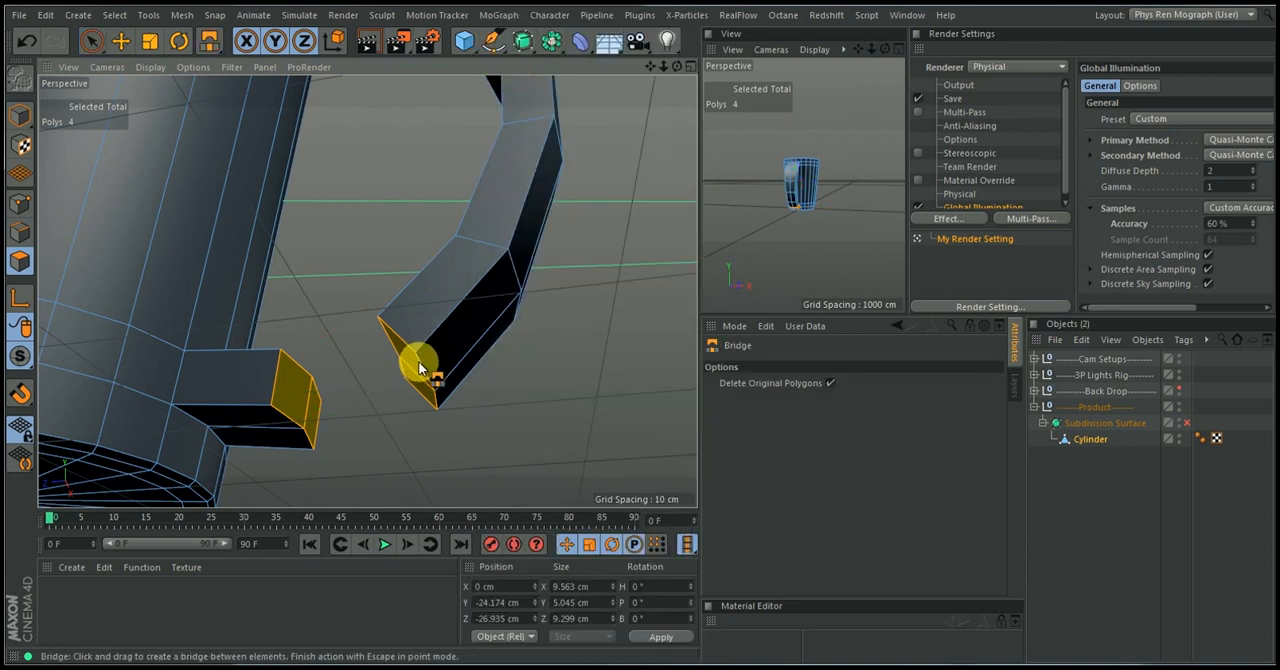
drag(421, 361, 277, 414)
alt+drag(401, 320, 352, 441)
alt+right_drag(352, 438, 310, 408)
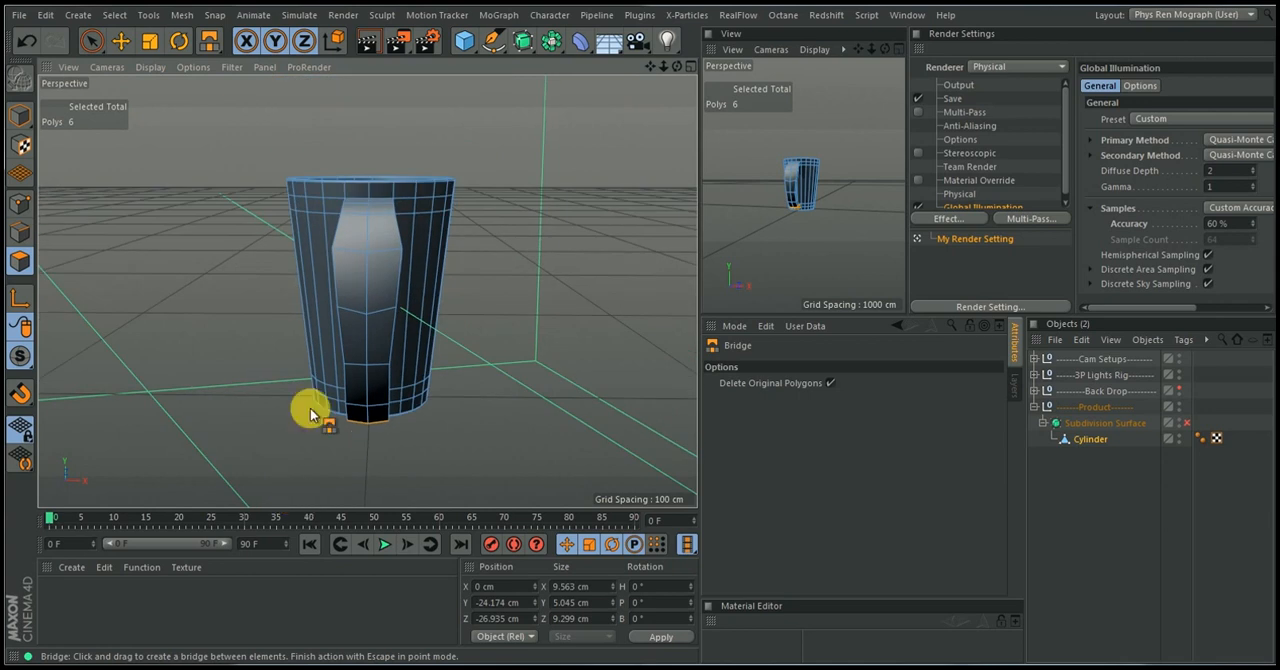
In edge mode, loop-select the edge ring around the handle's second upper bend and scale it along X to about 9.6 cm
alt+drag(340, 346, 457, 371)
click(20, 231)
key(u)
key(l)
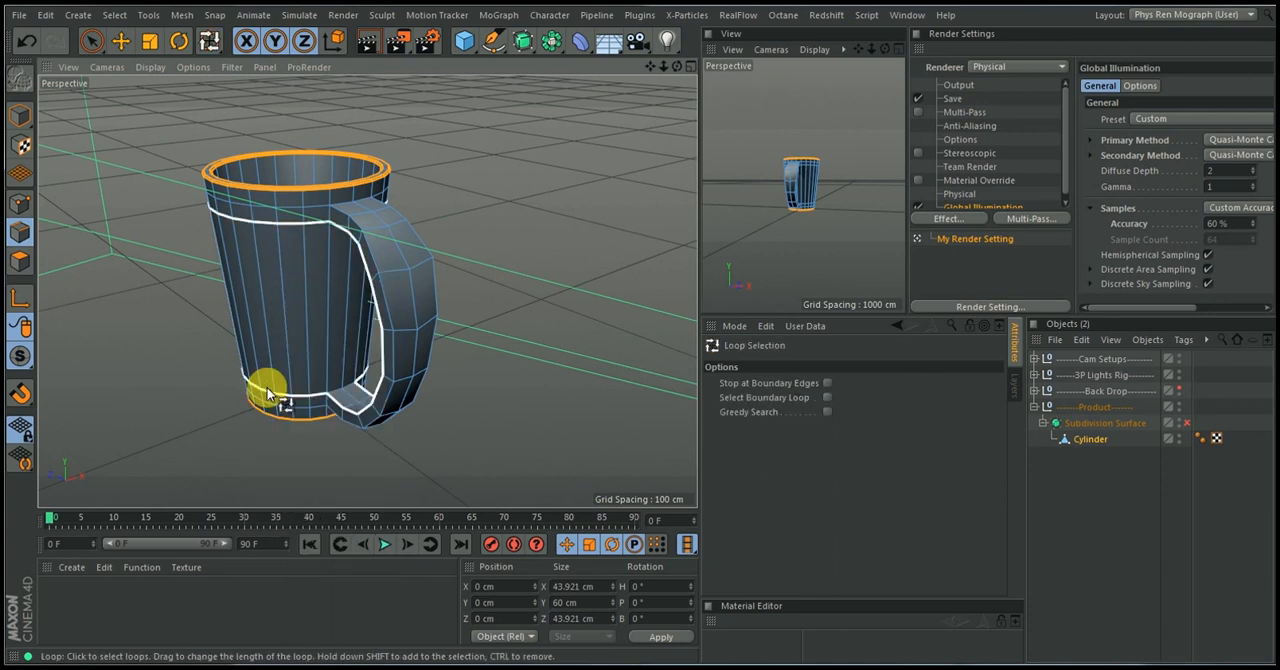
click(415, 261)
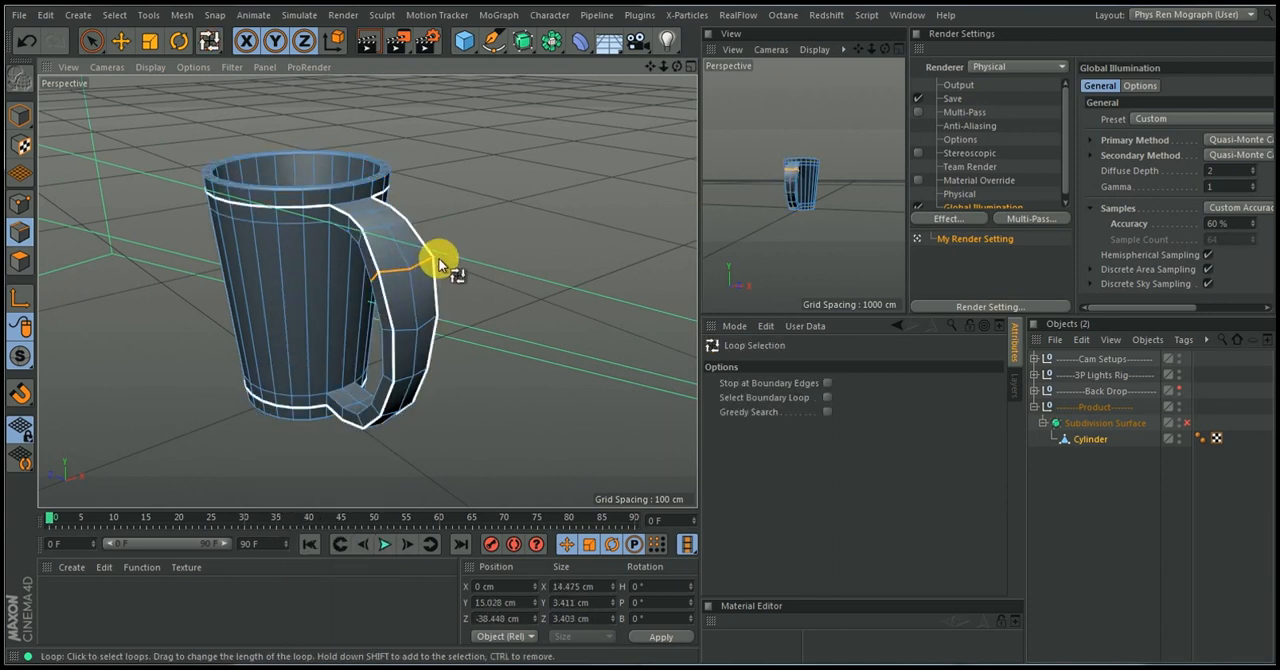
alt+drag(444, 254, 366, 289)
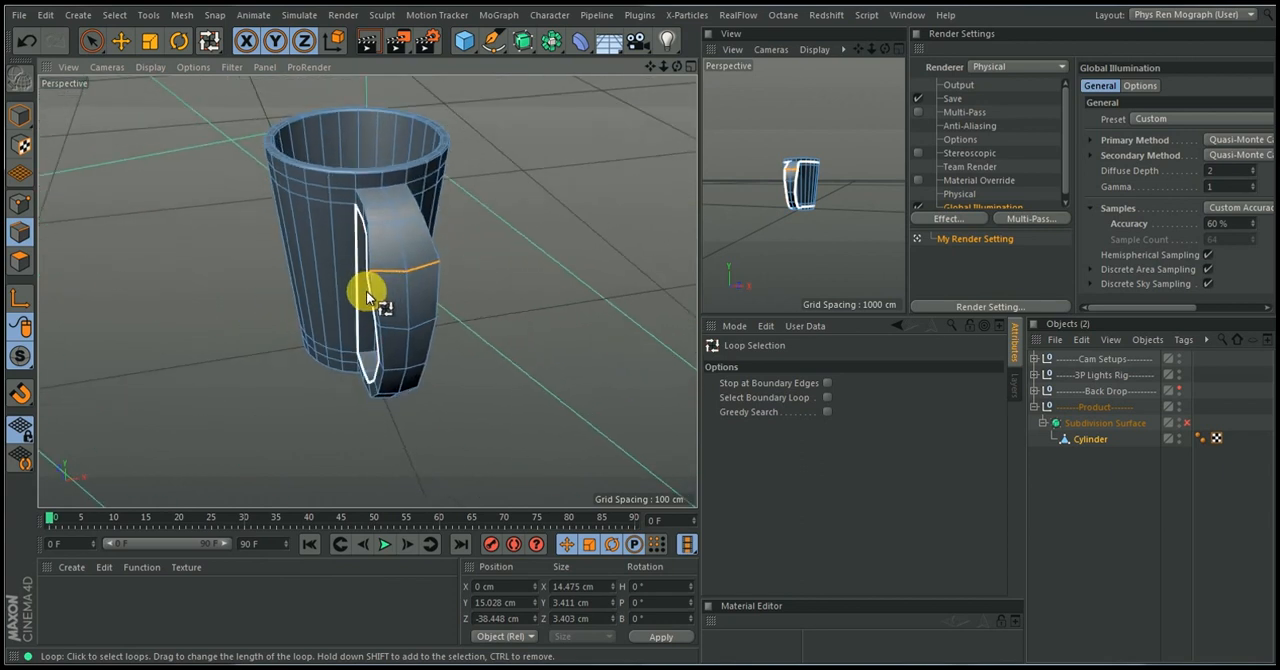
key(t)
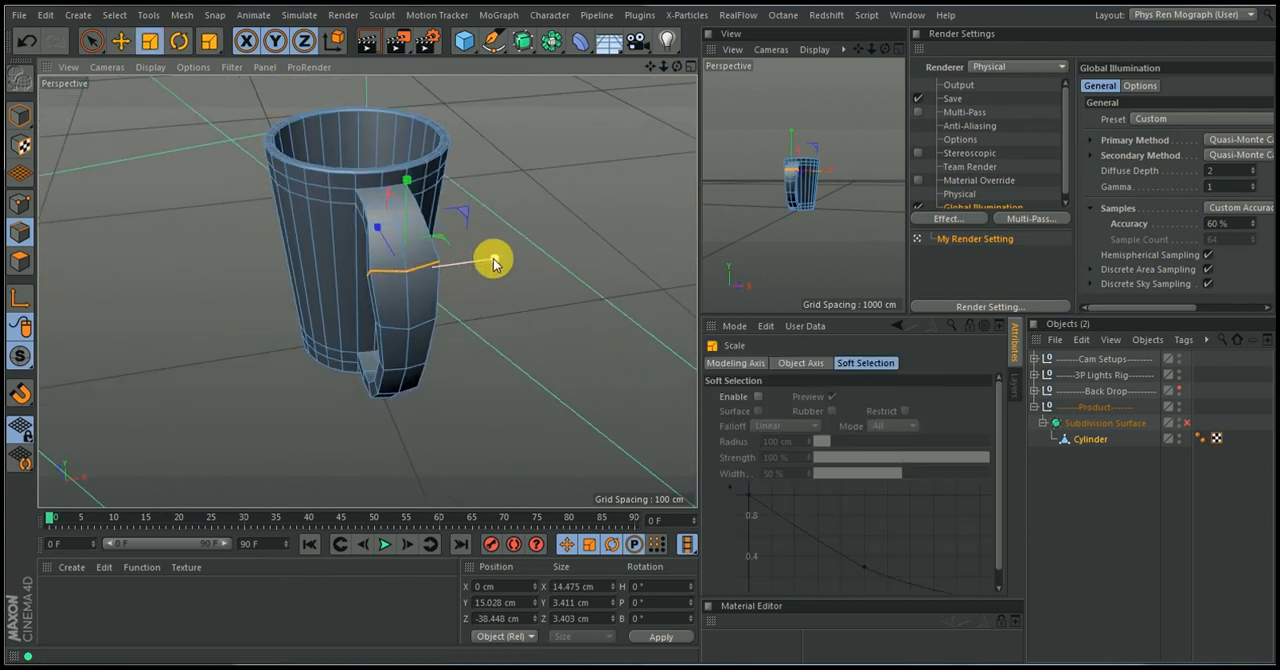
drag(486, 268, 458, 275)
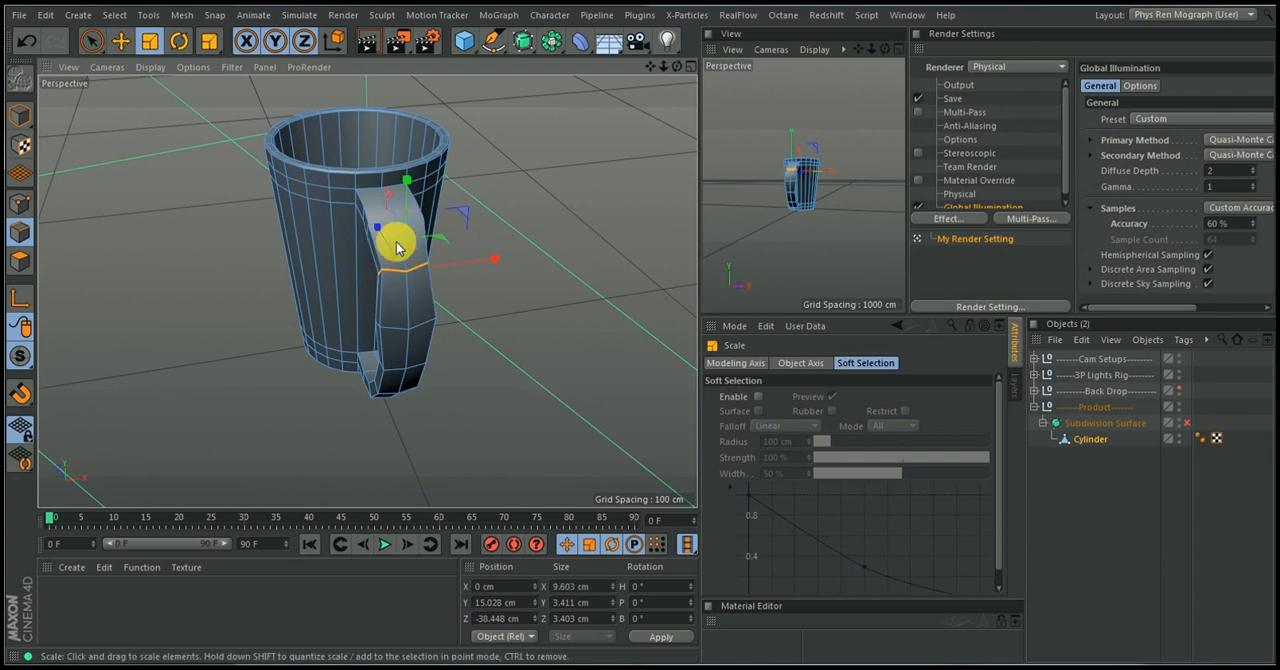
Loop-select the edge ring around the handle's first upper bend and scale it along X to about 10 cm
key(u)
key(l)
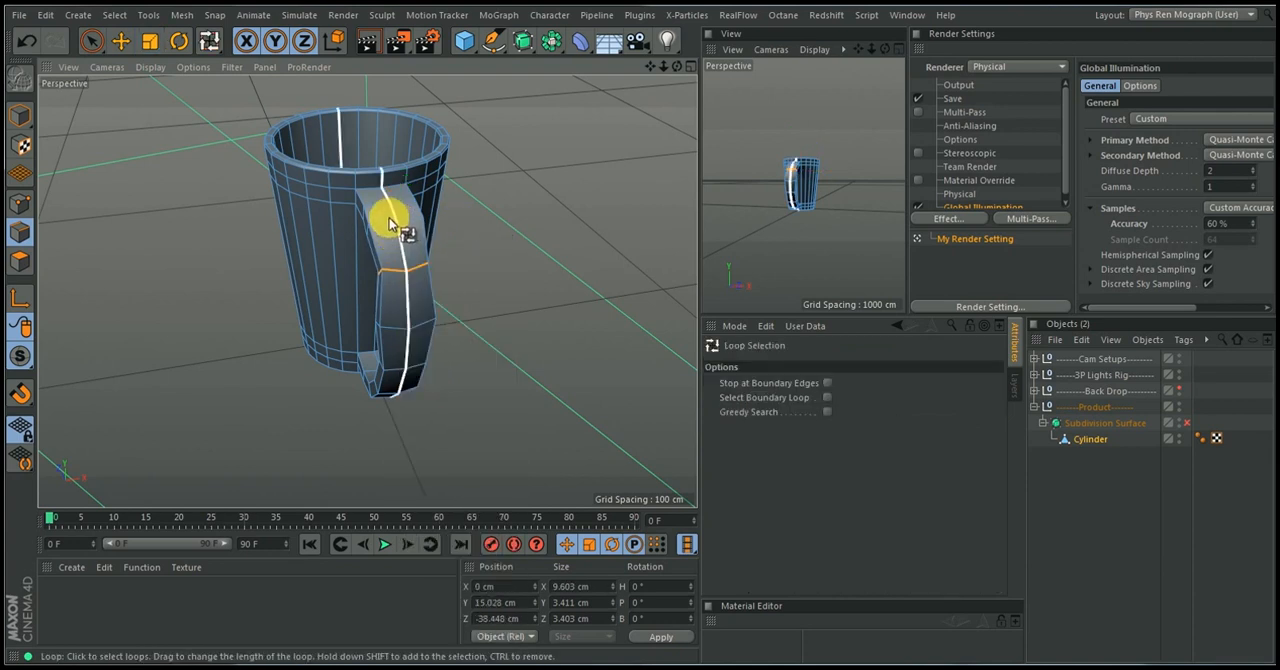
click(387, 222)
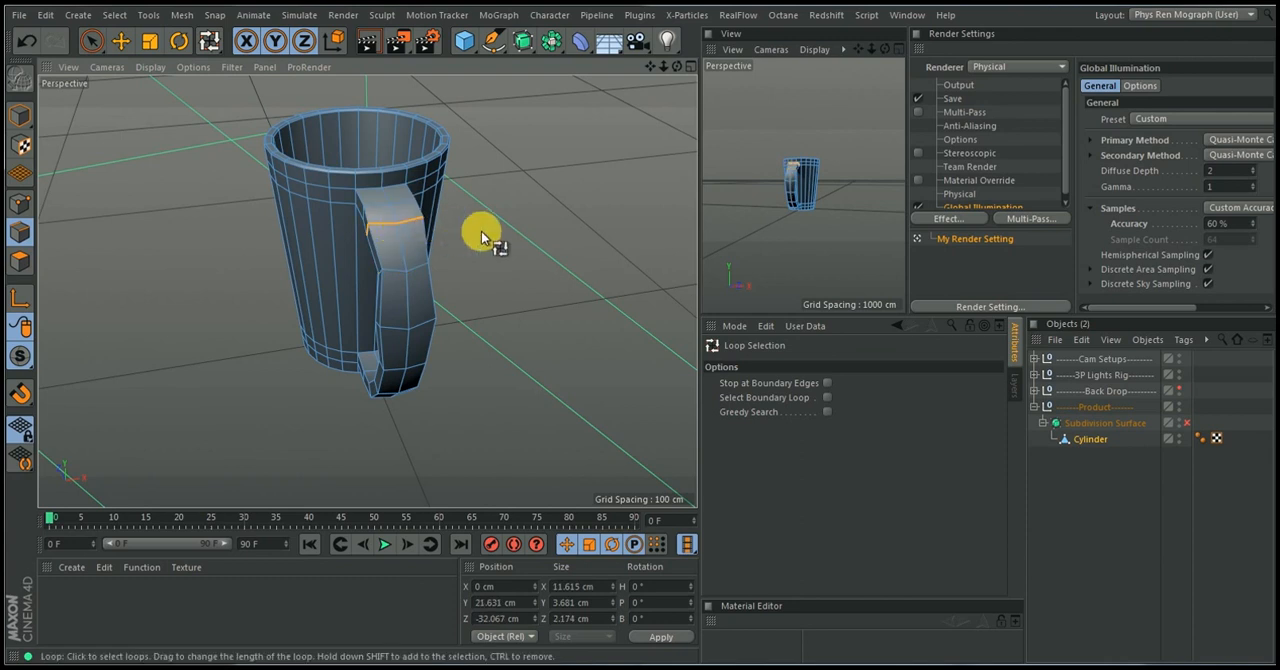
key(t)
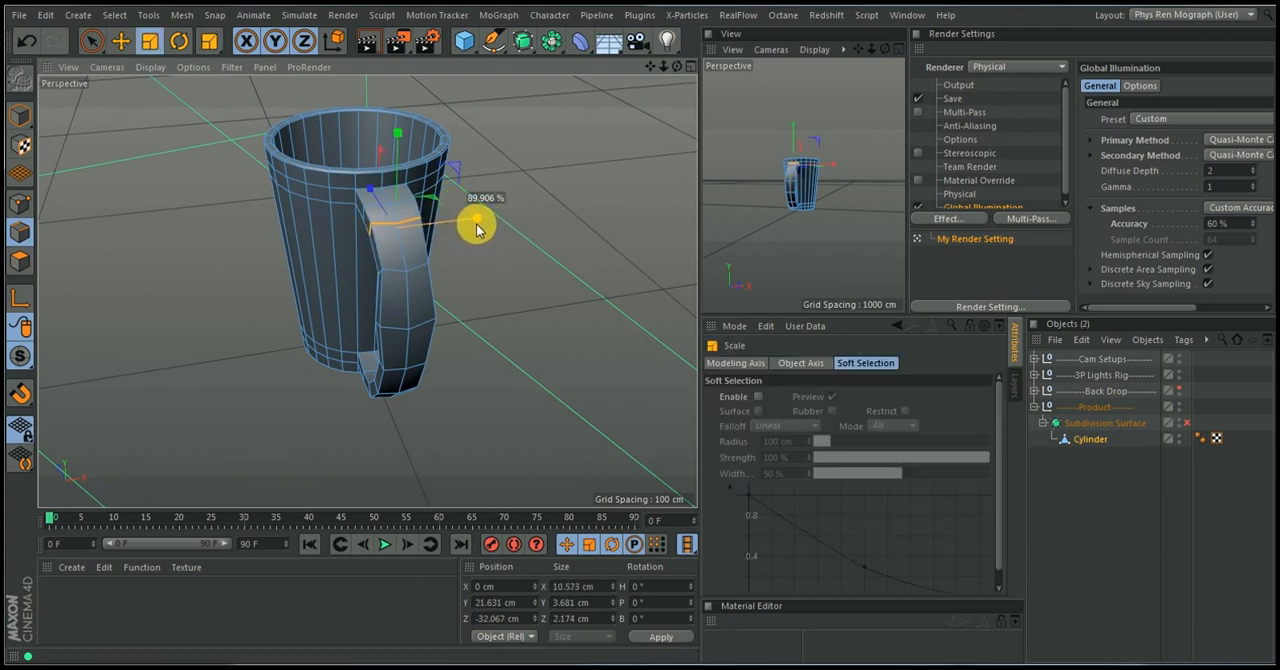
drag(475, 227, 386, 243)
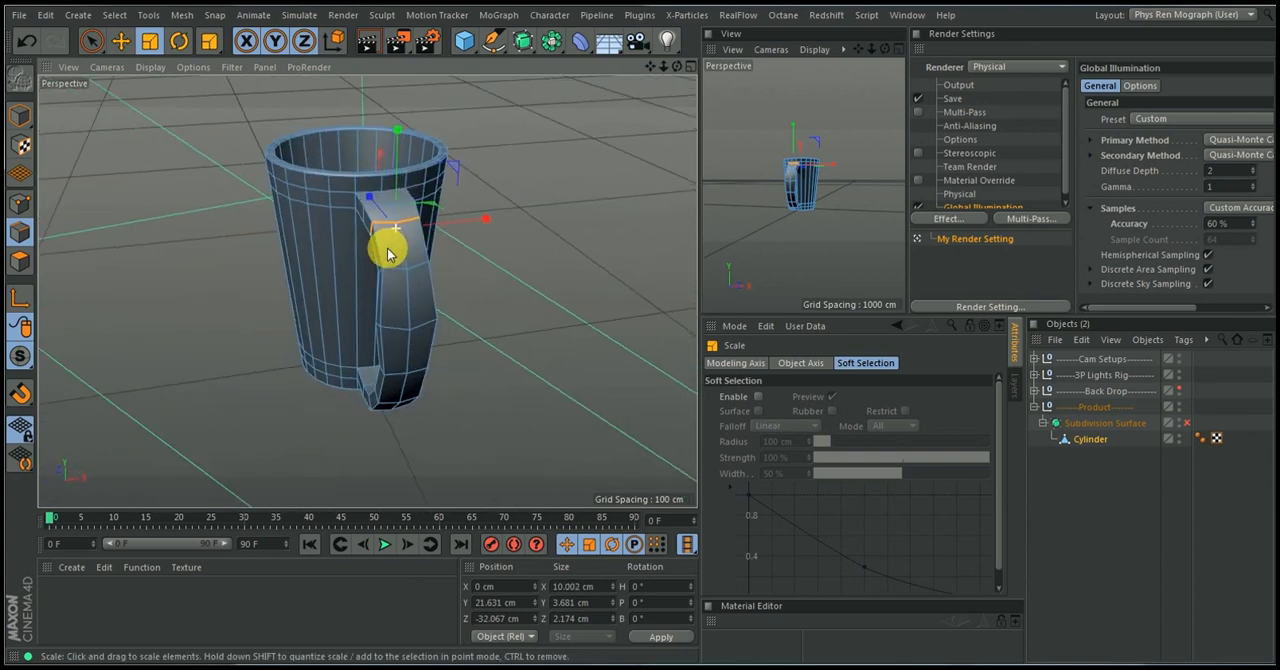
Loop-select the edge ring around the middle of the handle's outer curve and scale it along X to about 8.4 cm
alt+drag(417, 330, 420, 303)
alt+right_drag(420, 301, 432, 265)
right_click(432, 265)
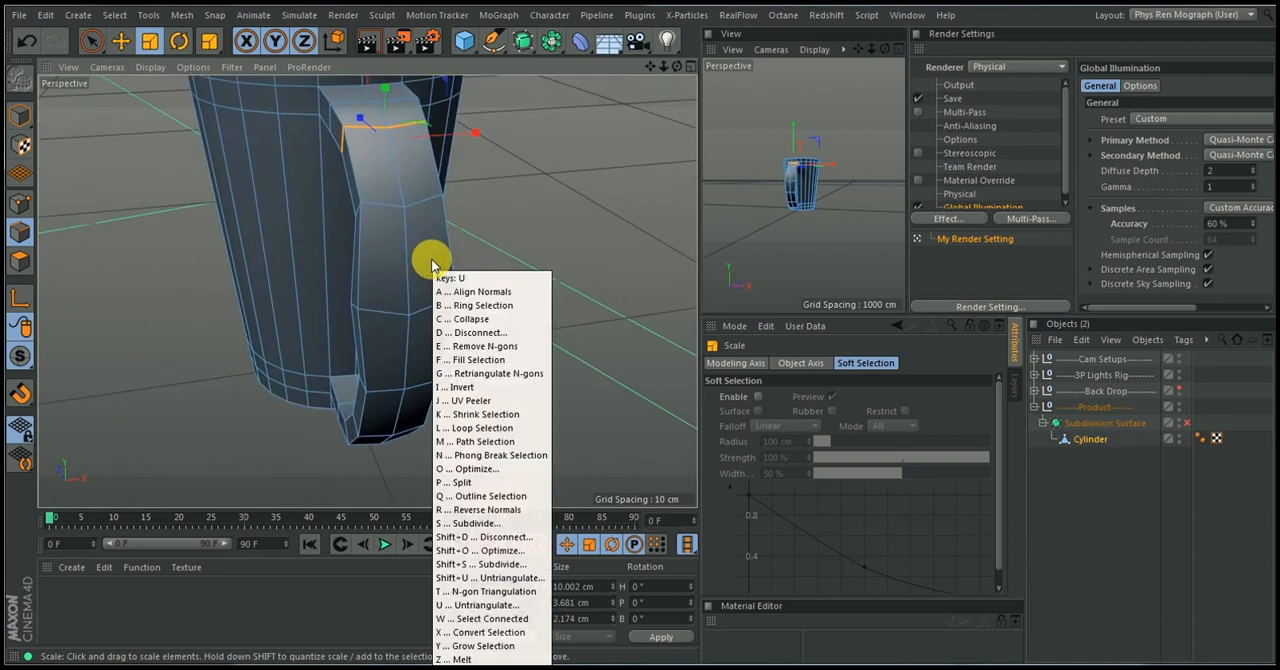
click(432, 275)
click(432, 300)
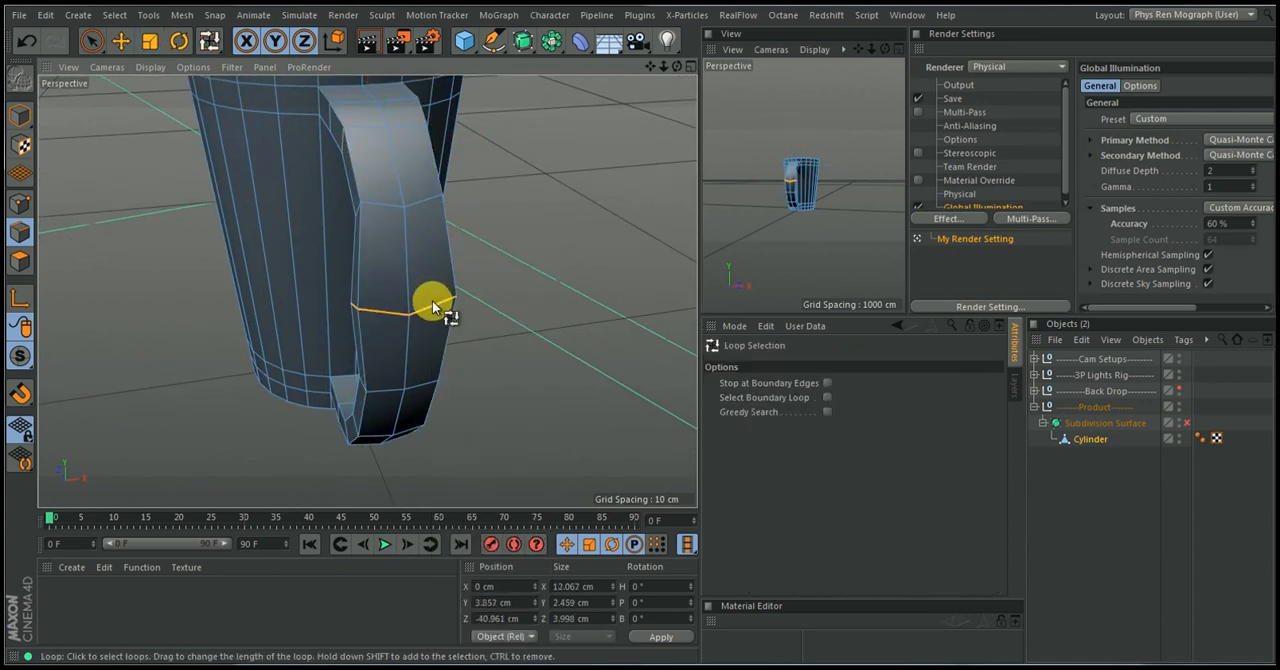
key(t)
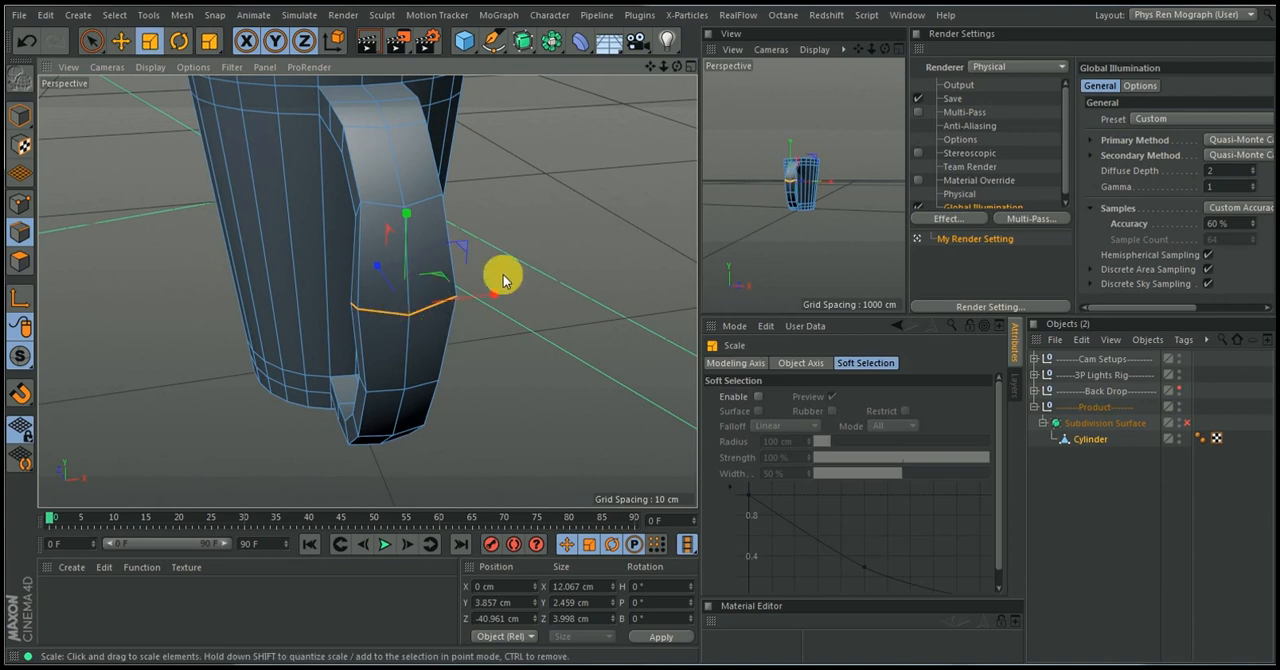
drag(500, 295, 469, 309)
Loop-select the edge ring around the handle's lower bend and scale it along X to about 8.7 cm
key(u)
key(l)
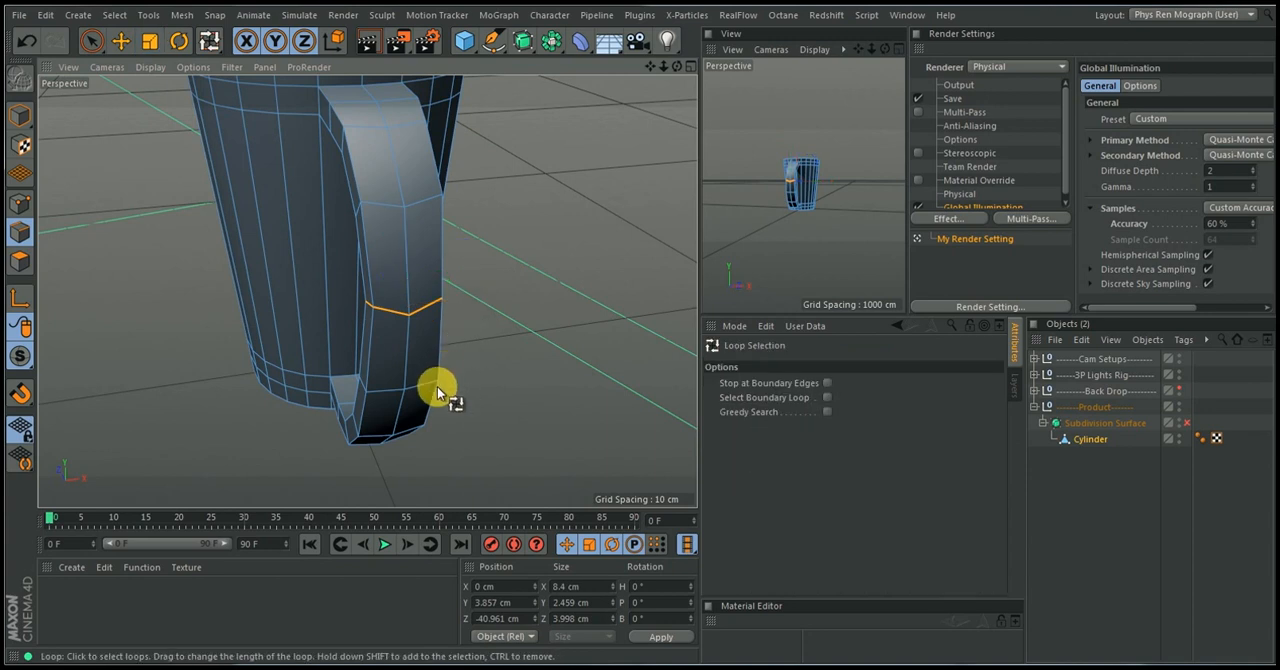
click(427, 385)
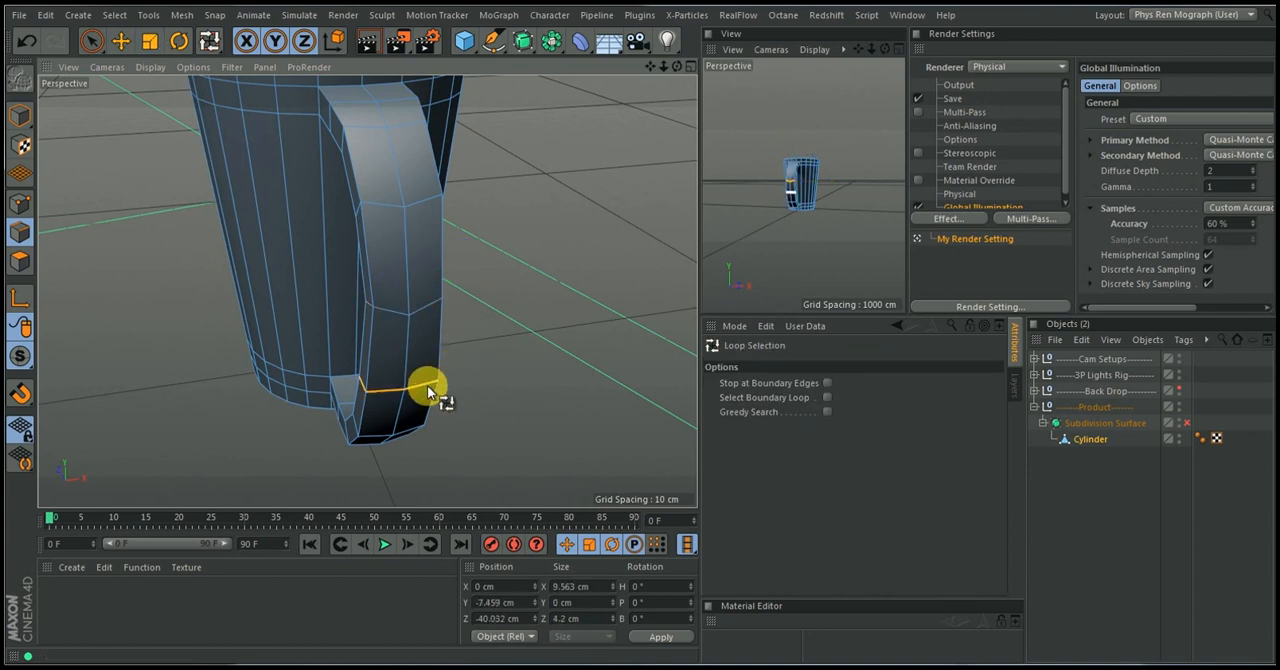
key(t)
drag(471, 380, 484, 370)
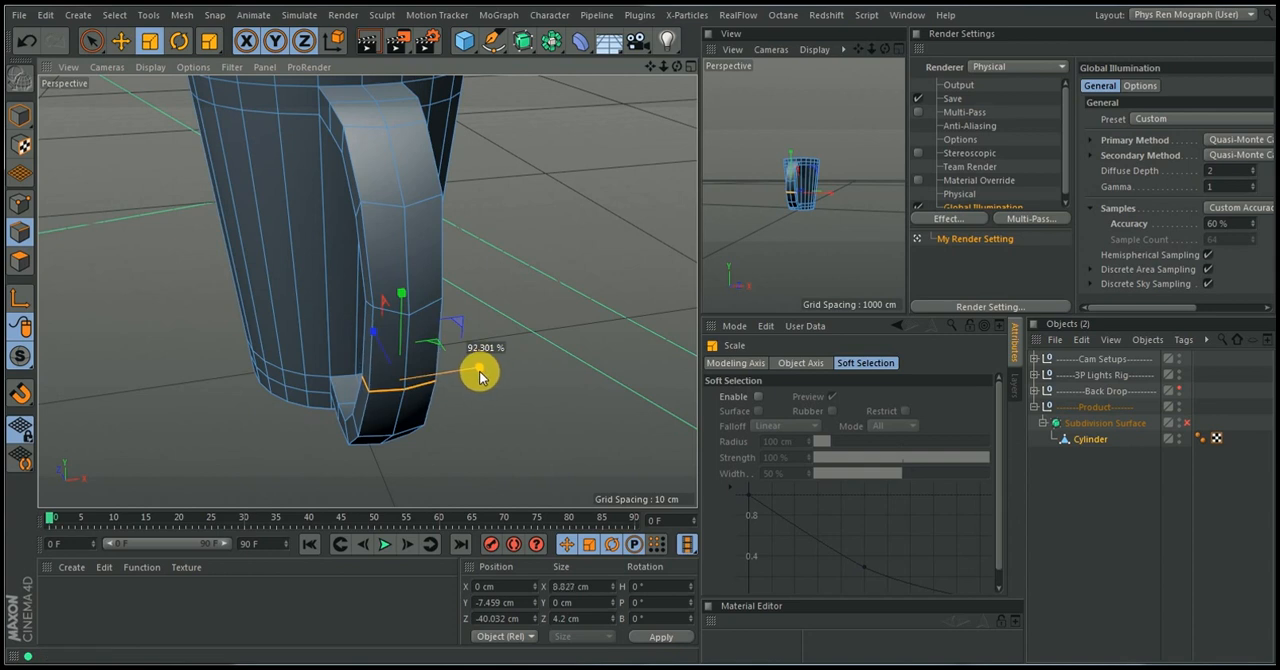
Reselect the edge ring around the middle of the handle and widen it along X to about 9.4 cm
drag(434, 385, 480, 342)
alt+middle_drag(480, 342, 552, 218)
alt+drag(493, 309, 518, 356)
alt+right_drag(516, 361, 489, 420)
alt+drag(505, 330, 177, 343)
key(u)
key(l)
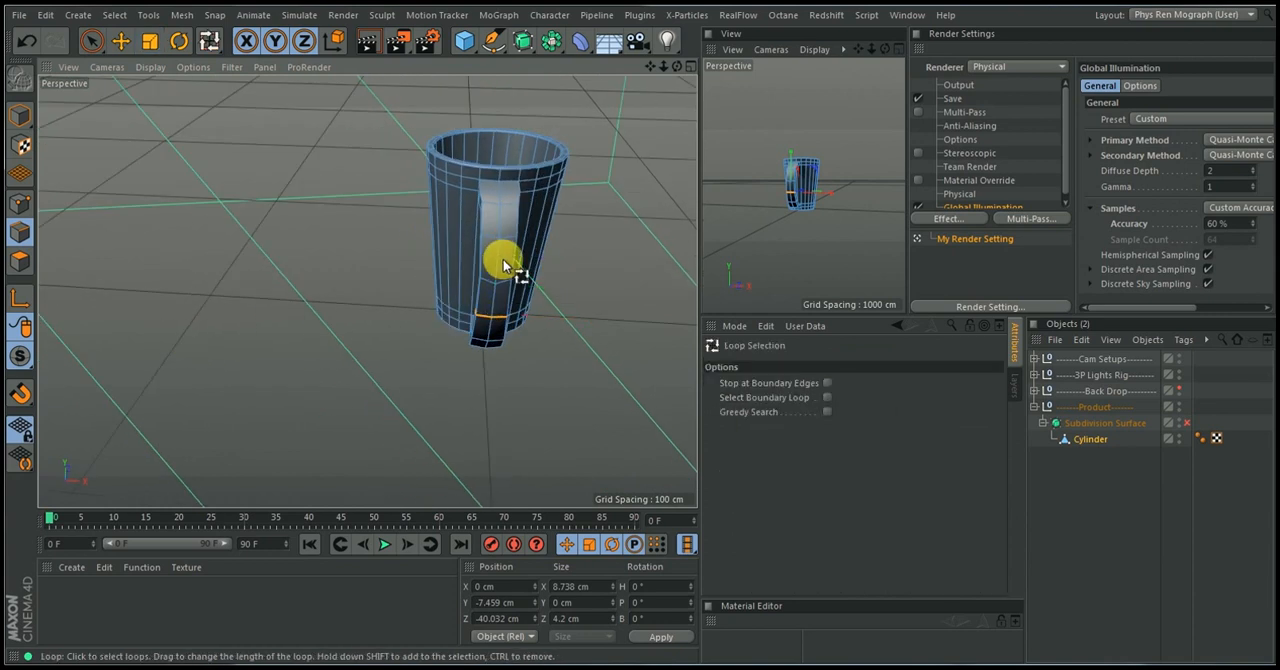
click(505, 290)
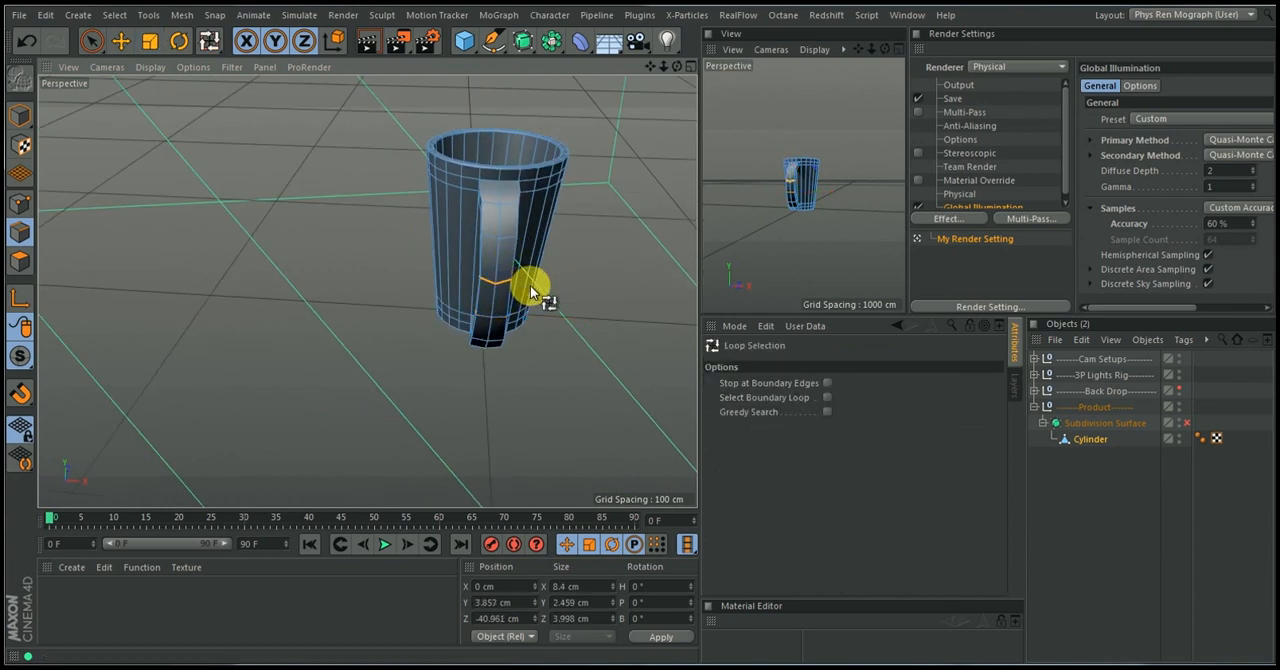
key(t)
drag(531, 284, 585, 289)
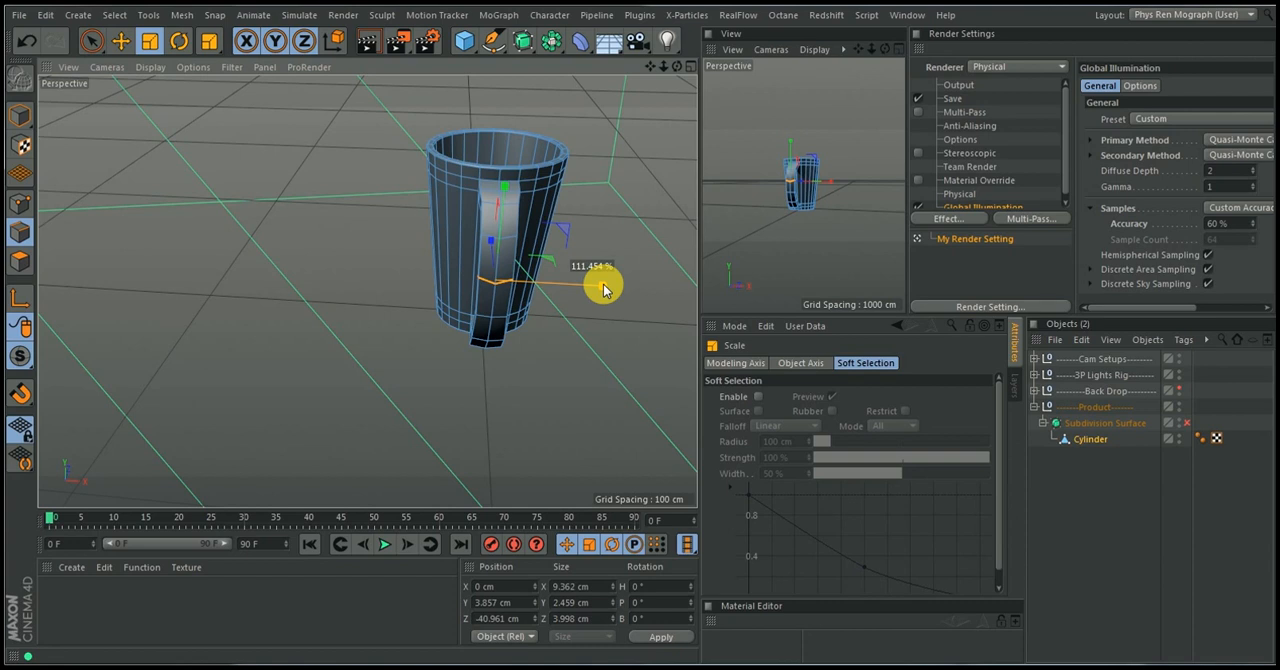
Enable the Subdivision Surface and deselect all objects to inspect the smoothed cup and handle
drag(603, 289, 583, 306)
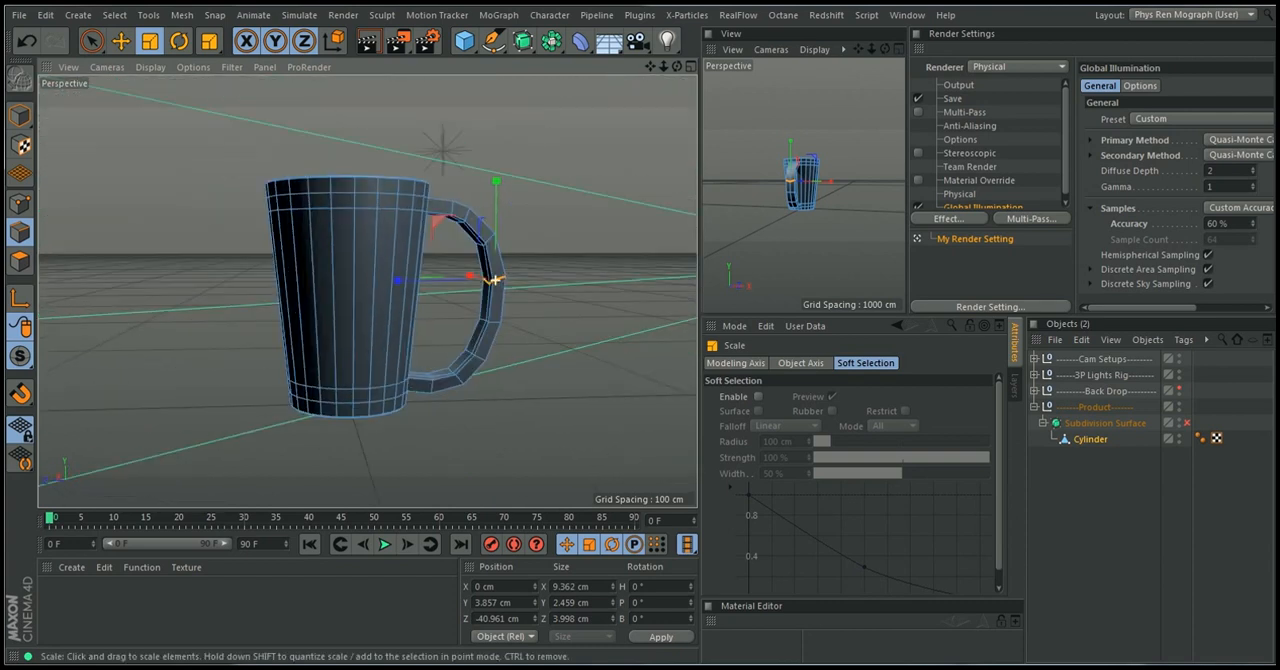
alt+drag(495, 280, 420, 297)
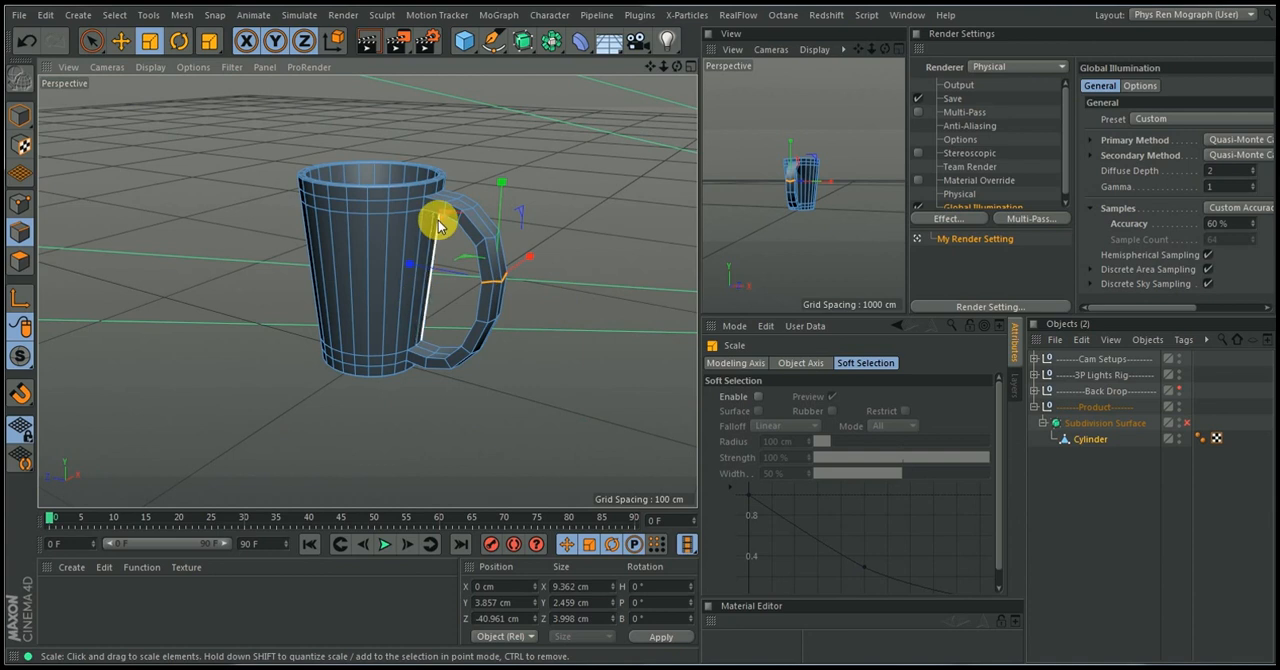
mouse_move(438, 226)
alt+right_down()
mouse_move(460, 170)
mouse_move(451, 194)
alt+right_up()
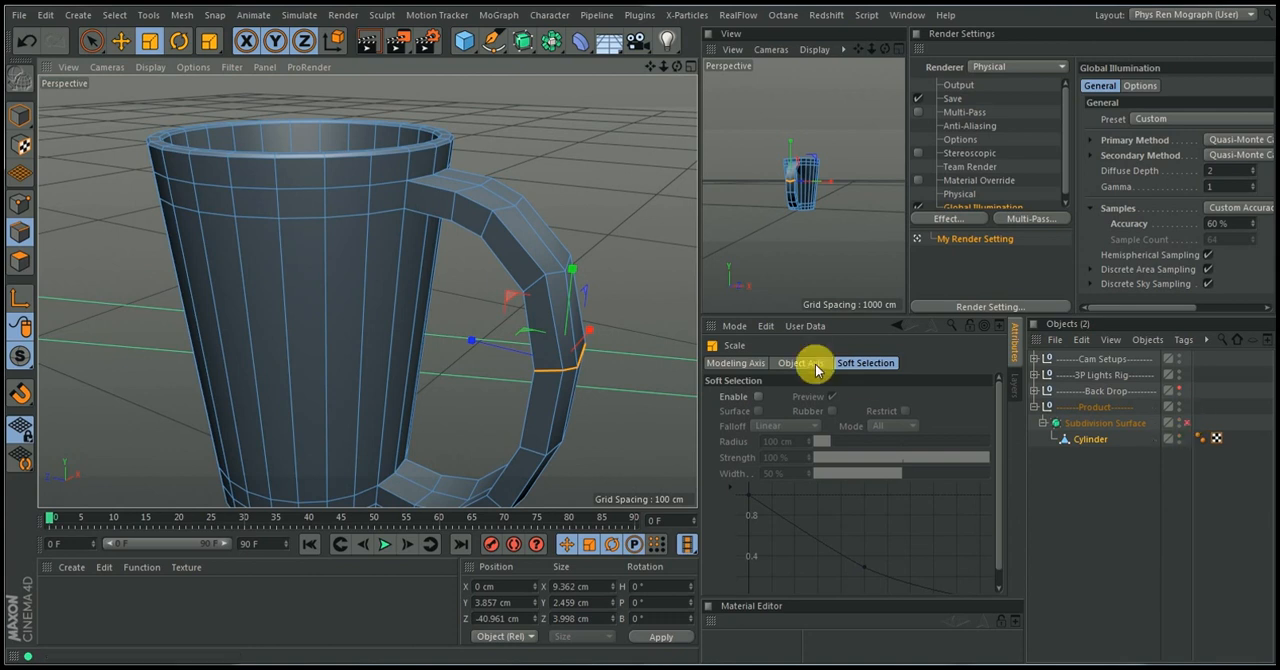
mouse_move(450, 203)
alt+mouse_down()
mouse_move(417, 212)
mouse_move(537, 217)
mouse_move(468, 264)
mouse_move(472, 230)
alt+mouse_up()
alt+right_drag(453, 264, 445, 293)
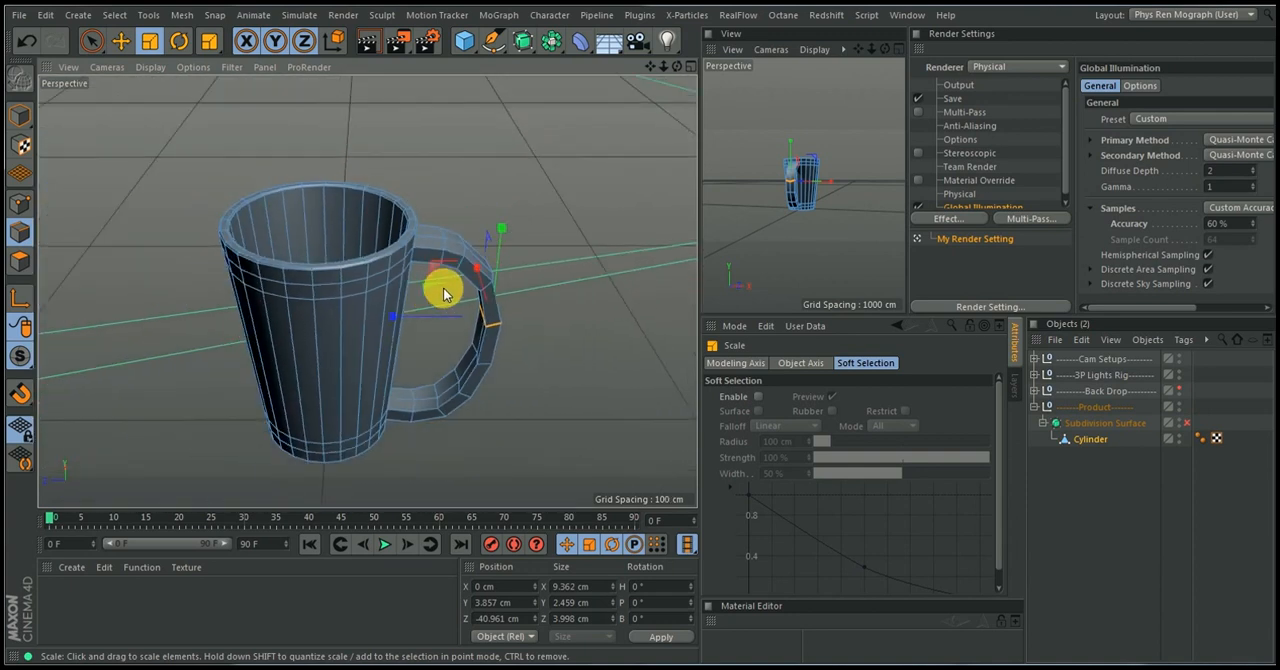
alt+drag(411, 299, 389, 291)
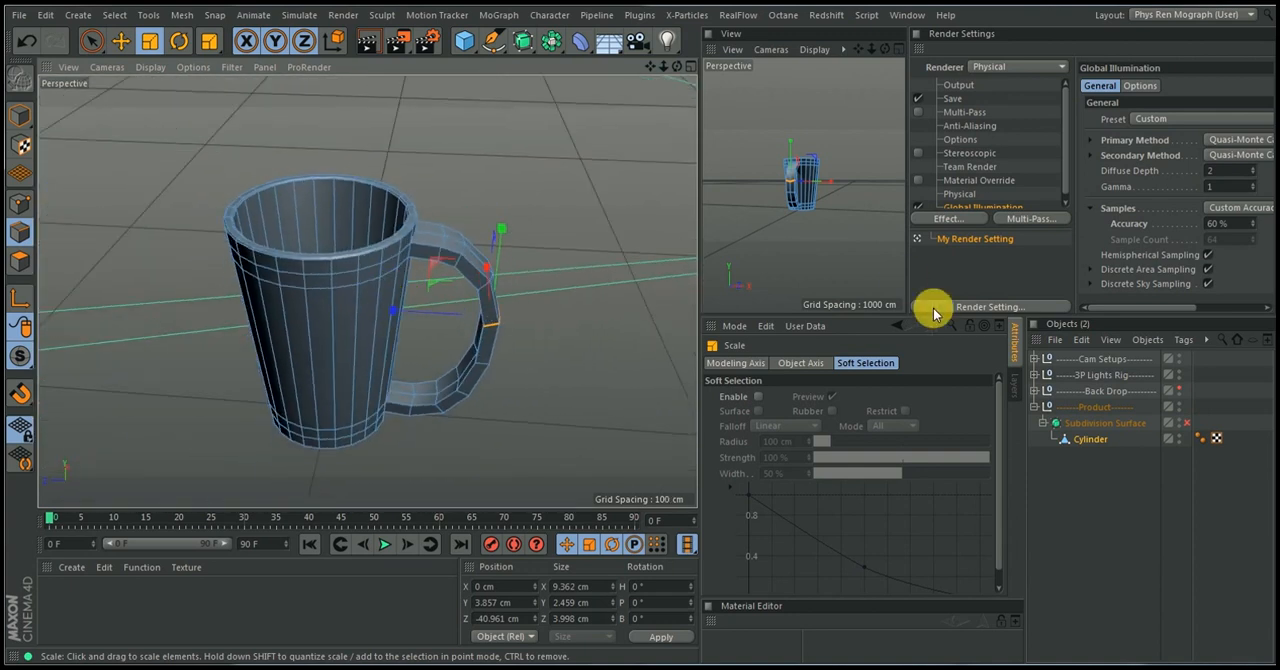
click(1184, 424)
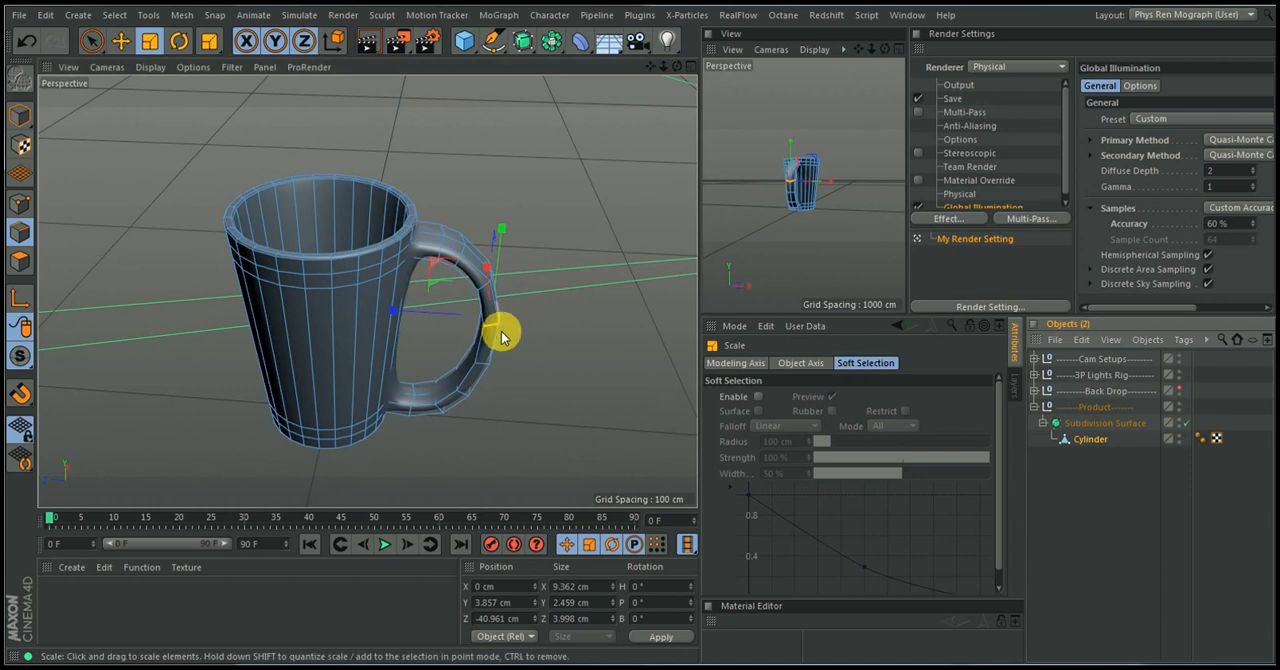
alt+drag(499, 330, 434, 246)
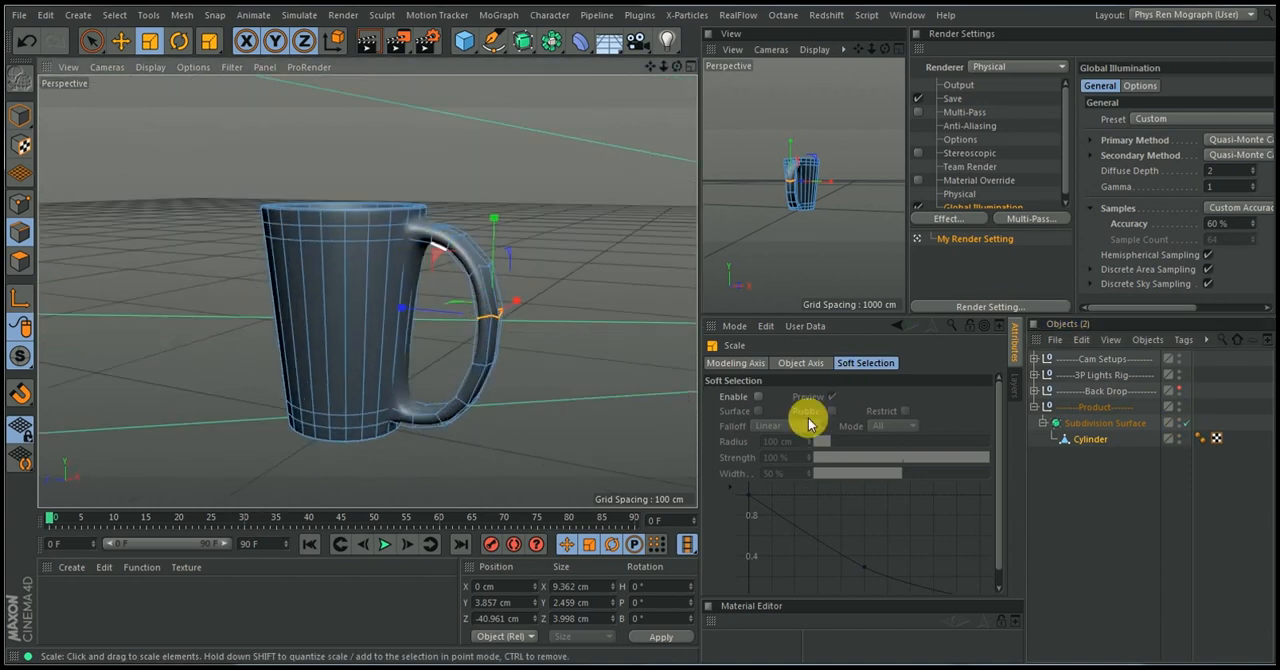
click(1056, 530)
alt+drag(463, 311, 422, 290)
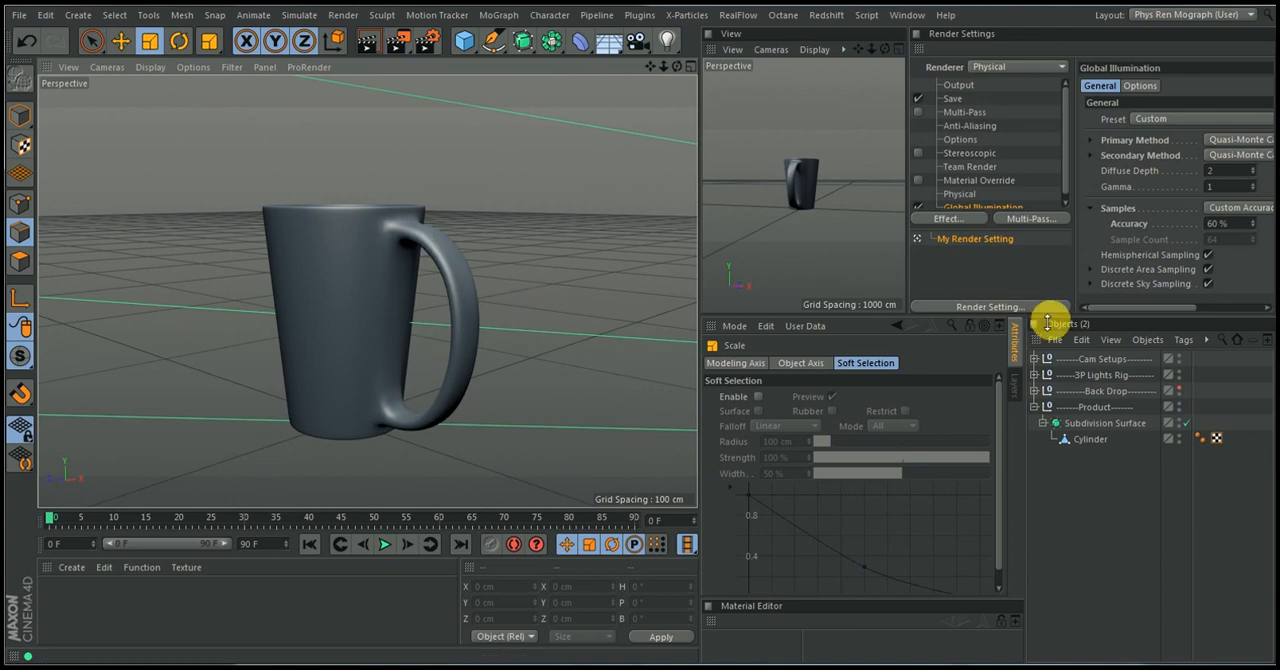
Turn off the Subdivision Surface and select the cylinder's edge loops along both inner sides of the handle
click(1105, 440)
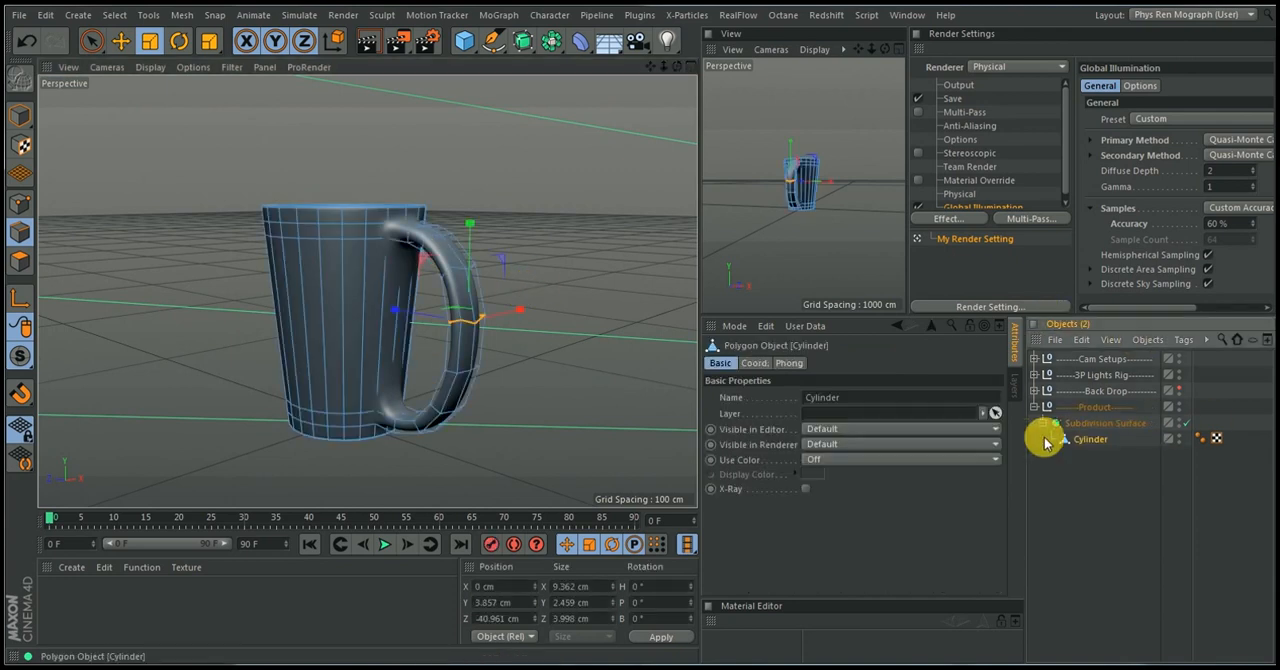
key(q)
alt+right_drag(484, 252, 488, 208)
alt+drag(396, 247, 470, 226)
click(123, 40)
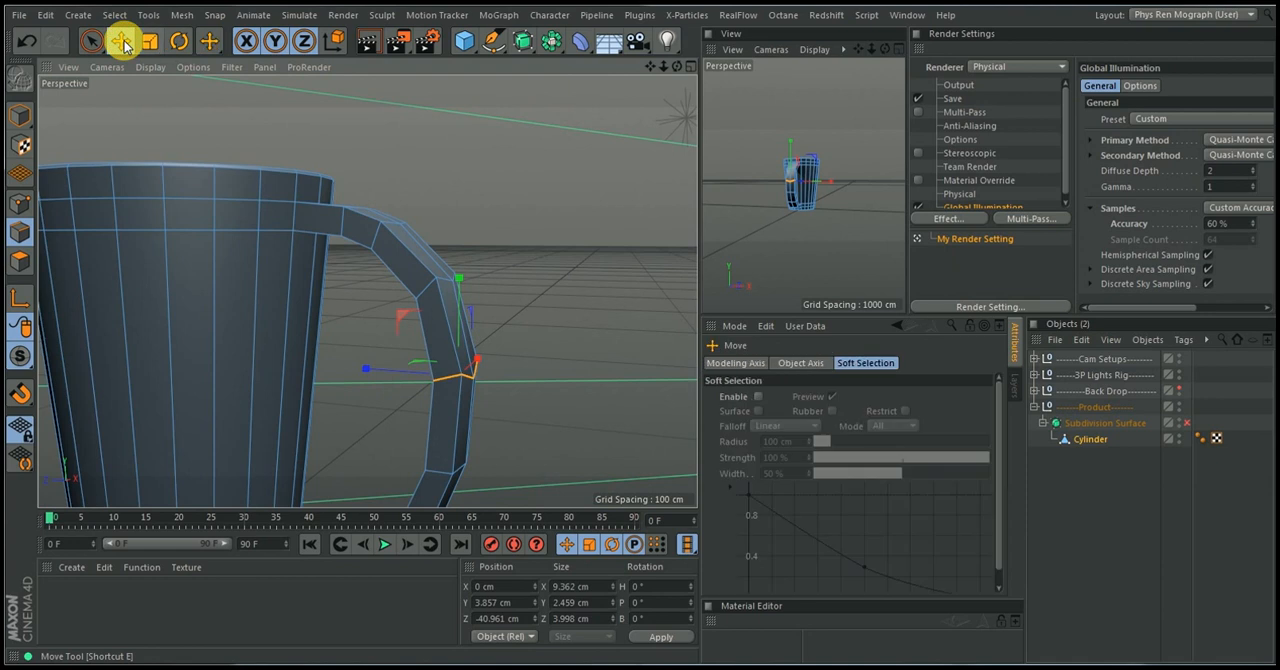
double_click(390, 272)
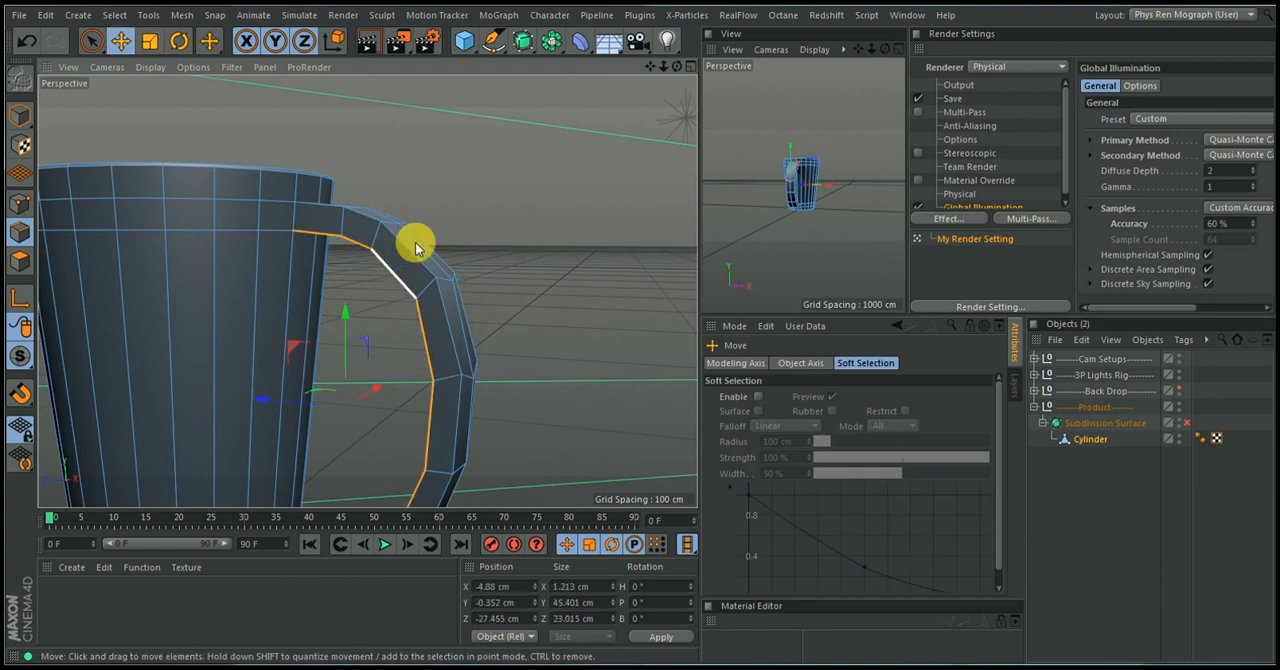
scroll(396, 249, down, 3)
alt+drag(422, 305, 109, 323)
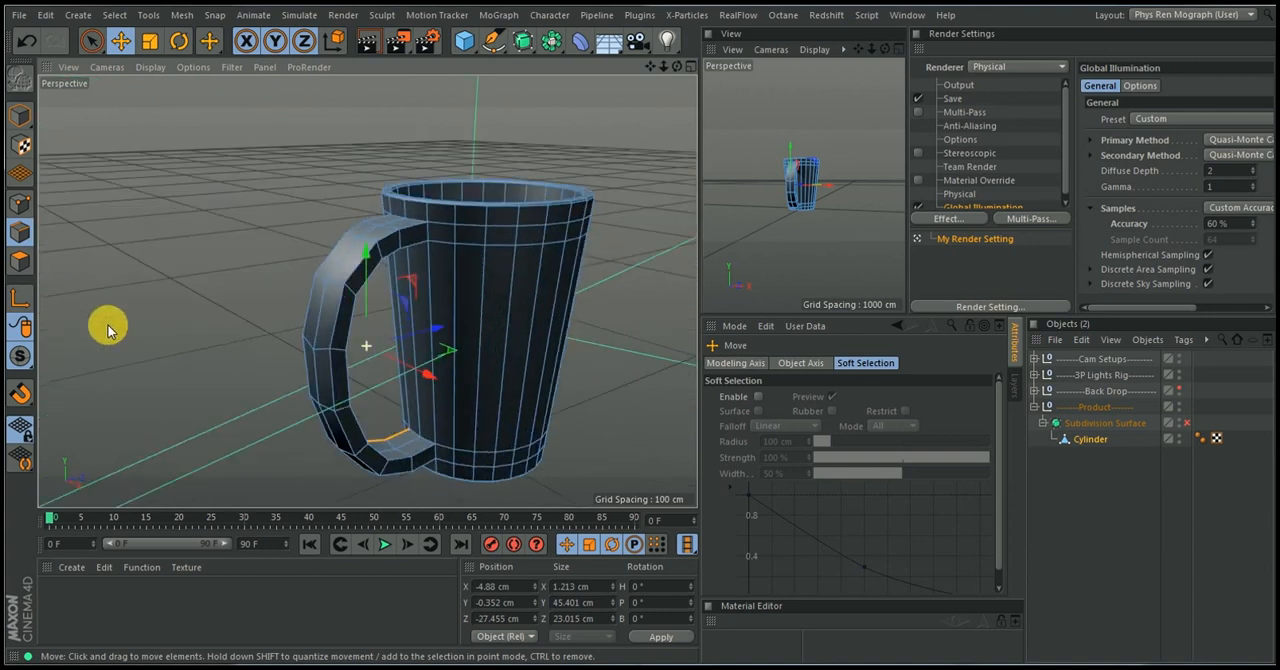
double_click(420, 455)
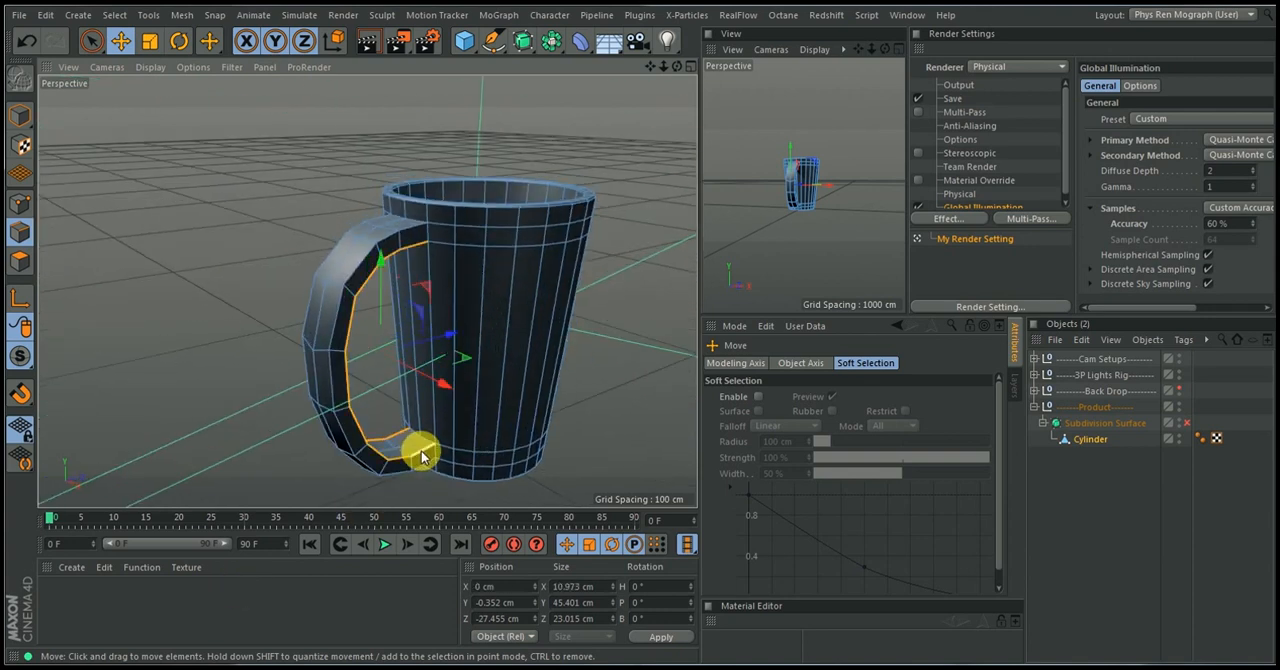
Add a symmetrical pair of loop cuts around the cup body at 0.999% offset, just below the handle's upper joint
alt+drag(438, 250, 666, 171)
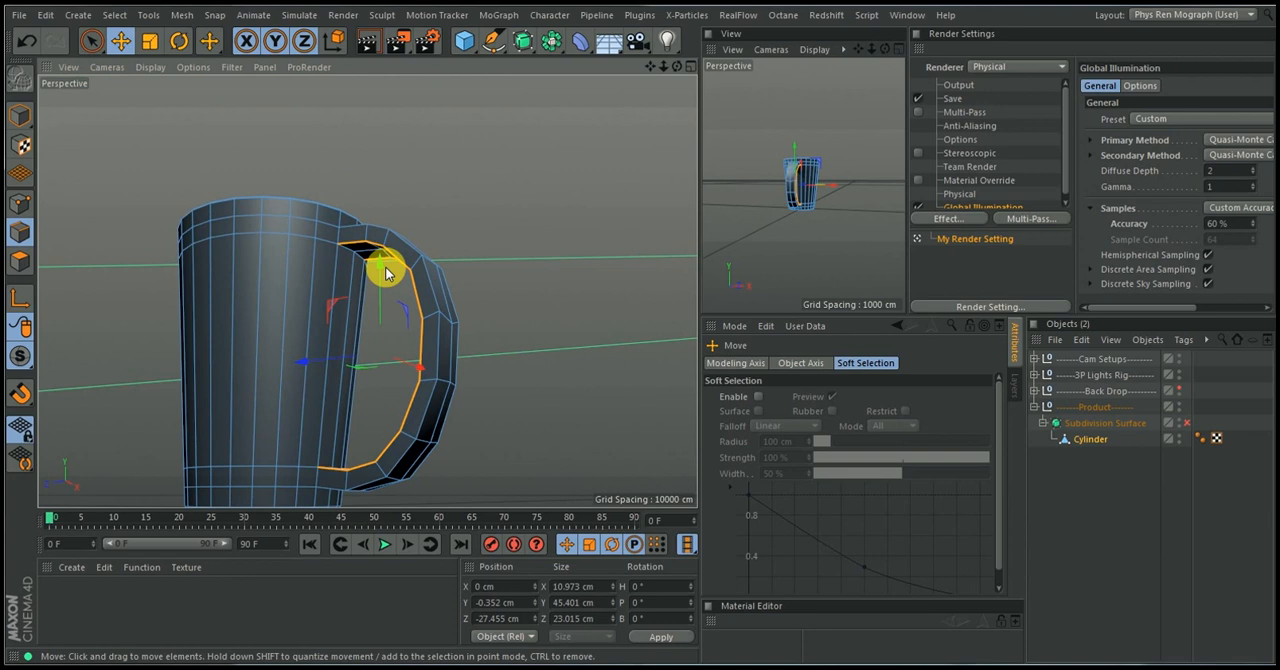
scroll(388, 272, up, 6)
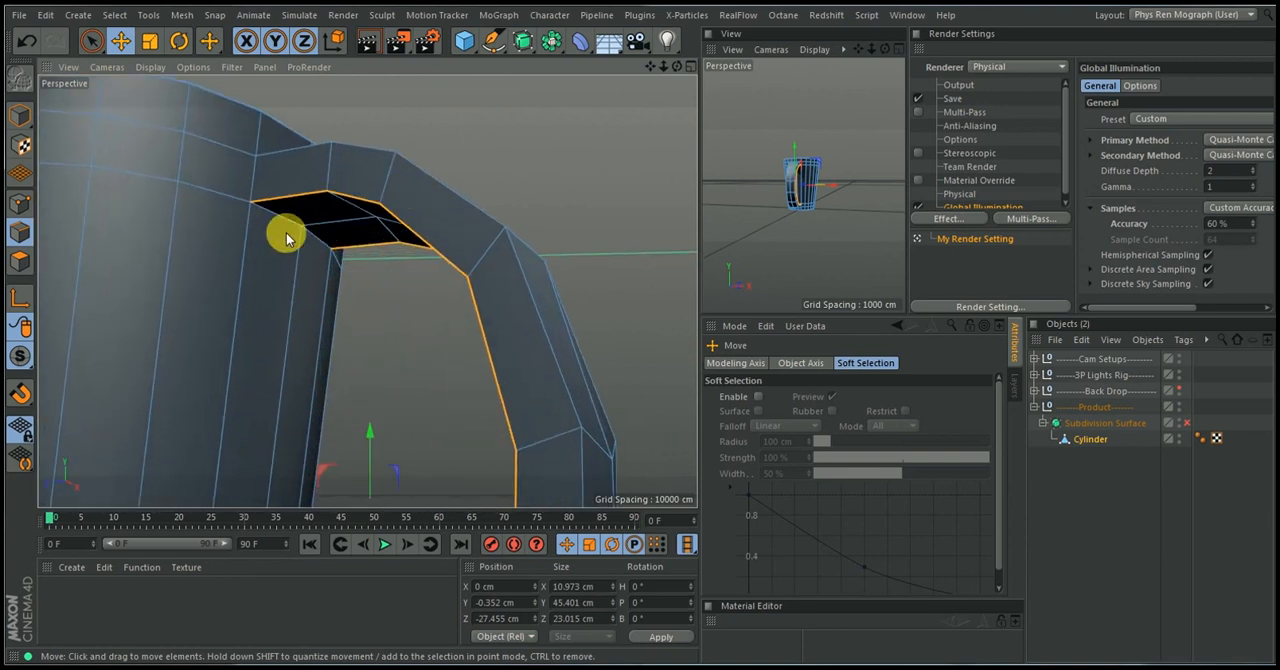
alt+drag(300, 232, 386, 240)
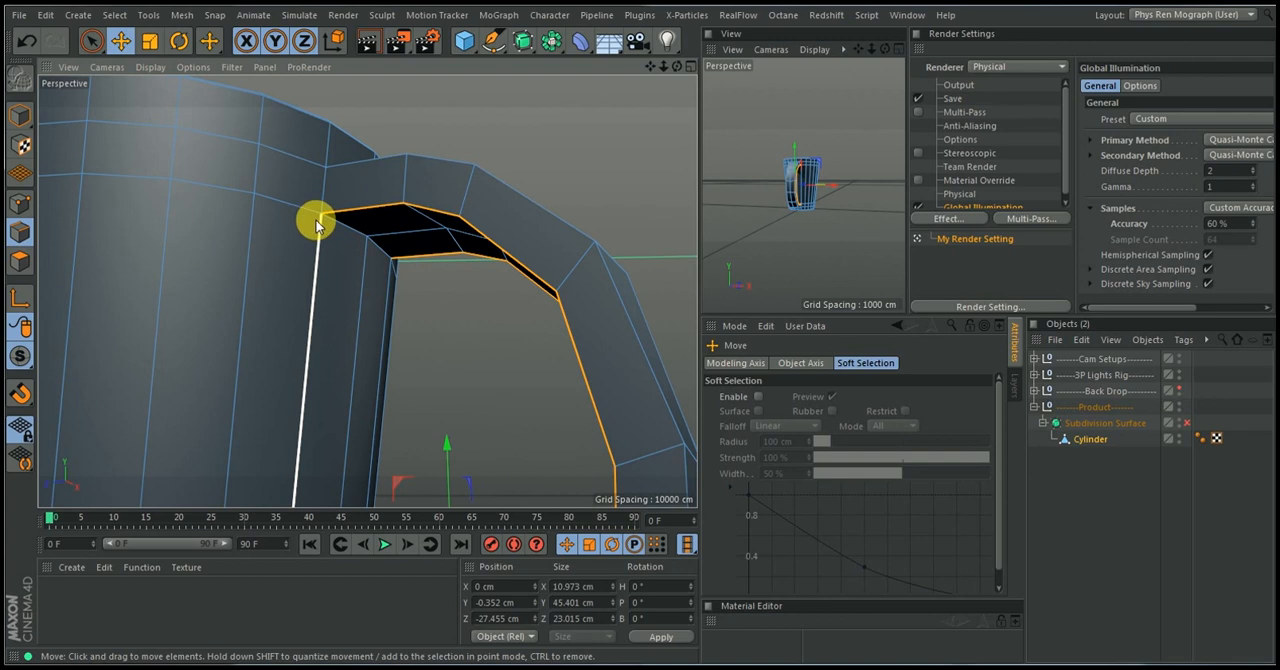
key(k)
key(l)
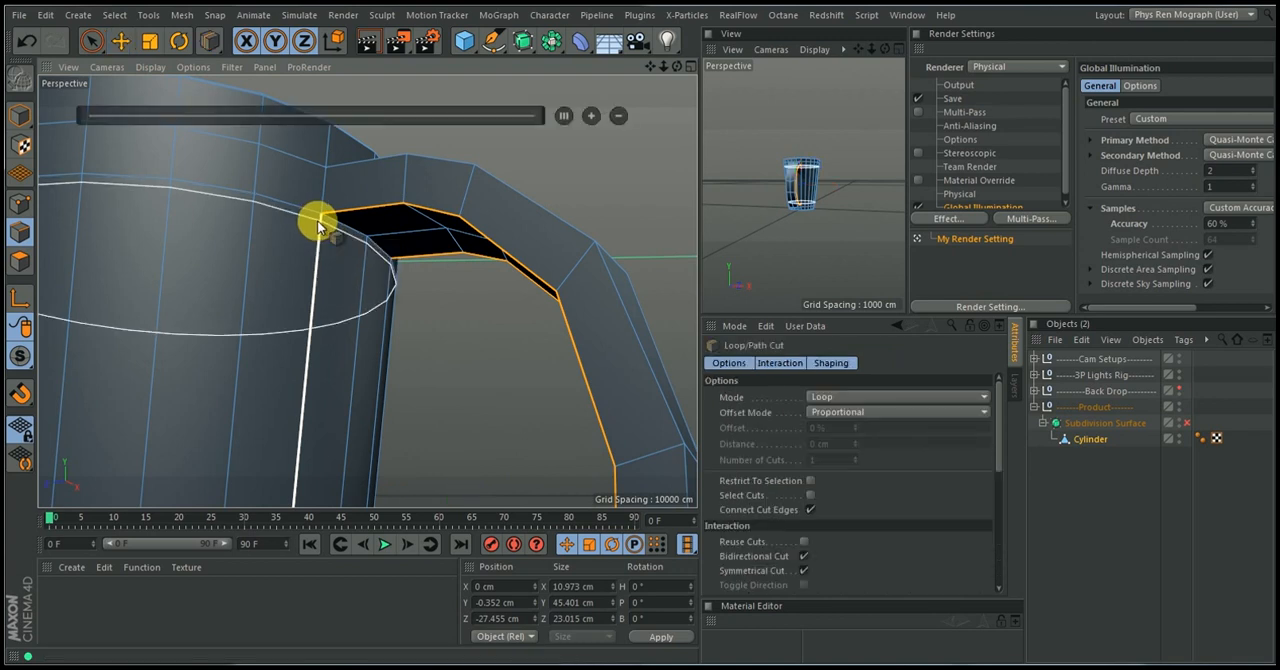
click(318, 219)
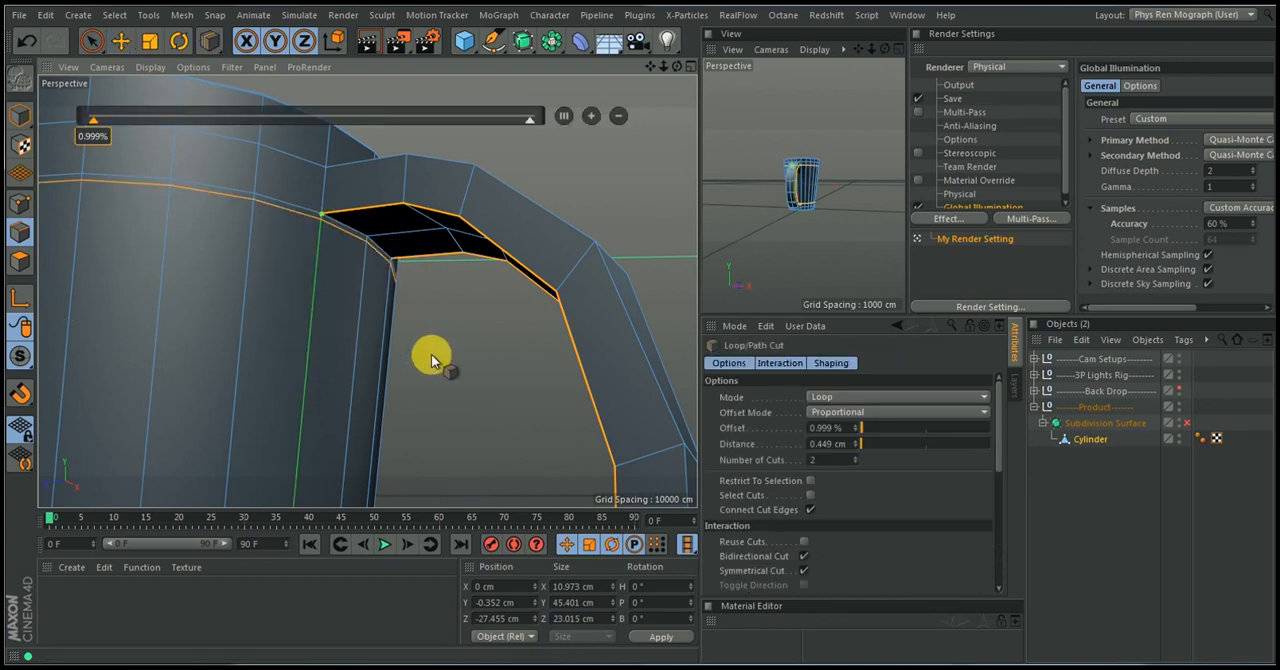
Turn the Subdivision Surface back on, deselect the cylinder and examine the smoothed upper handle joint
click(1187, 423)
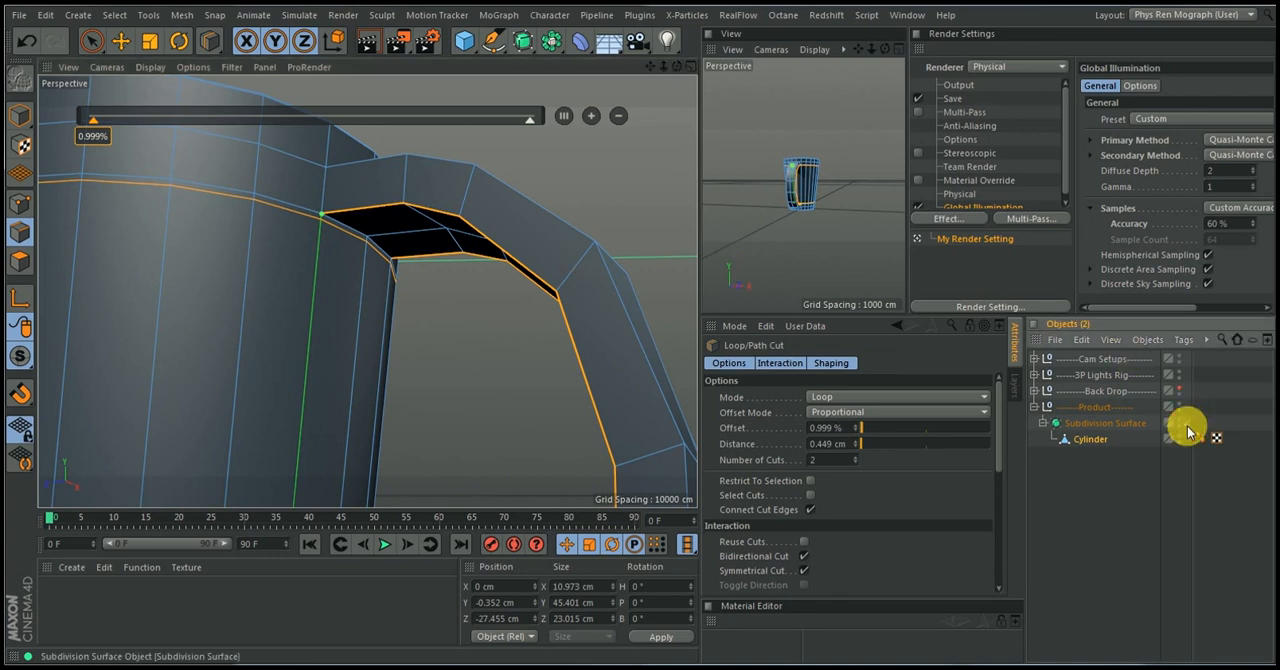
click(1200, 508)
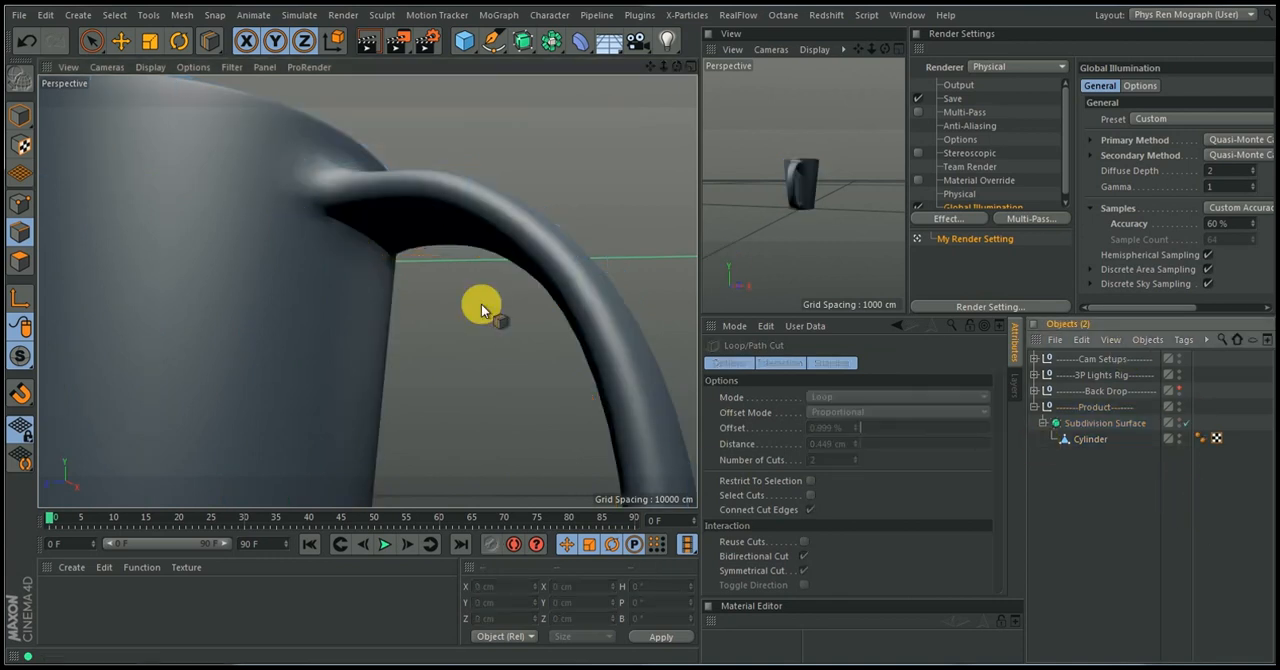
alt+drag(309, 251, 306, 336)
alt+right_drag(306, 336, 157, 419)
alt+drag(157, 419, 379, 339)
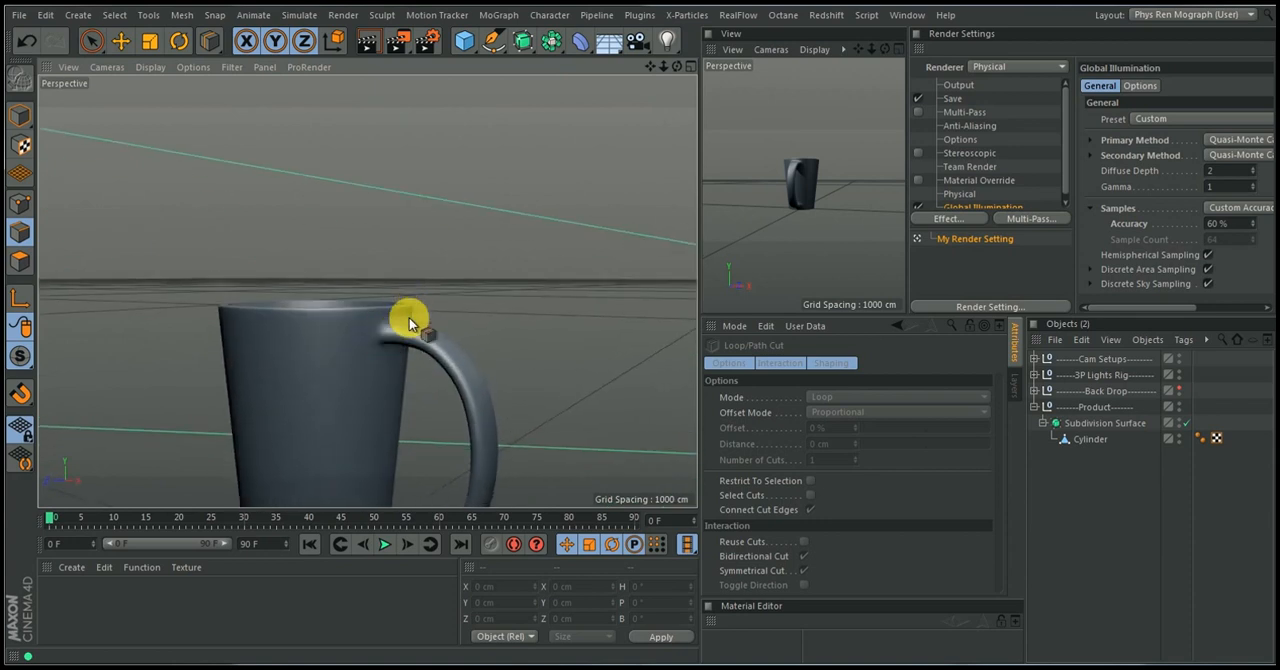
alt+right_drag(409, 316, 440, 292)
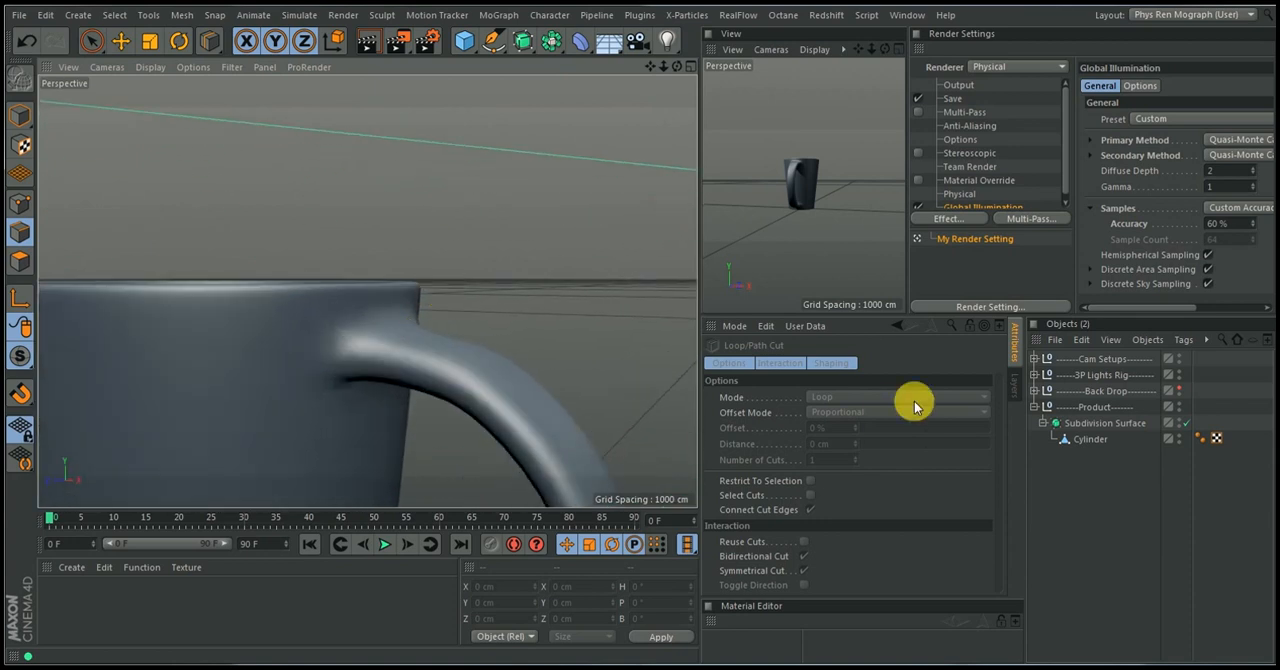
Try a symmetrical pair of loop cuts around the cylinder at 87.411% offset, just above the handle's upper joint, and undo it
click(1081, 437)
key(k)
key(l)
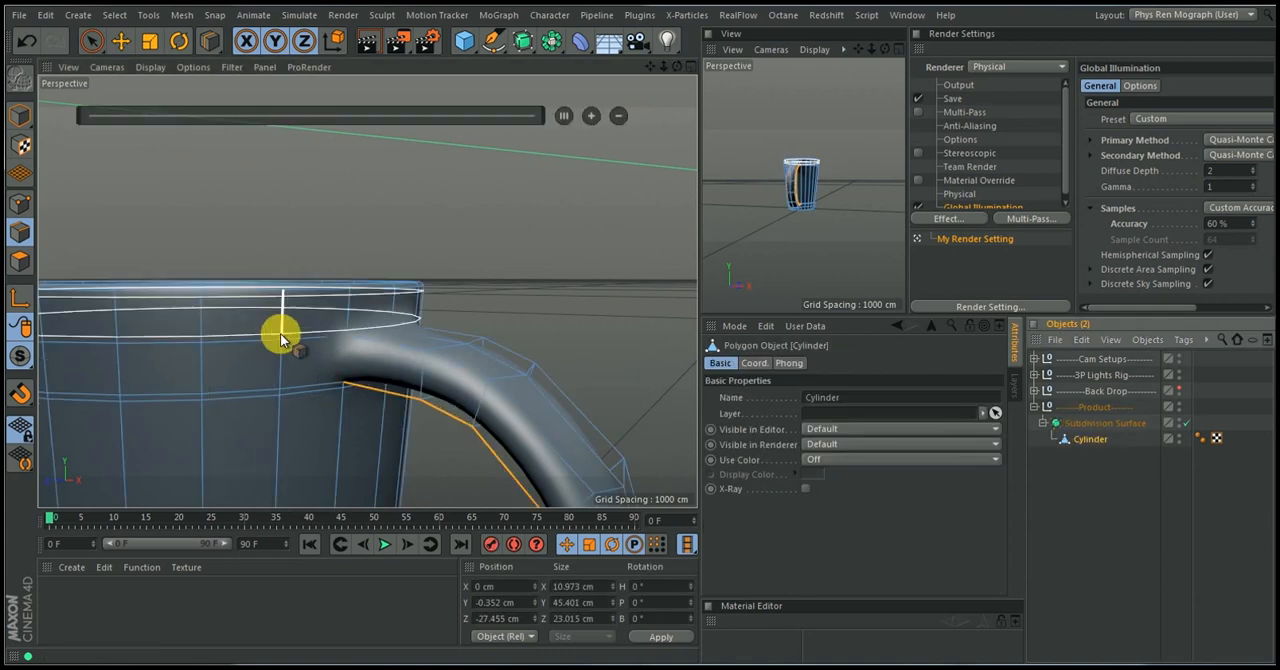
click(281, 330)
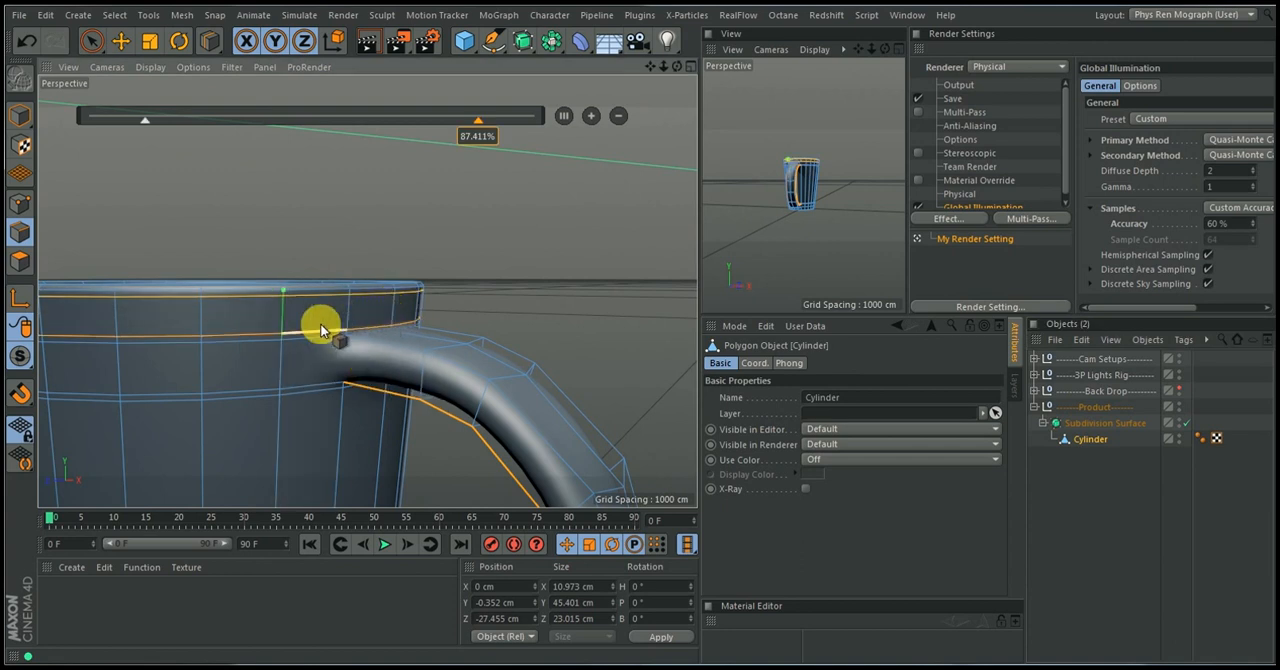
key(ctrl+z)
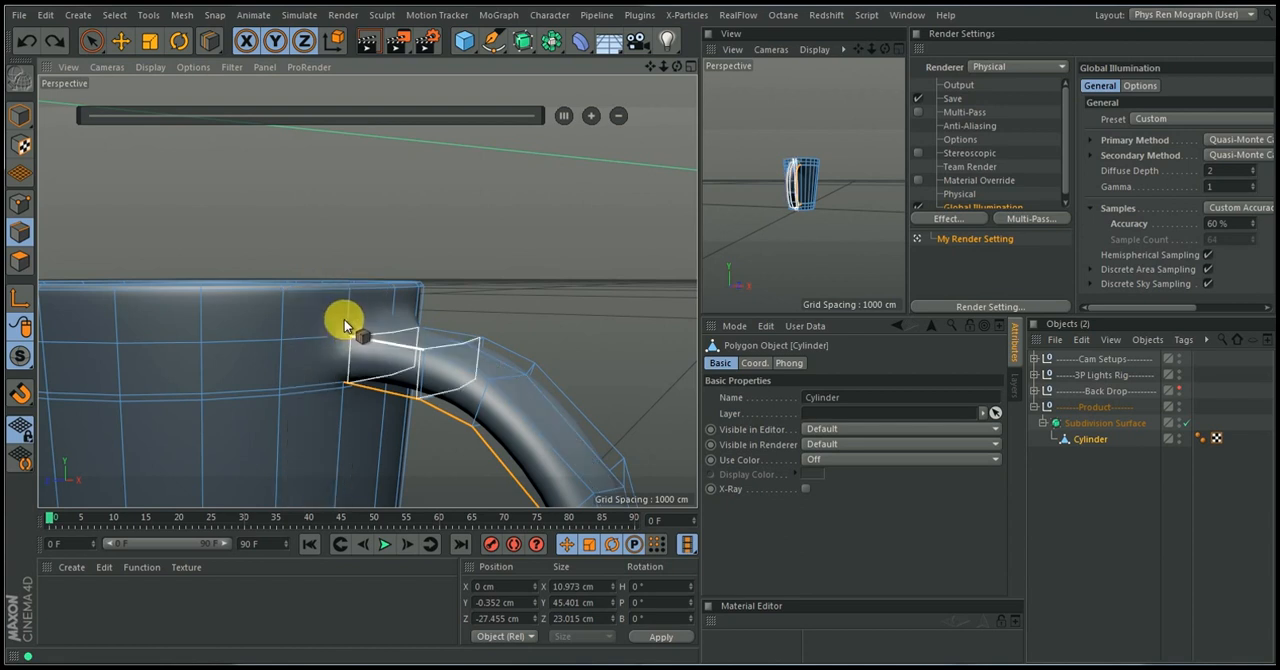
Add a symmetrical pair of loop cuts around the cup at 81.696% offset, between the rim and the handle's upper joint
alt+drag(351, 320, 420, 324)
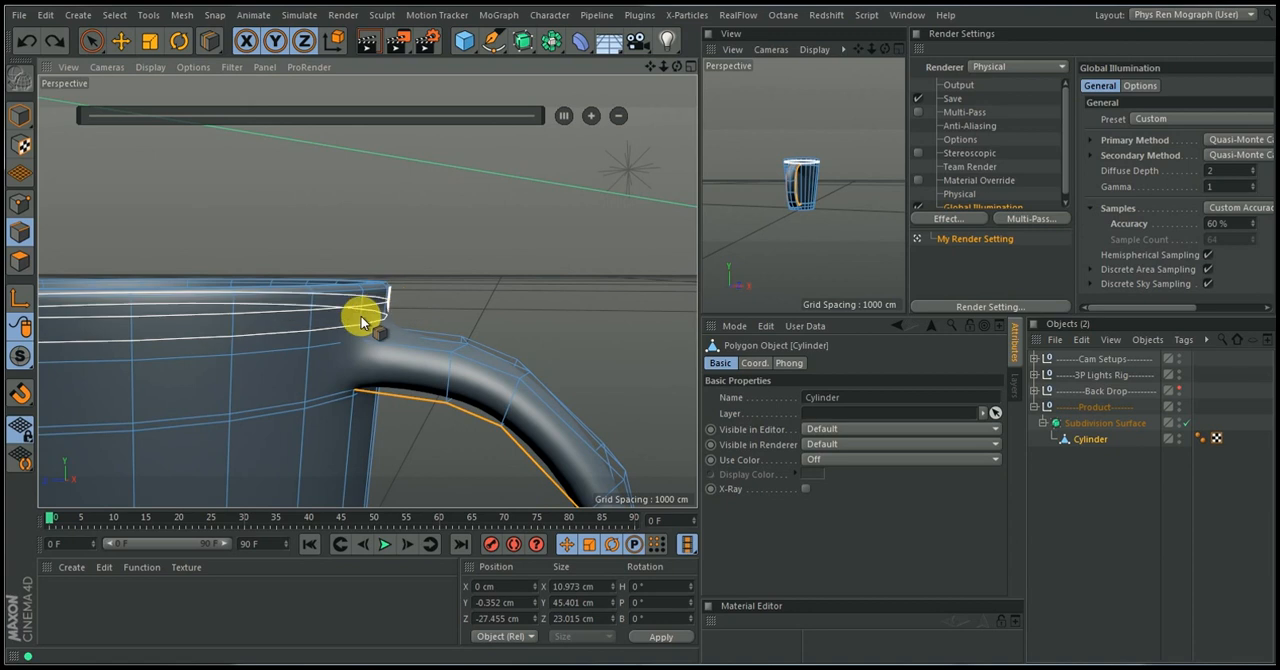
click(310, 344)
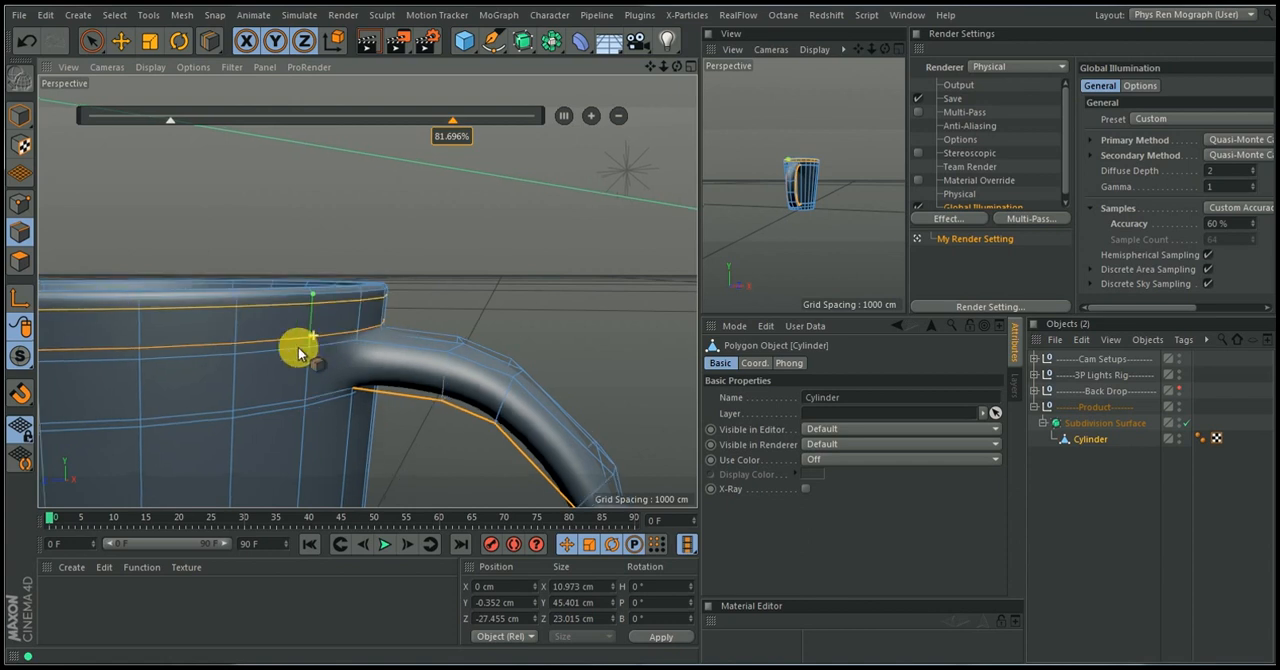
alt+right_drag(315, 336, 249, 403)
alt+middle_drag(291, 381, 284, 339)
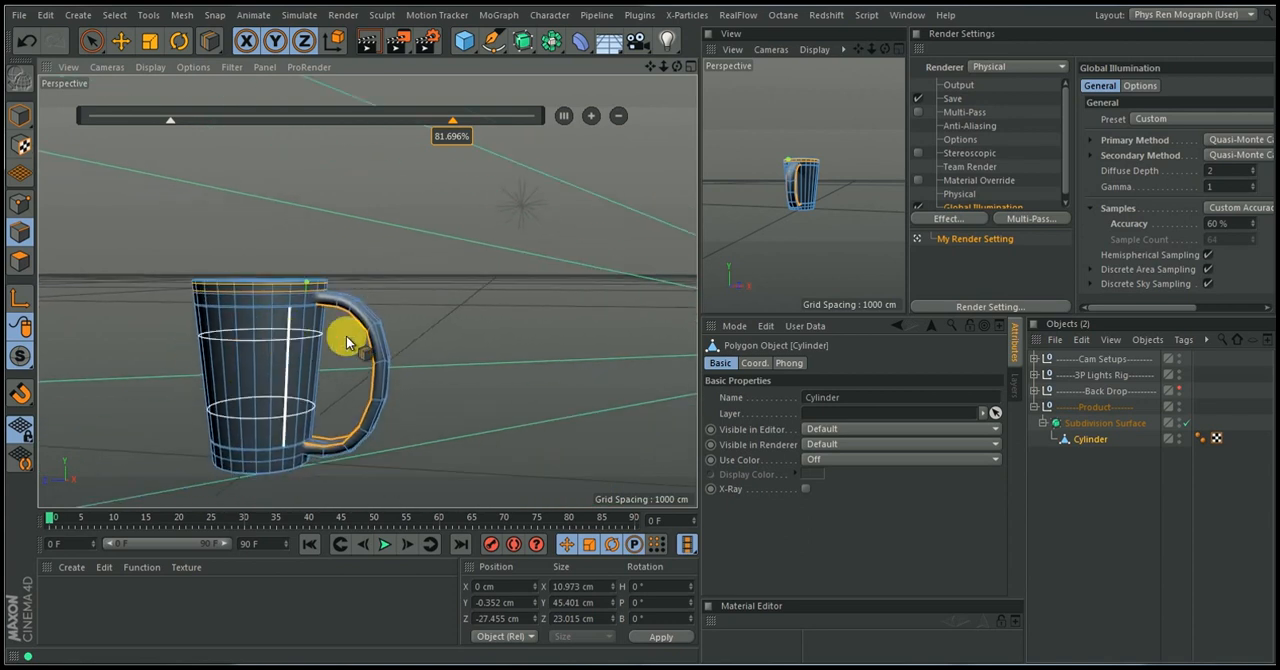
Deselect the cylinder and hide the 3P Lights Rig in the editor to examine the cup's smoothed underside
alt+drag(366, 304, 366, 194)
click(1100, 456)
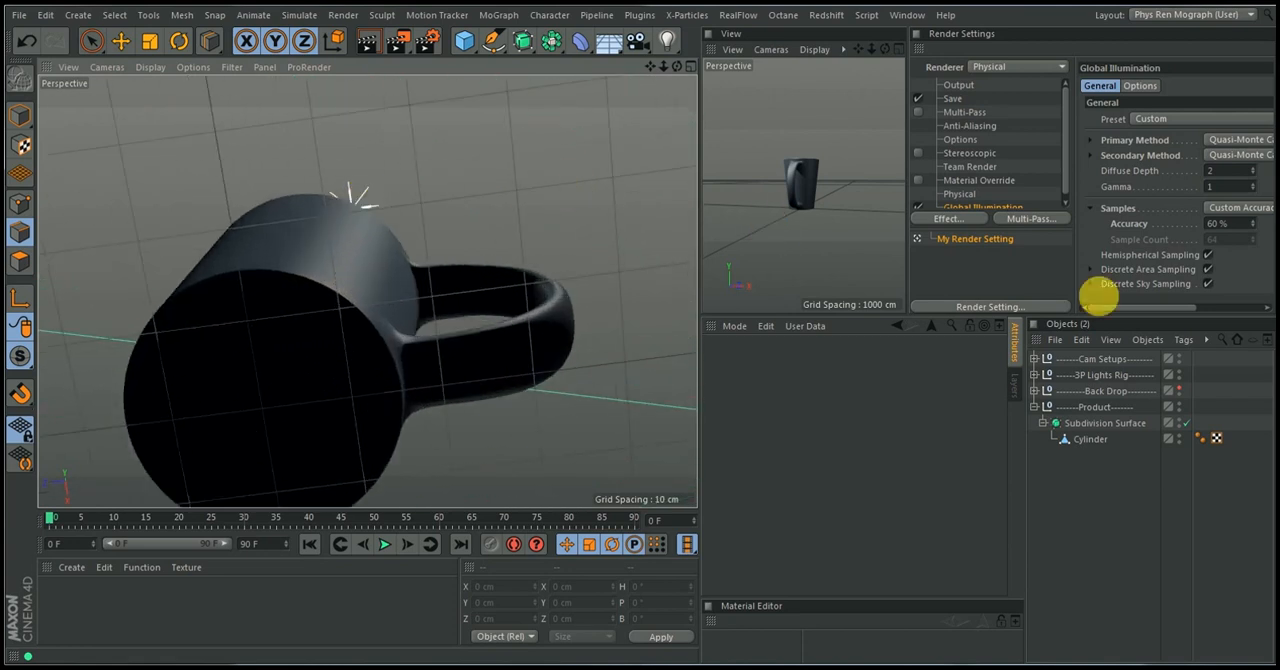
alt+click(1180, 372)
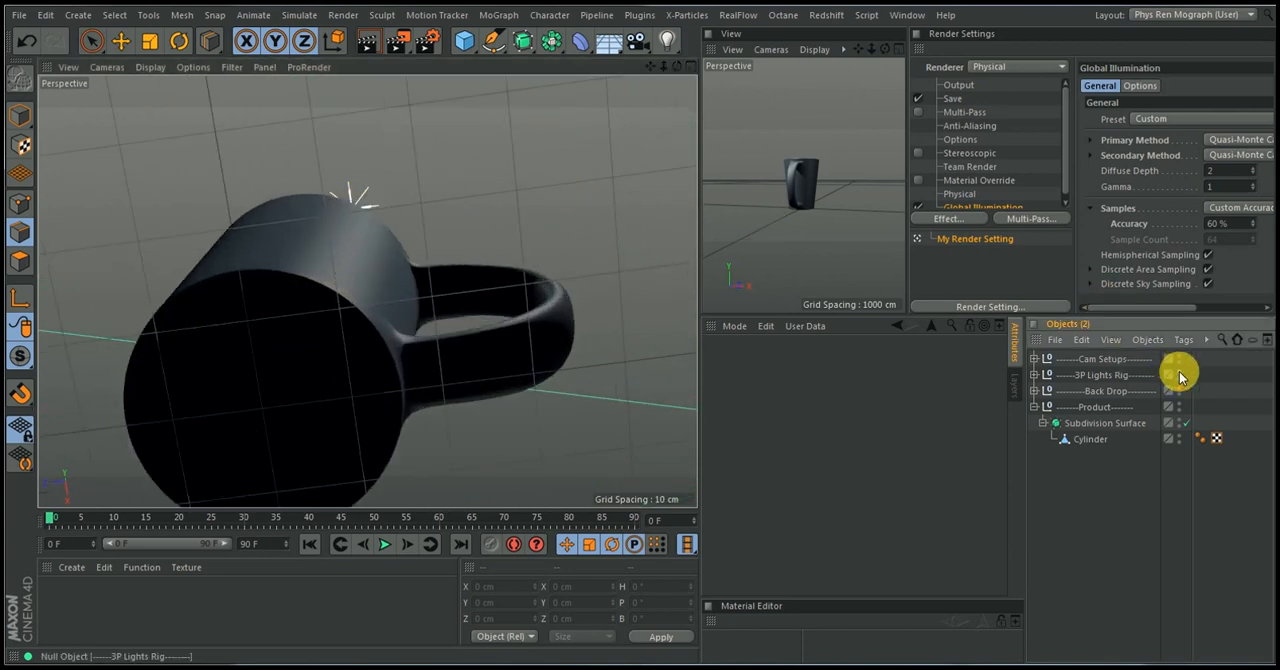
alt+click(1180, 372)
alt+drag(280, 347, 340, 396)
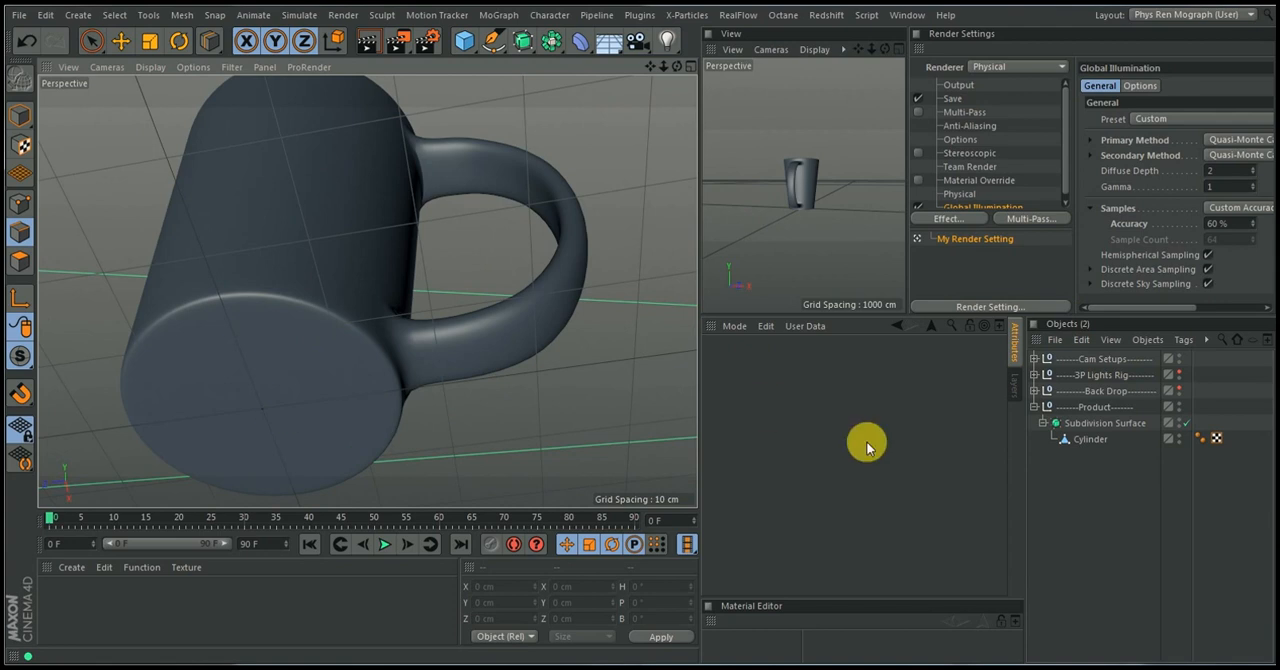
Turn off the Subdivision Surface and select all the triangular polygons of the cylinder's flat base in Polygon mode
click(1075, 440)
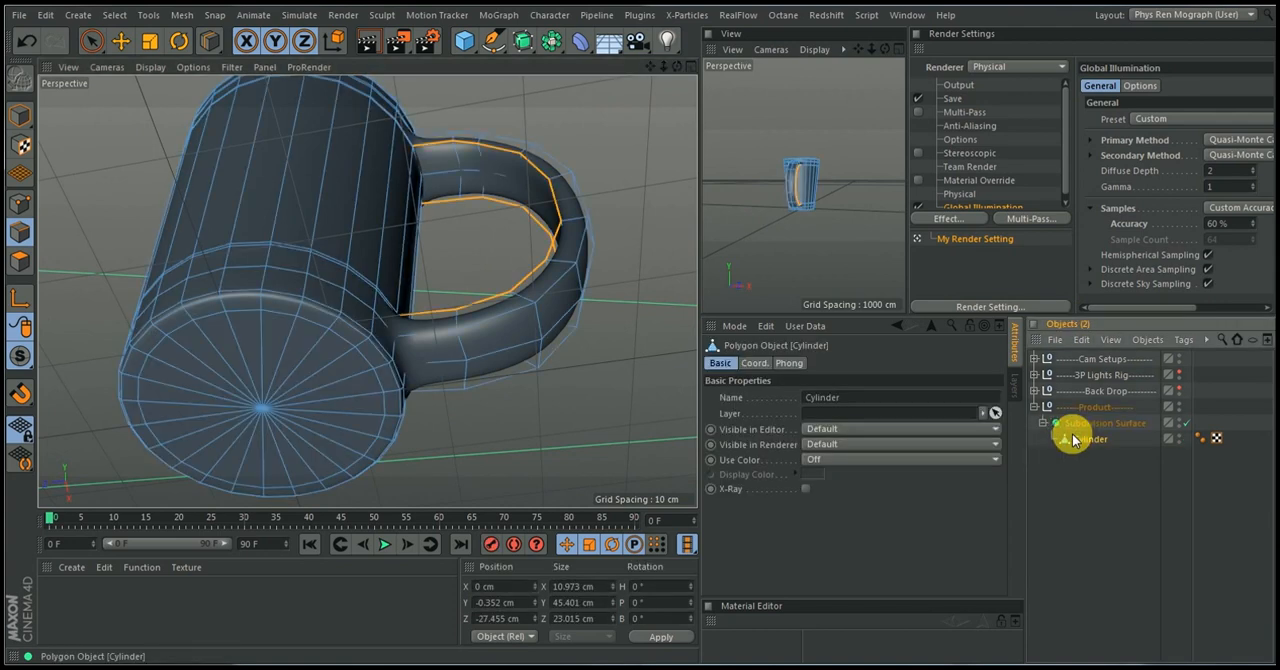
key(k)
key(l)
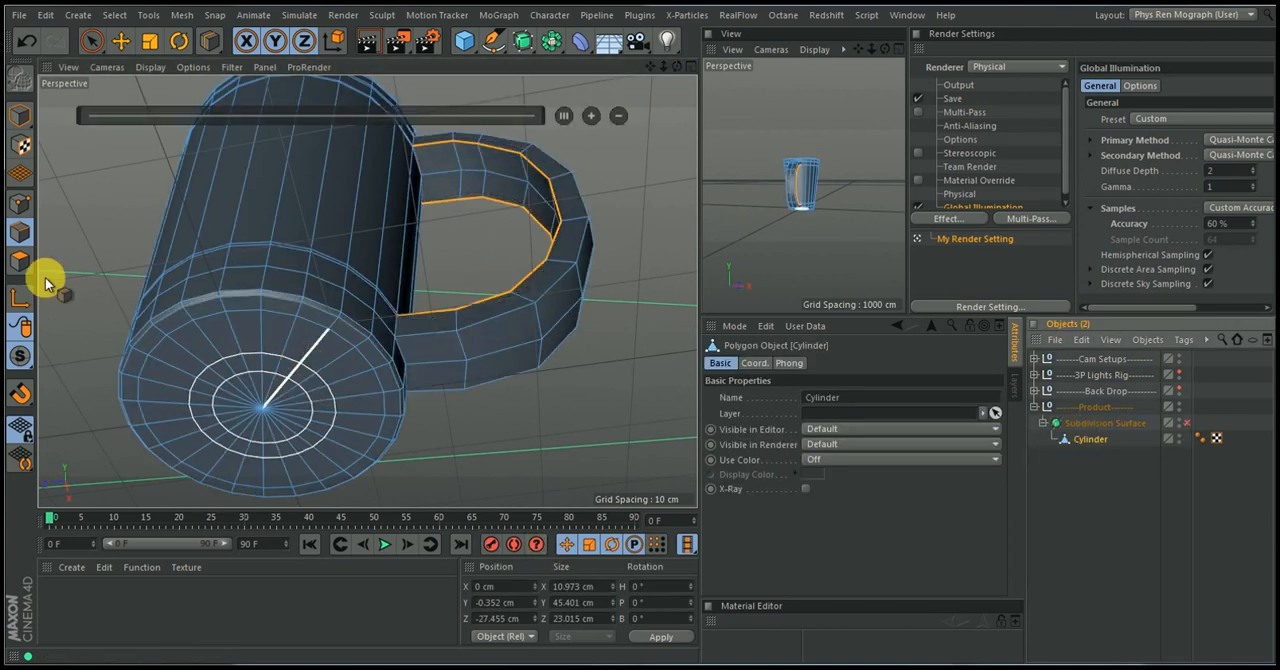
click(89, 44)
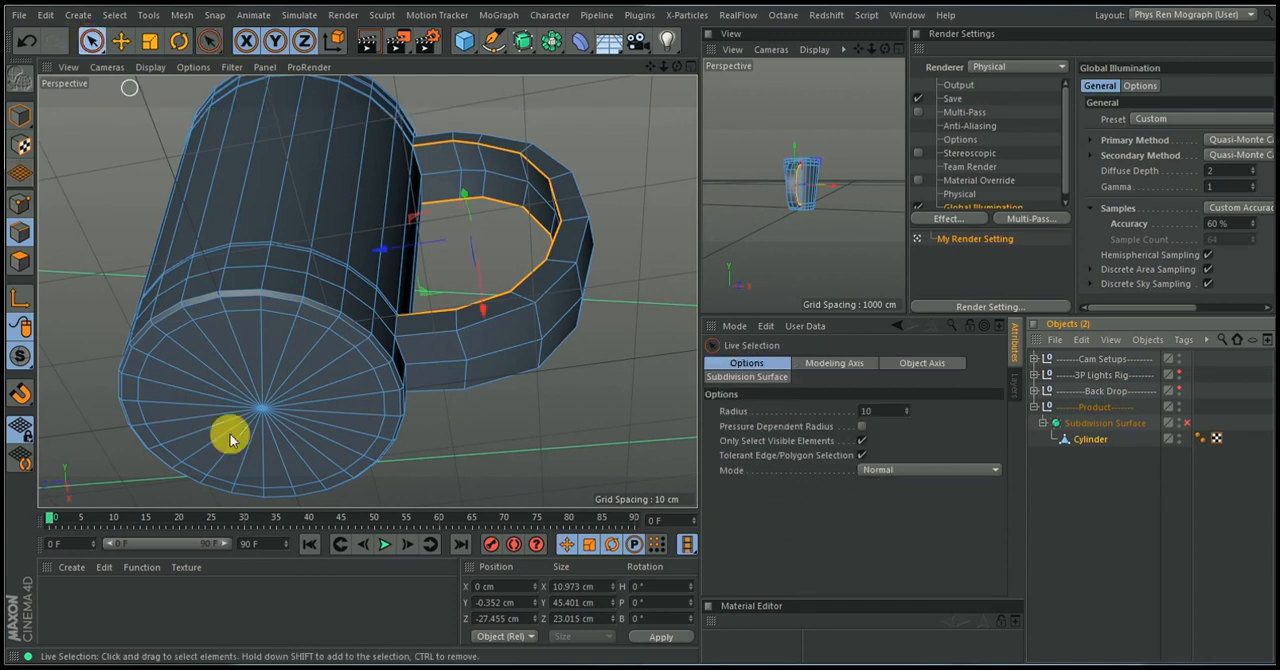
click(22, 258)
mouse_move(257, 400)
mouse_down()
mouse_move(286, 366)
mouse_move(259, 422)
mouse_move(240, 402)
mouse_up()
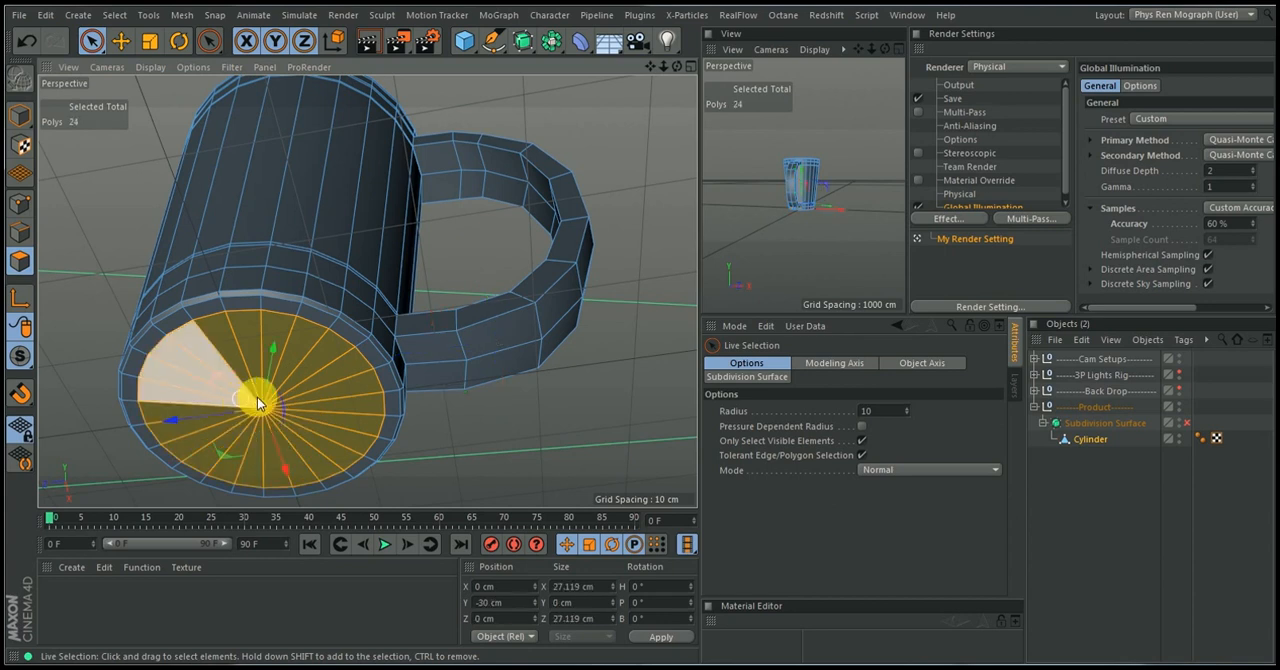
Recess the base by extruding its polygons inward 1.65 cm, raising them to about Y -28.9 cm and extruding them inward another 0.6 cm
key(i)
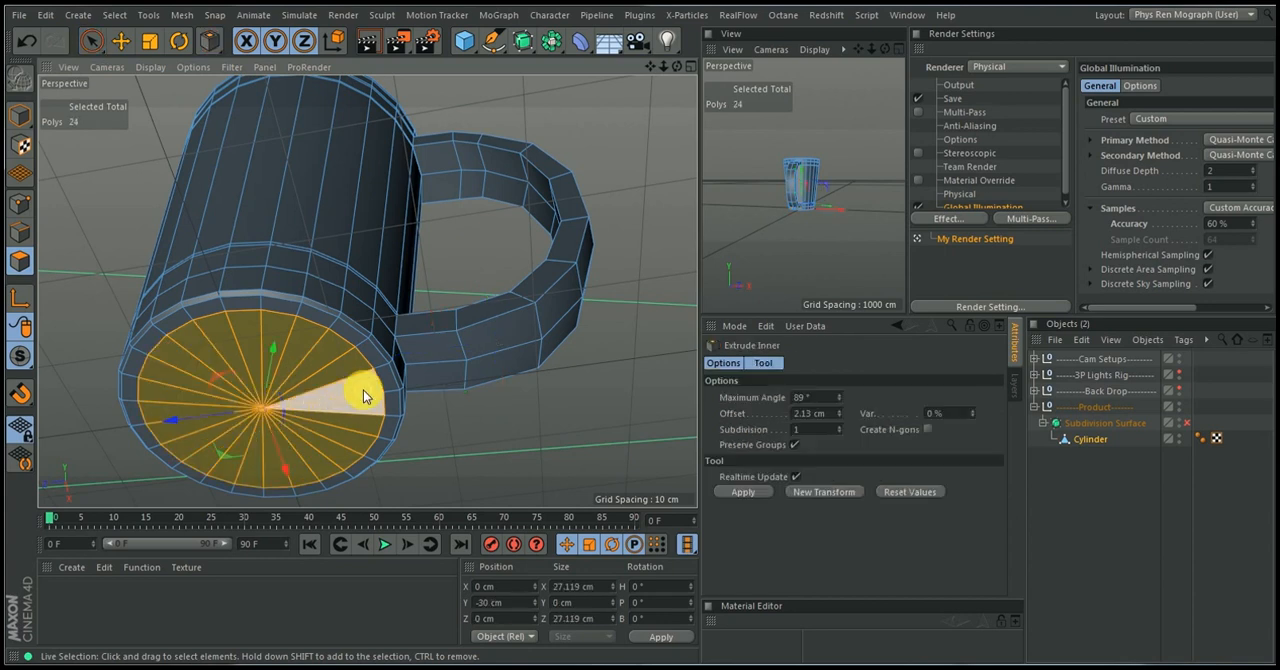
drag(300, 400, 260, 400)
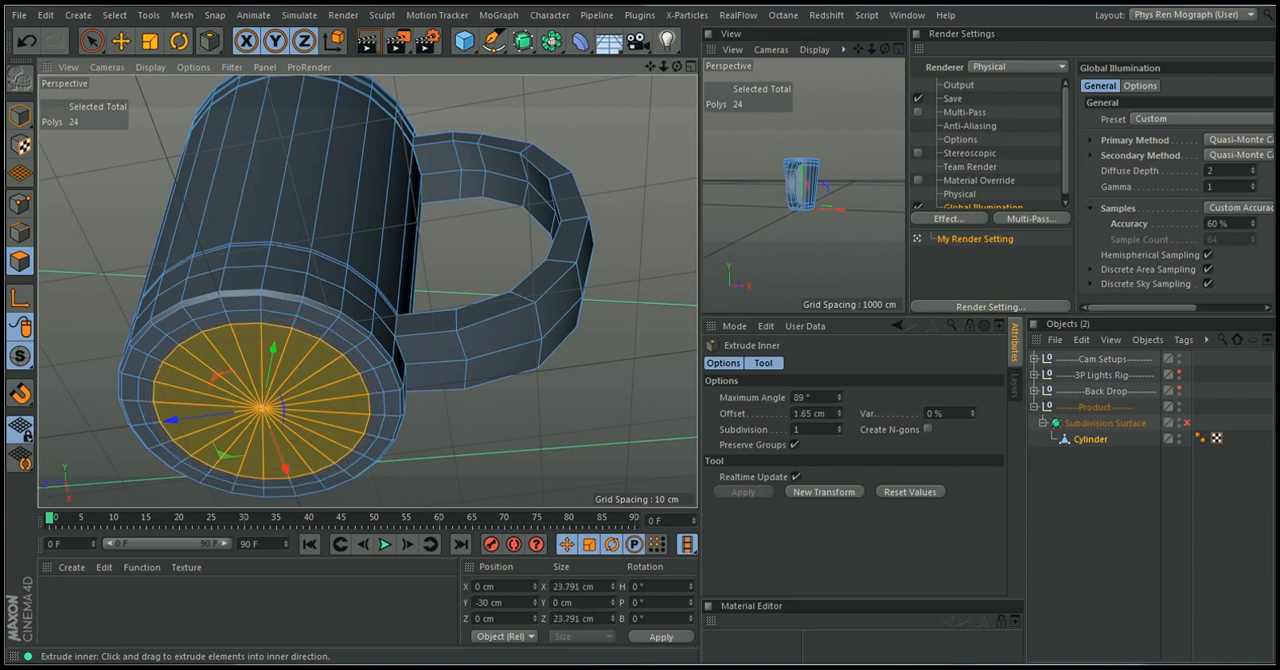
drag(271, 357, 271, 351)
drag(470, 418, 469, 417)
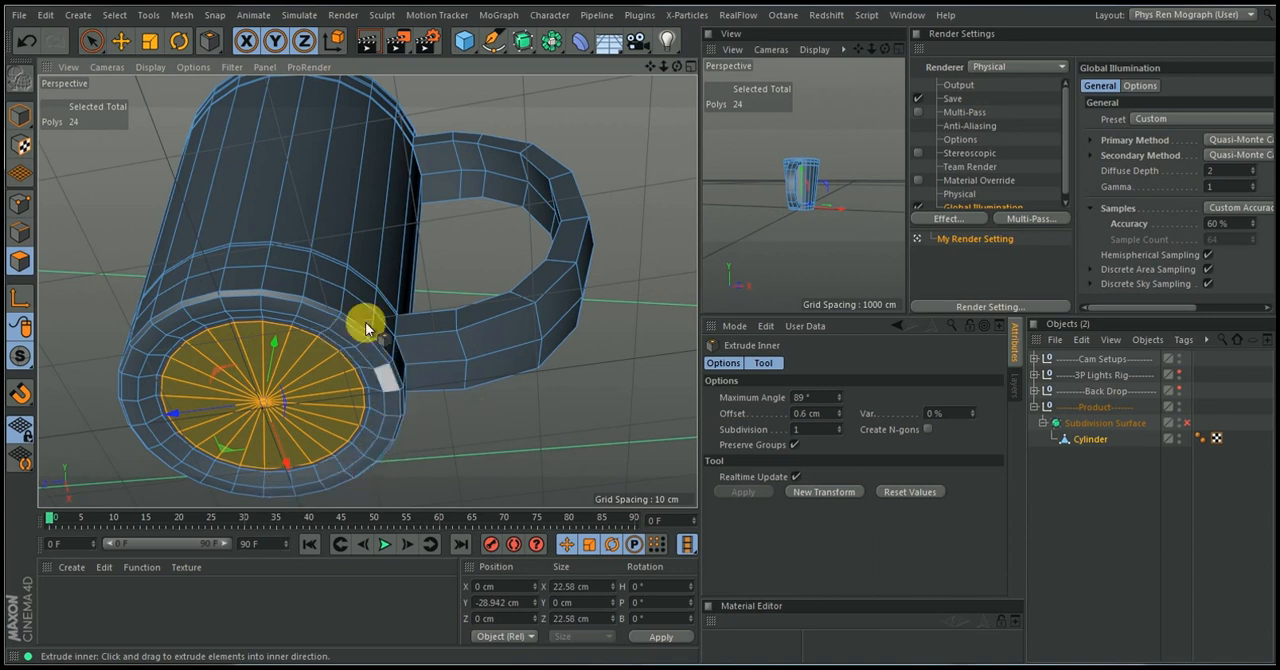
Turn the Subdivision Surface back on, deselect the cylinder and examine the smoothed cup from several sides
click(1187, 423)
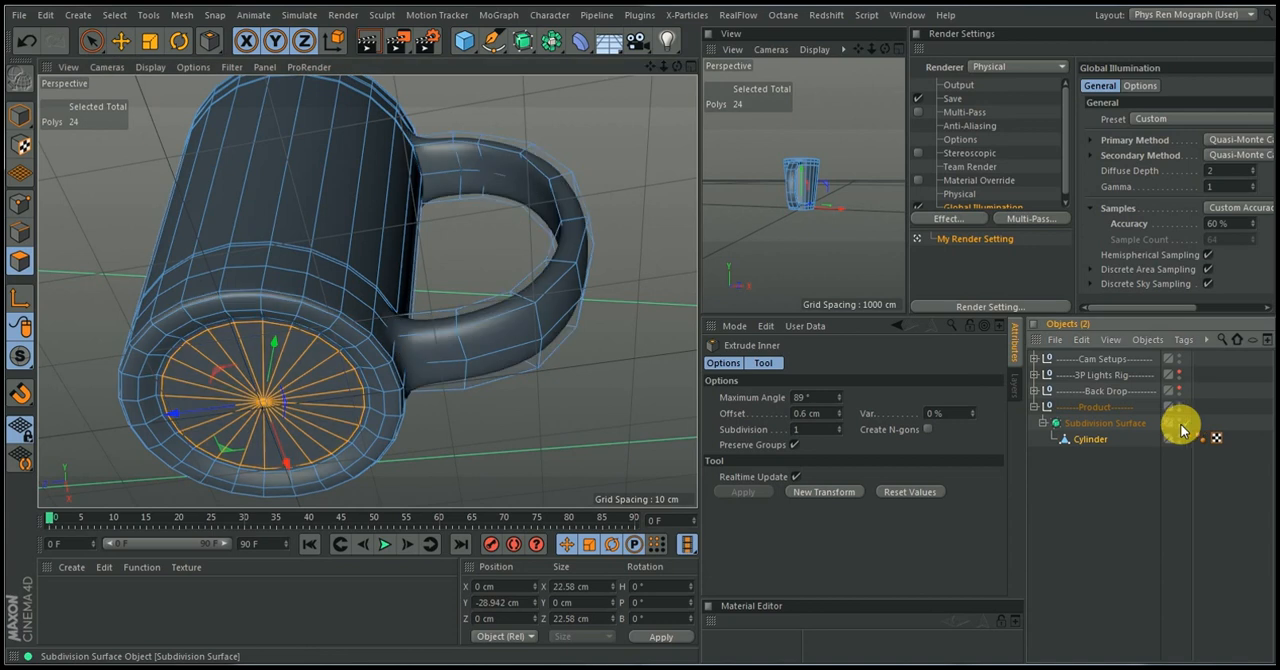
alt+drag(566, 433, 505, 472)
click(1086, 466)
alt+drag(363, 417, 404, 438)
alt+right_drag(413, 380, 393, 347)
alt+drag(377, 388, 477, 414)
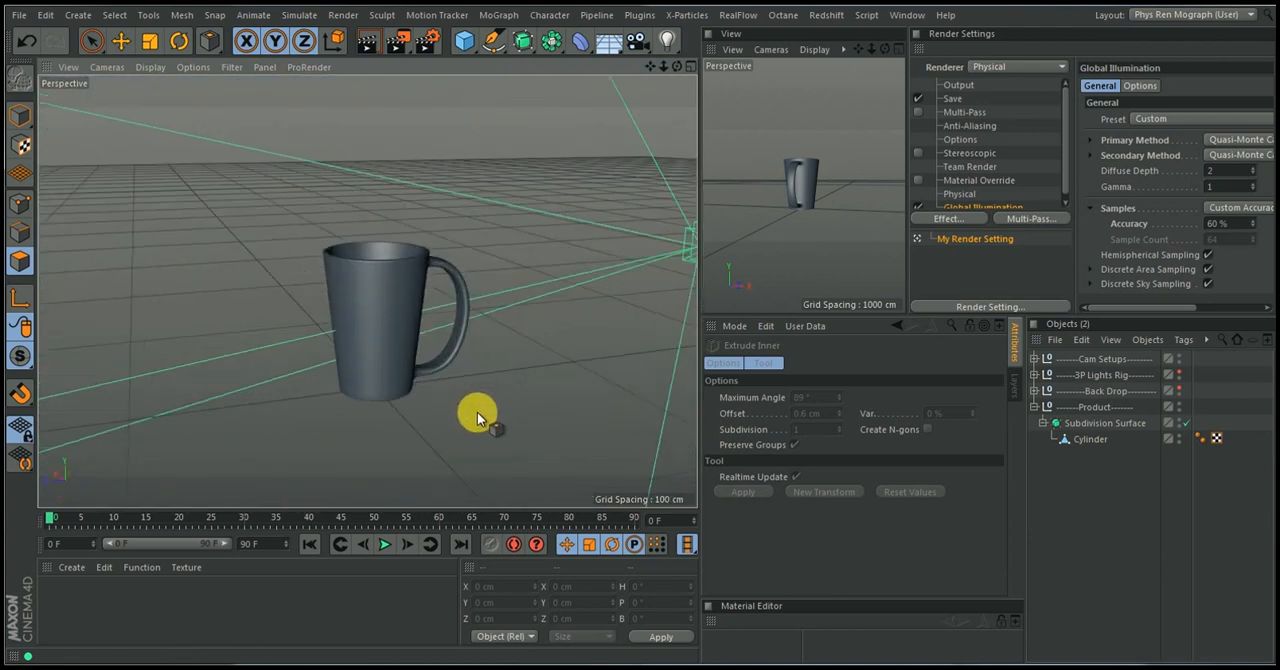
alt+drag(828, 176, 850, 208)
drag(685, 250, 187, 280)
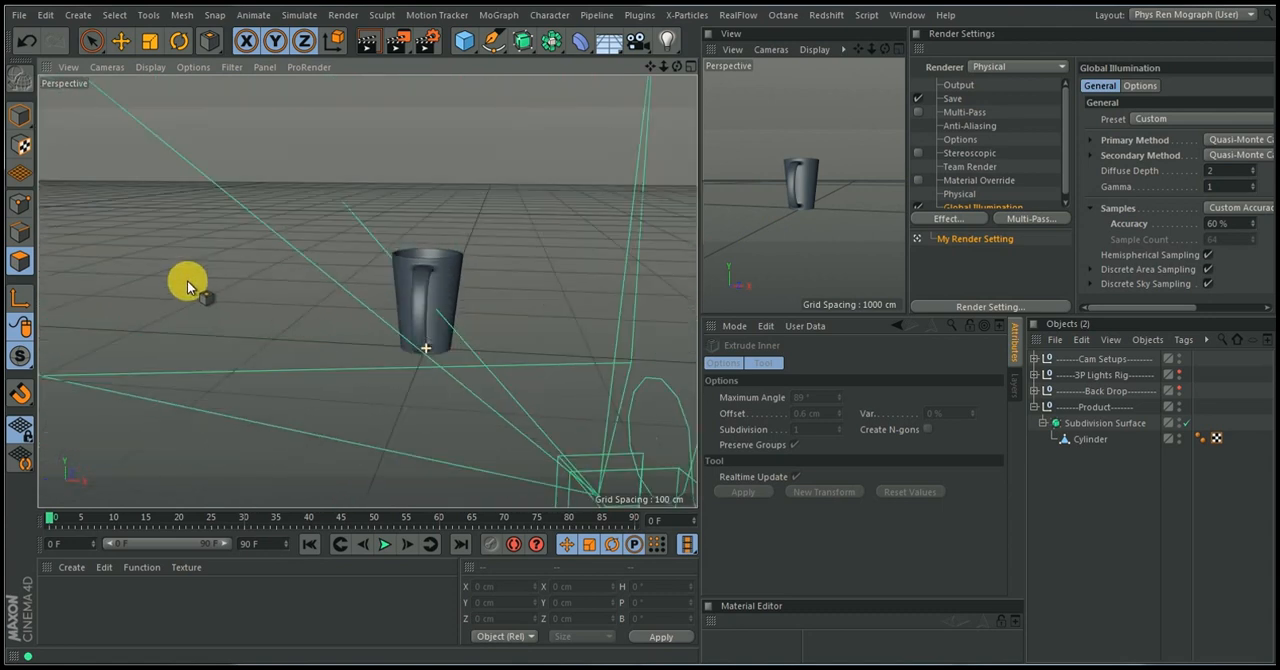
Rotate the whole Subdivision Surface cup around its vertical axis in Model mode until the handle points sideways, and deselect it
click(1080, 423)
click(1044, 423)
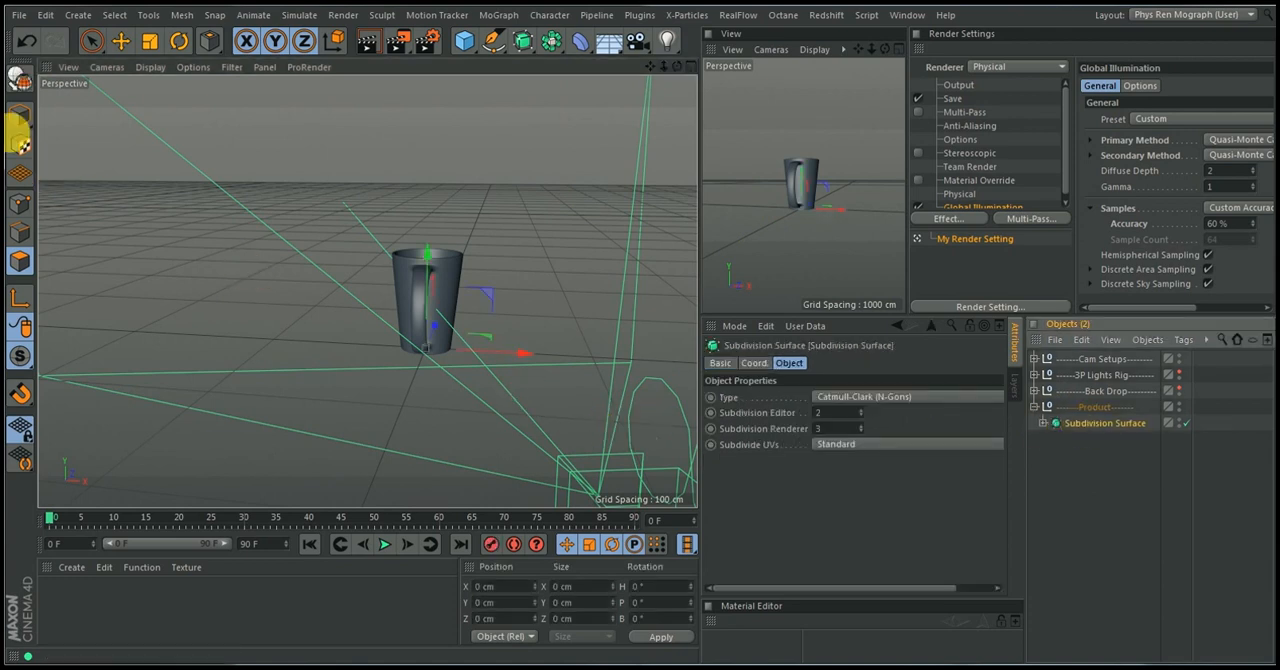
click(20, 117)
drag(20, 117, 63, 130)
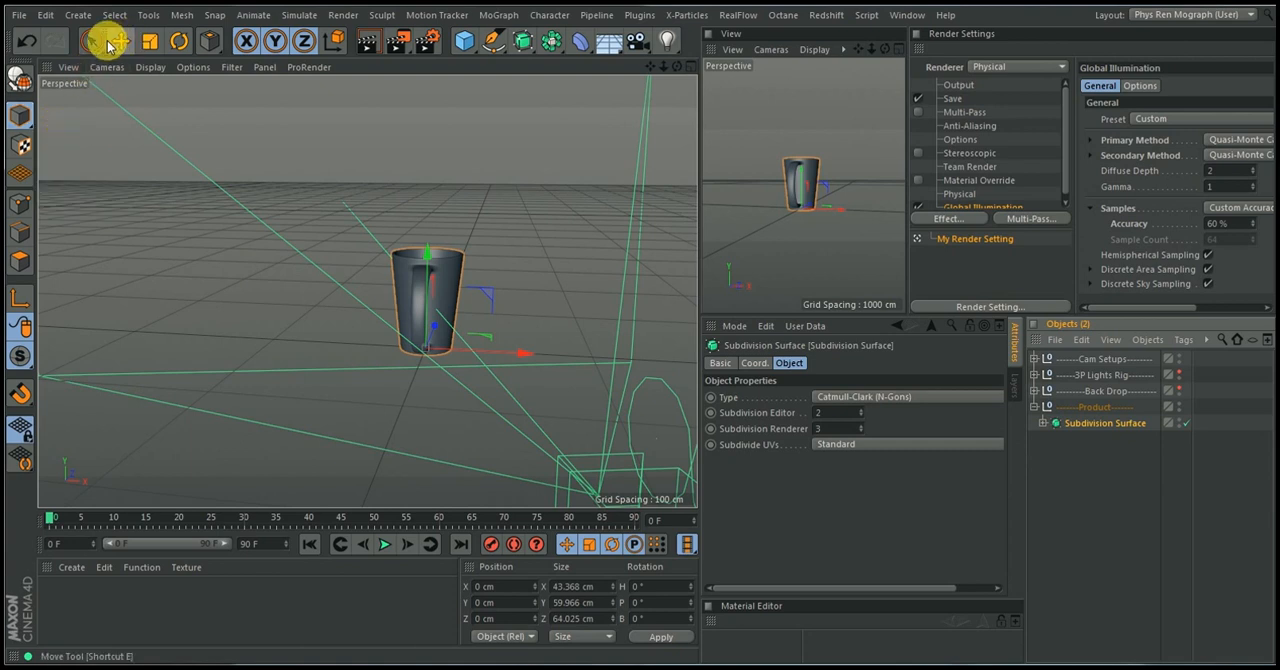
click(179, 41)
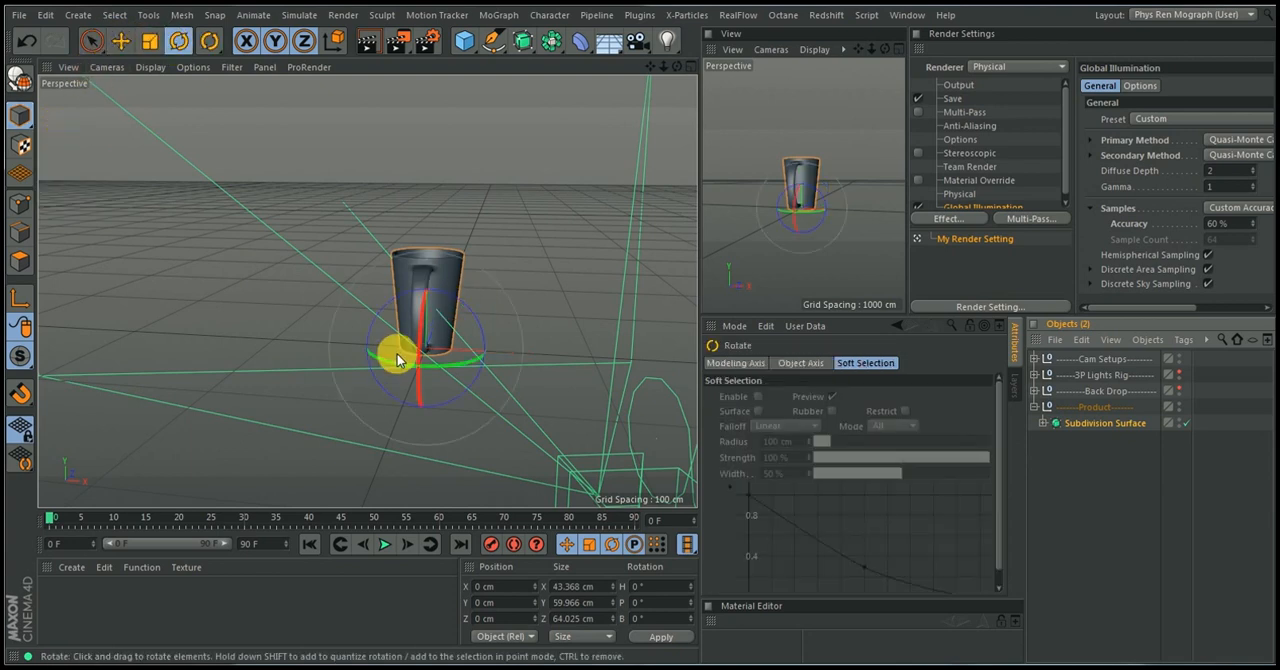
drag(397, 364, 669, 351)
click(1128, 442)
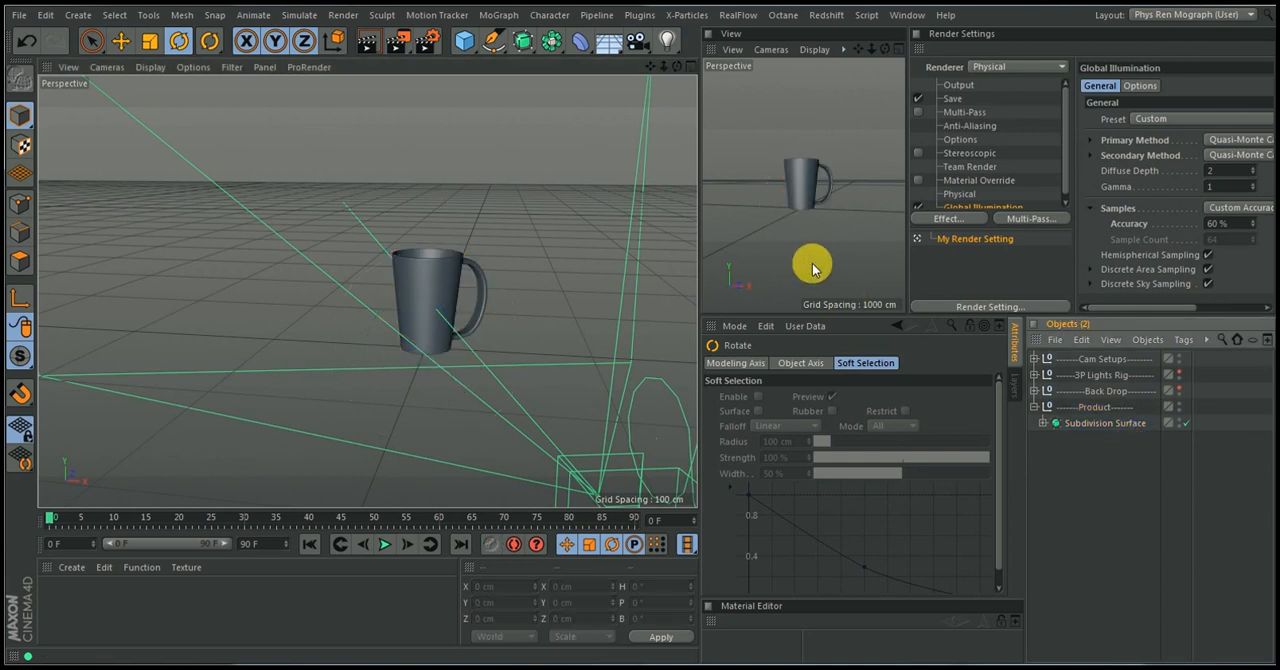
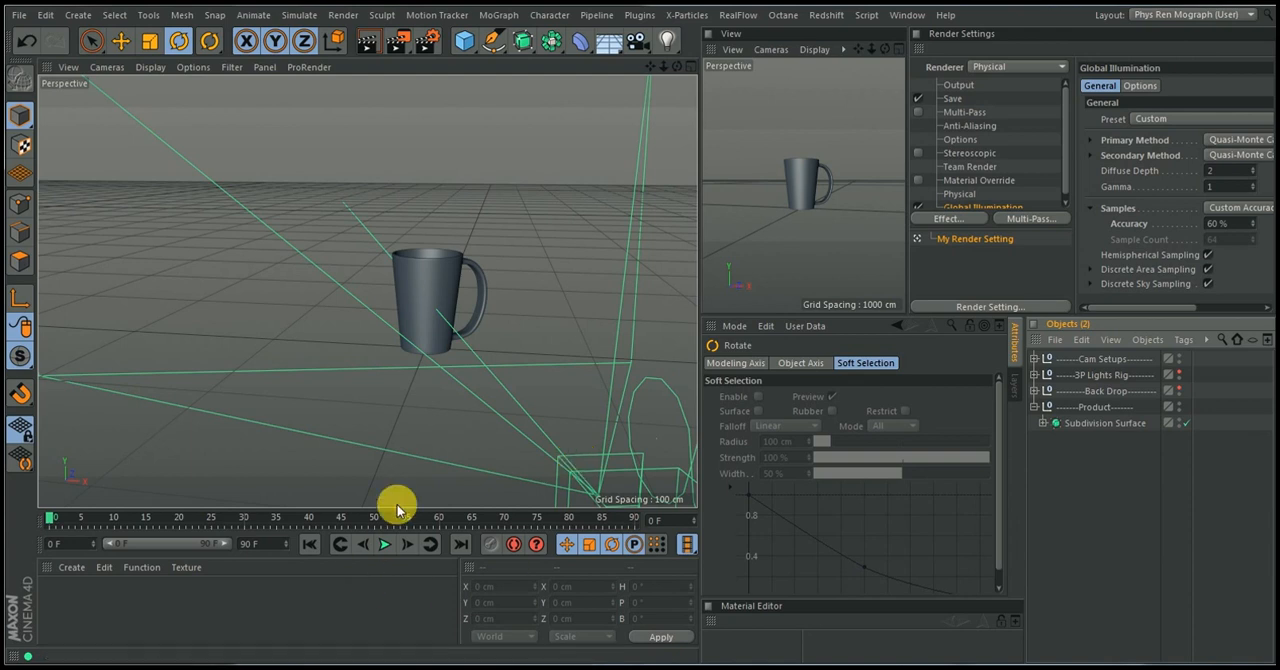
Show the 3P Lights Rig and Back Drop groups, and hide the Cam Setups camera in the viewport
mouse_move(716, 666)
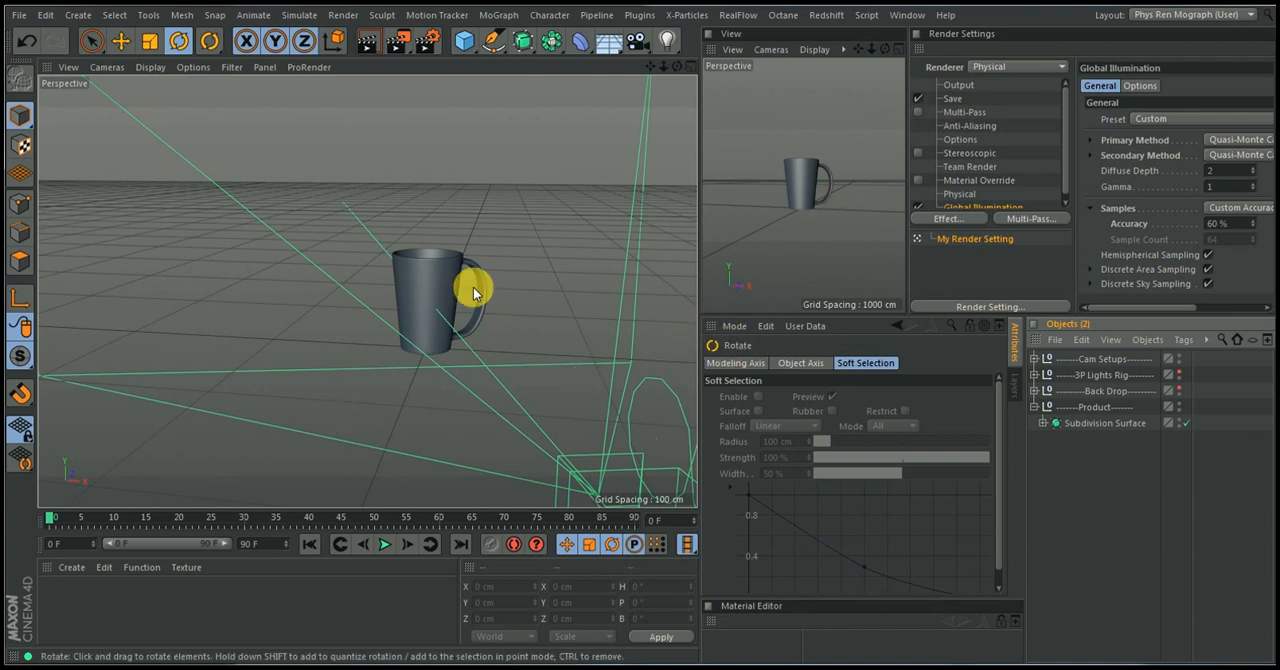
click(1180, 376)
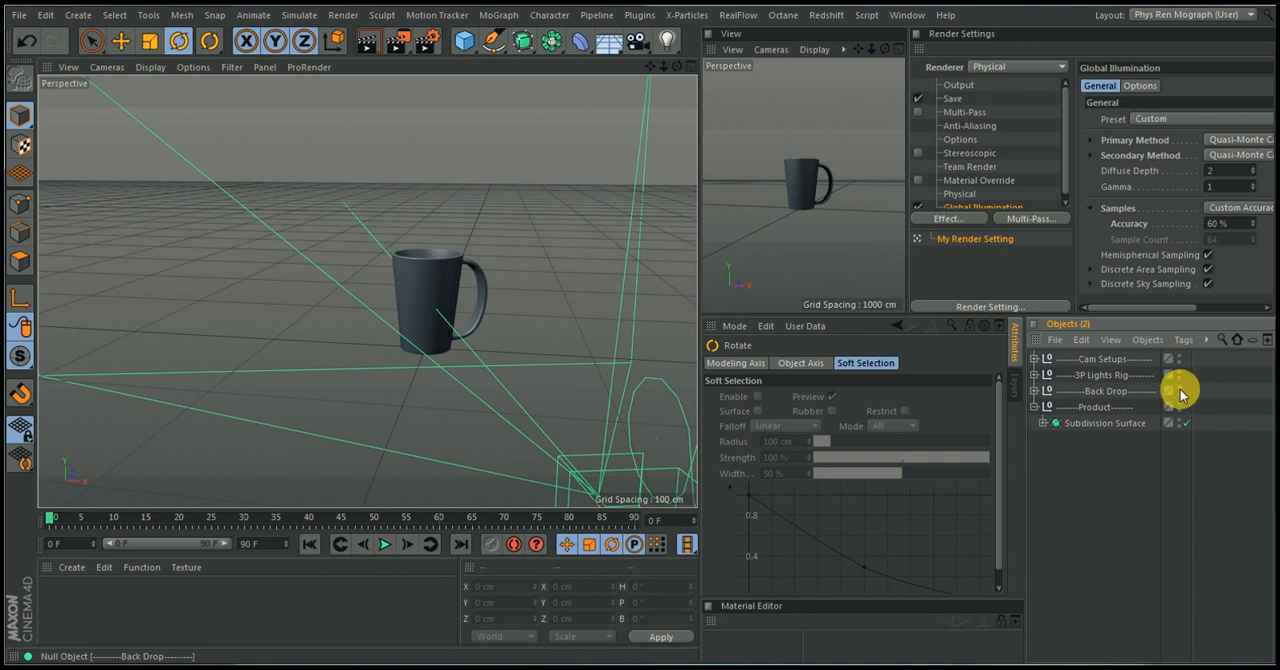
click(1180, 391)
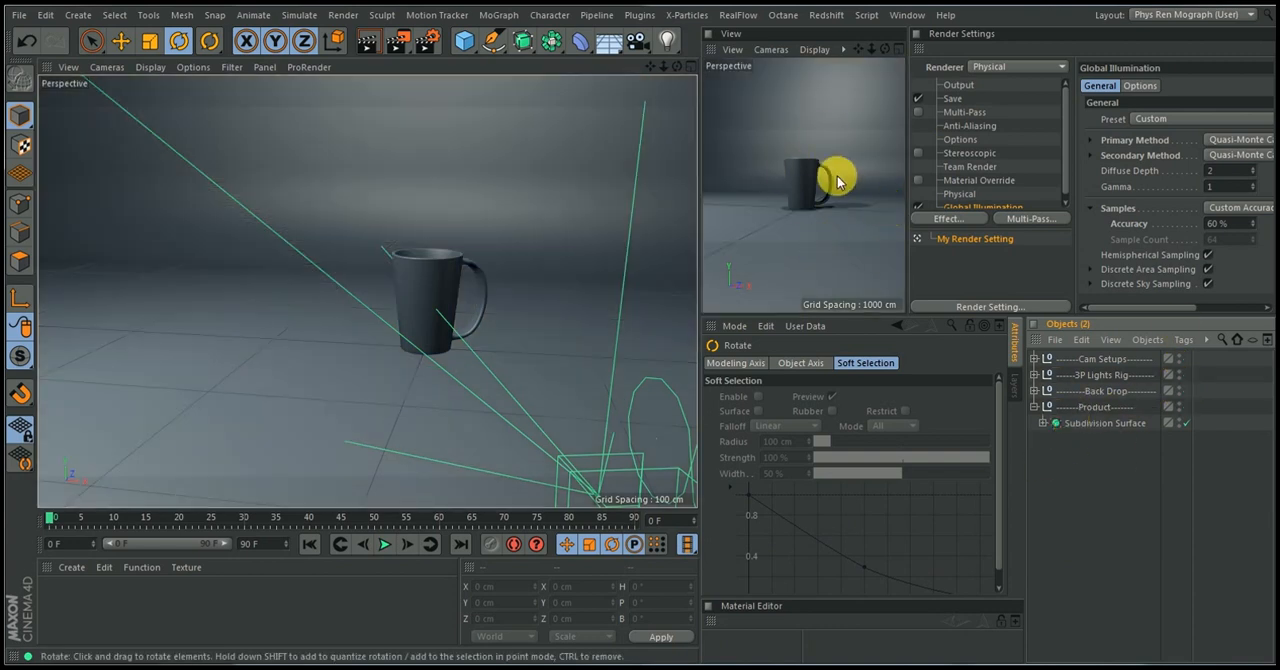
click(1034, 358)
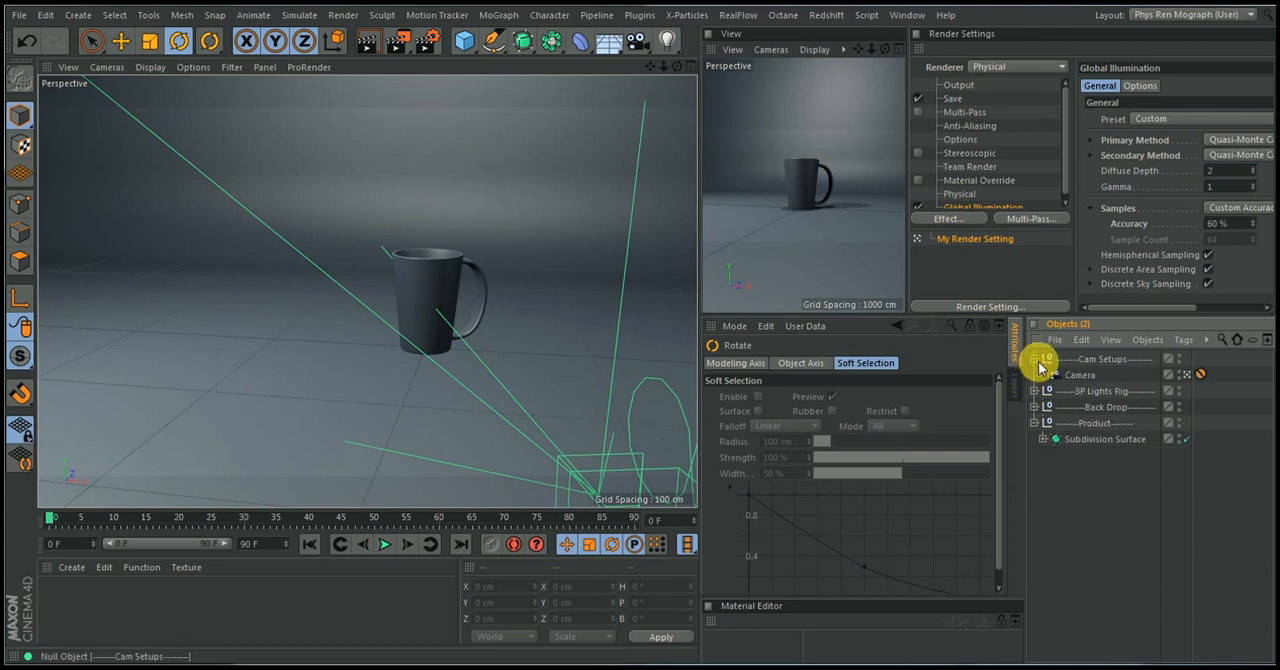
click(1185, 375)
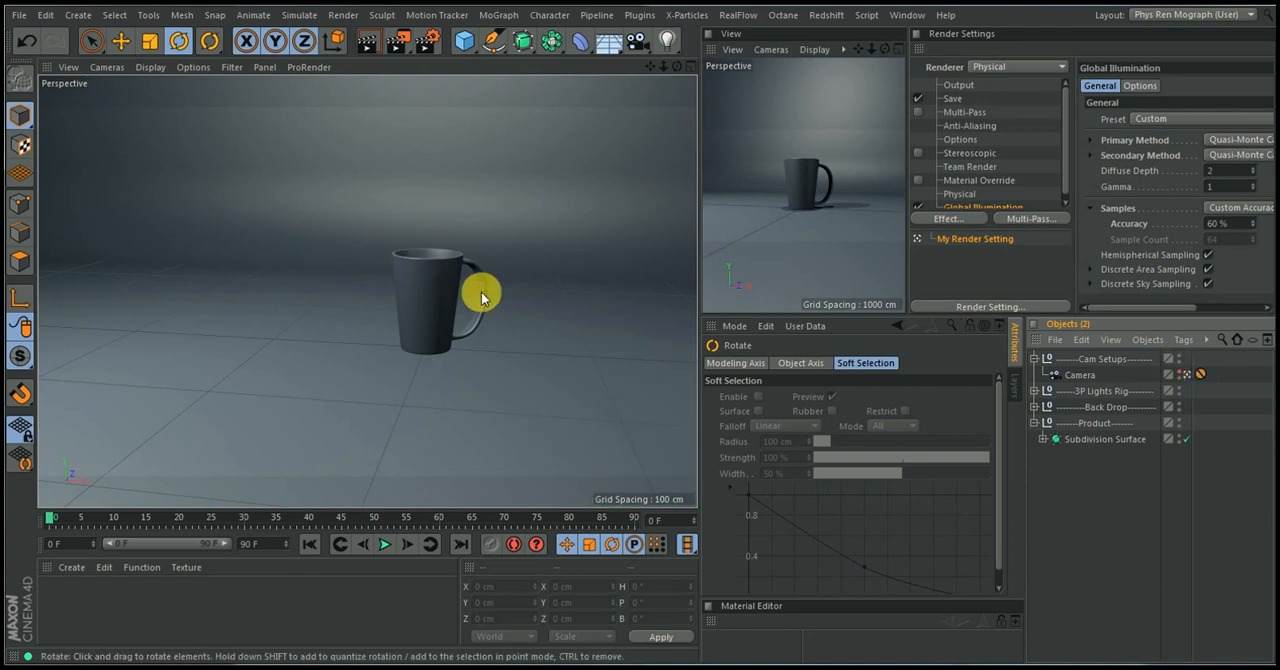
alt+drag(446, 246, 396, 276)
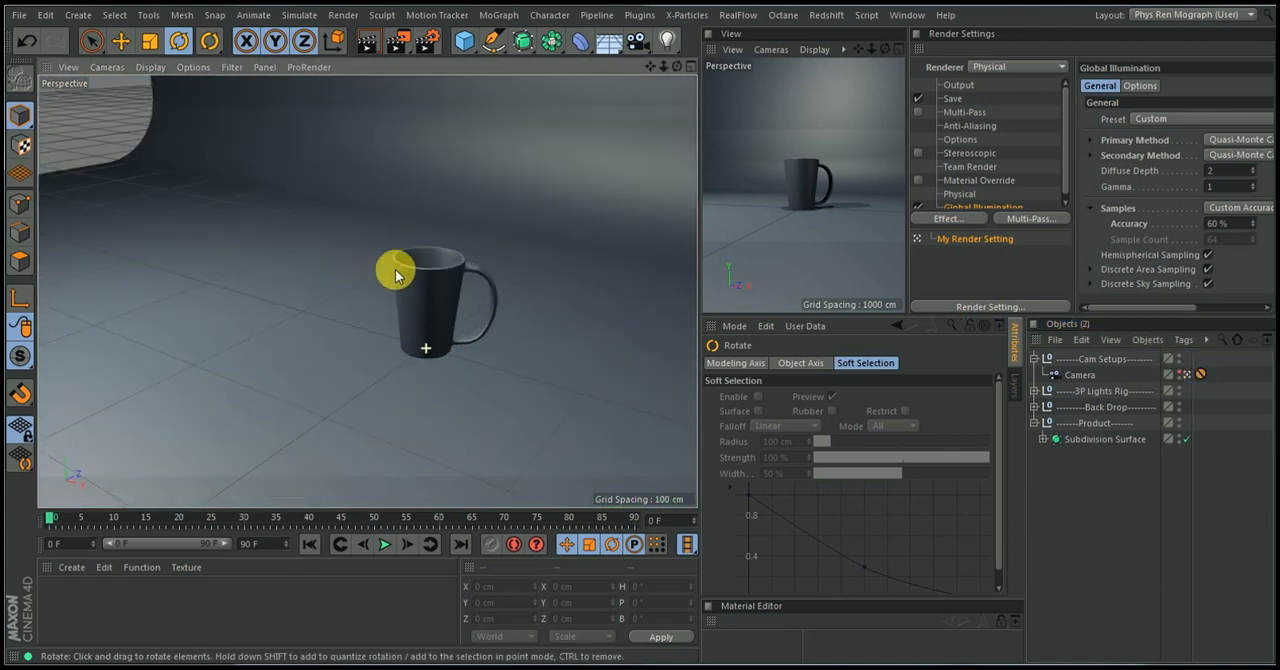
alt+right_drag(396, 276, 380, 343)
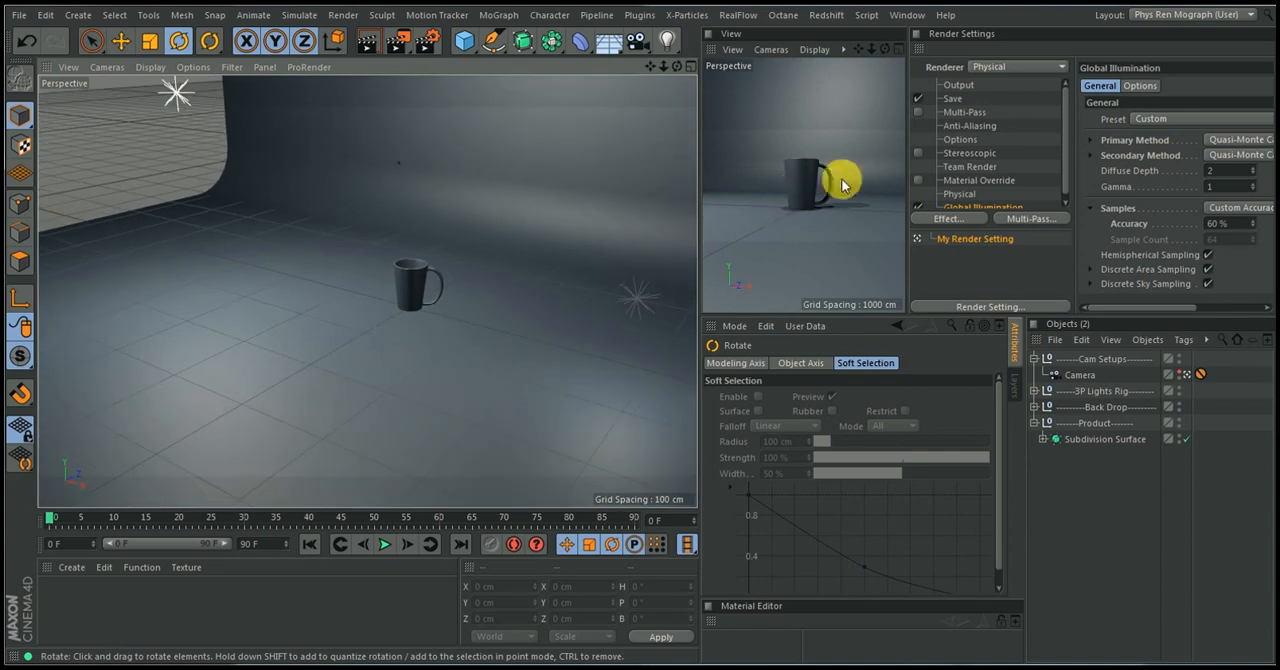
Apply a new material to the cup's Subdivision Surface and start an Interactive Render Region in the small perspective view
click(70, 573)
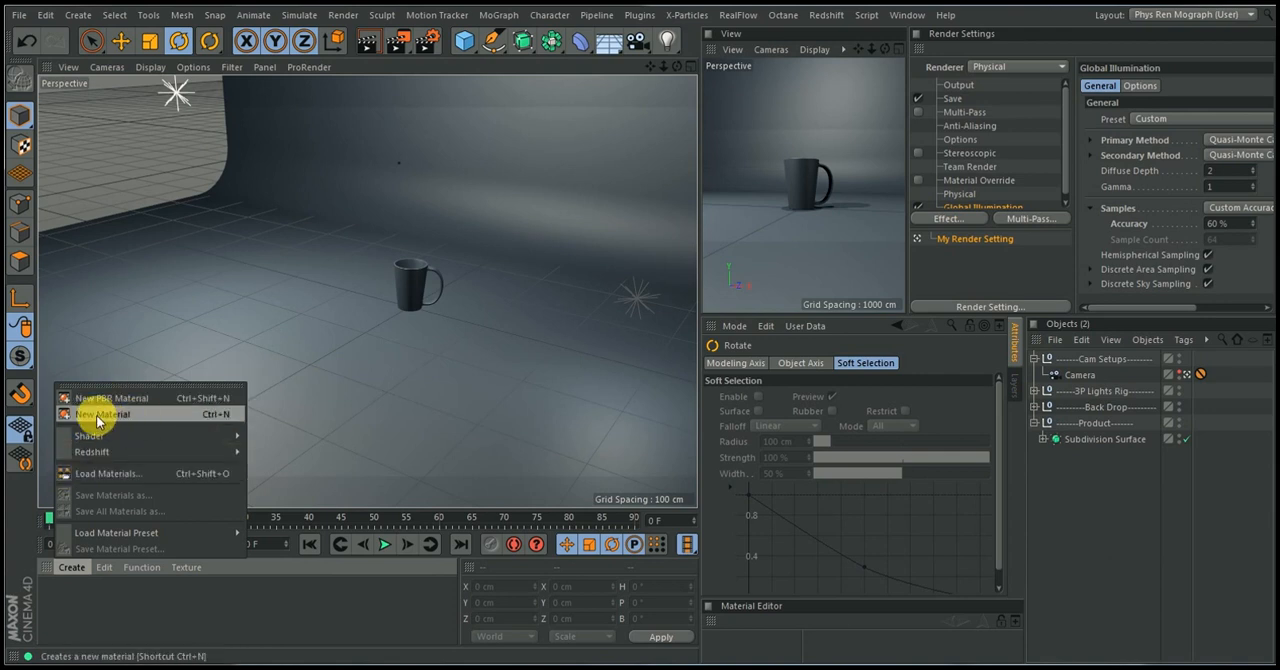
click(97, 420)
drag(112, 538, 1090, 441)
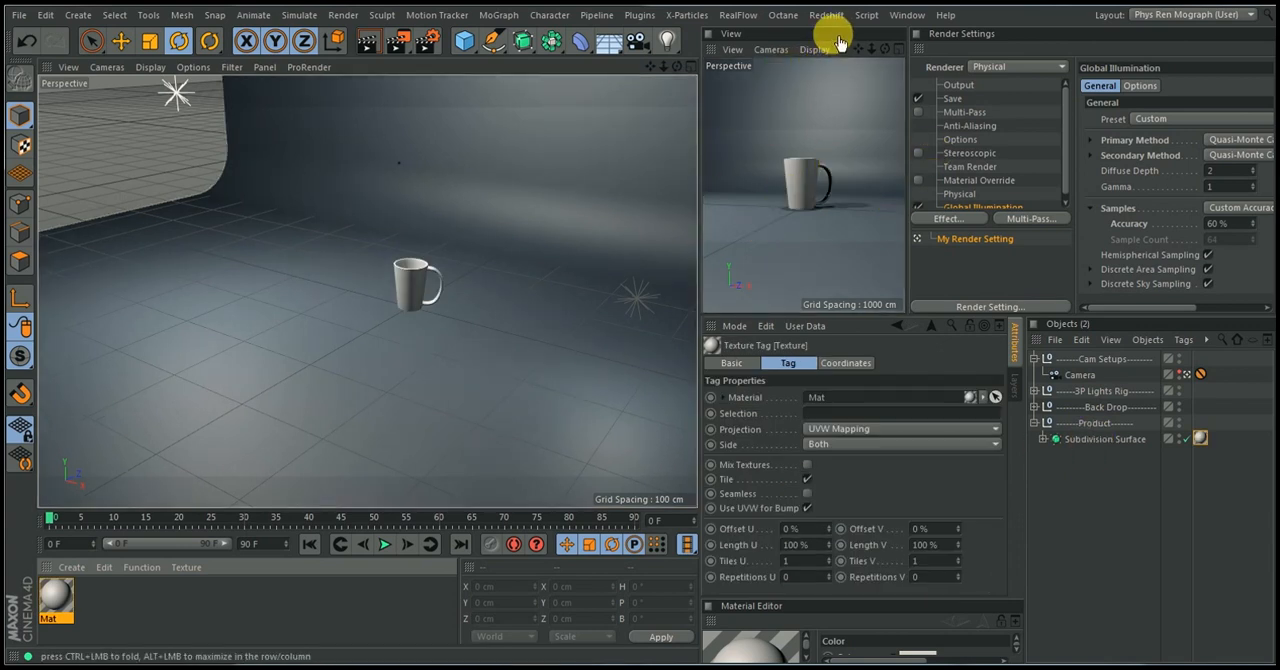
click(400, 42)
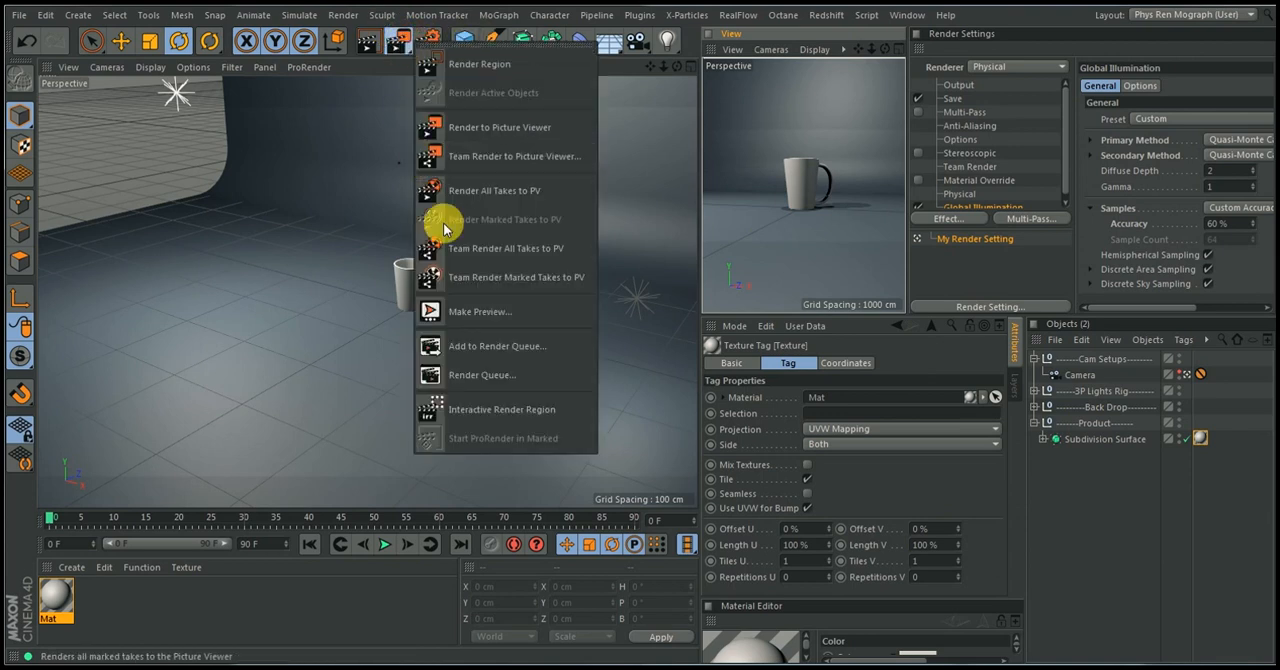
click(475, 413)
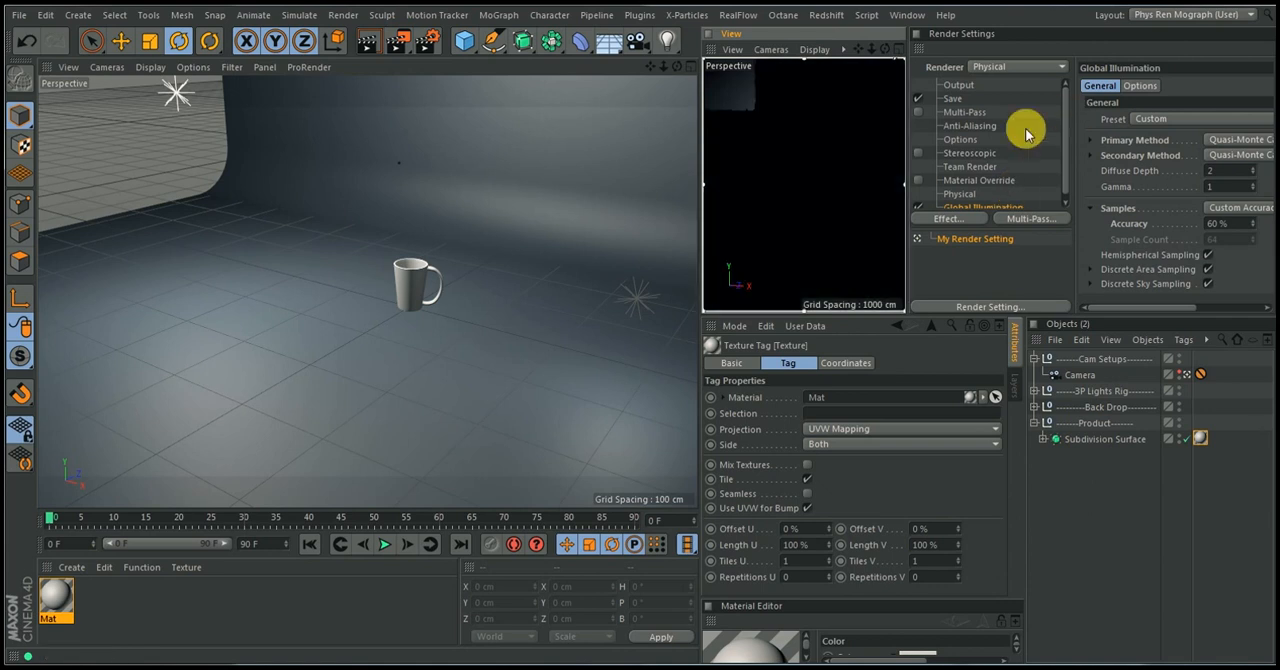
Examine the render settings: the renderer choice, the Physical sampler options and the Global Illumination methods and samples
scroll(1066, 133, down, 1)
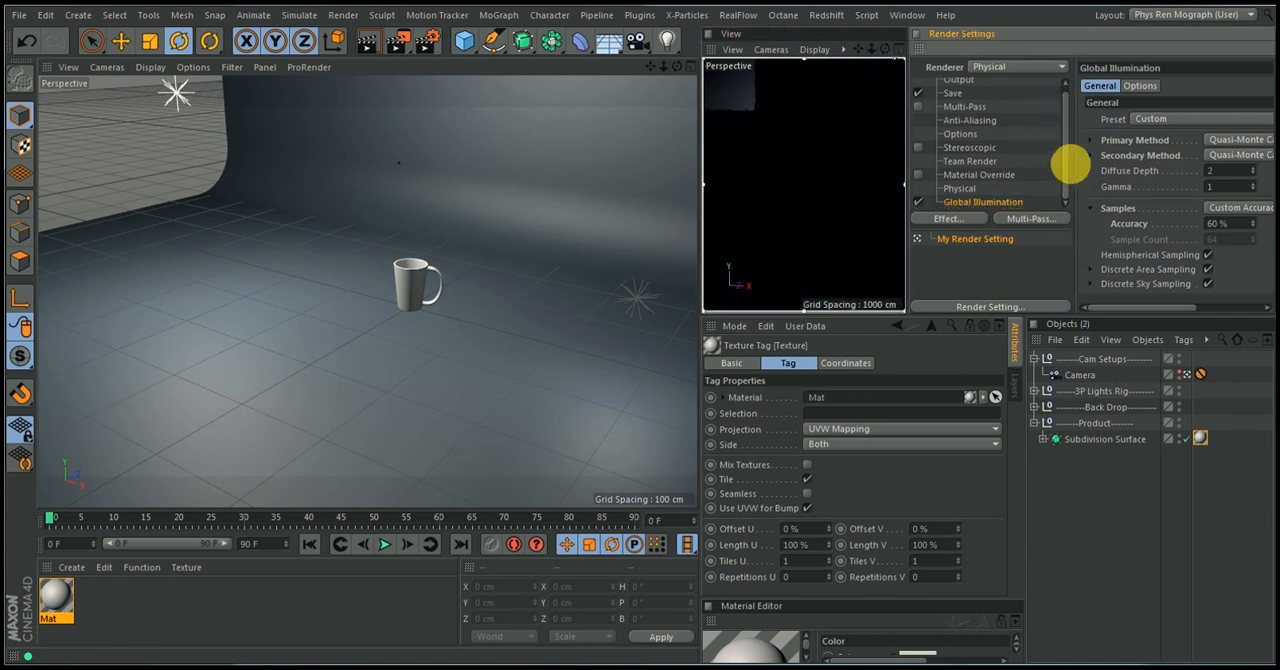
click(1003, 69)
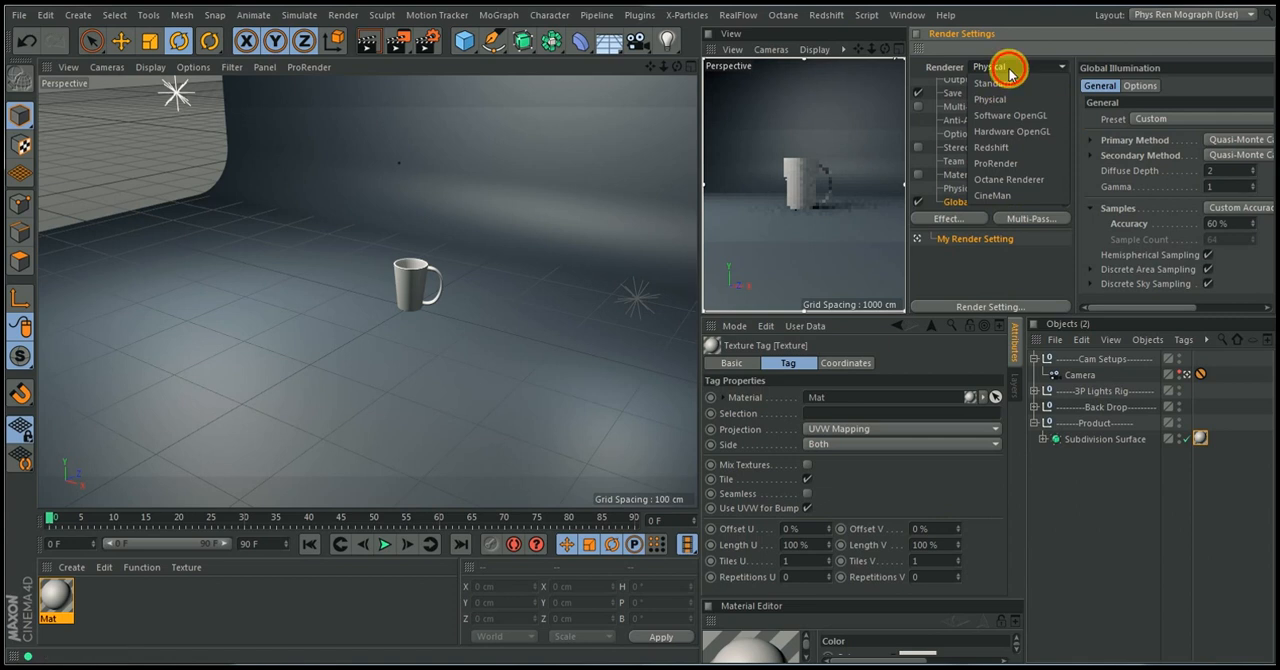
click(1009, 69)
click(960, 188)
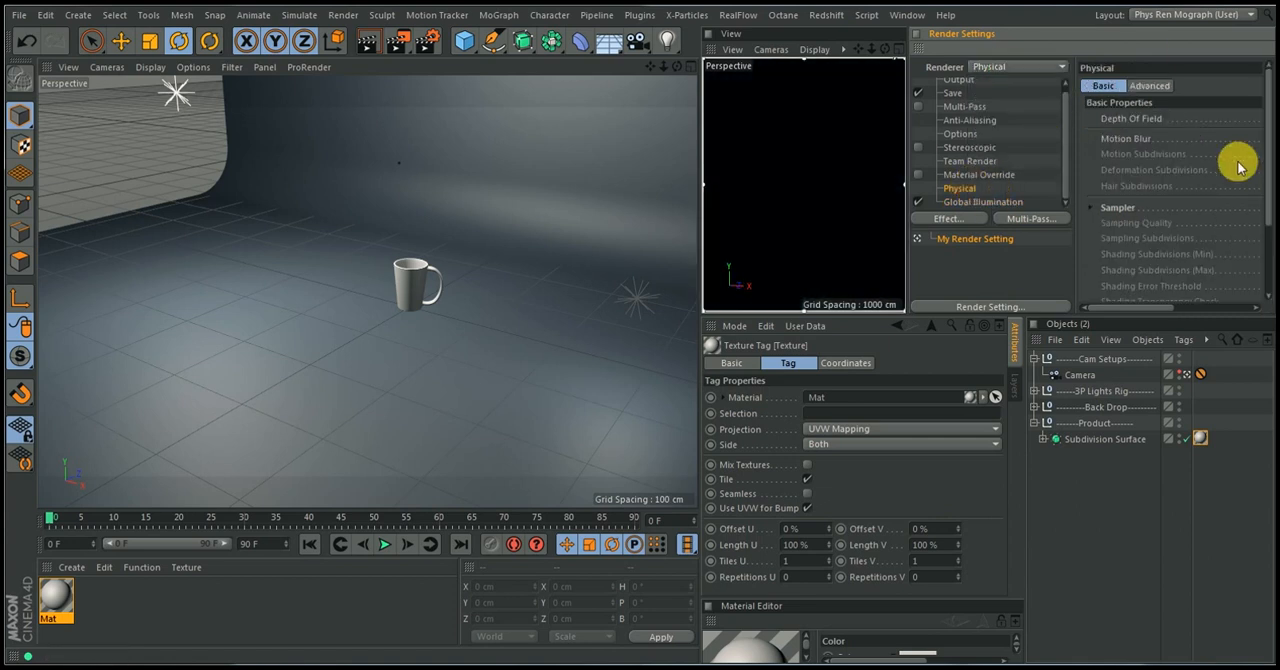
drag(1157, 312, 1228, 306)
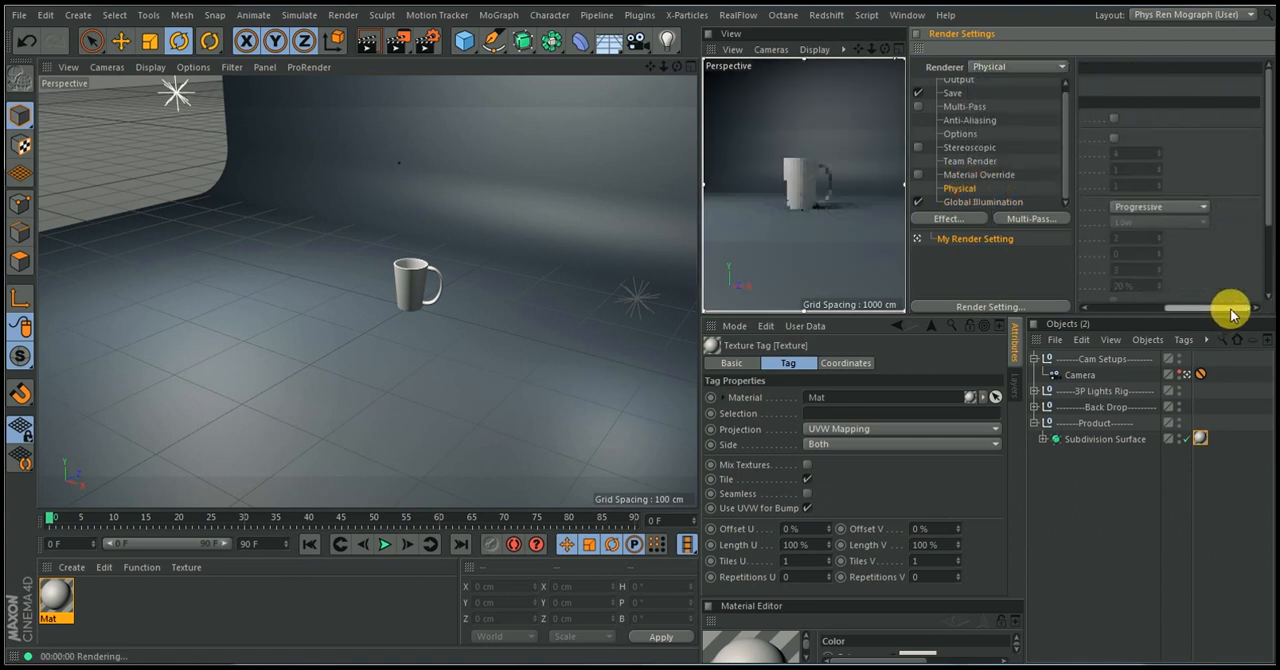
drag(1268, 200, 1268, 270)
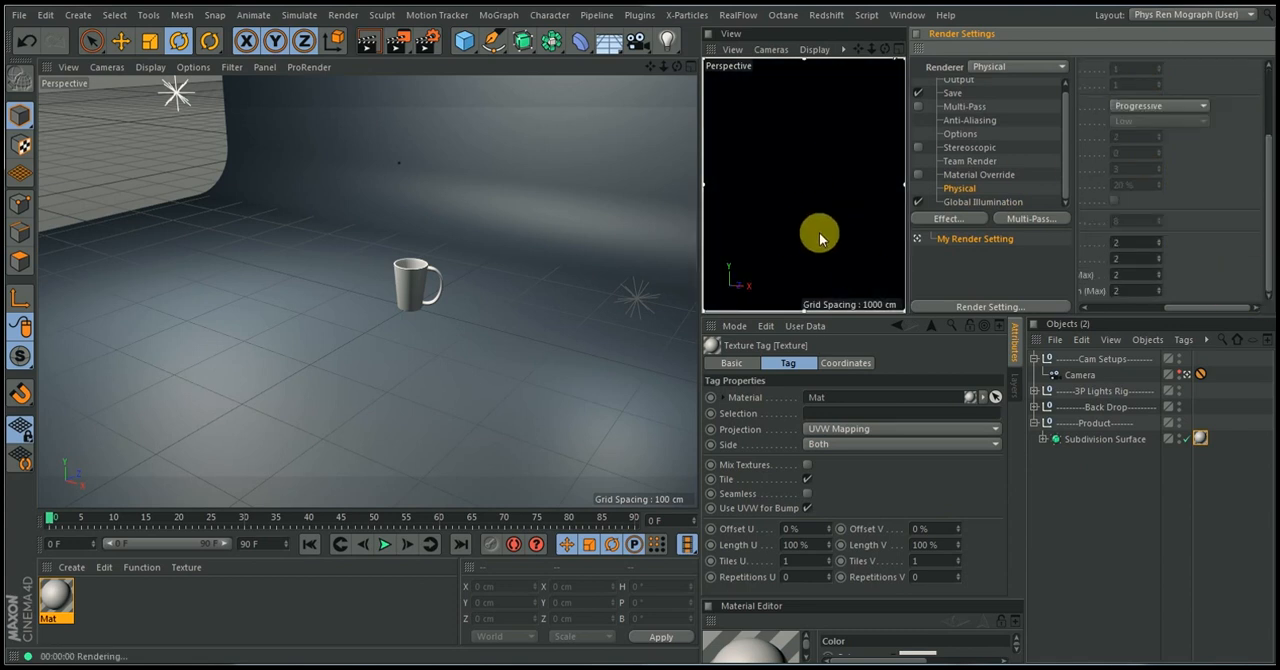
drag(1186, 310, 1097, 309)
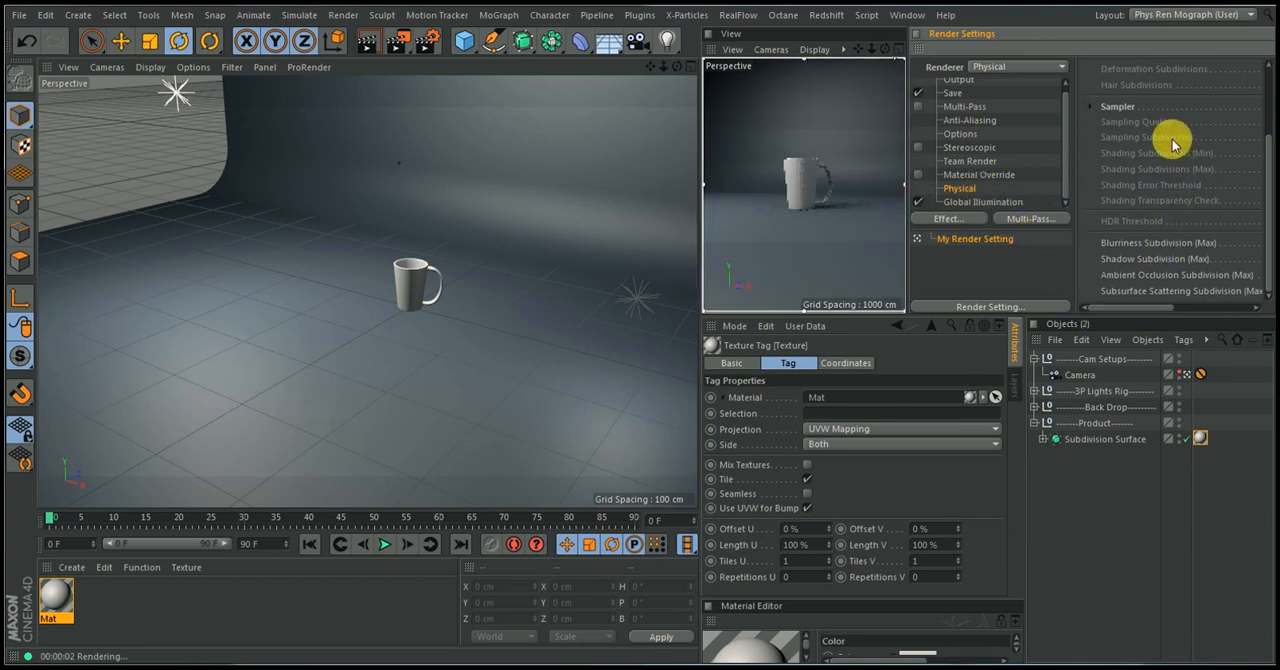
click(964, 202)
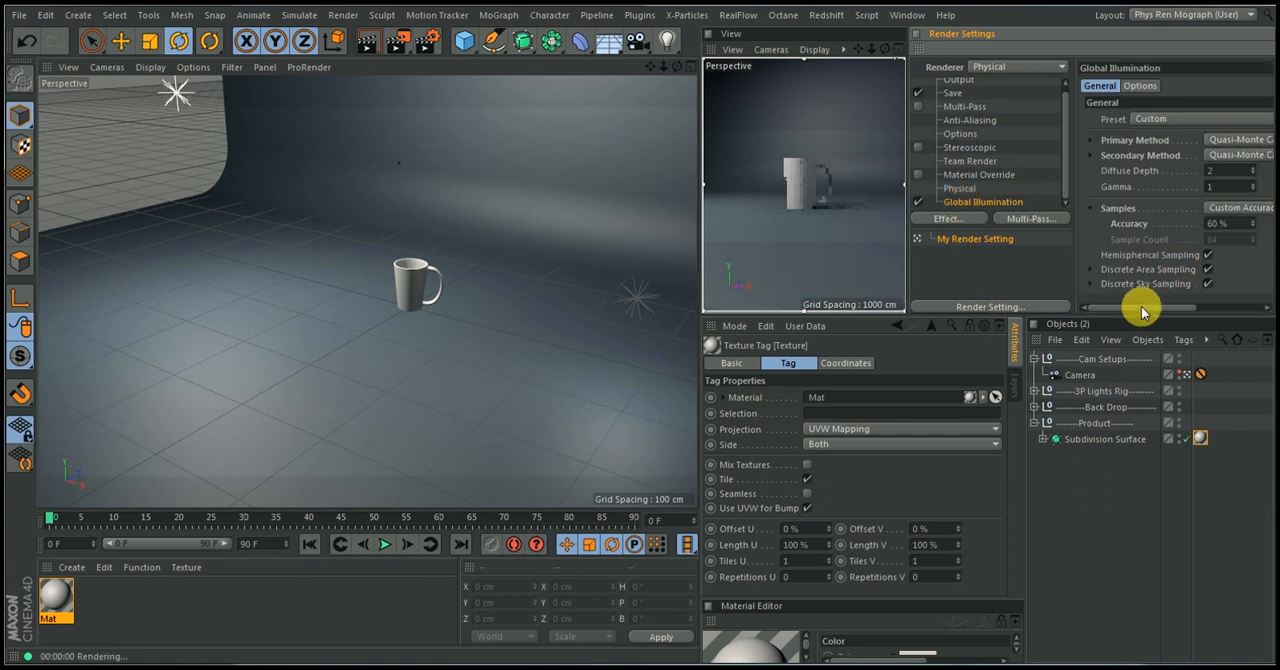
drag(1140, 313, 1177, 306)
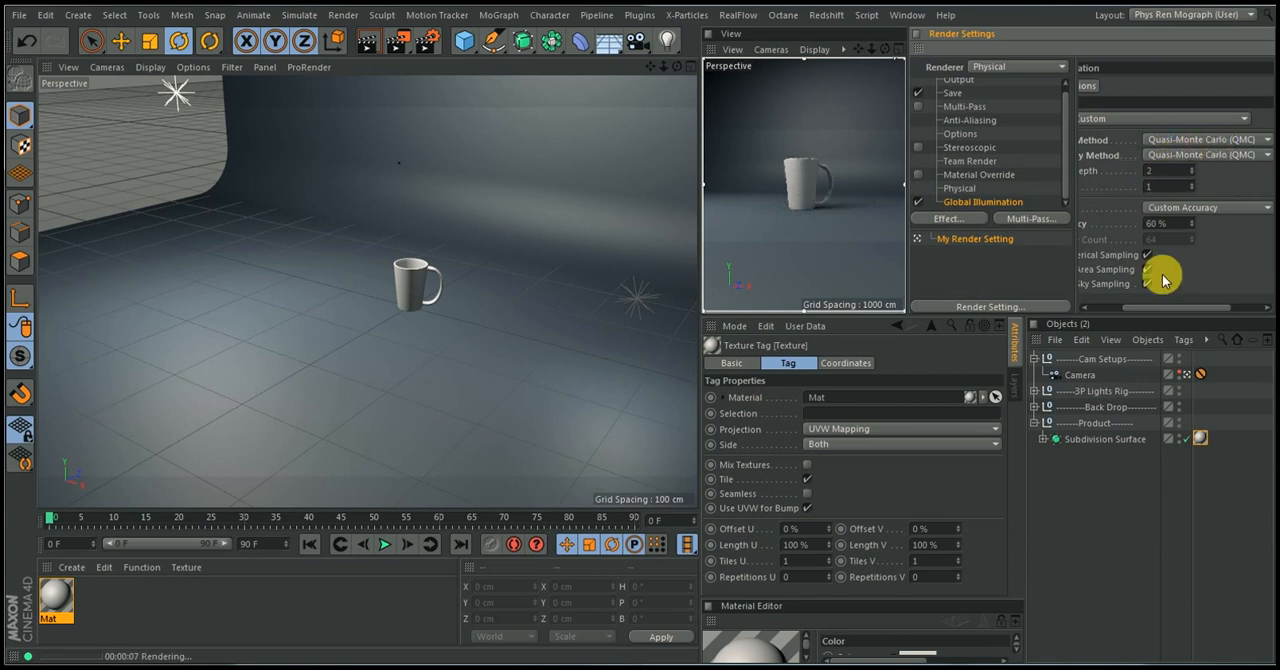
drag(1170, 305, 1131, 307)
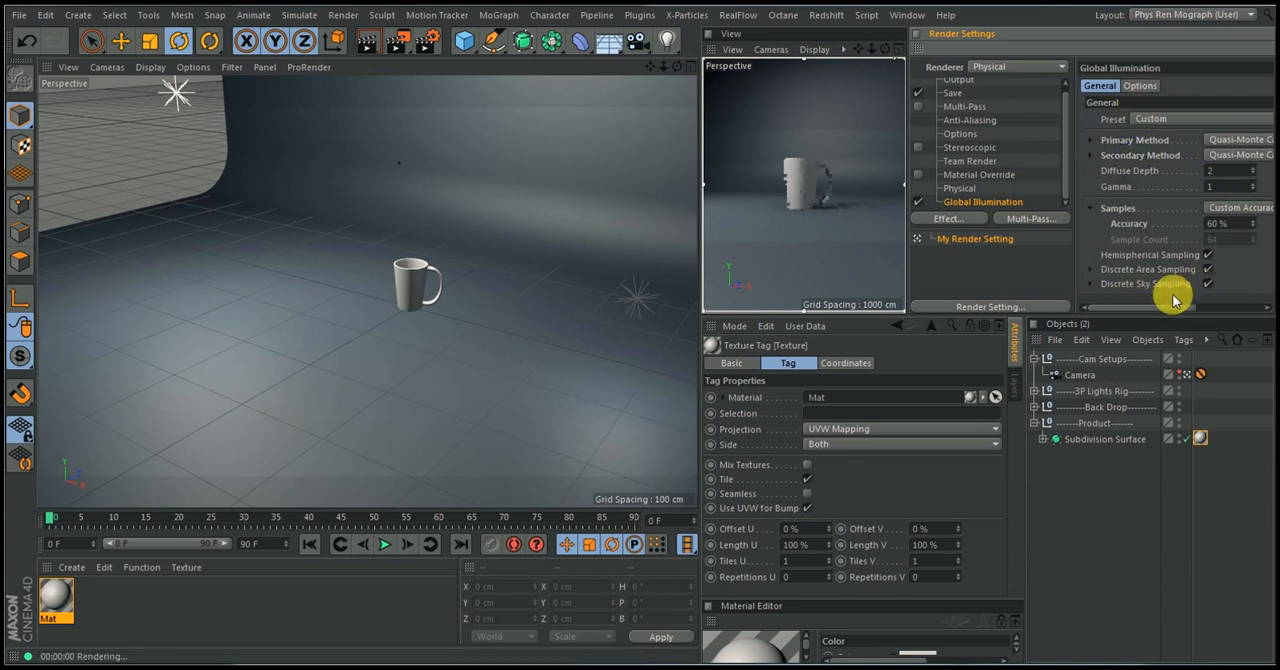
mouse_move(1151, 309)
mouse_down()
mouse_move(1166, 306)
mouse_move(1148, 313)
mouse_up()
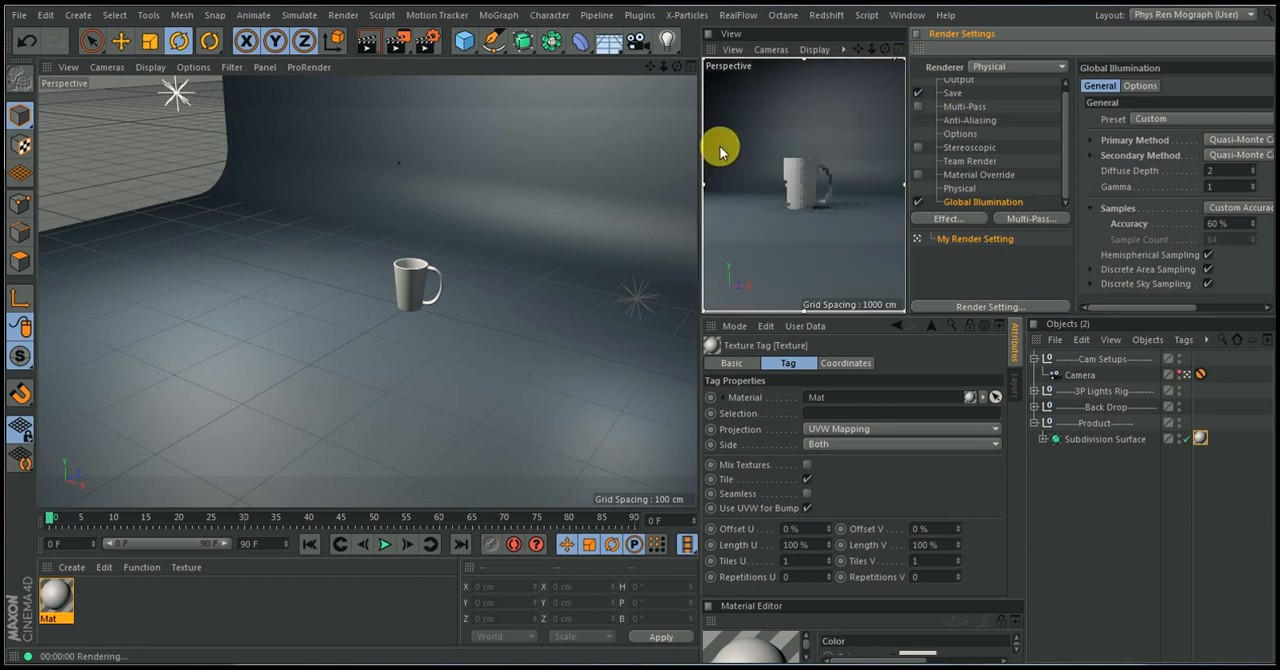
Select the cup material and view the milo-logo and Milo 2 reference images in Windows Photo Viewer
click(50, 600)
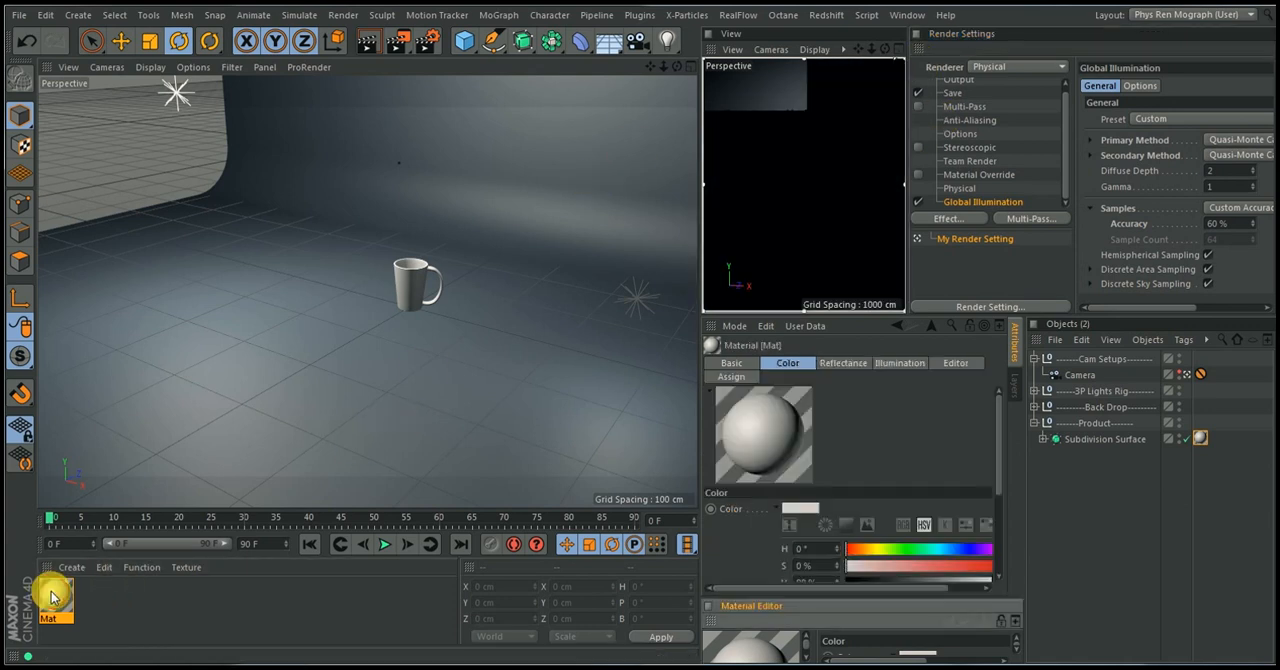
mouse_move(990, 660)
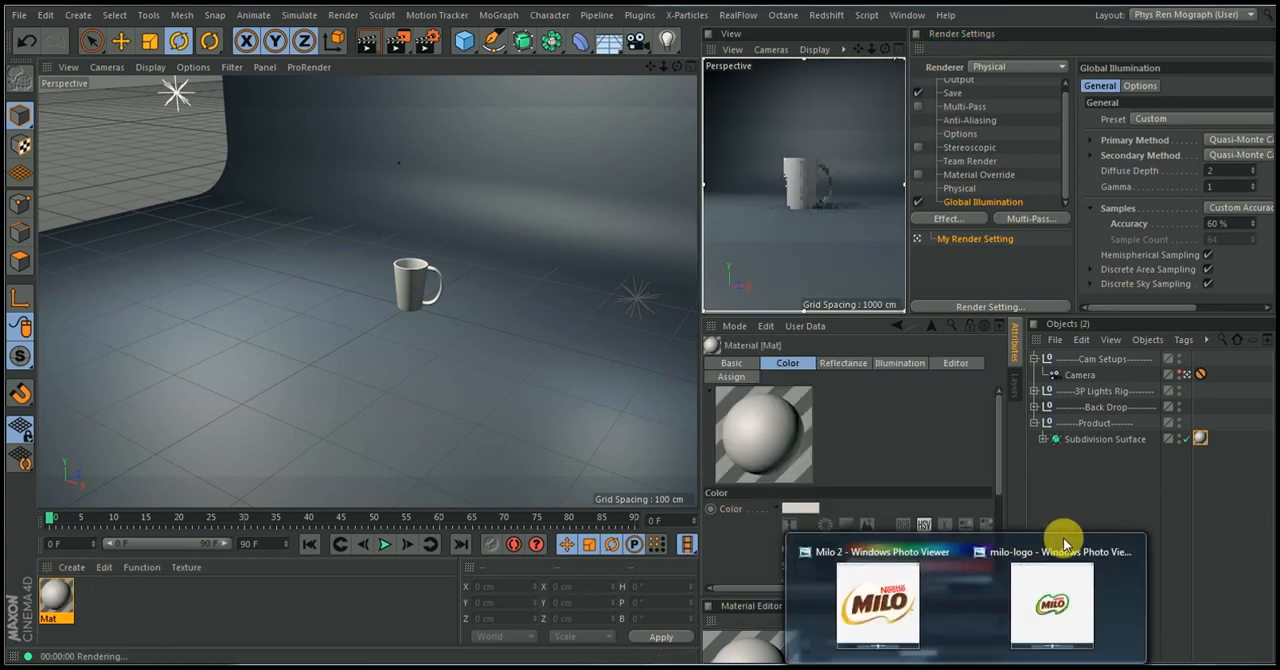
click(1040, 604)
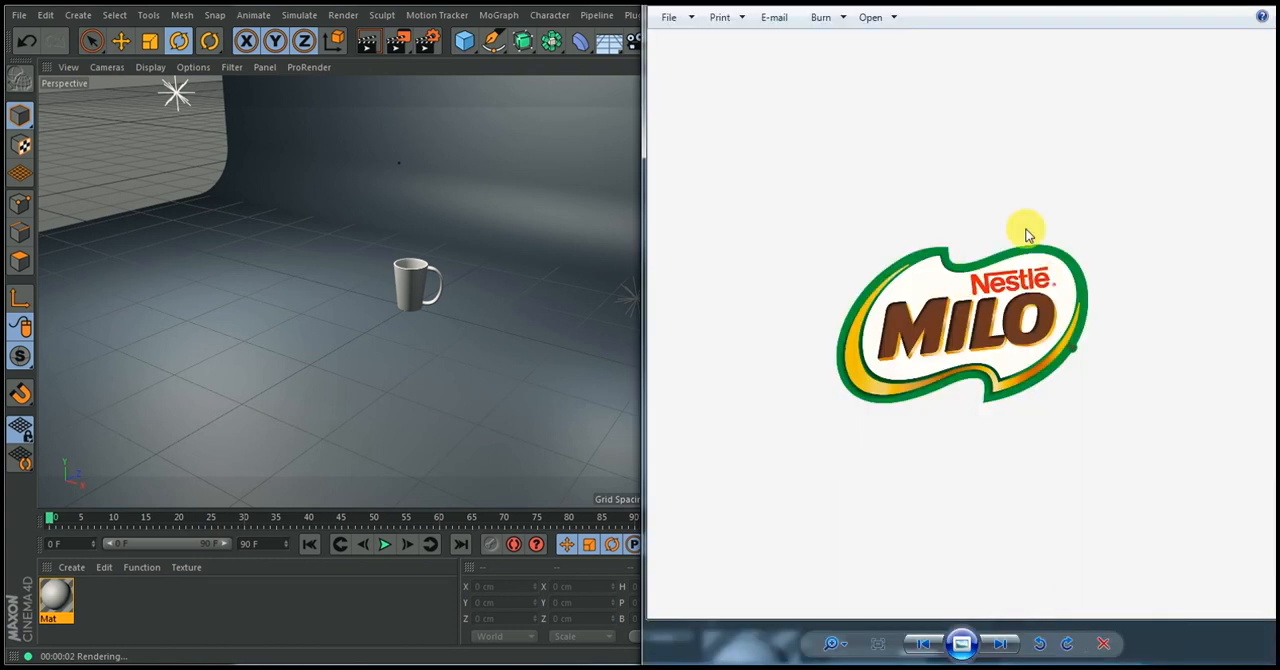
click(58, 593)
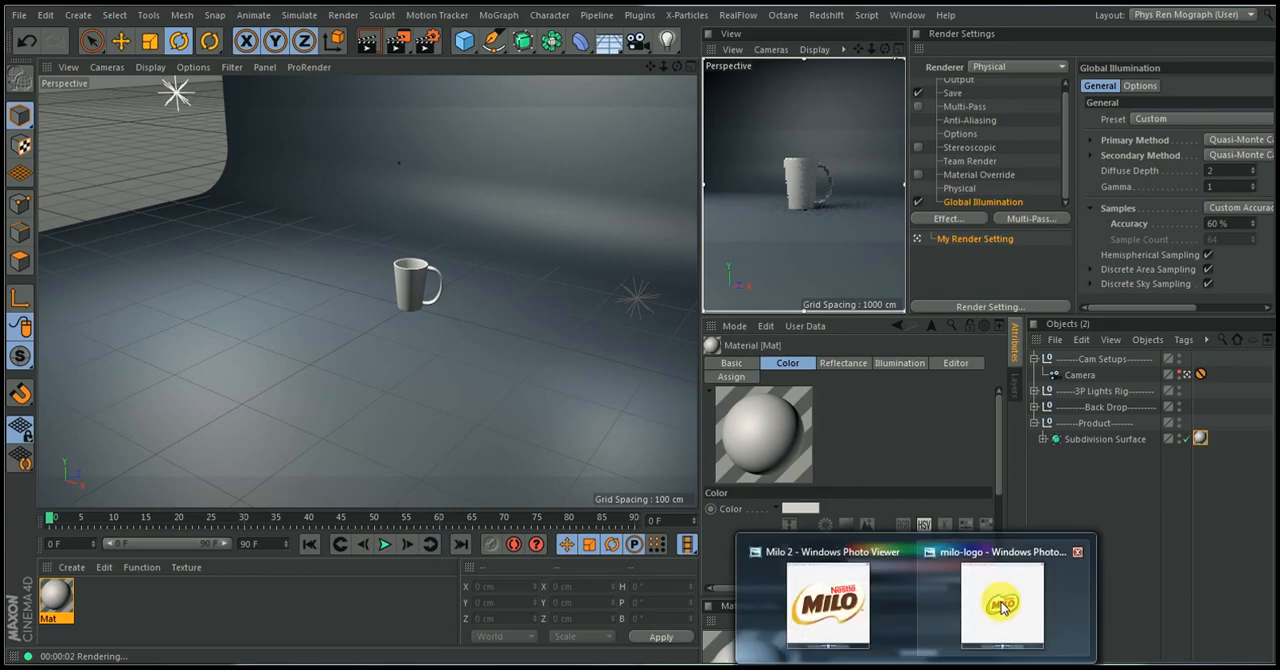
click(826, 613)
drag(841, 4, 1279, 95)
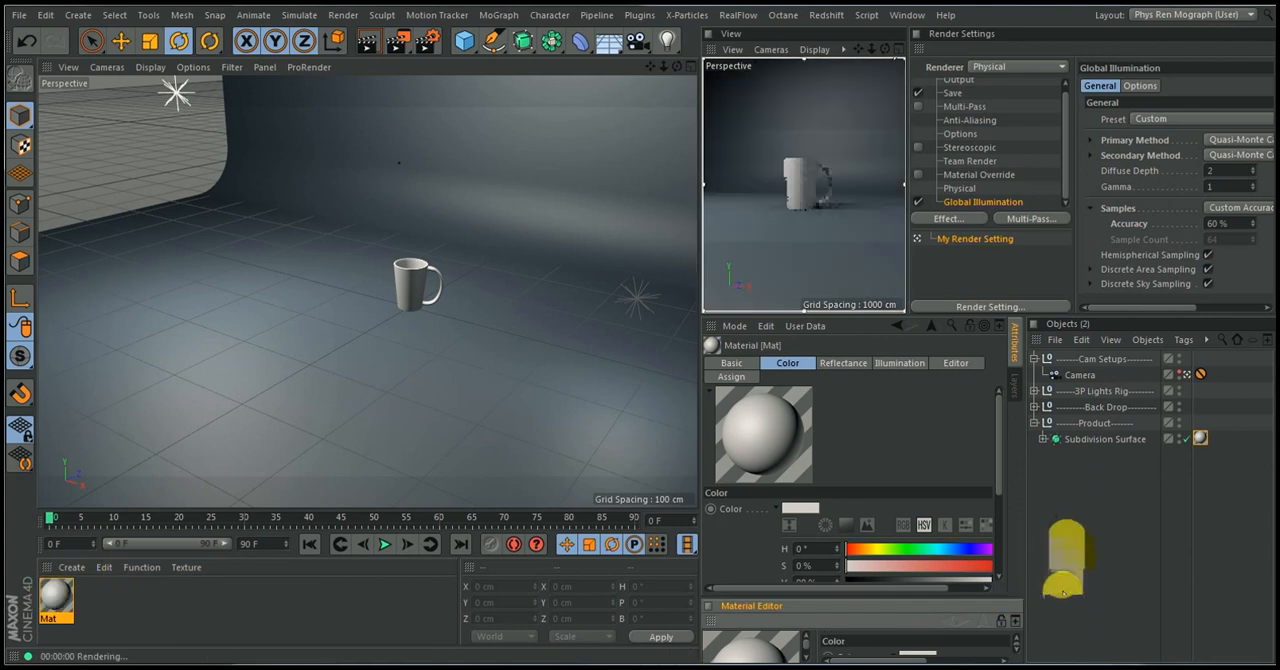
Open the cup material's attributes in a separate floating window and enlarge it to show the full color settings
drag(901, 608, 908, 443)
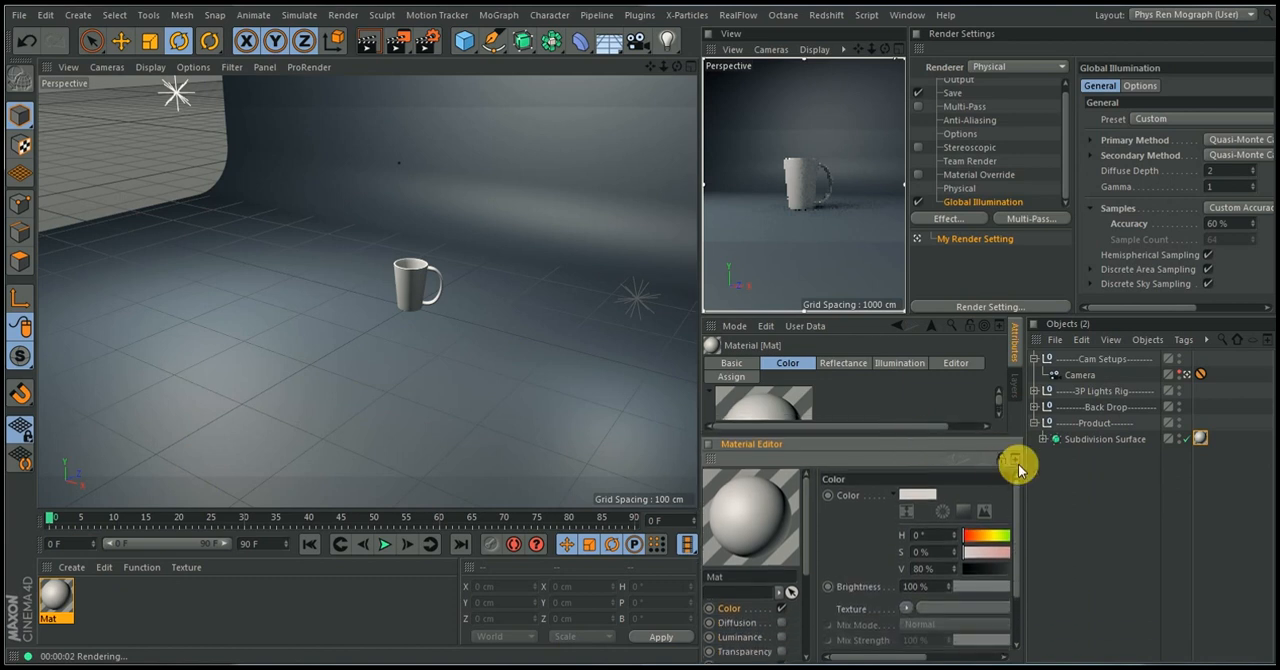
click(1014, 459)
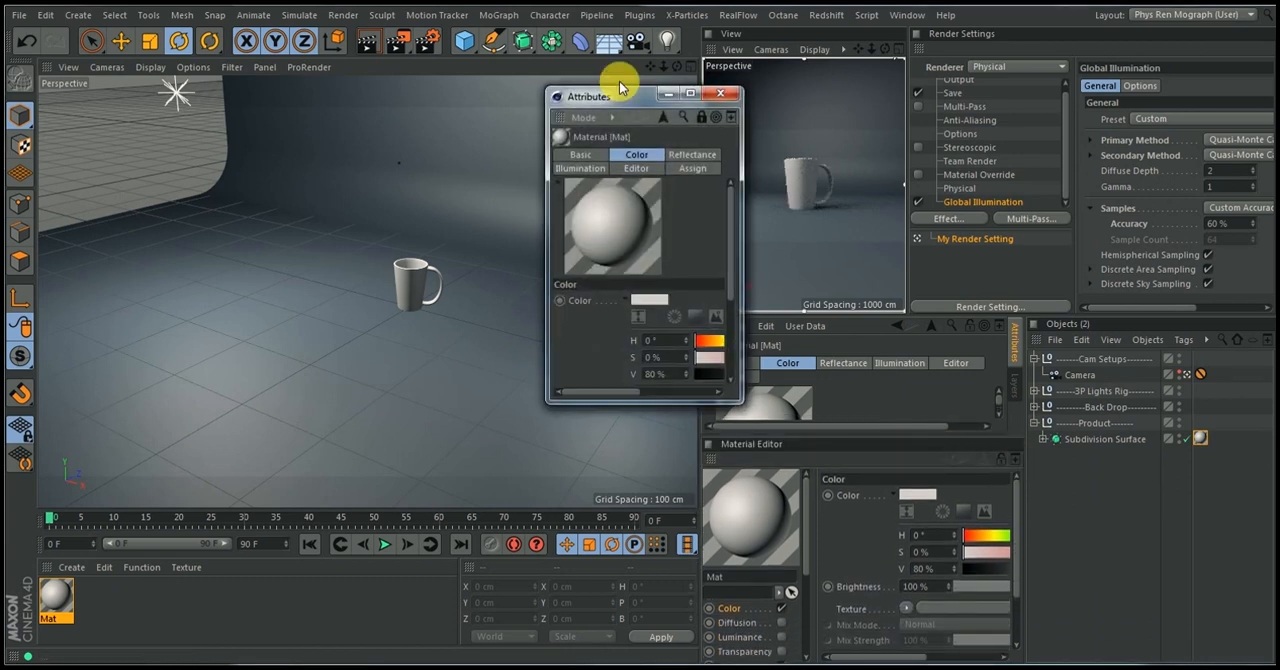
drag(625, 100, 258, 113)
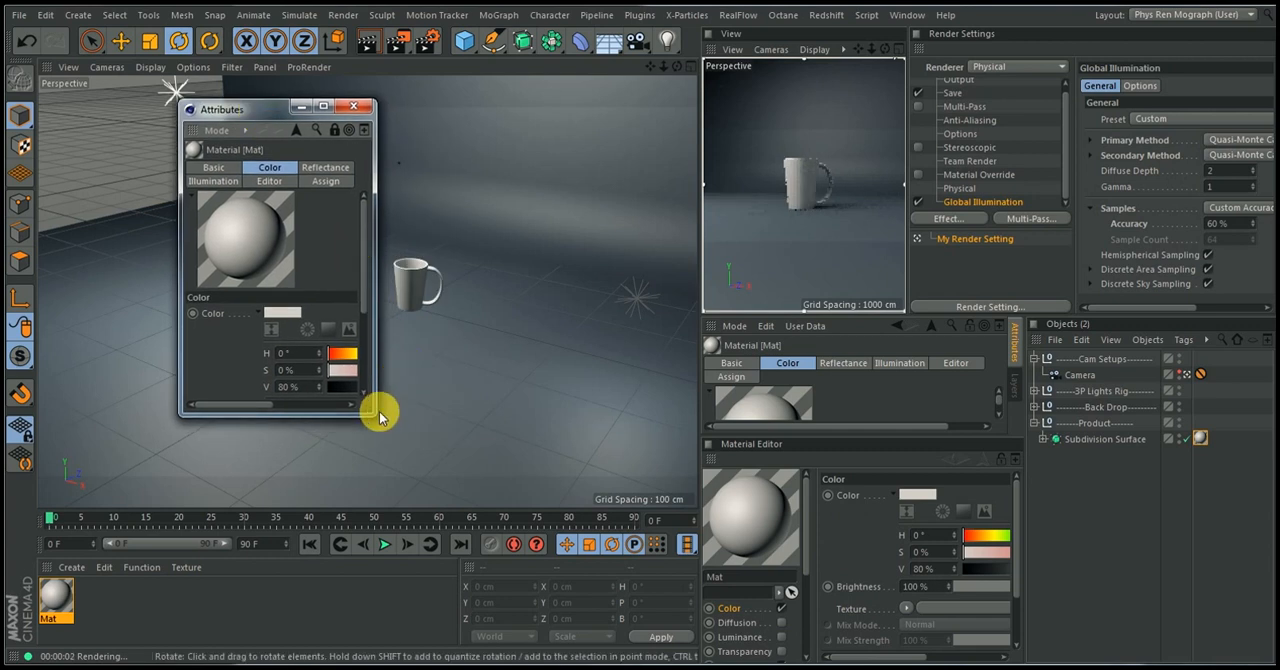
drag(378, 417, 604, 616)
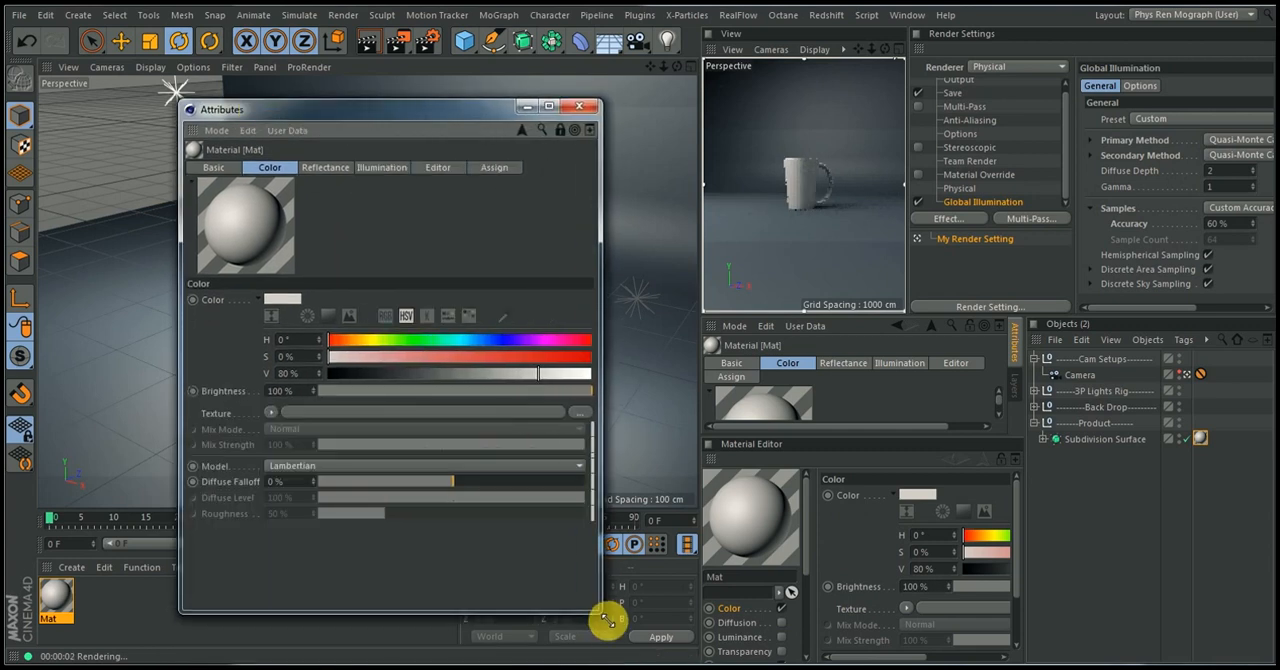
Set the material's color to the Milo logo's green by sampling it from the screen, H 138.926, S 92.547%, V 63.137%
click(505, 313)
click(818, 185)
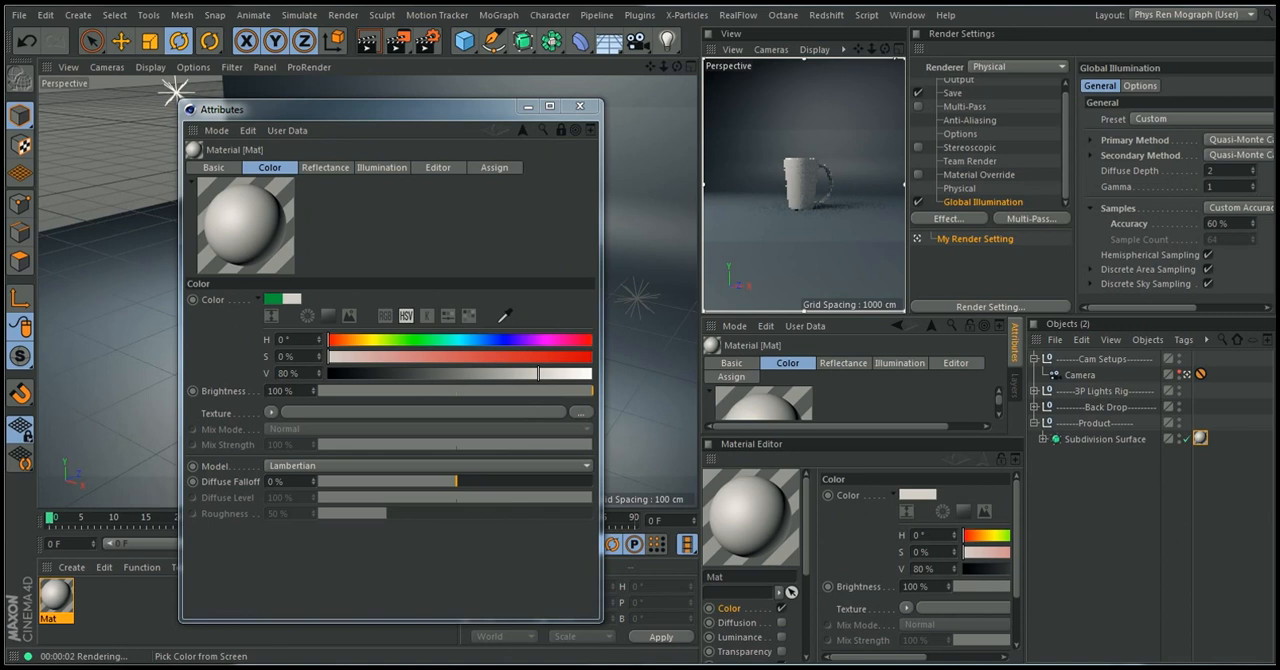
click(1278, 370)
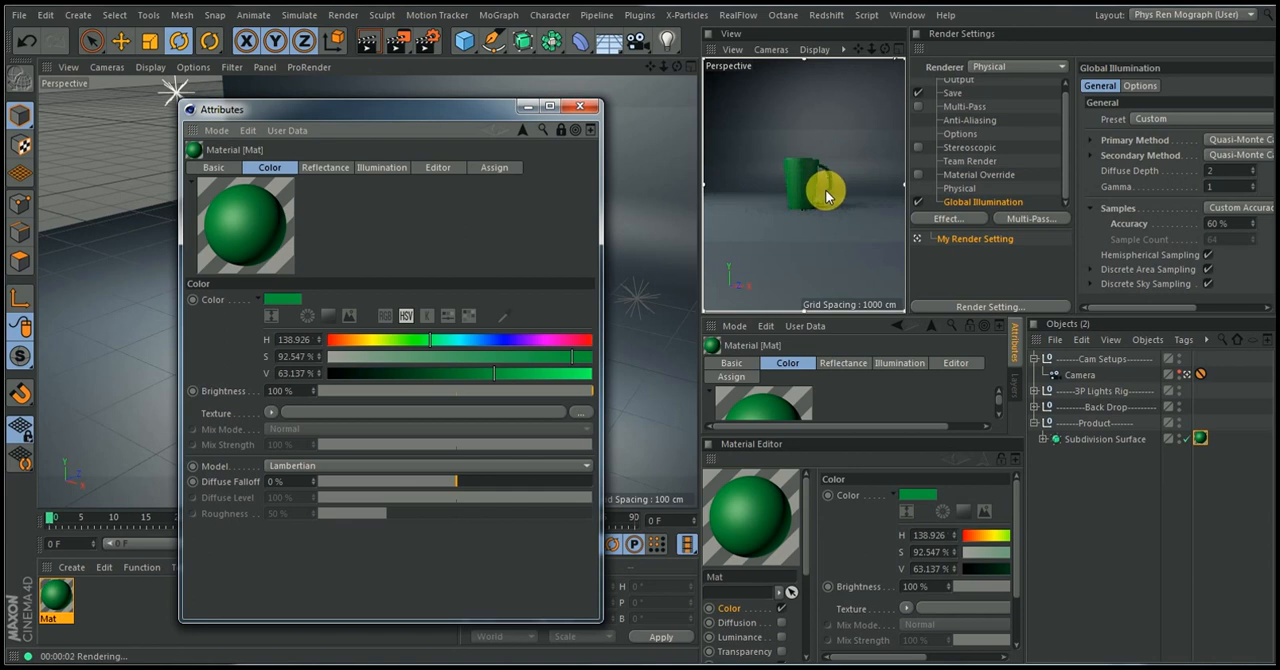
Replace the material's Default Specular reflectance layer with a GGX layer
click(330, 170)
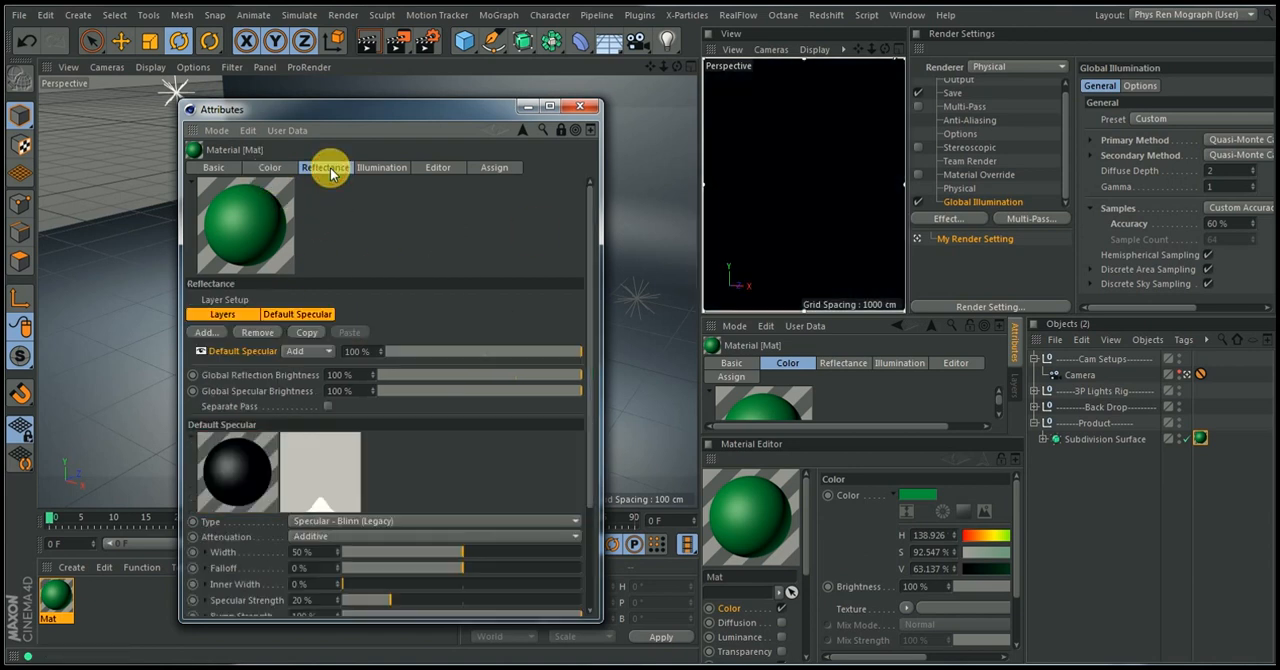
click(258, 334)
click(212, 334)
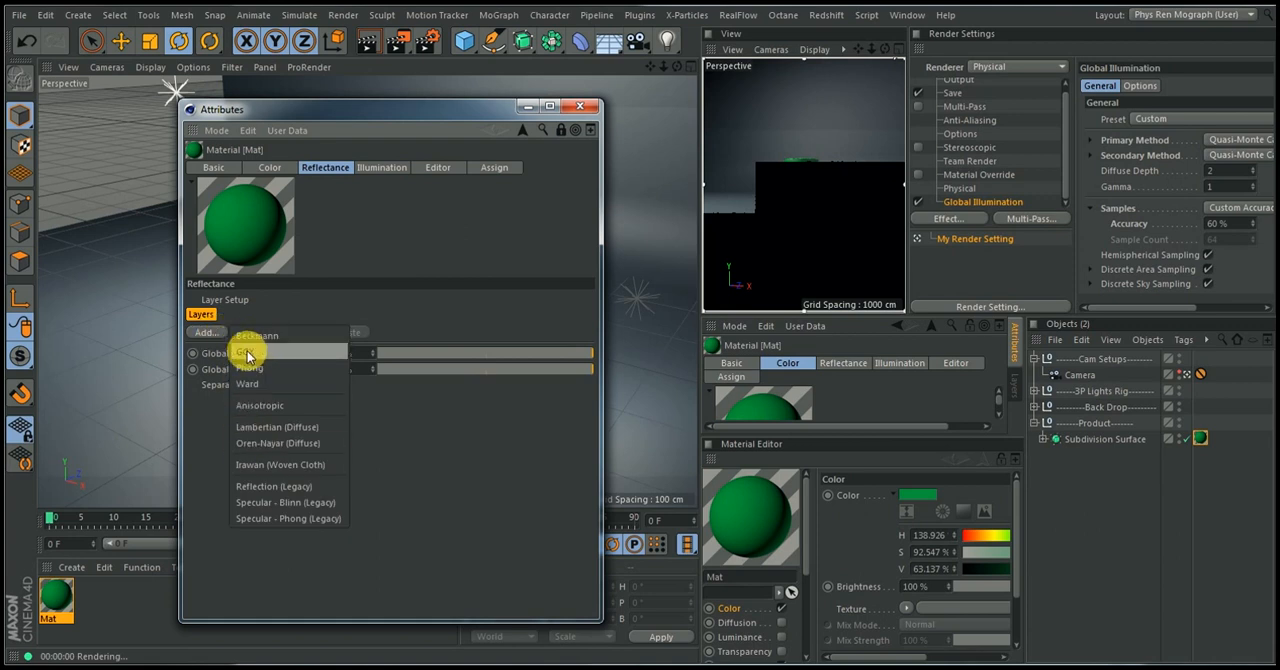
click(251, 351)
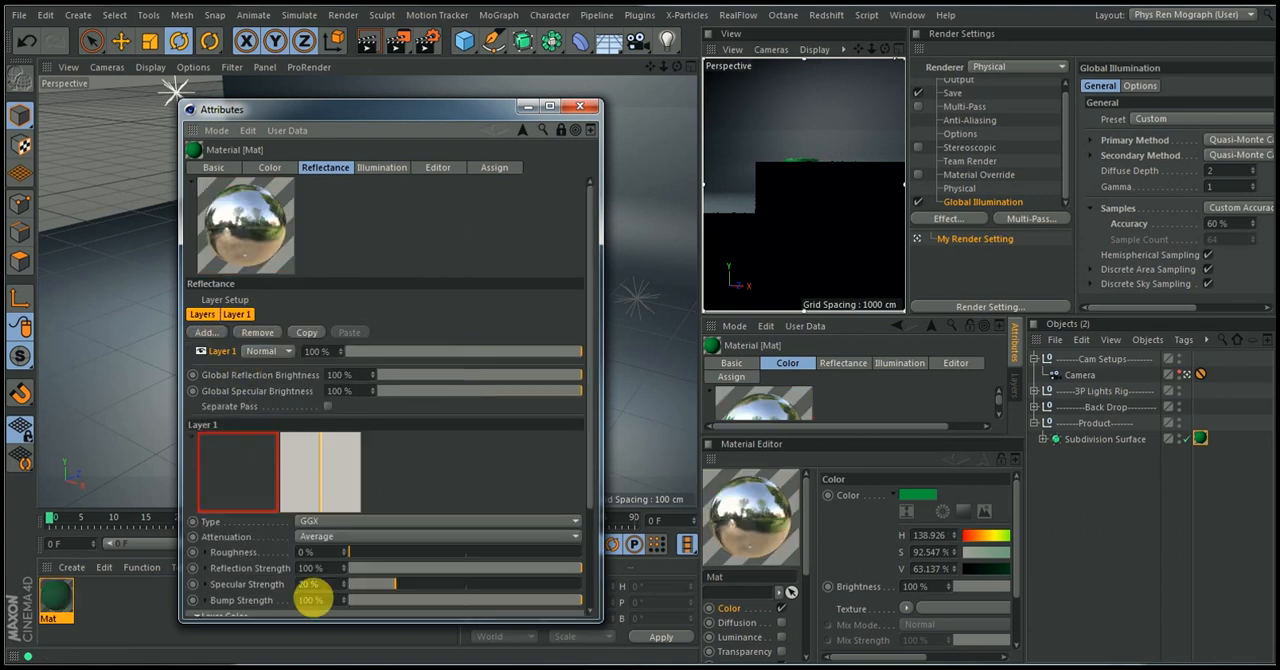
Set the GGX layer's Fresnel to Dielectric and its roughness to 11%, and close the floating attributes window
drag(328, 623, 334, 669)
click(215, 612)
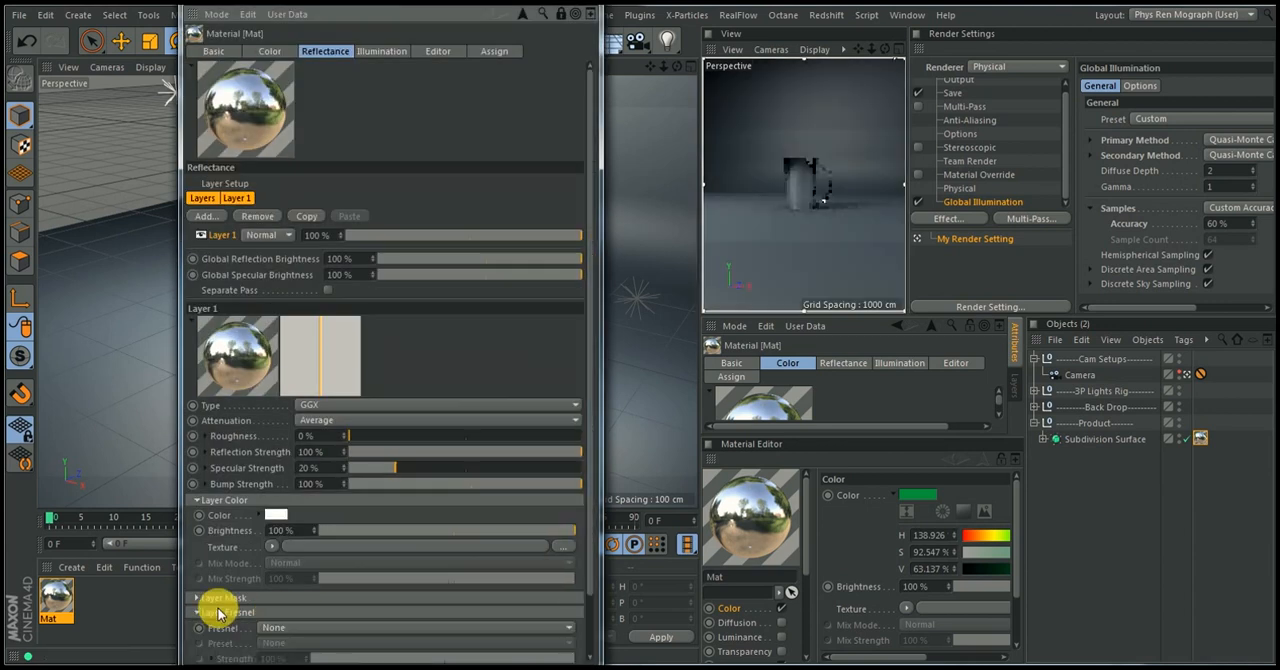
click(297, 637)
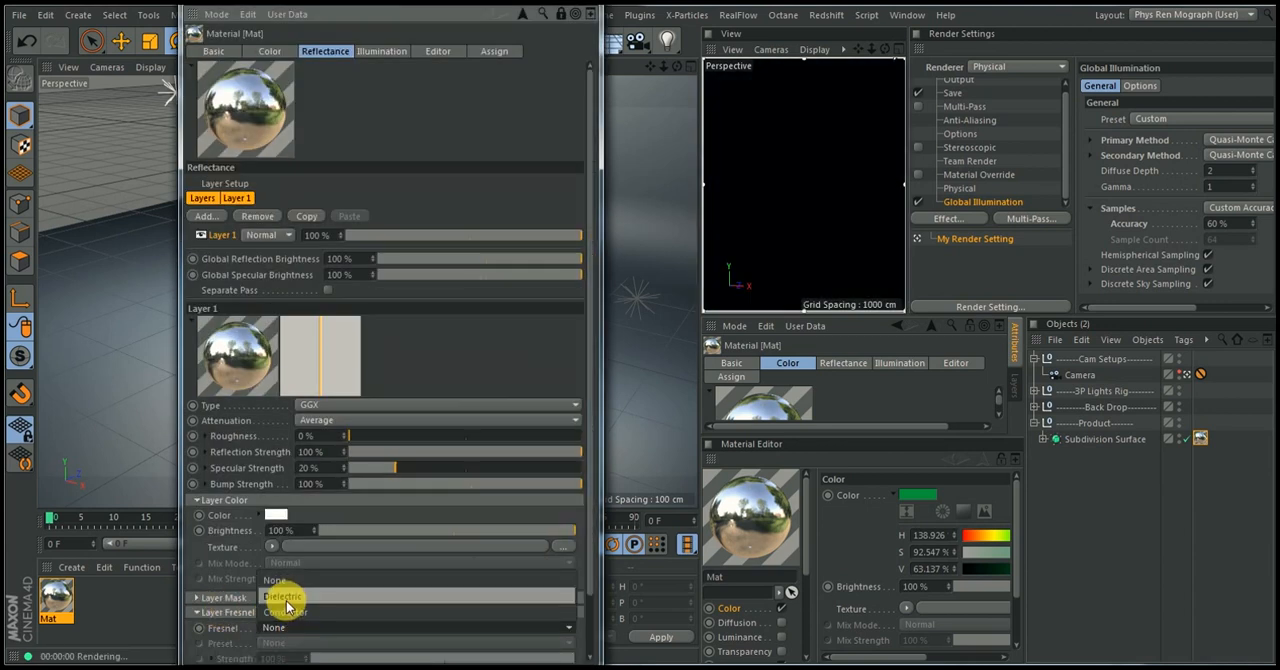
click(286, 599)
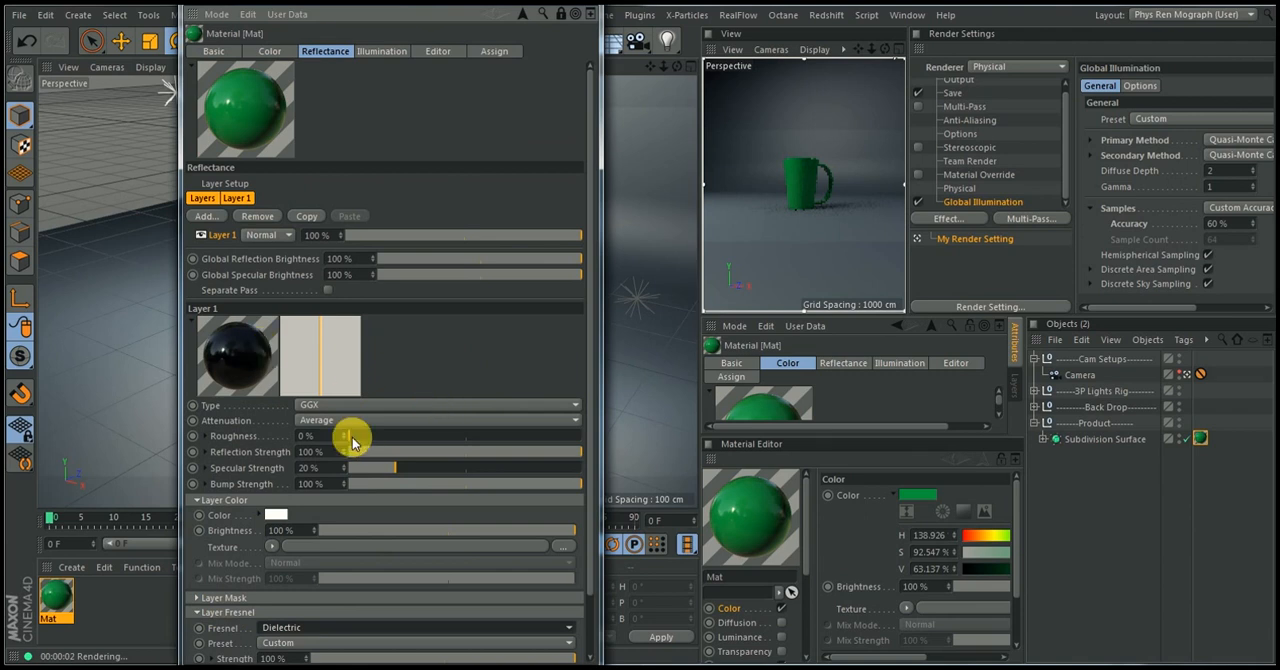
drag(367, 440, 381, 440)
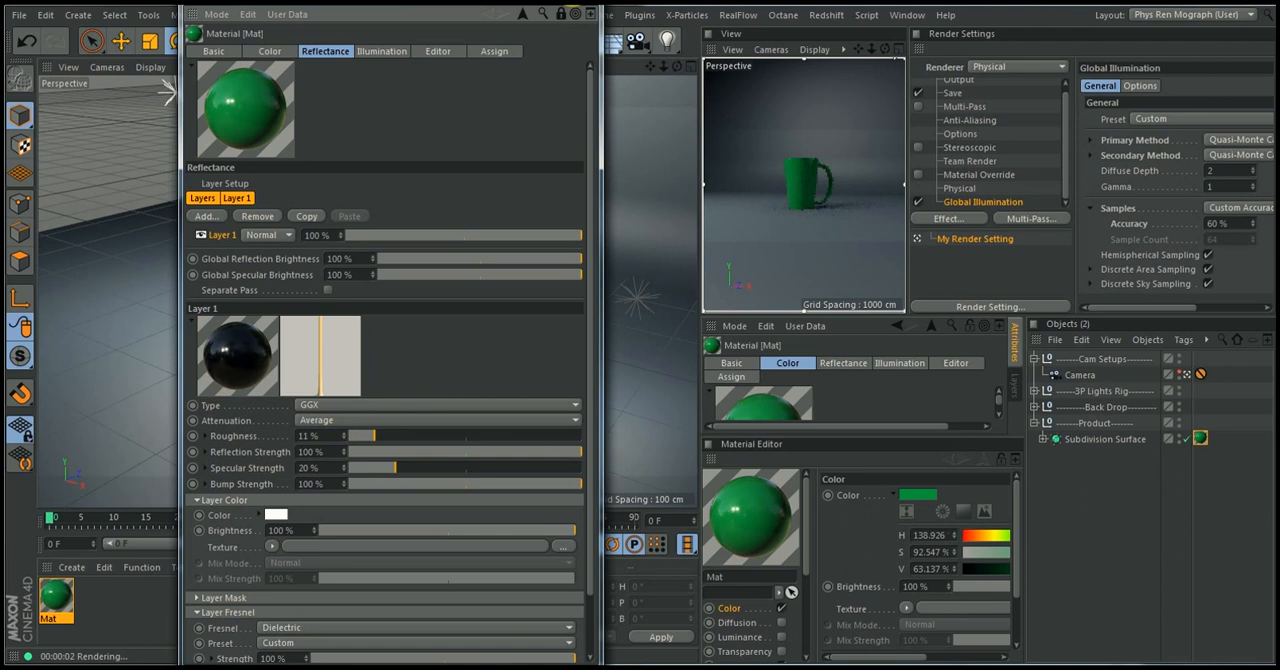
click(573, 3)
Add a Sky object inside the 3P Lights Rig group and apply a new default material to it
alt+right_drag(408, 249, 446, 300)
alt+drag(368, 292, 480, 263)
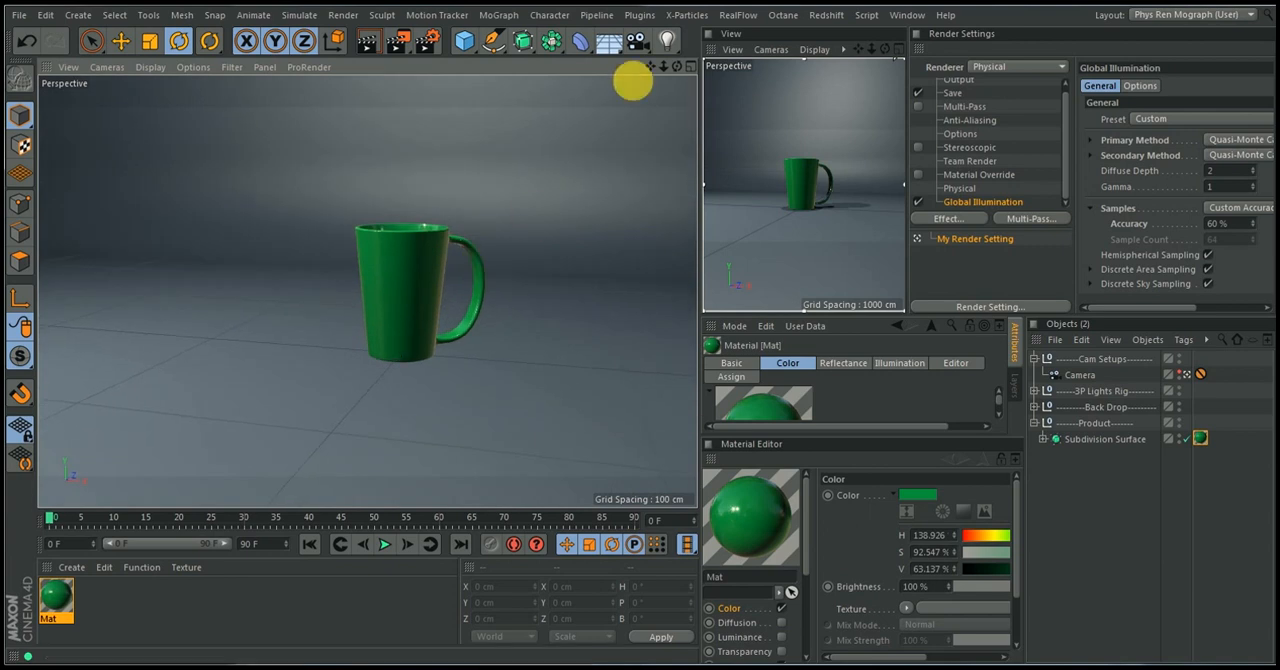
drag(611, 38, 665, 100)
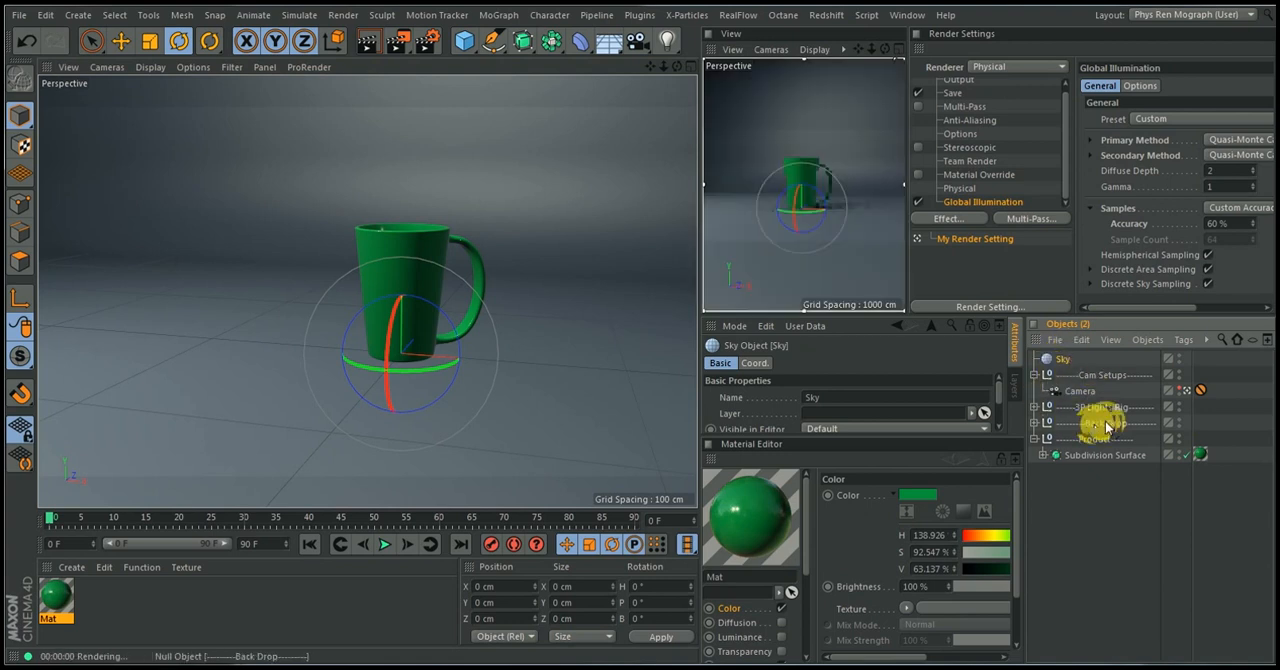
drag(1058, 360, 1082, 408)
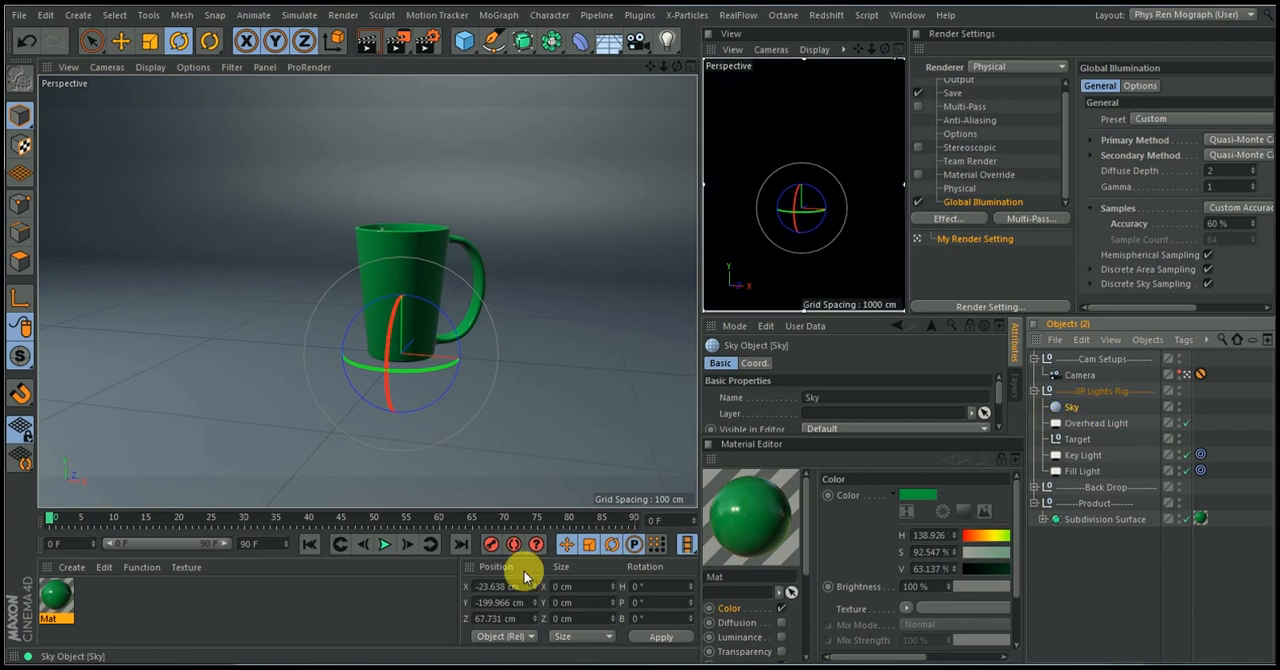
double_click(131, 608)
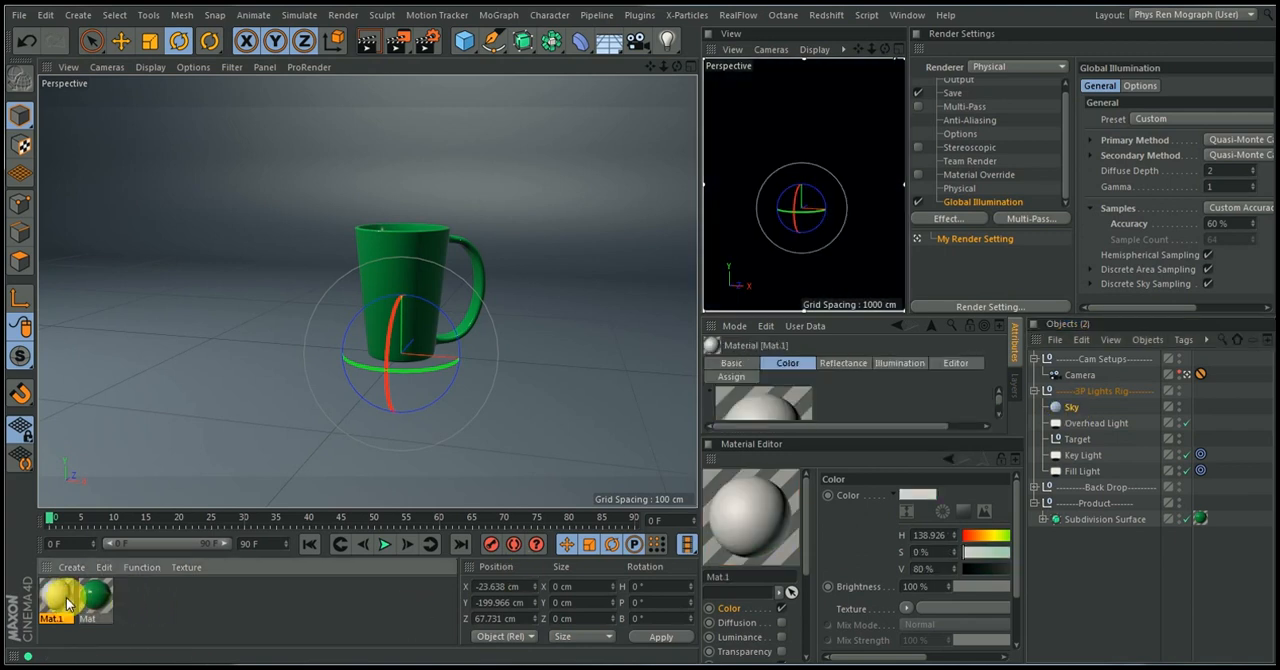
drag(745, 437, 1080, 409)
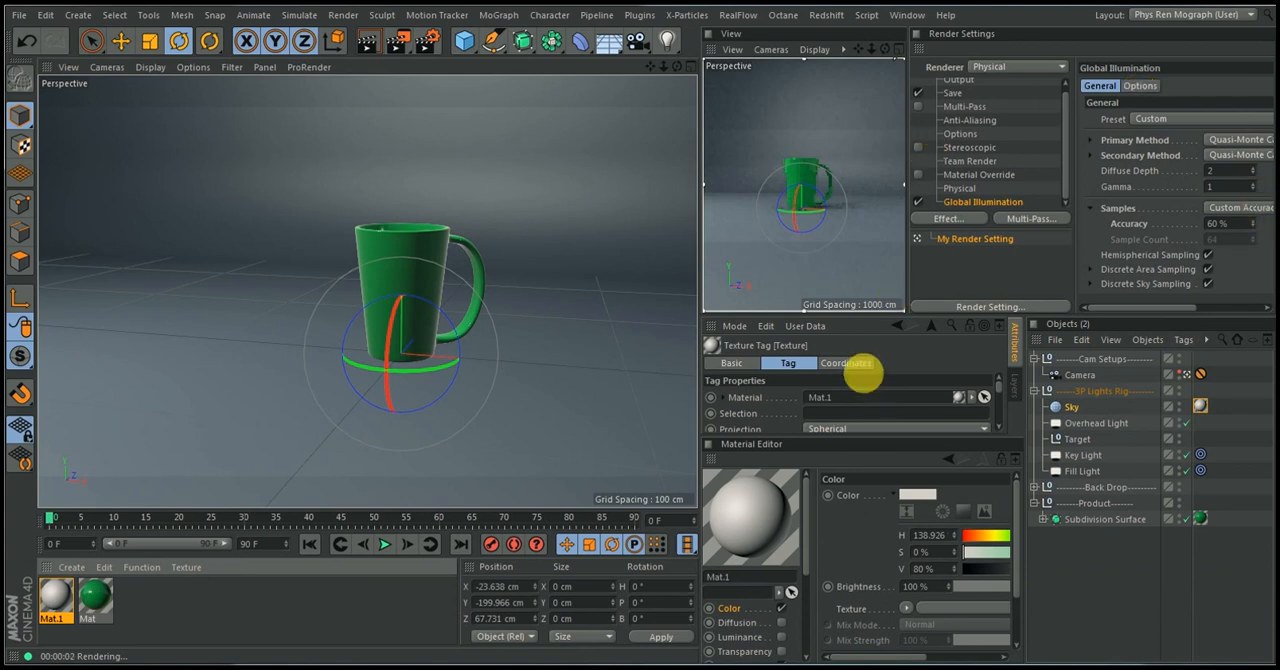
Open and enlarge the Content Browser, and search its Presets for "hdri"
click(904, 16)
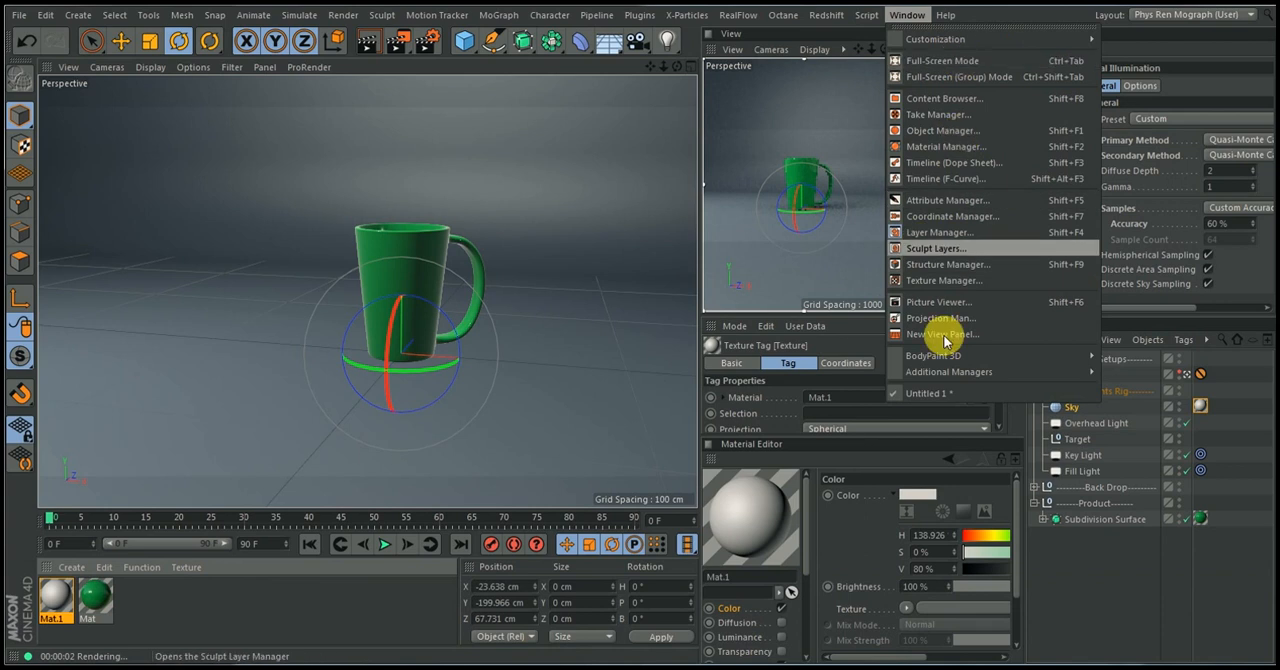
click(944, 99)
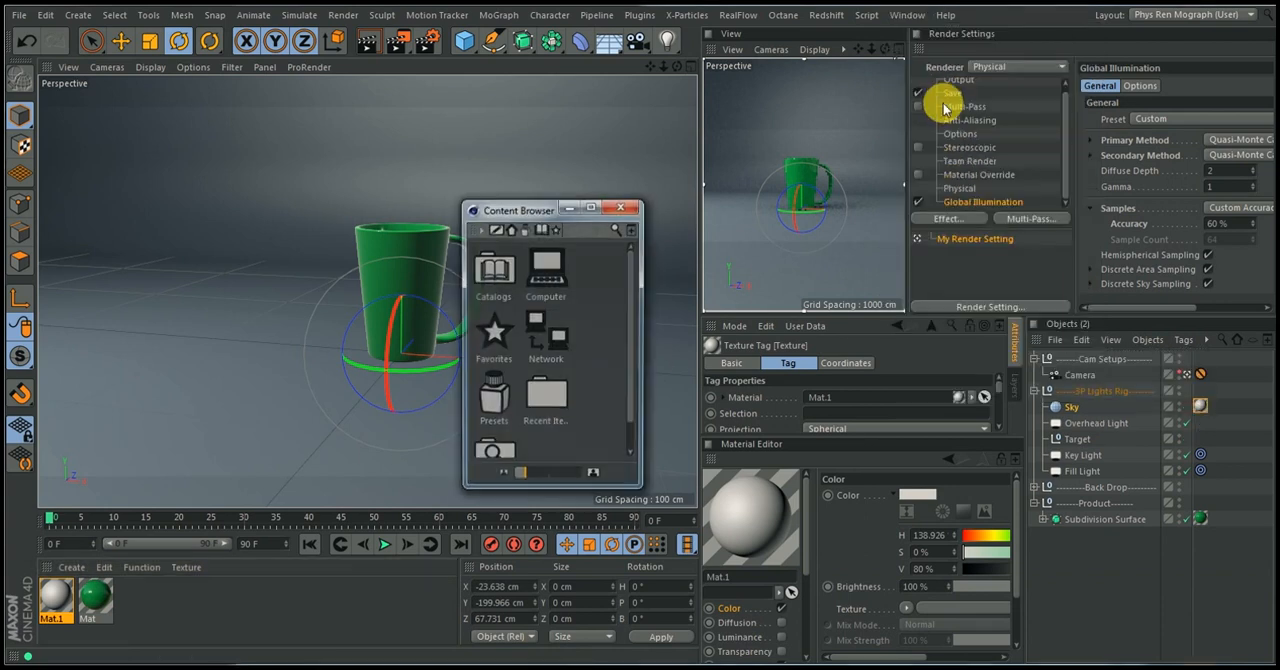
drag(650, 497, 887, 540)
double_click(716, 283)
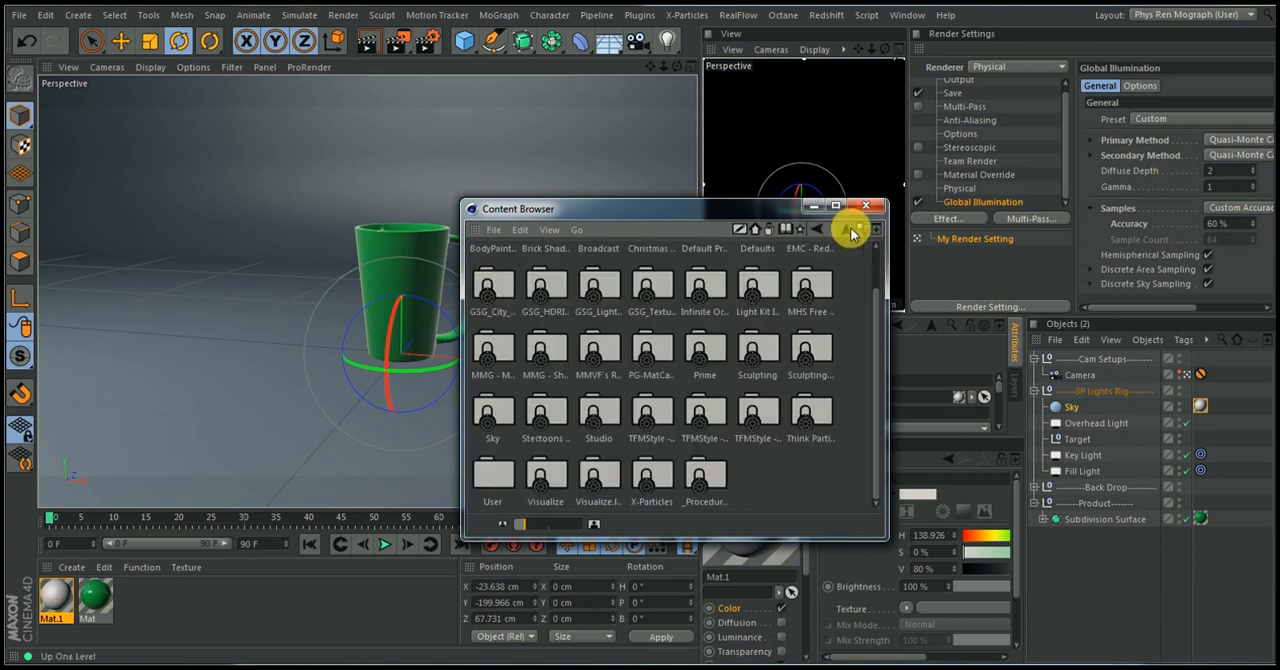
click(862, 230)
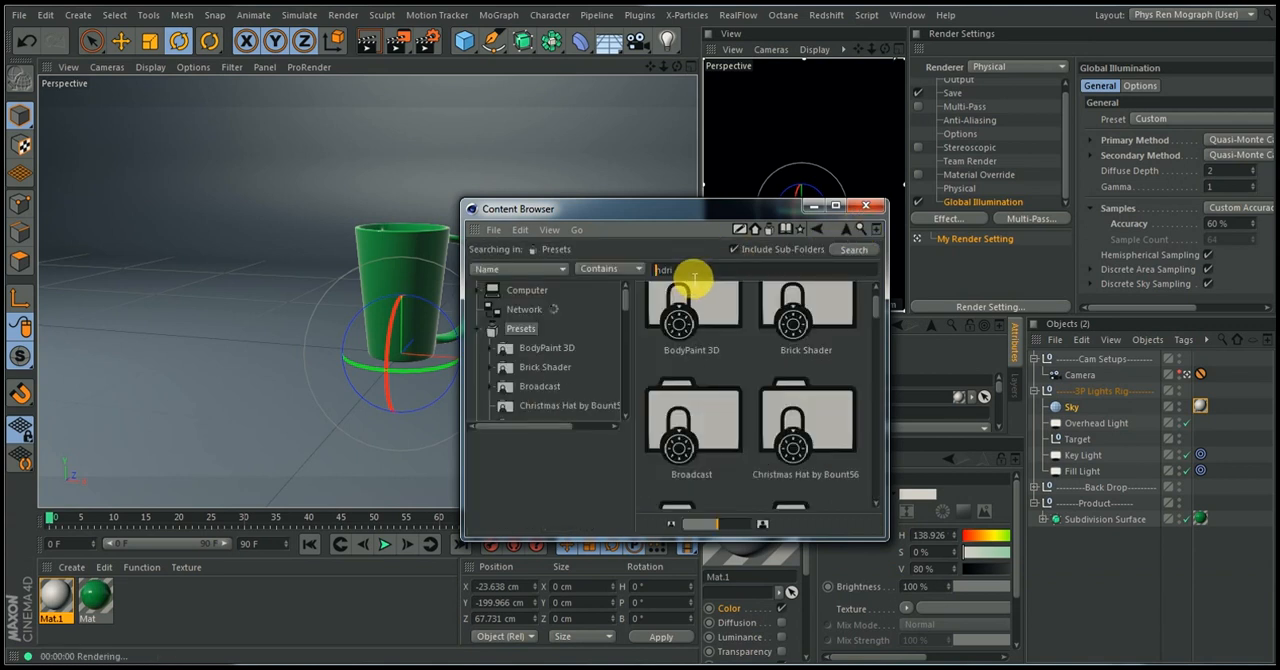
key(Return)
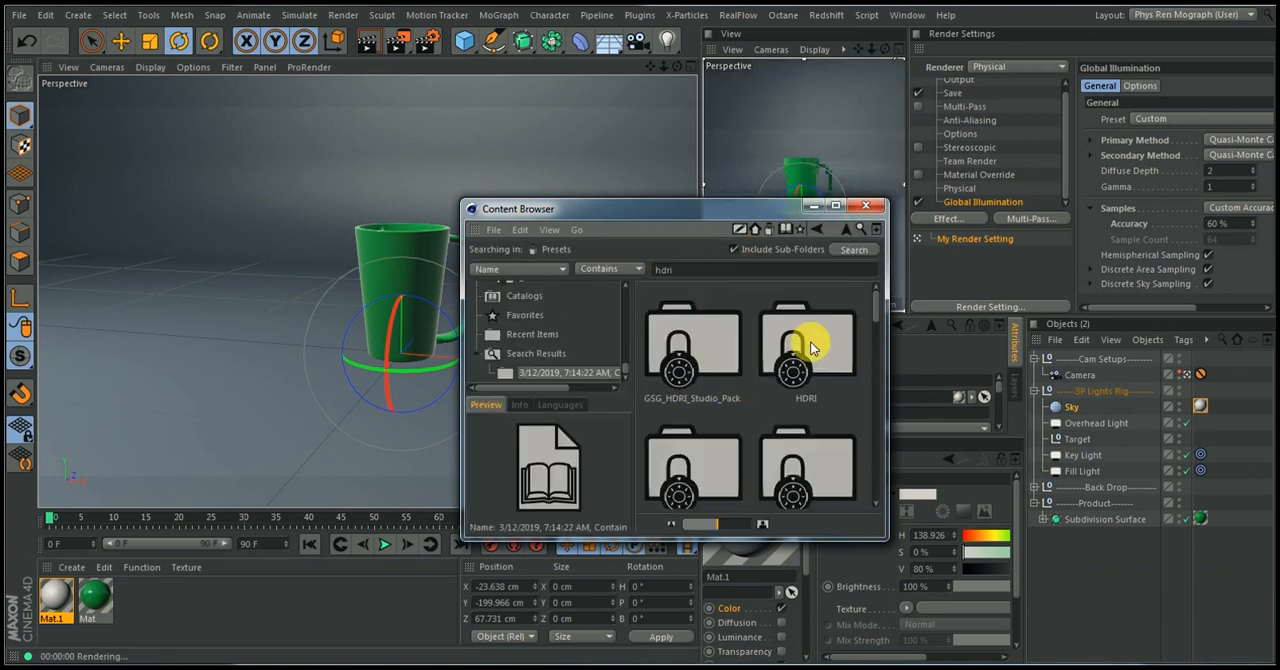
Look through the HDRI preset folders for a suitable environment, and run the "hdri" search again
mouse_move(876, 314)
mouse_down()
mouse_move(877, 364)
mouse_move(871, 329)
mouse_up()
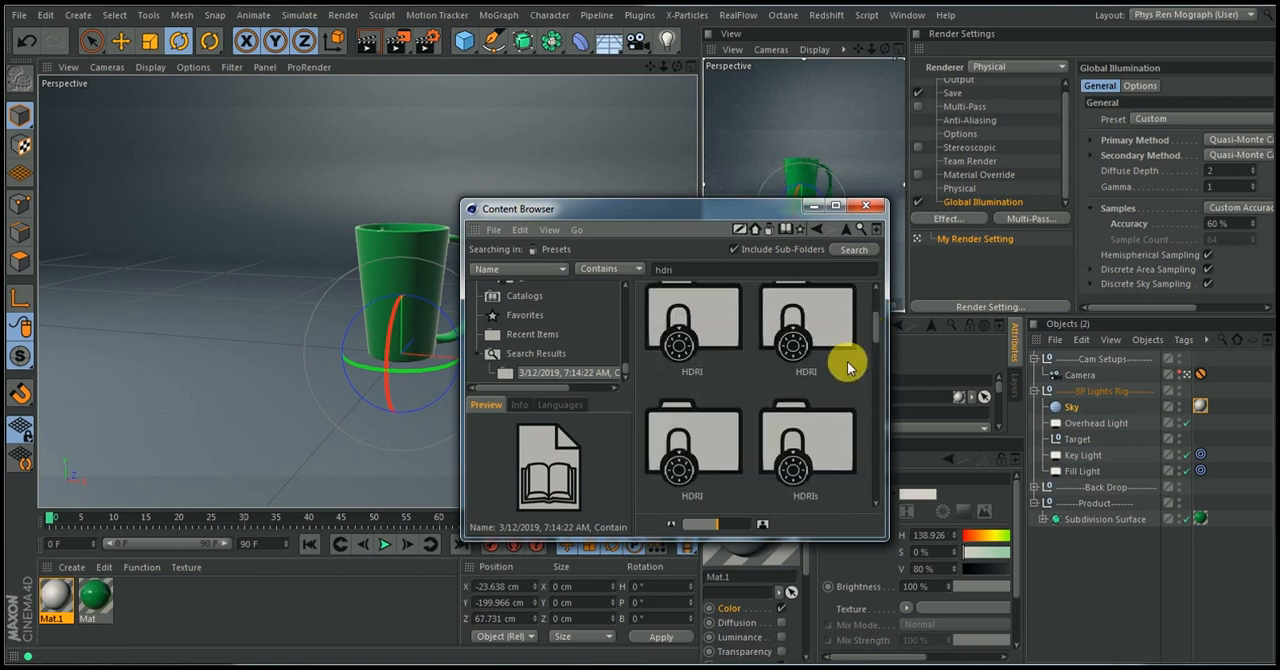
double_click(782, 431)
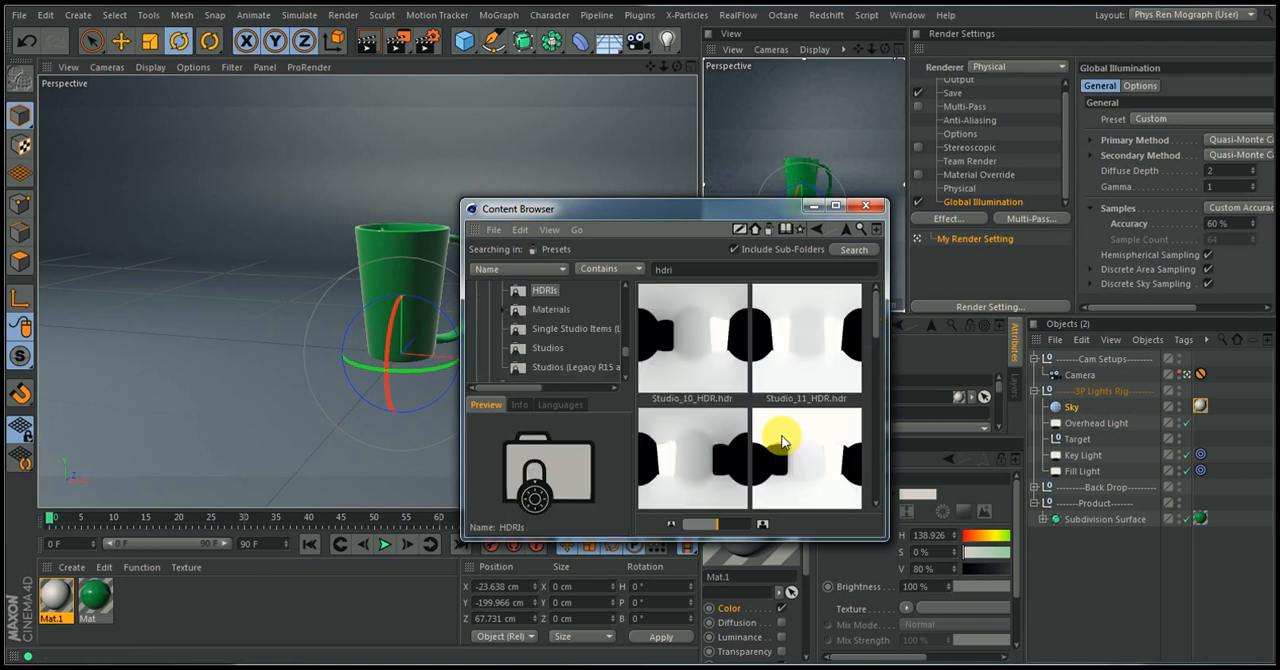
click(818, 231)
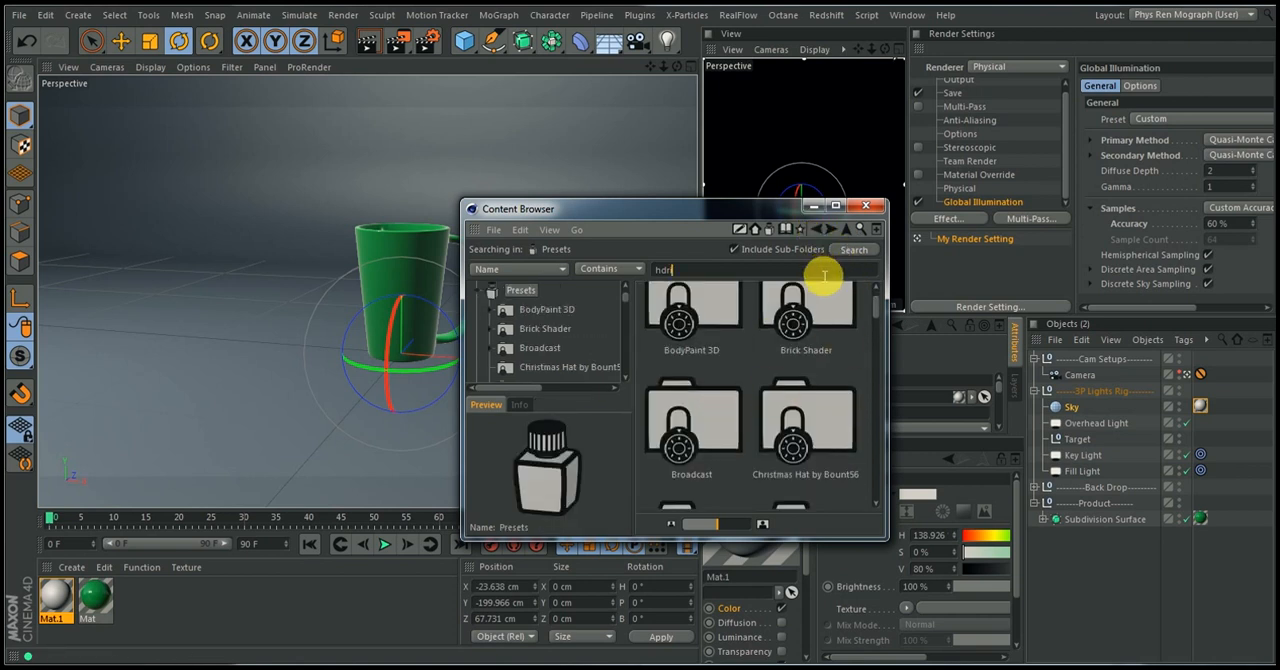
text(i)
key(Return)
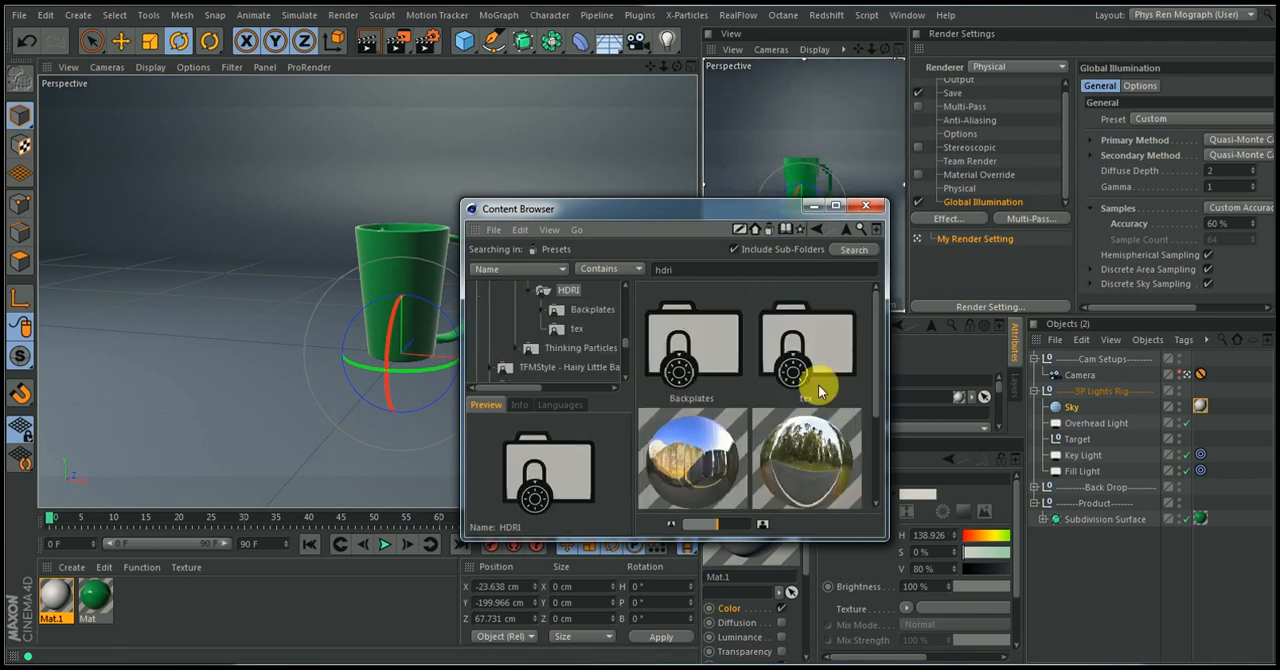
text(i)
key(Return)
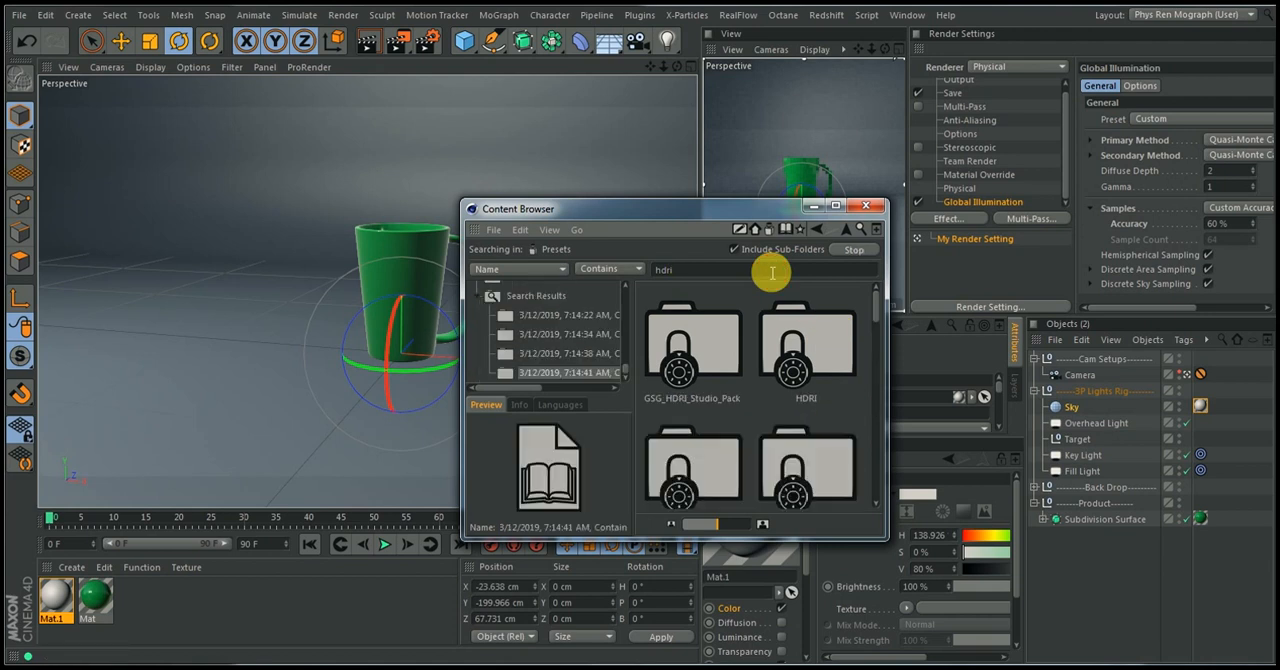
Load the Sunset Inlet 02 material from the Light Setups HDRI presets and replace the Sky's material with it
double_click(772, 459)
drag(874, 335, 177, 606)
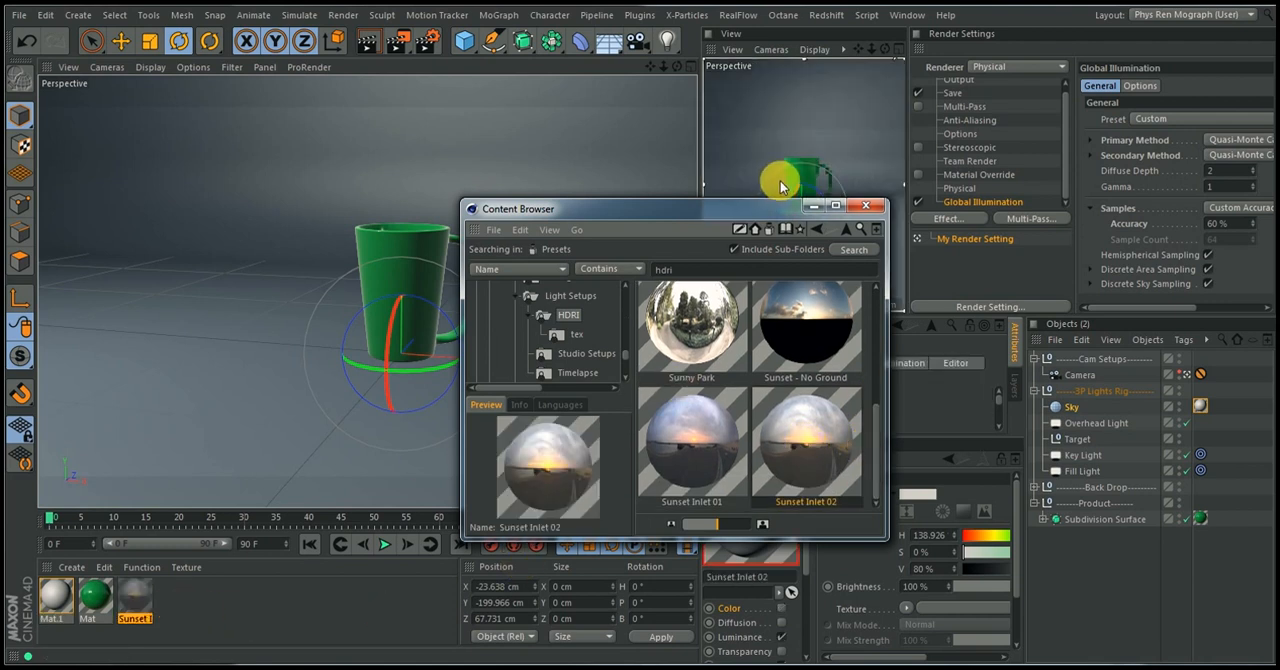
click(863, 211)
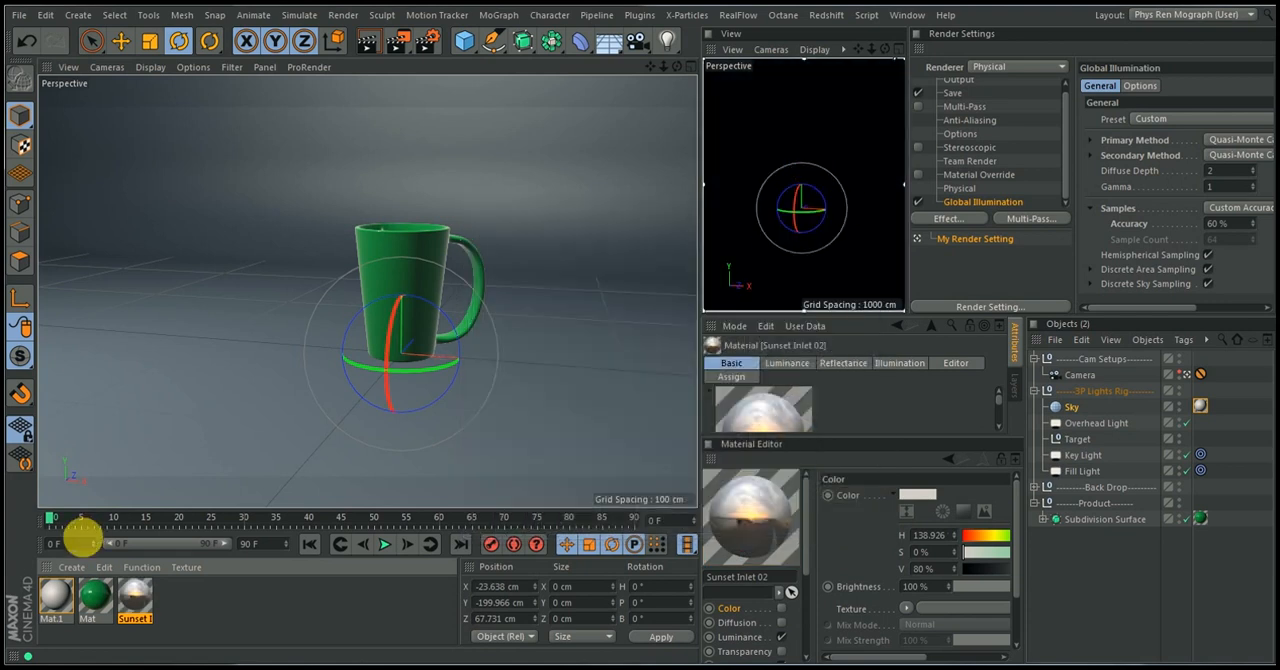
drag(130, 597, 1200, 406)
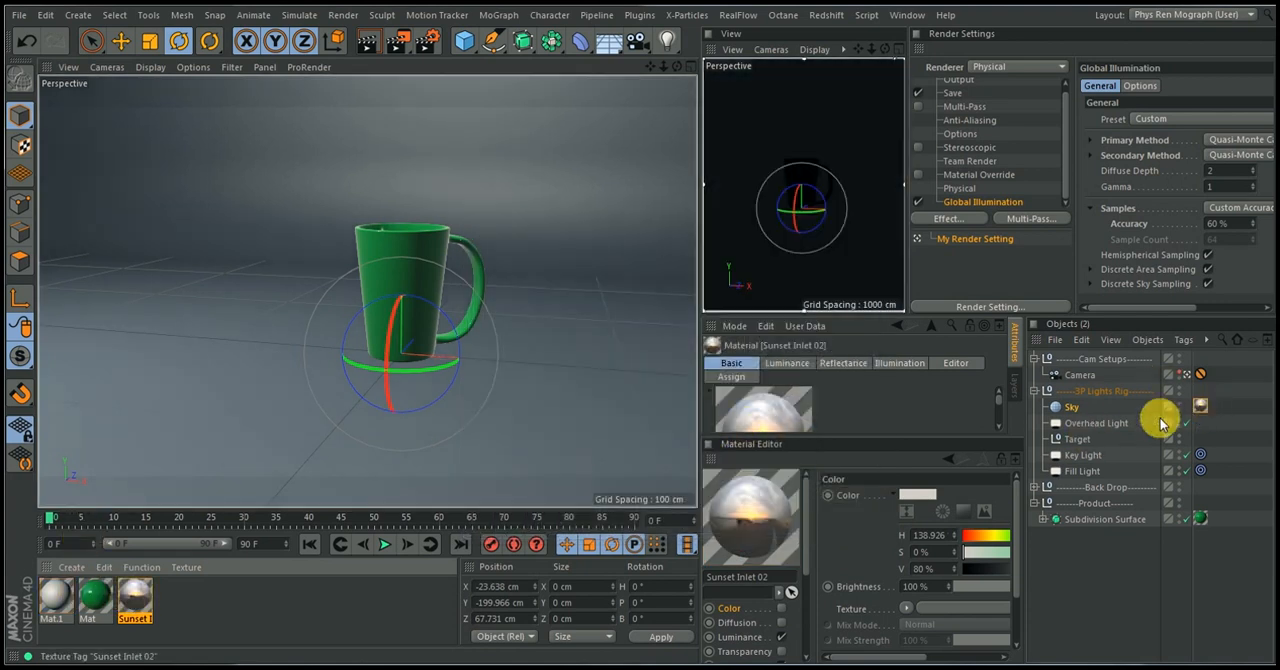
key(ctrl+r)
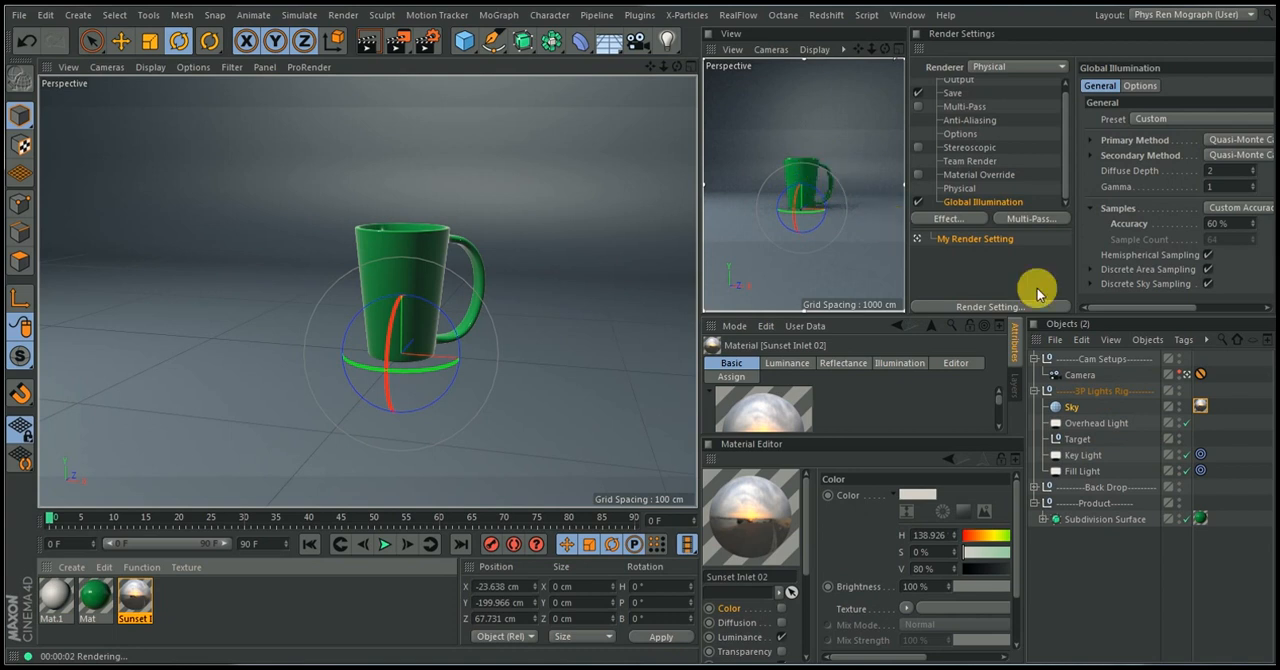
click(1137, 553)
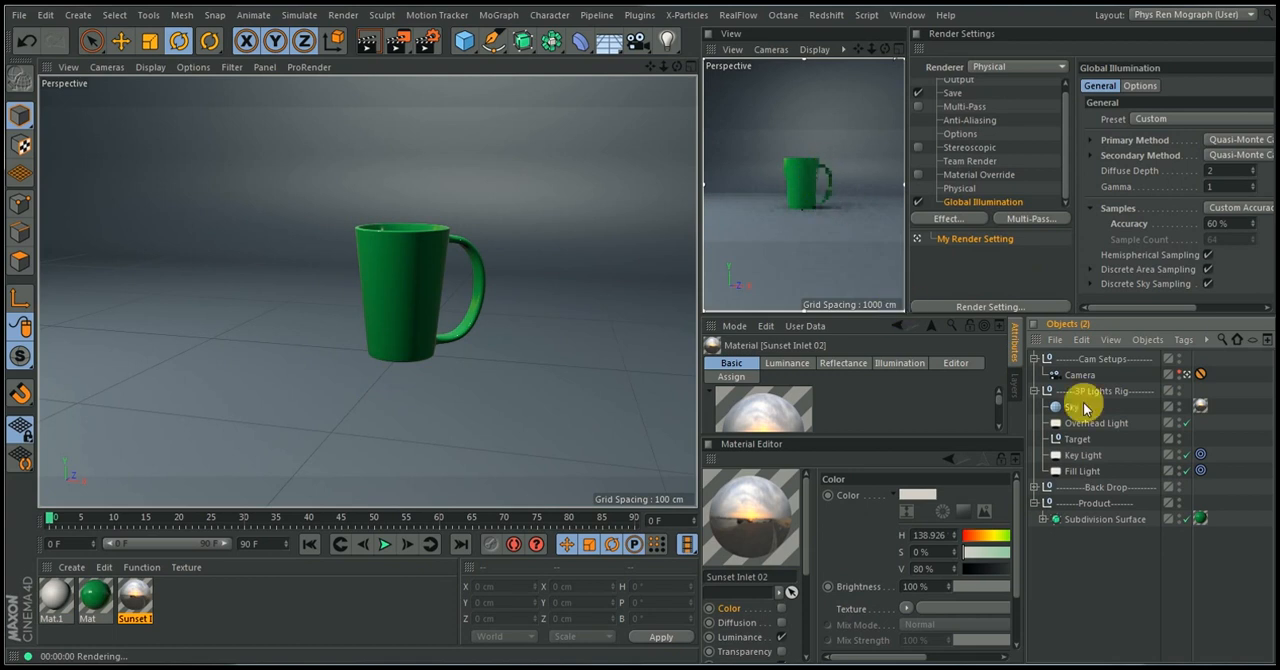
Set the Generate GI strength of the Sunset Inlet 02 material to 150% in its Illumination settings
click(139, 597)
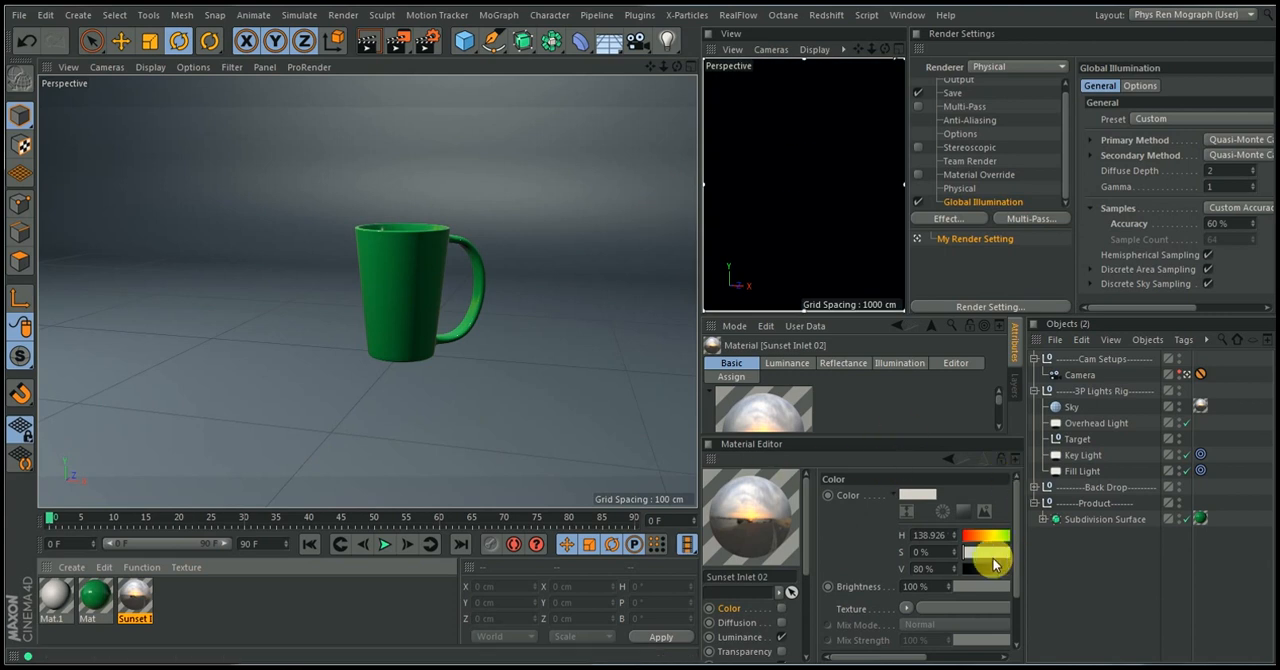
drag(1014, 549, 1023, 629)
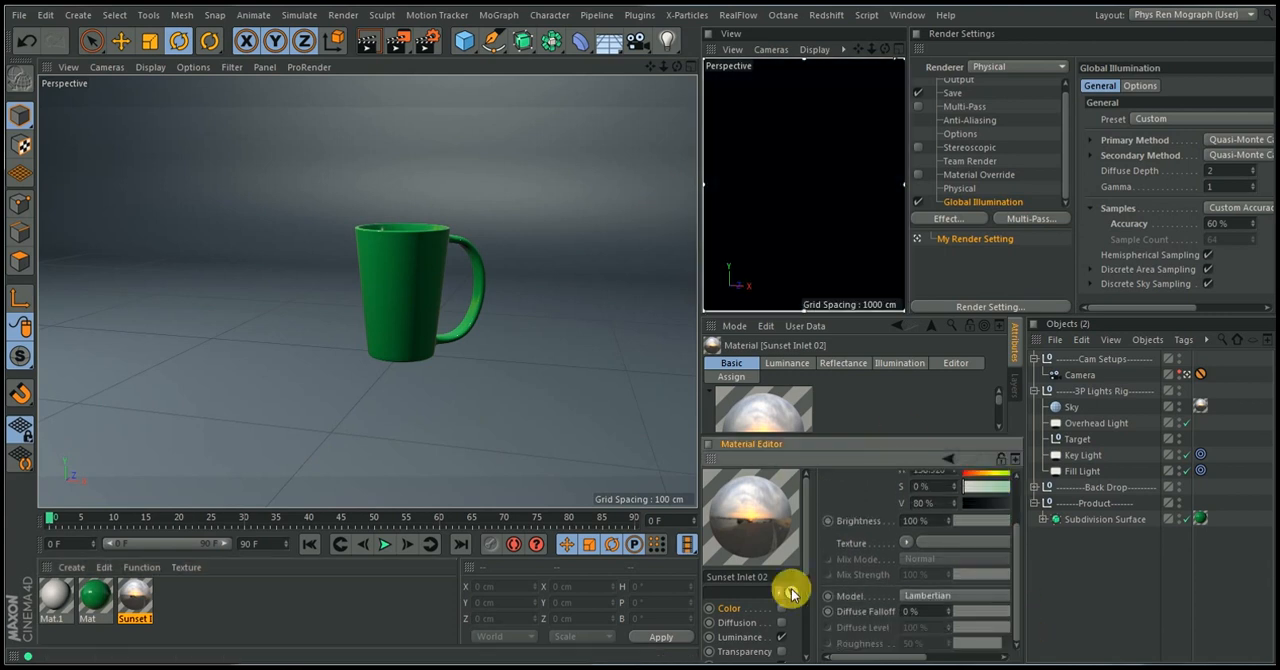
drag(805, 571, 808, 657)
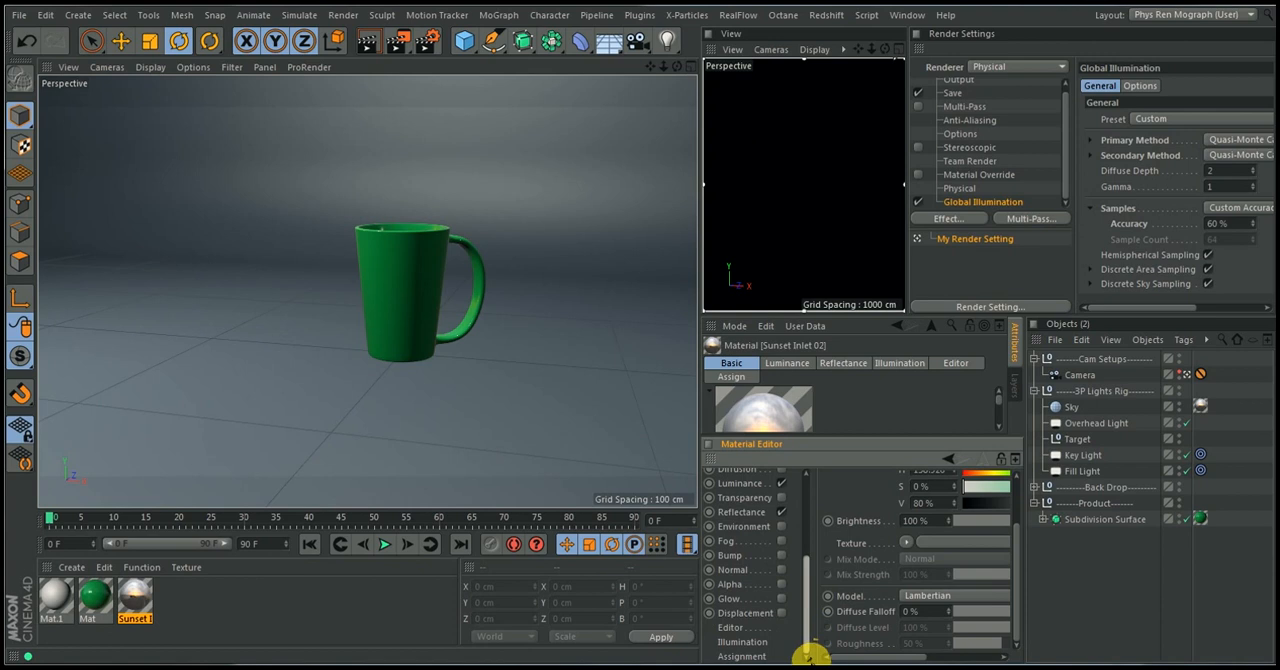
click(737, 645)
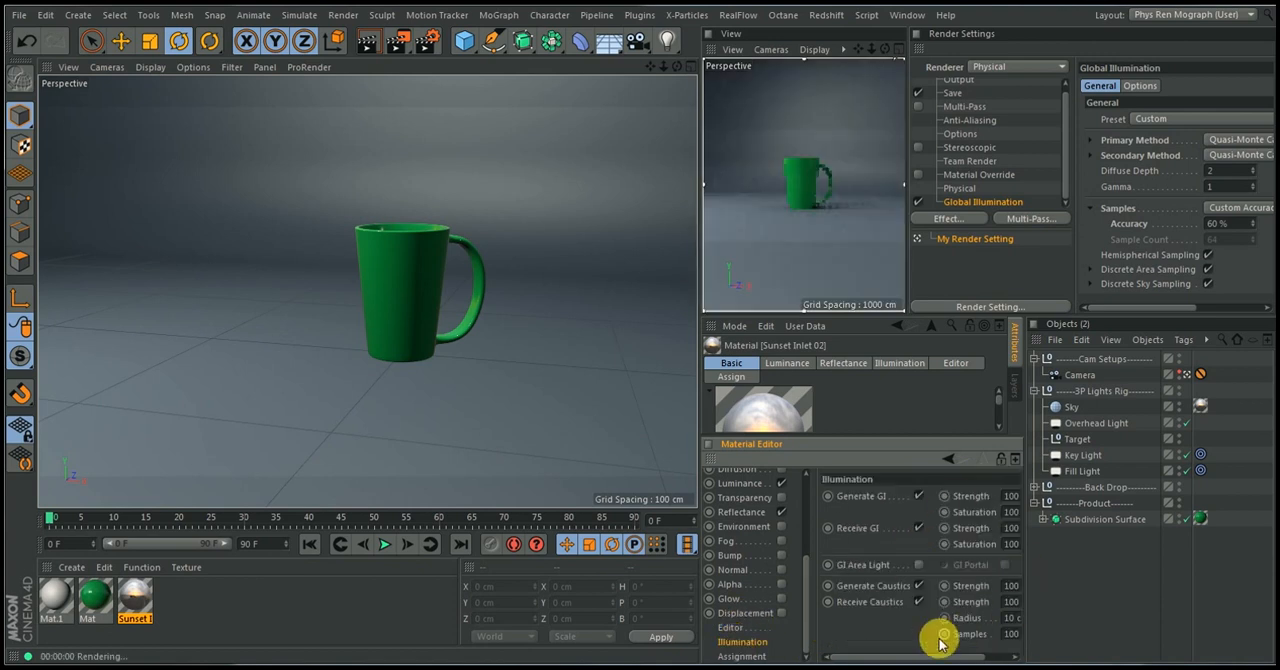
drag(938, 656, 968, 656)
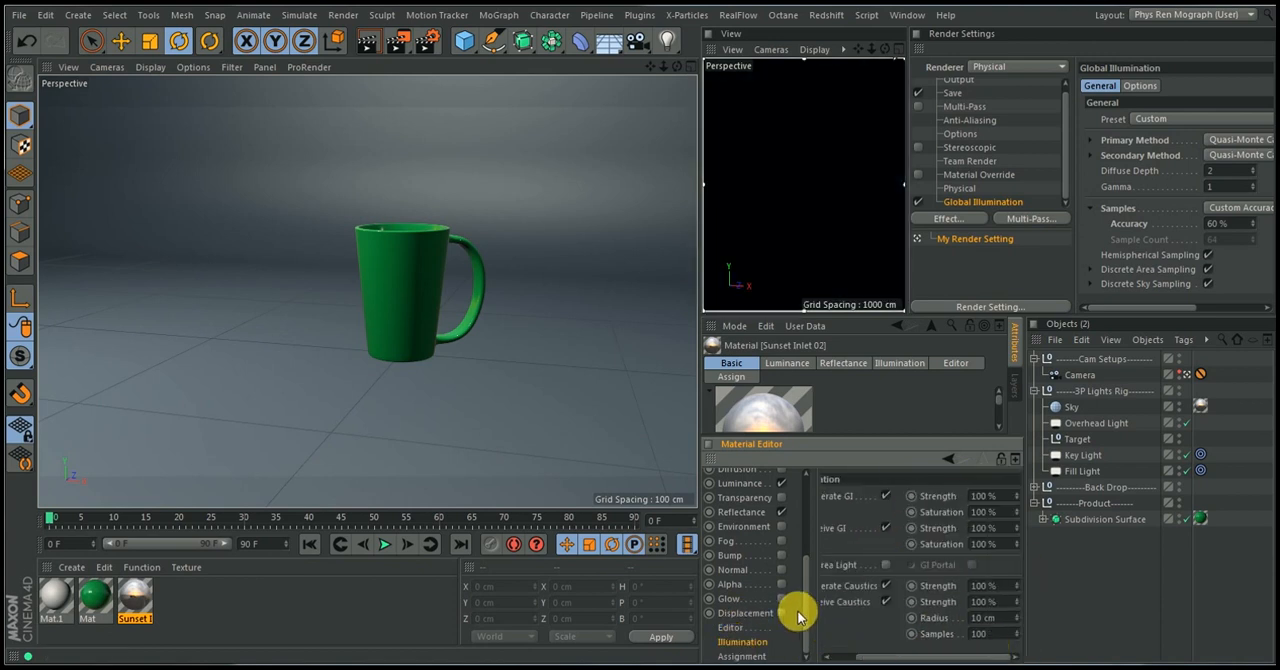
drag(807, 622, 808, 529)
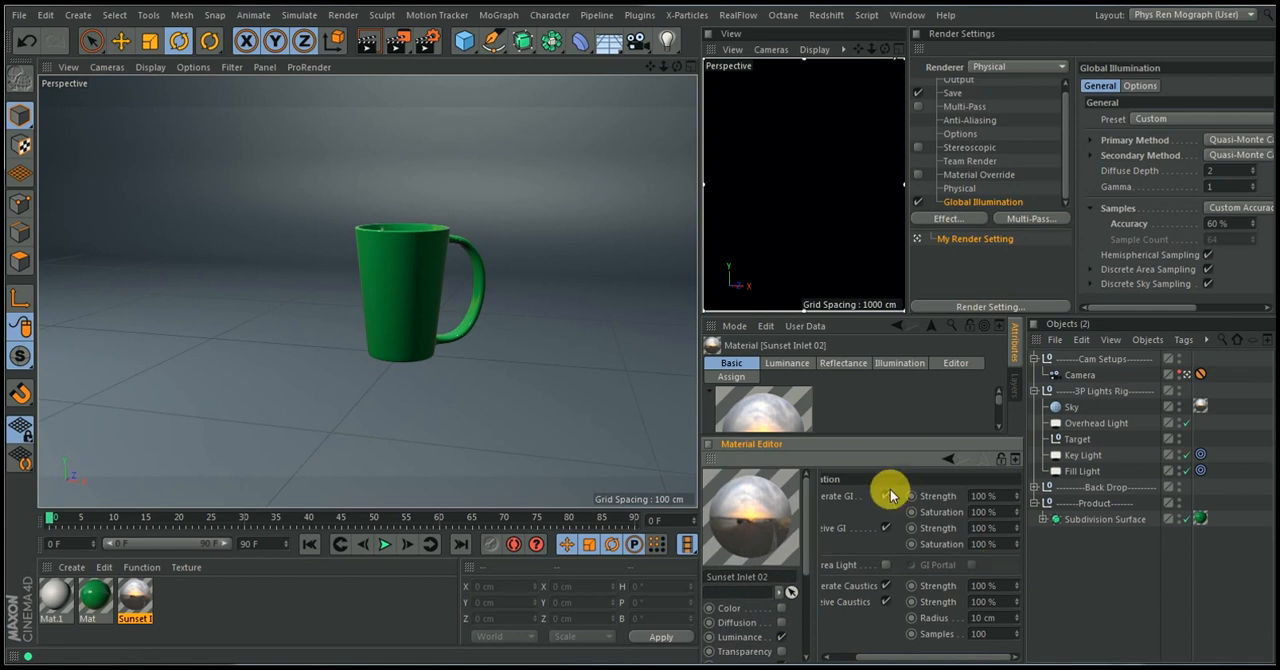
mouse_move(893, 655)
mouse_down()
mouse_move(843, 655)
mouse_move(905, 655)
mouse_up()
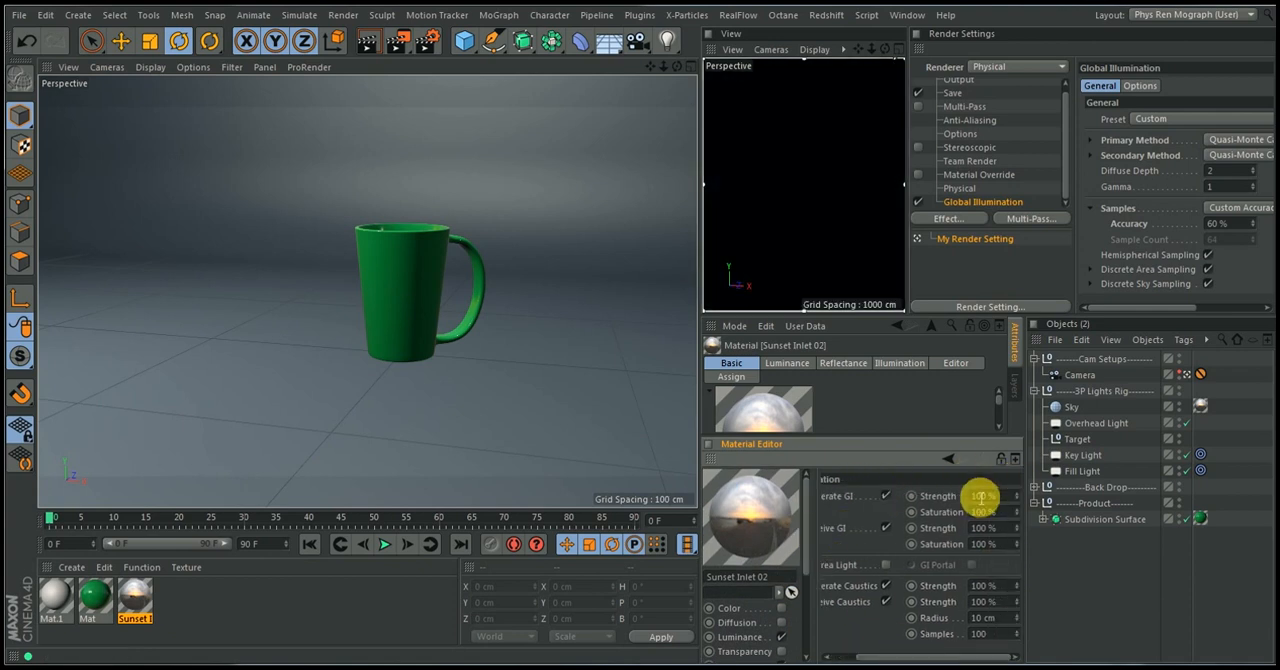
click(983, 497)
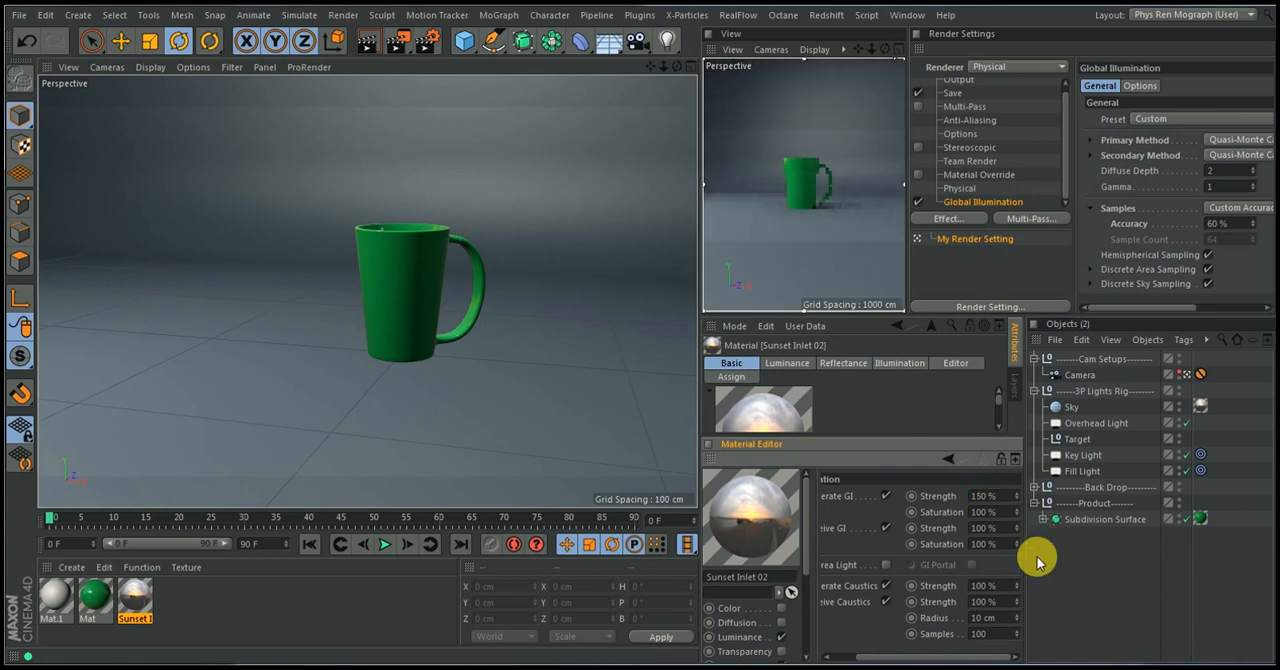
Move the Protection tag from the Camera to the 3P Lights Rig group
drag(879, 443, 874, 389)
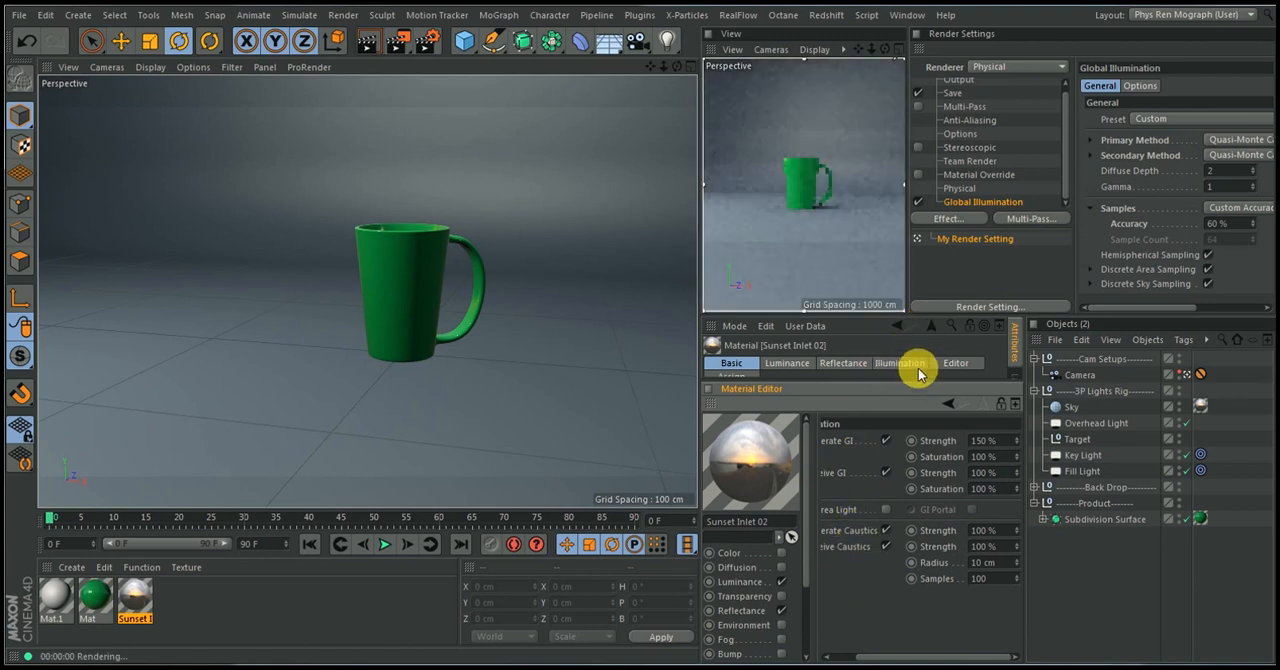
drag(921, 390, 915, 481)
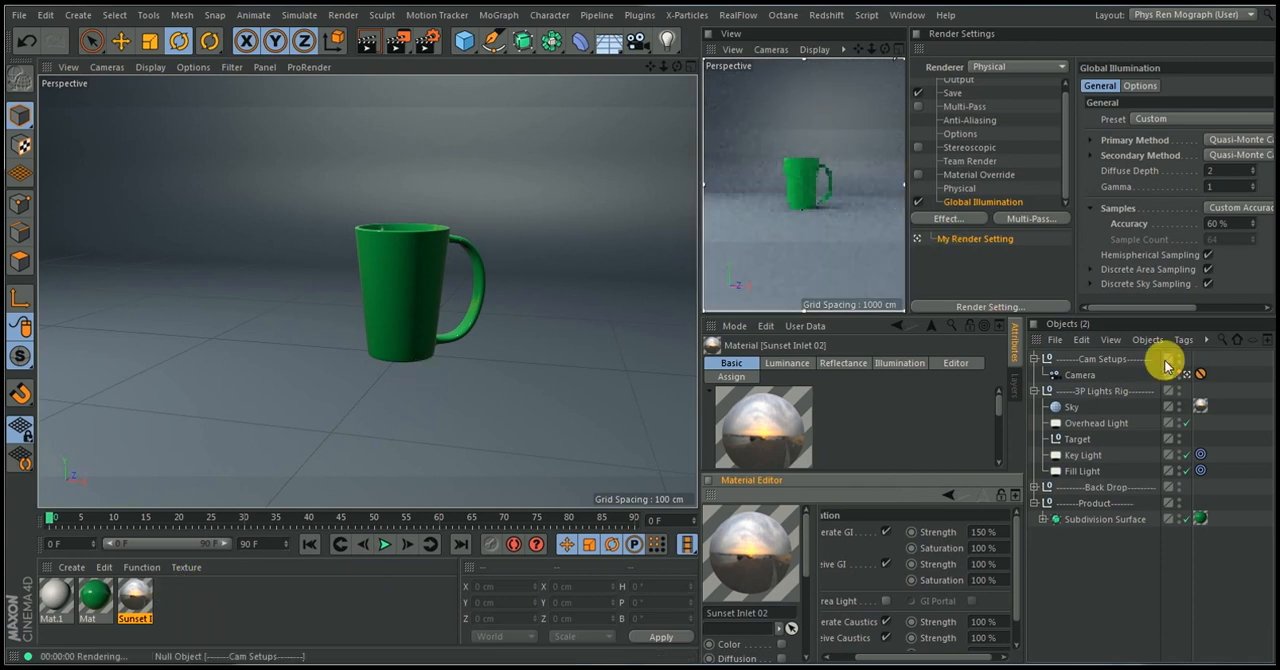
drag(1200, 377, 1201, 390)
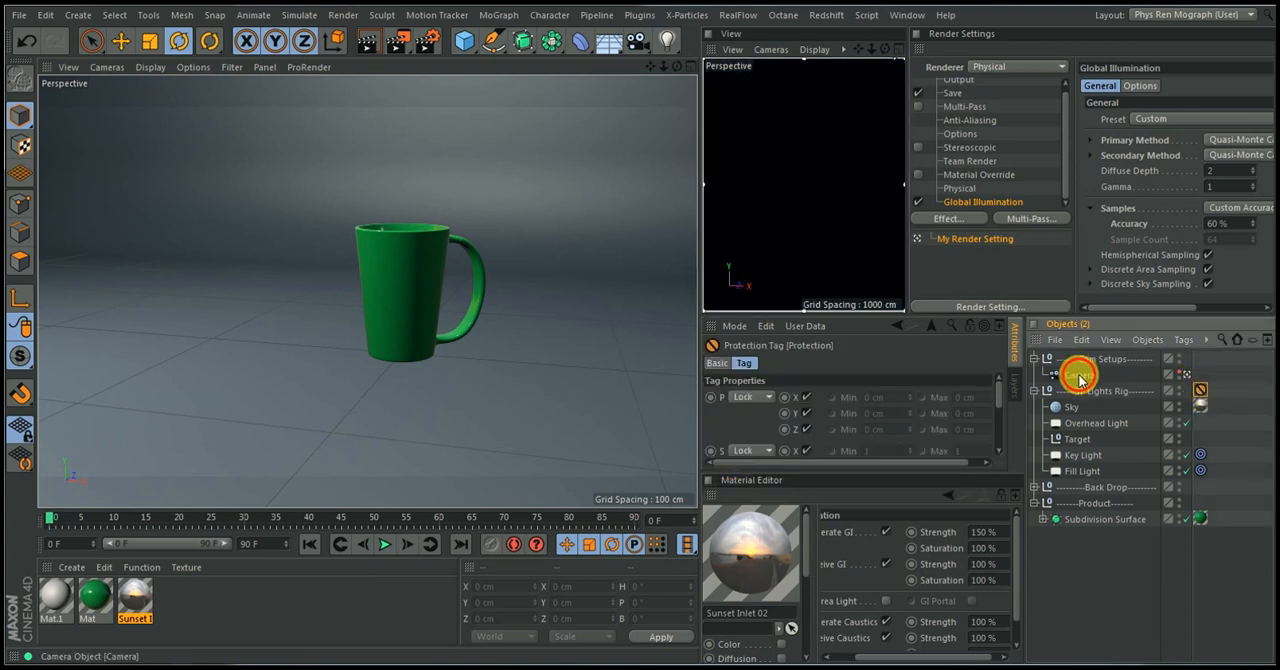
Look through the Camera object in the main view and reframe it so the cup appears larger
click(1080, 377)
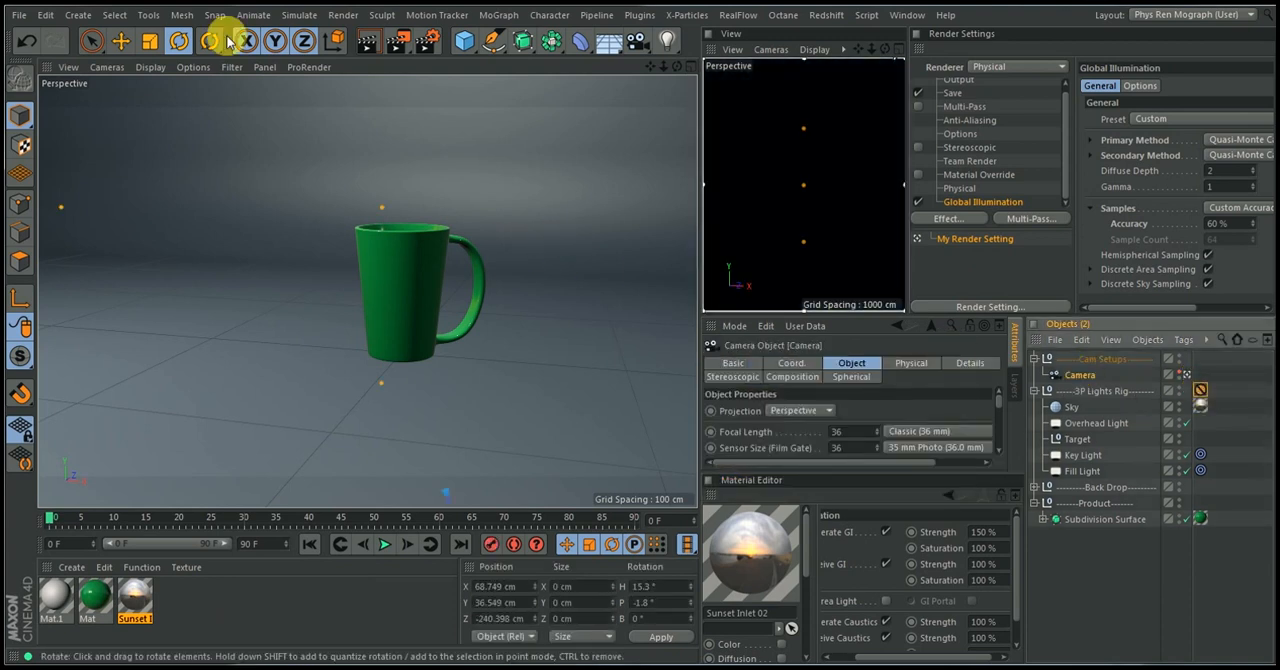
click(107, 70)
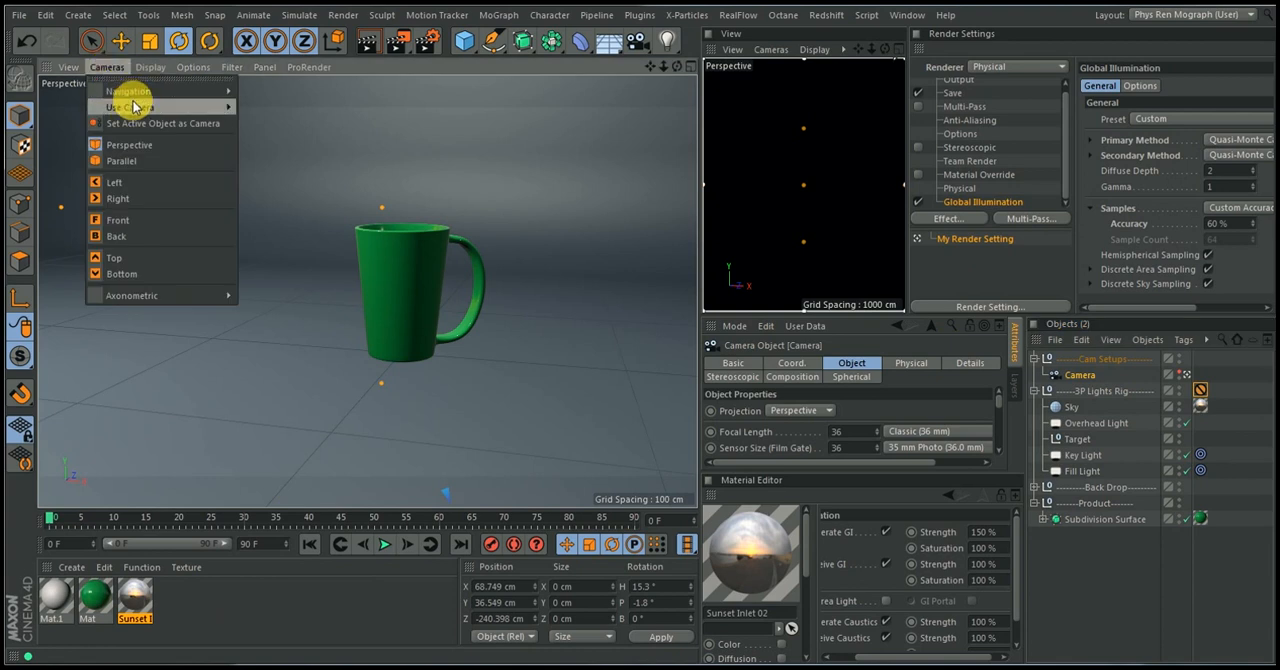
mouse_move(130, 107)
click(266, 136)
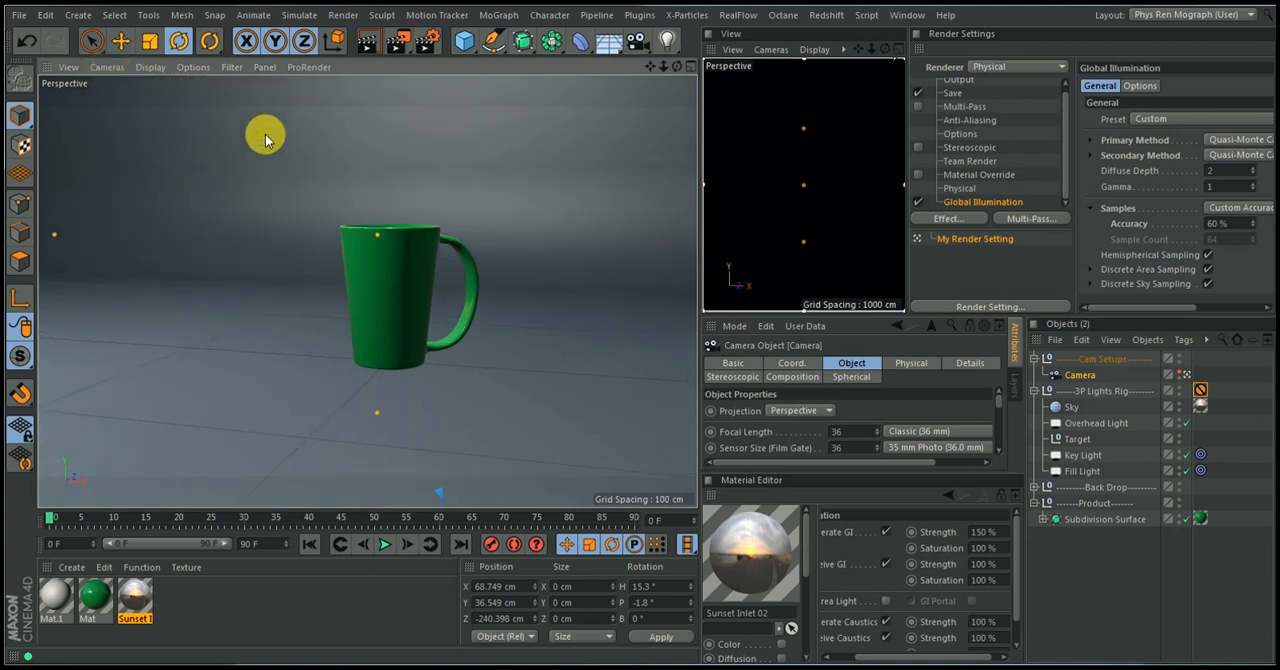
click(360, 306)
alt+right_drag(387, 318, 394, 283)
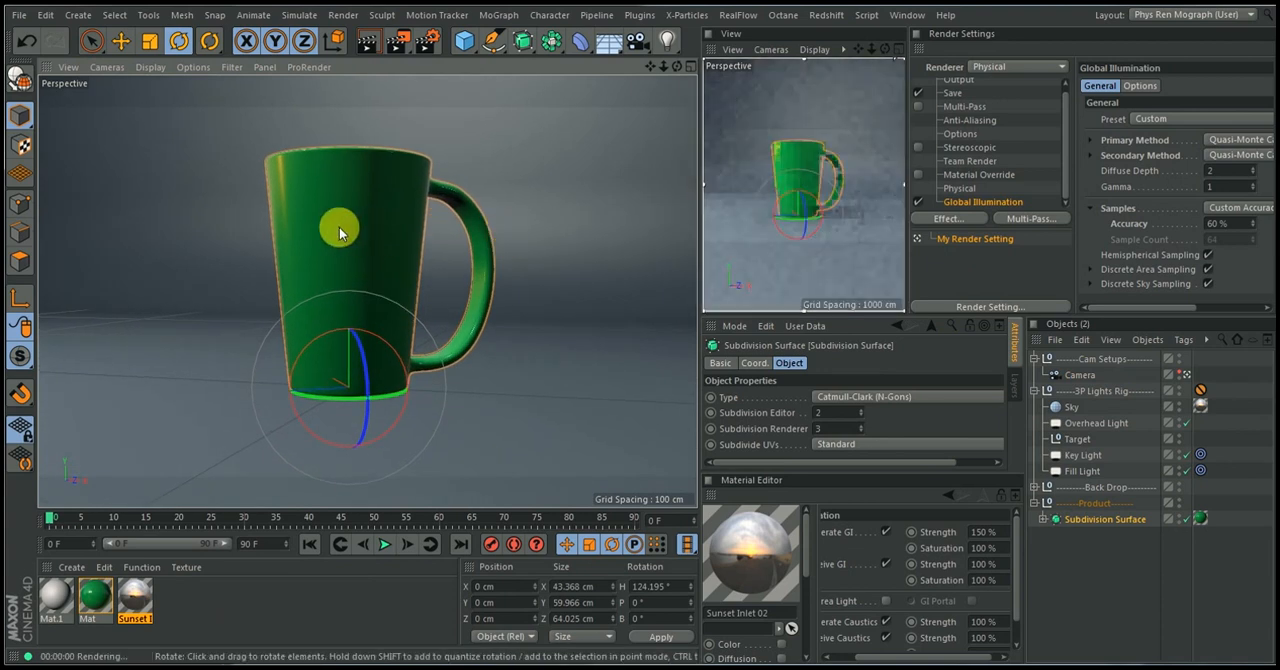
alt+right_drag(340, 232, 340, 217)
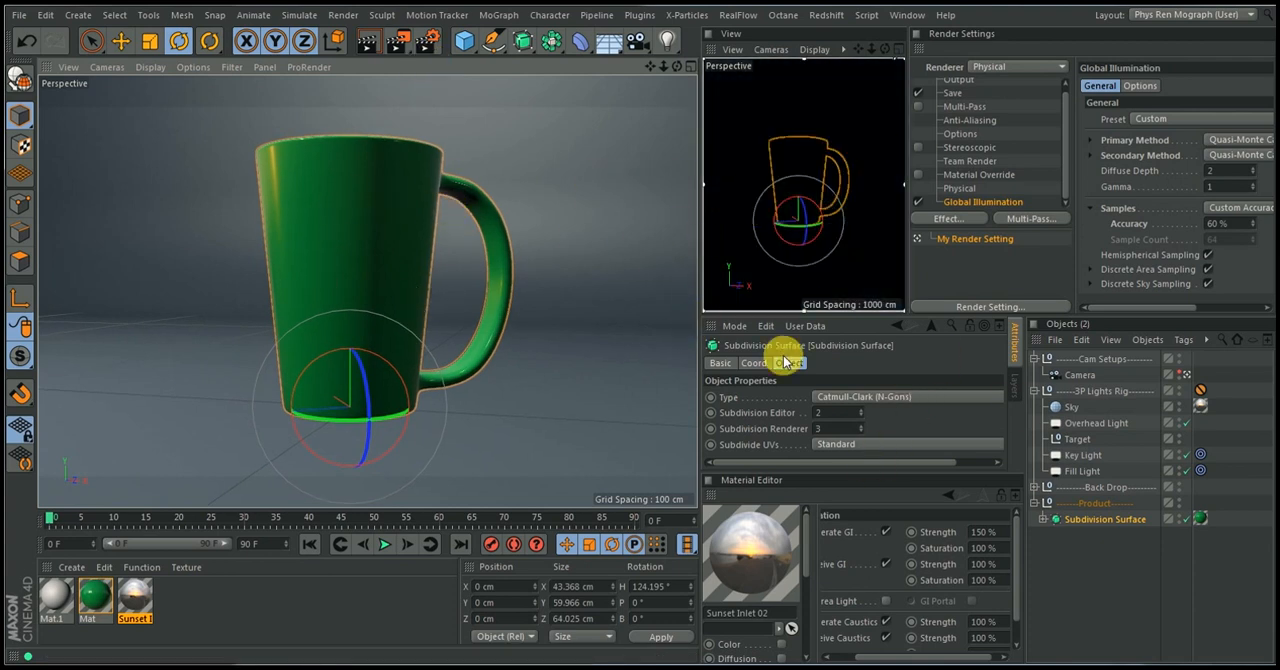
Move the Protection tag from the 3P Lights Rig group back to the Camera, and return the main view to the default camera
click(1200, 375)
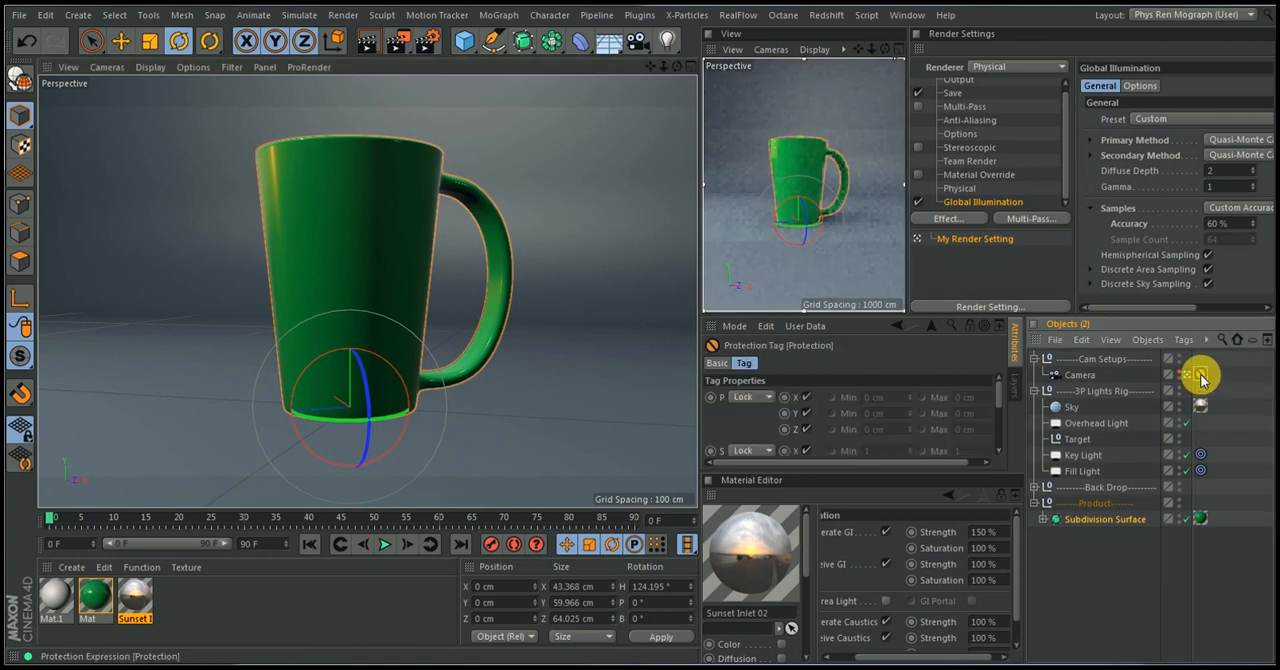
click(107, 67)
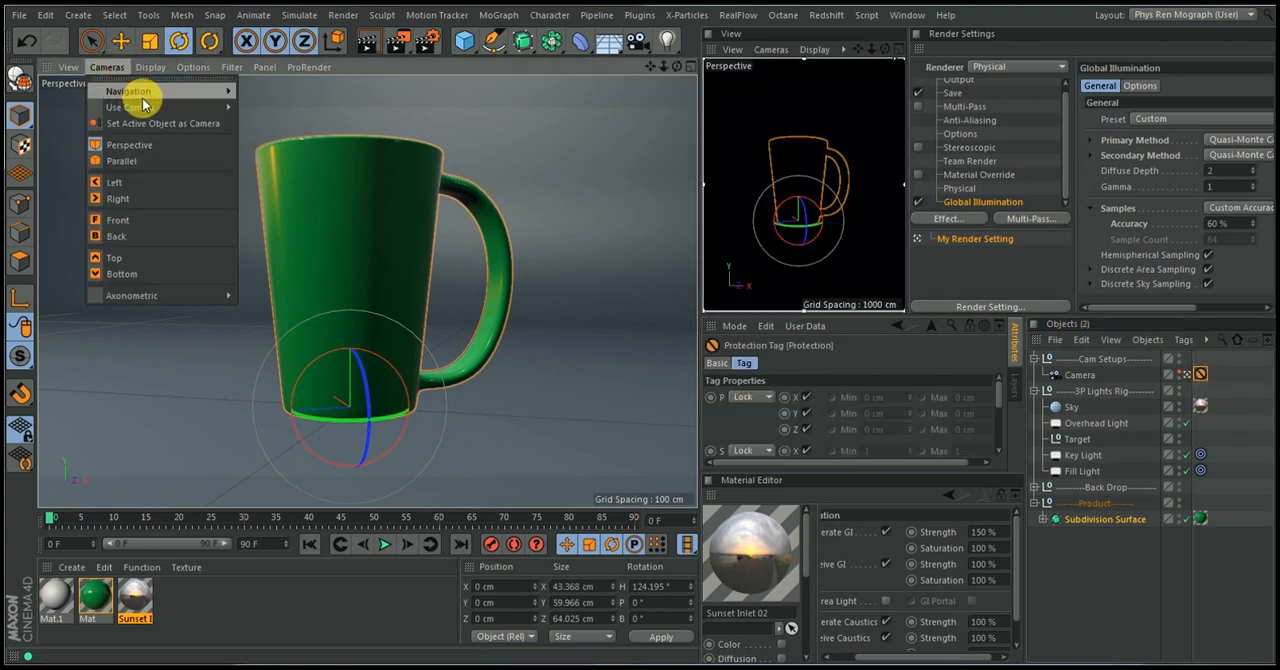
mouse_move(165, 107)
click(268, 126)
mouse_move(421, 250)
alt+mouse_down()
mouse_move(338, 277)
mouse_move(374, 272)
alt+mouse_up()
alt+right_drag(390, 267, 425, 231)
alt+drag(407, 298, 433, 286)
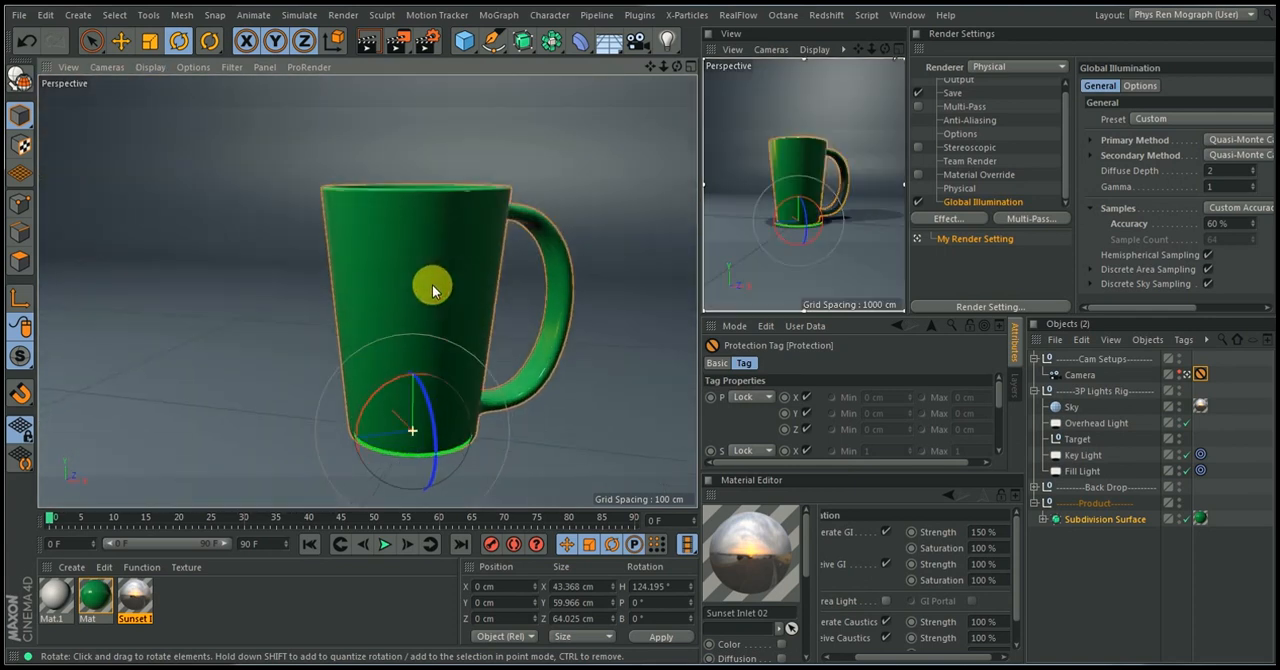
Cut two horizontal edge loops around the middle of the Cylinder's cup body with Loop/Path Cut, the upper one at about 71%
click(1044, 520)
click(1223, 563)
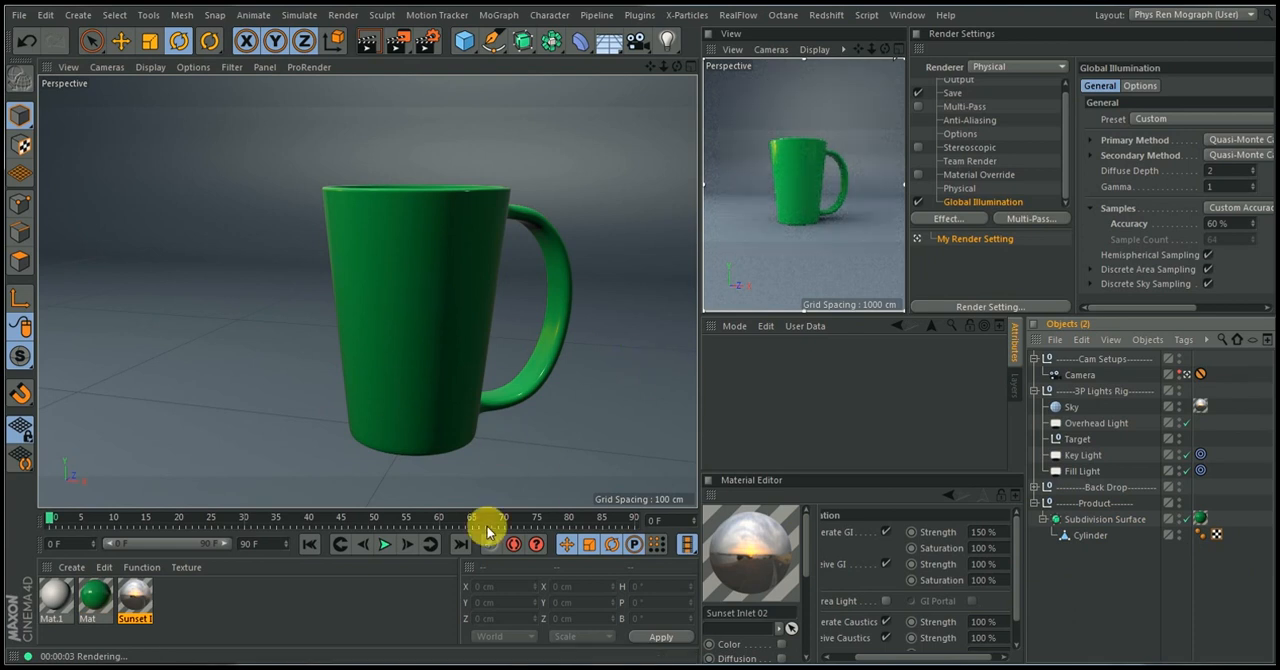
click(1083, 538)
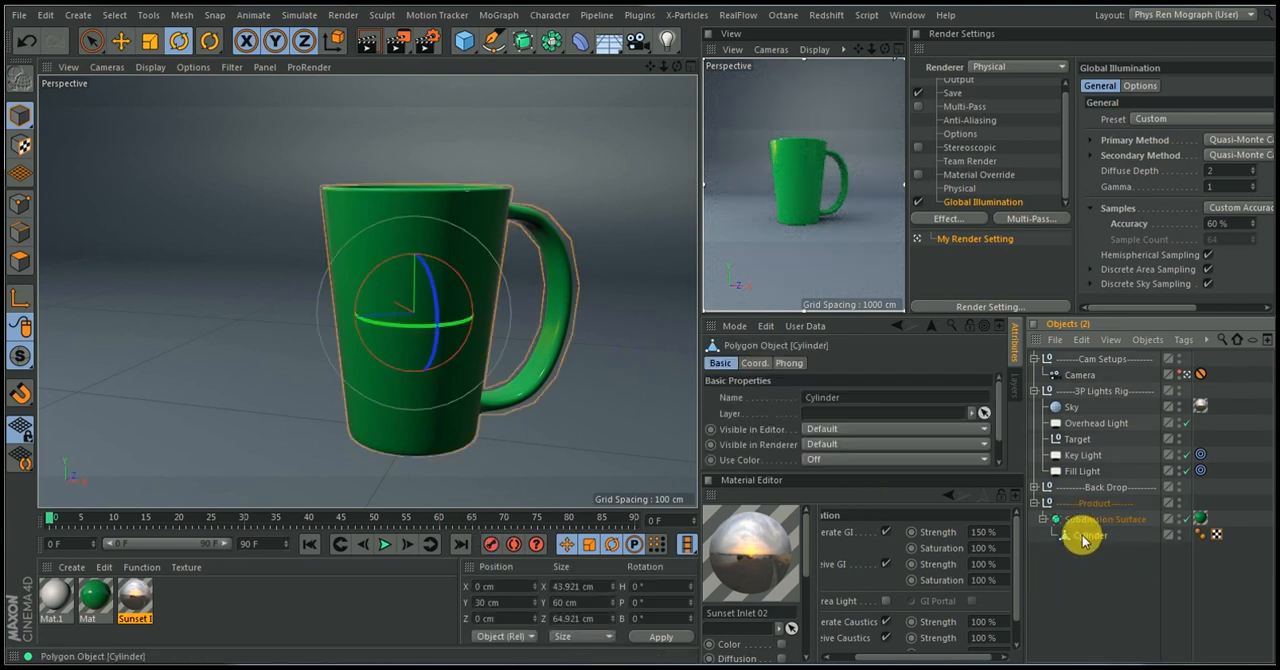
click(18, 260)
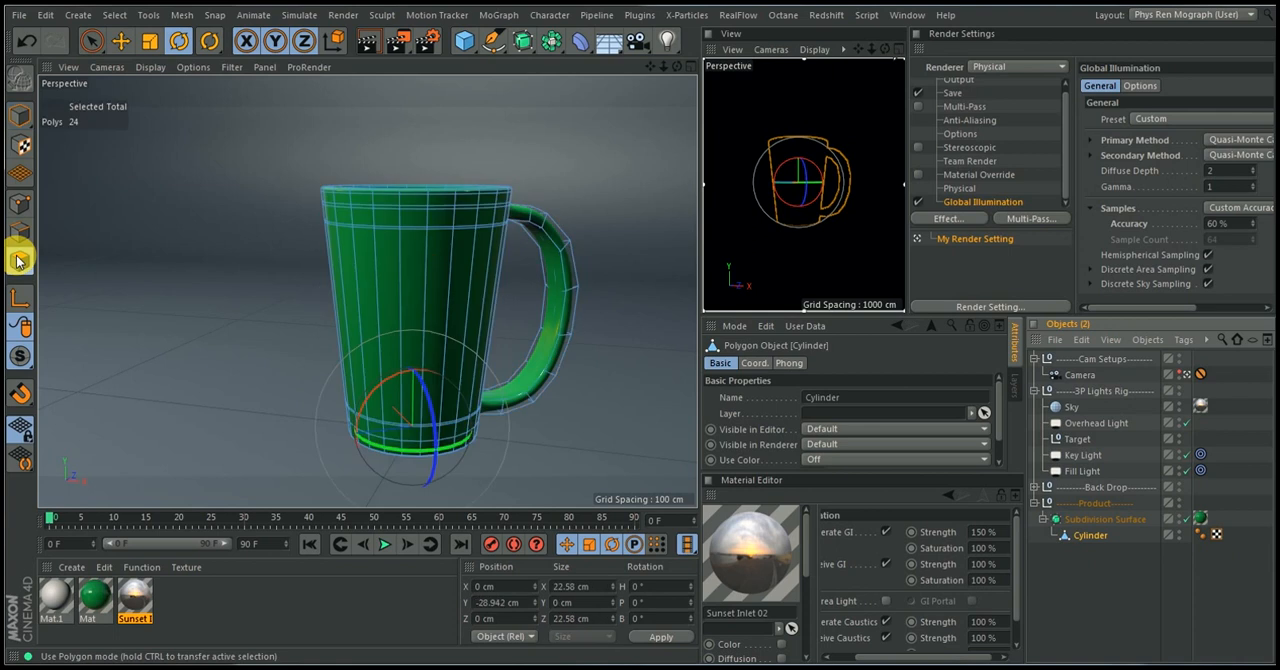
click(366, 320)
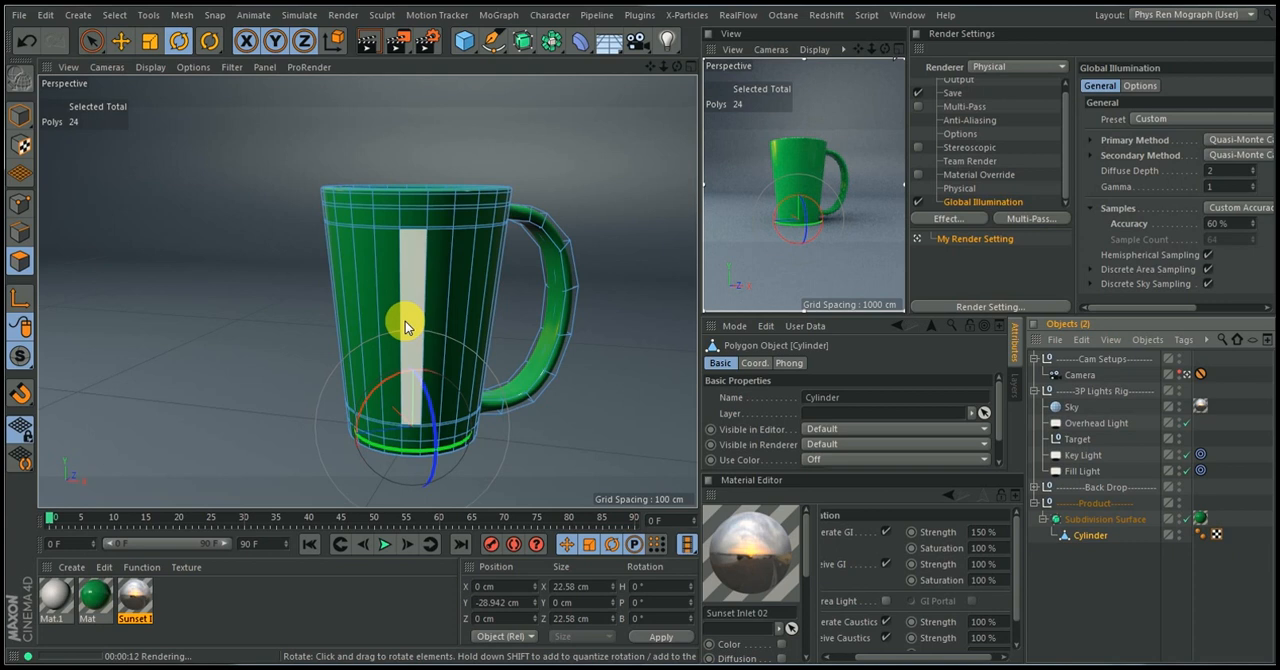
click(24, 204)
key(k)
click(396, 248)
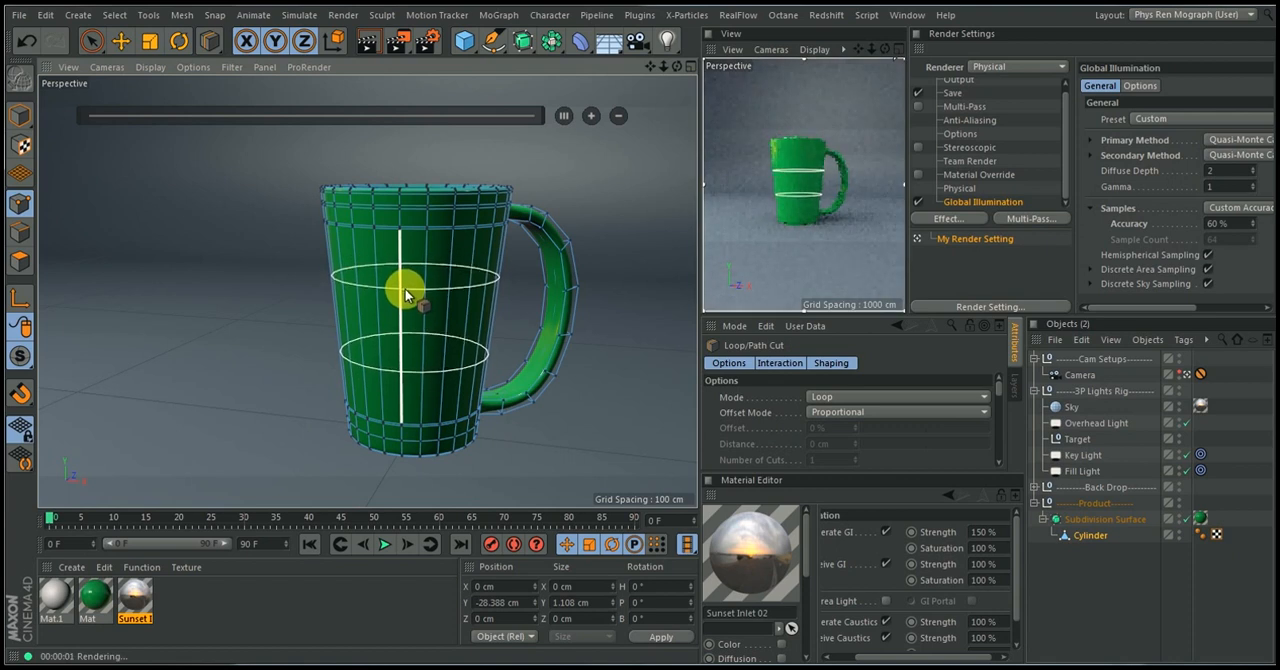
click(405, 293)
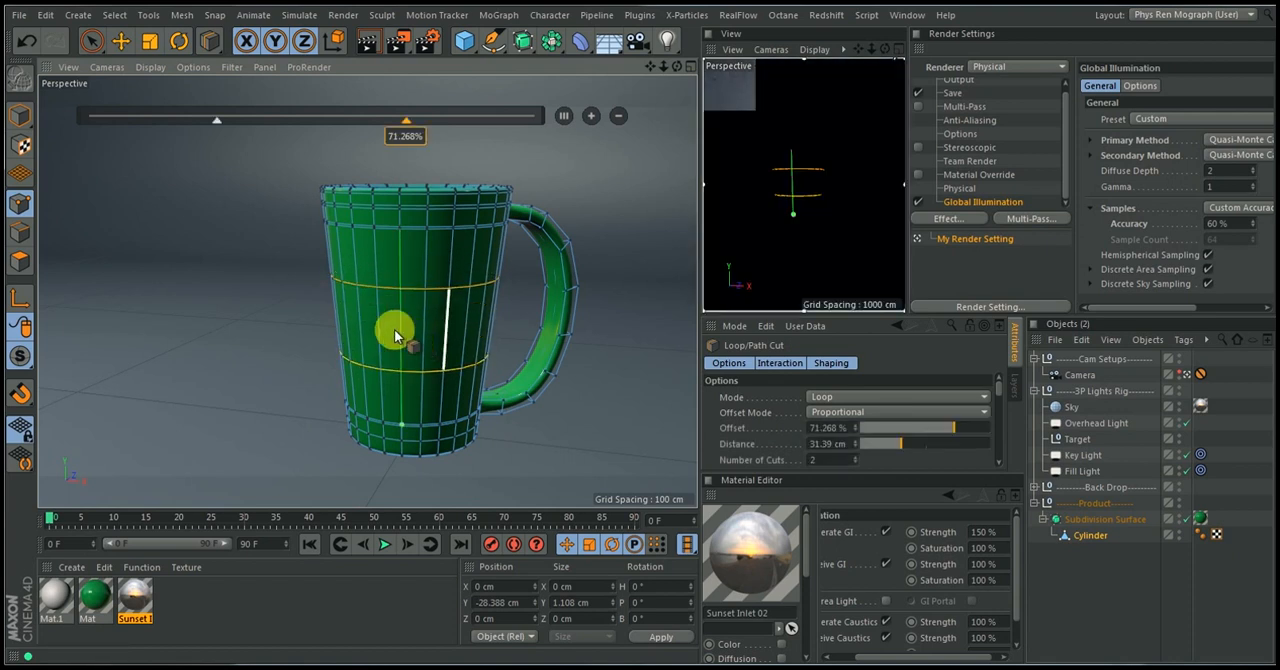
Select five adjacent polygons between the two new loops on the cup's front with Live Selection and apply the Mat.1 material to them
click(19, 260)
click(91, 40)
click(390, 310)
drag(381, 316, 443, 320)
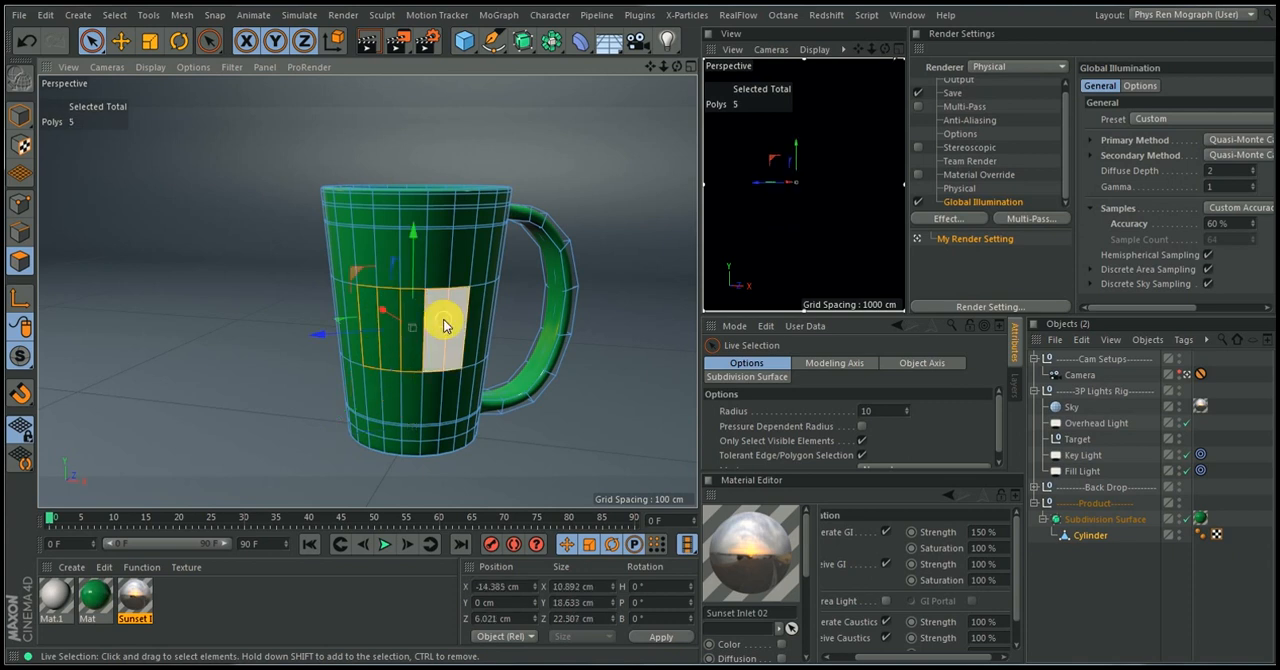
click(826, 210)
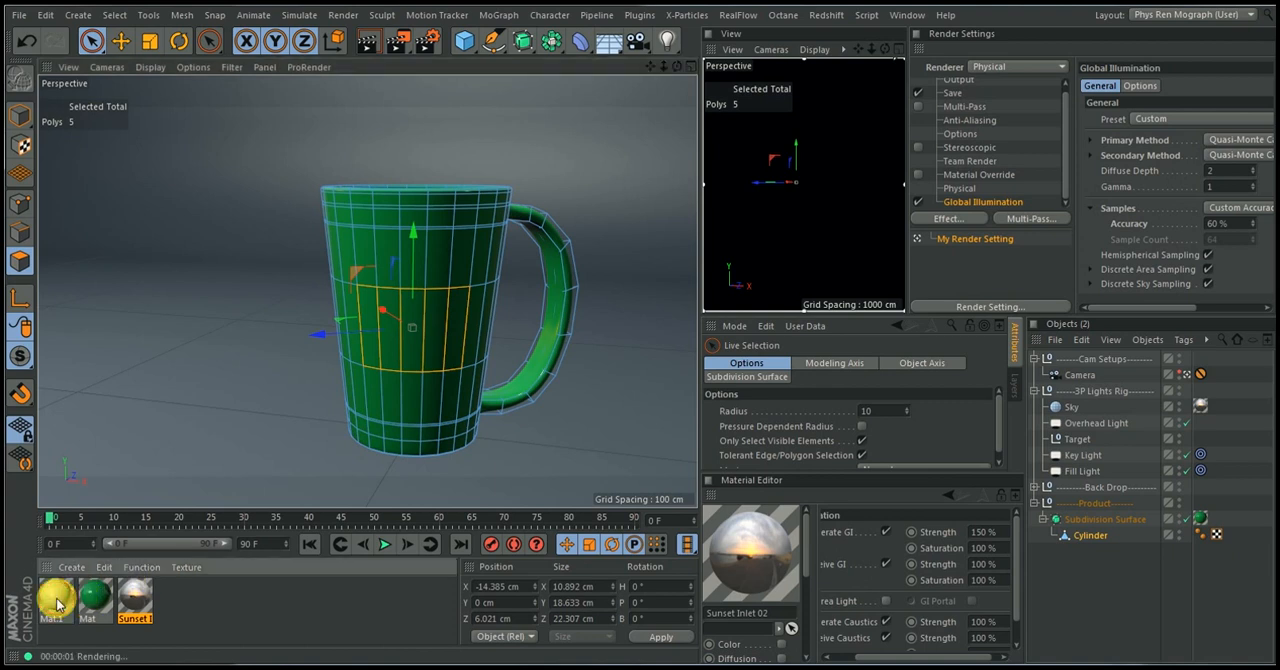
drag(55, 595, 179, 456)
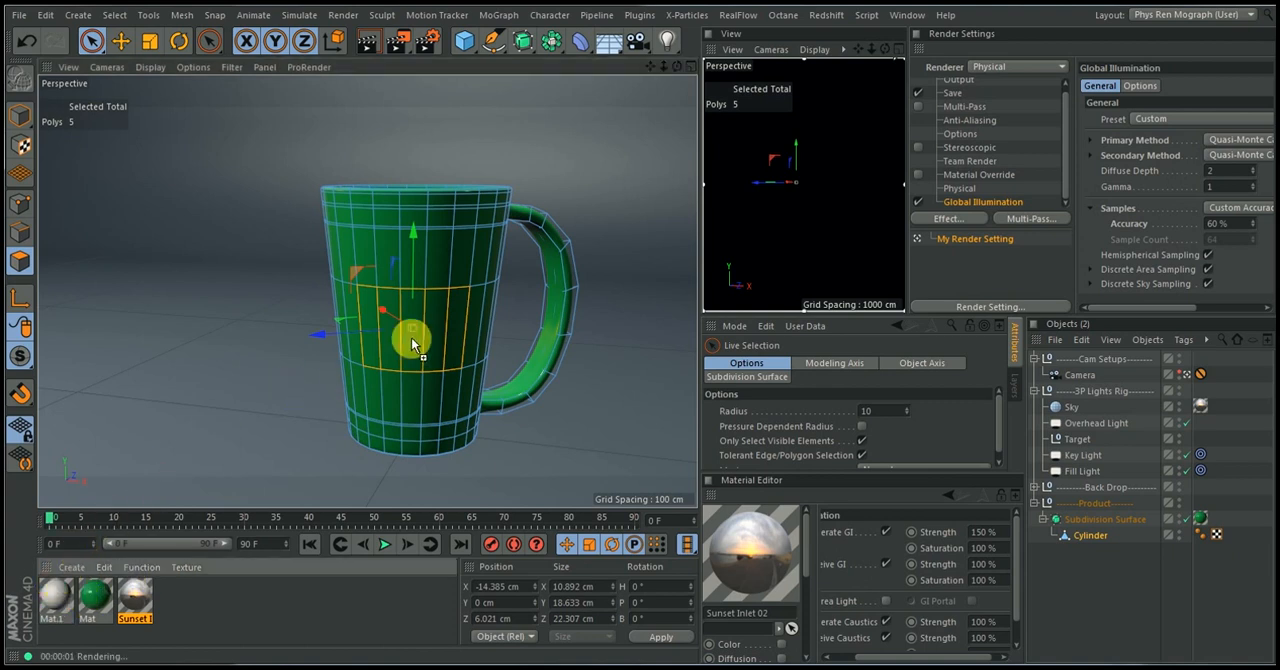
drag(417, 337, 420, 343)
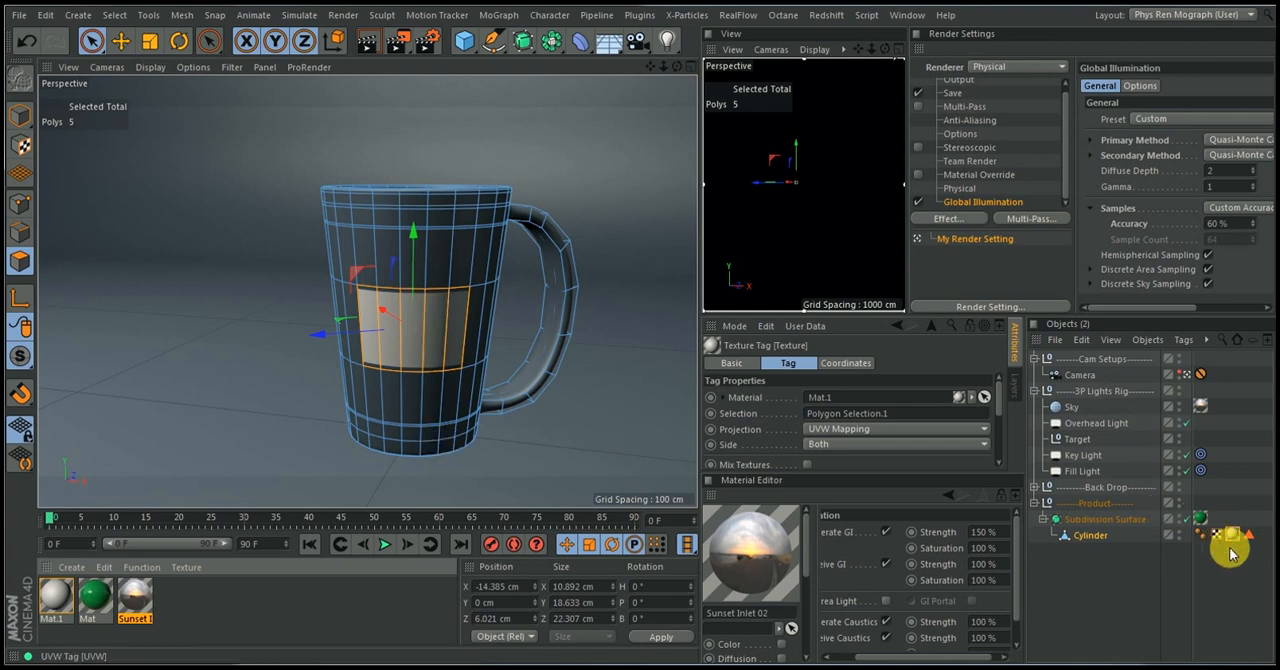
Move the green Mat texture tag from the Subdivision Surface to the Cylinder, placing it before the Mat.1 tag
key(ctrl+r)
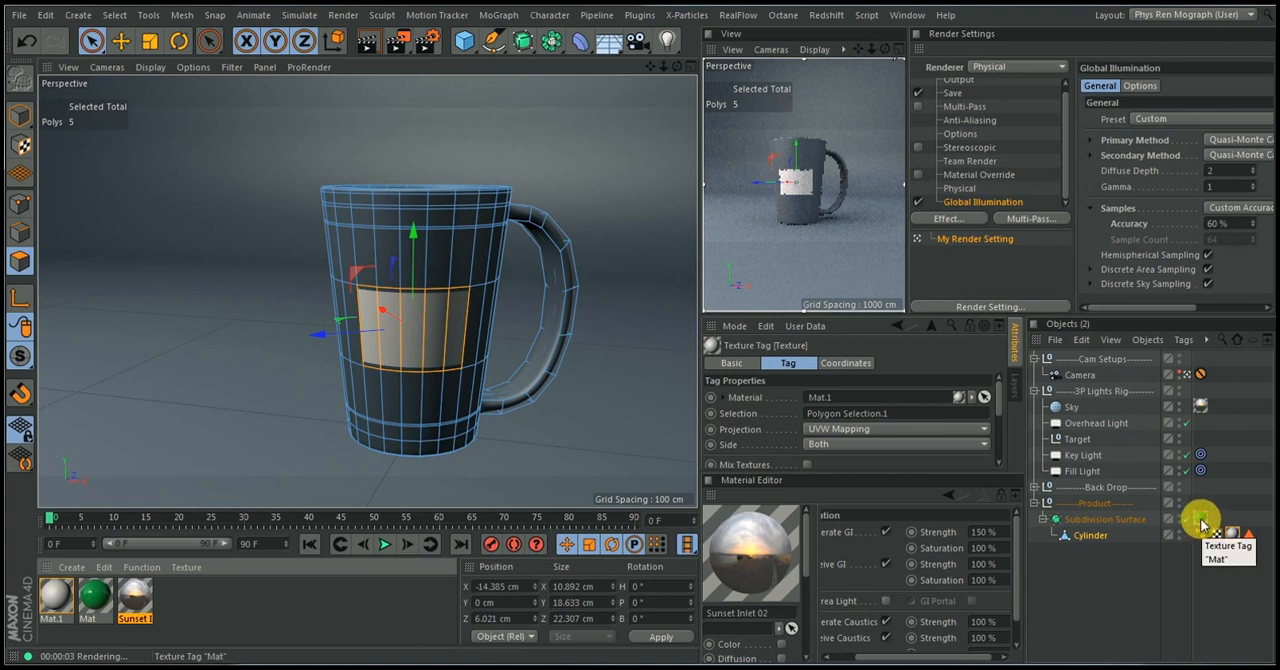
drag(1203, 525, 1229, 535)
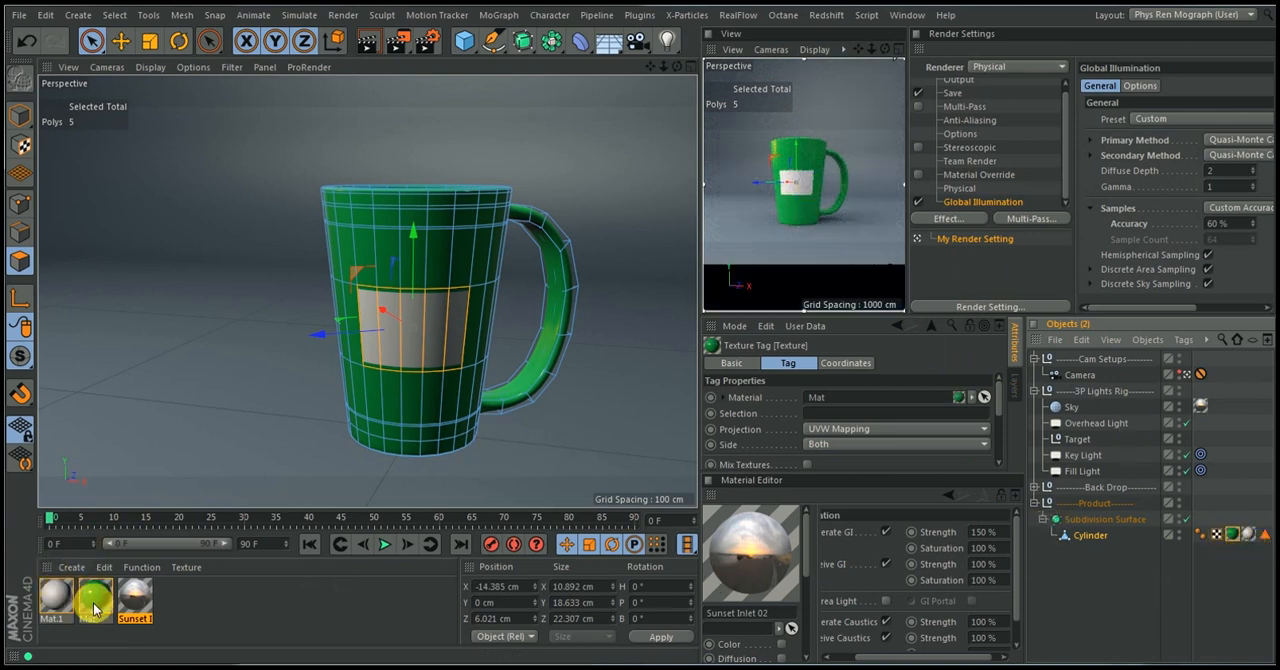
drag(95, 608, 423, 337)
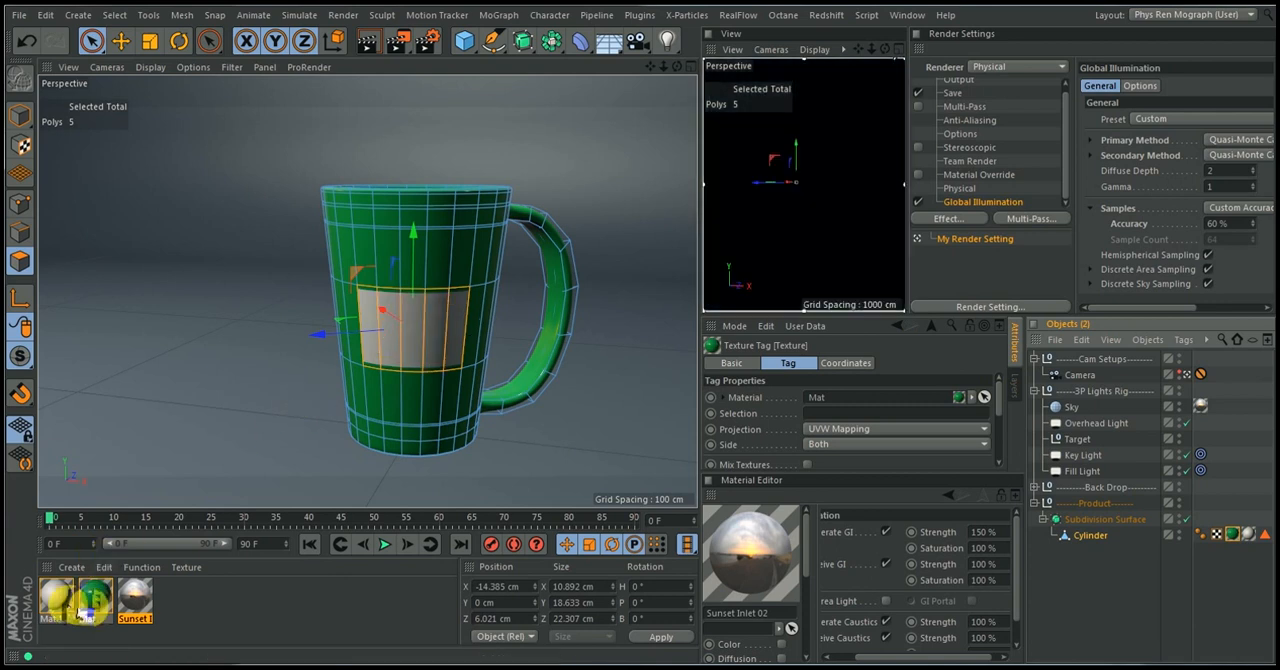
Delete the white Mat.1 material and duplicate the green Mat material
click(66, 620)
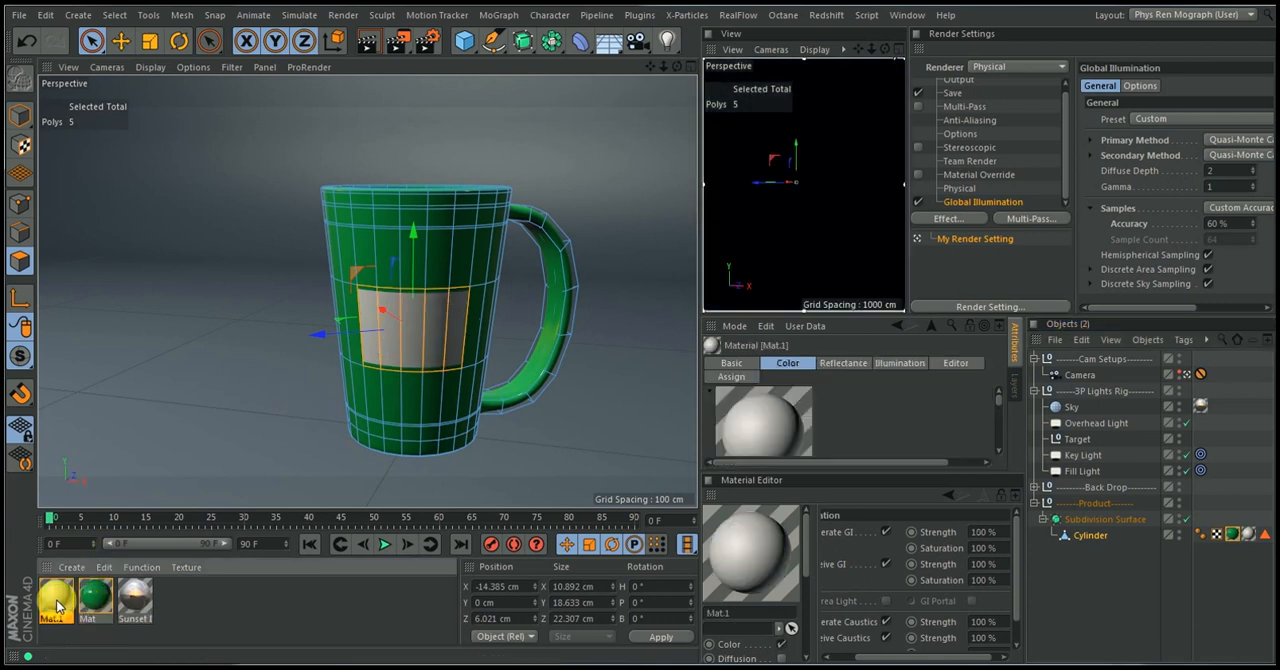
key(Delete)
click(57, 601)
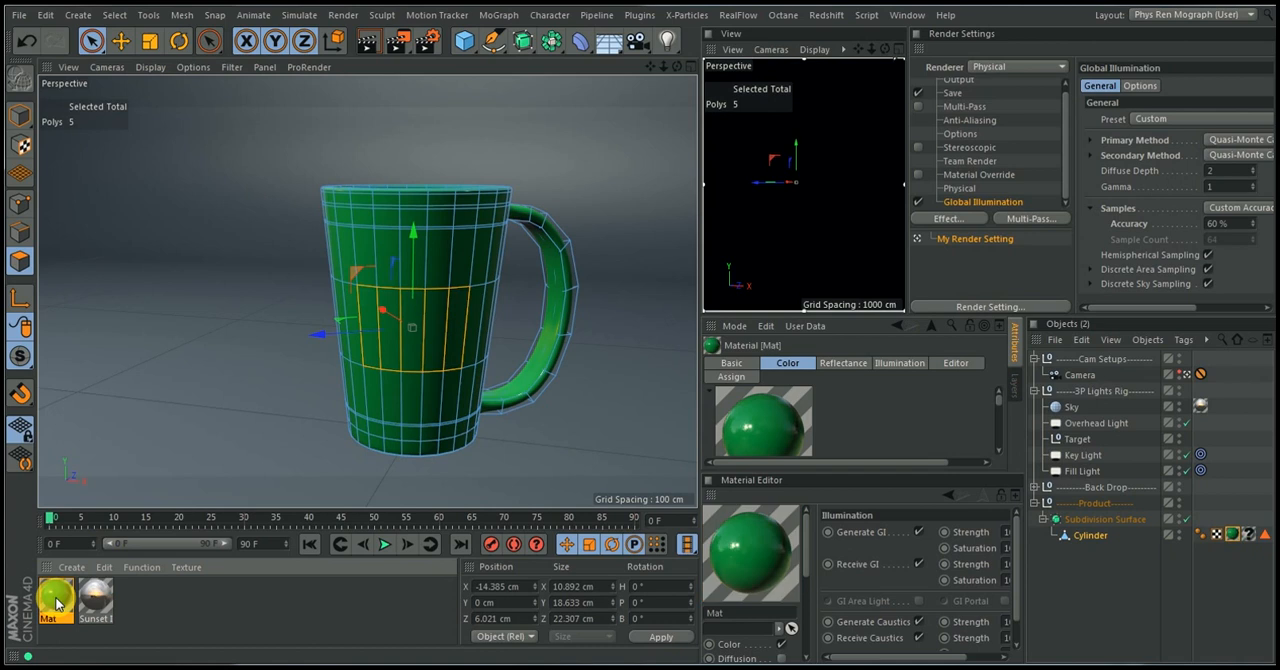
ctrl+drag(47, 603, 100, 604)
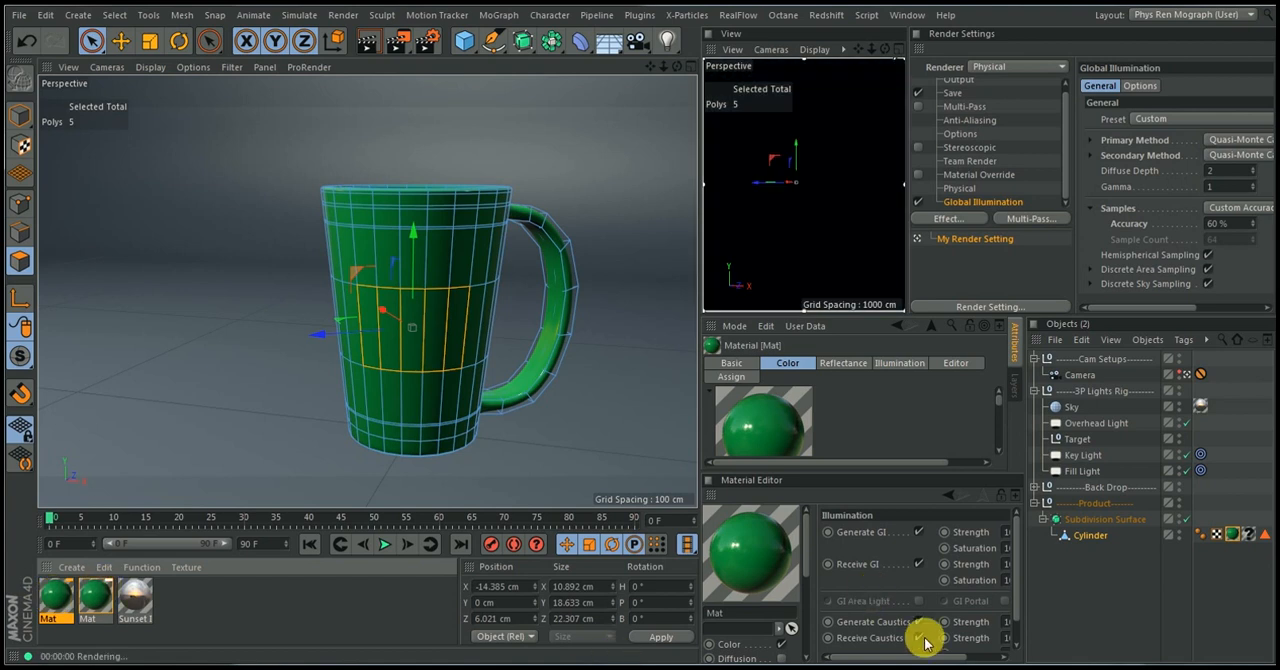
Set the duplicate material's colour to white with 0% saturation and 97% value, and assign it to the label polygons' texture tag
click(729, 644)
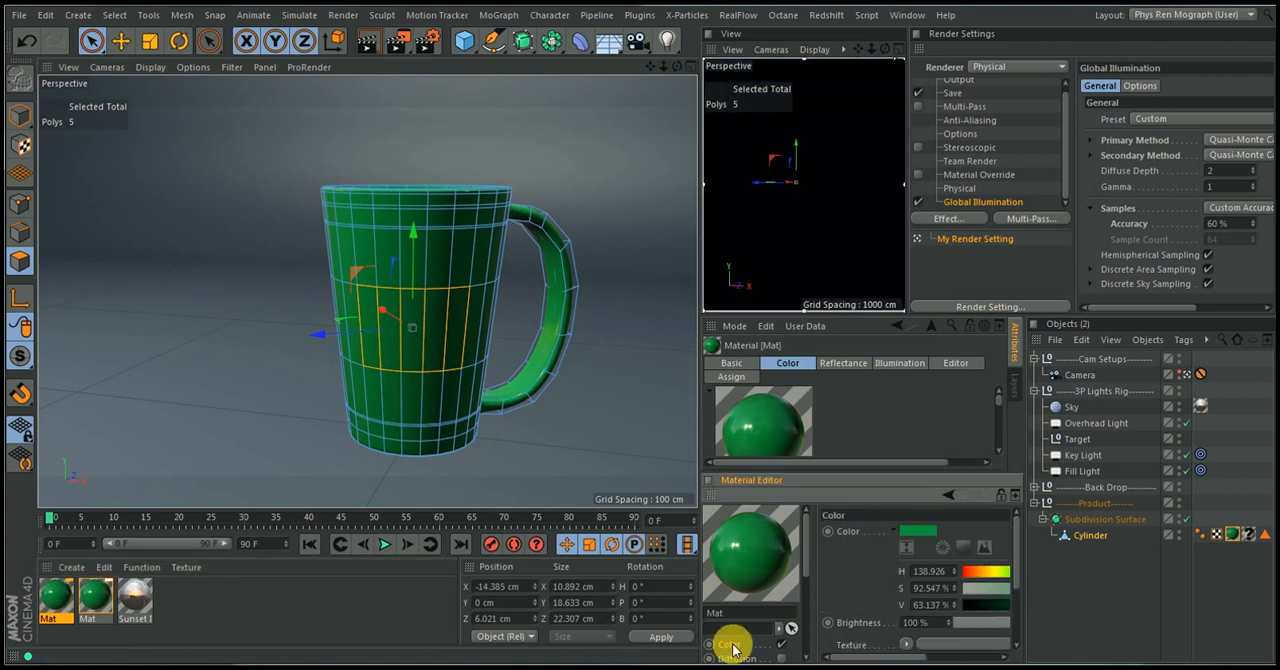
drag(903, 651, 974, 646)
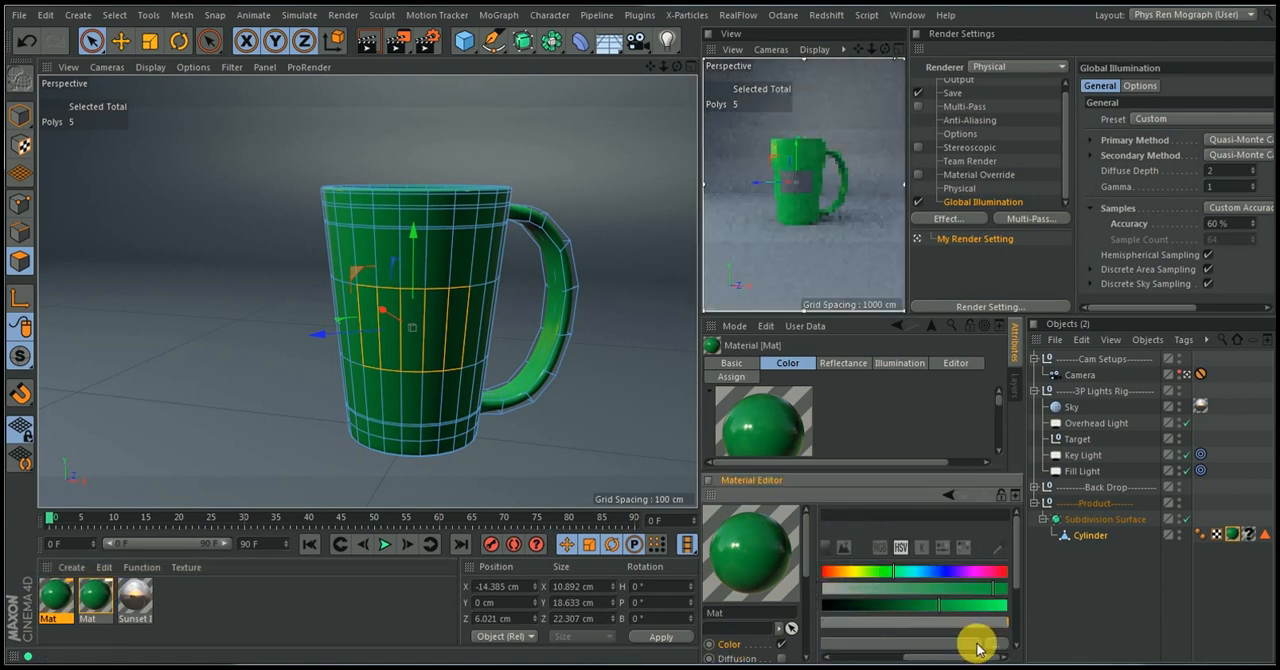
drag(913, 480, 908, 398)
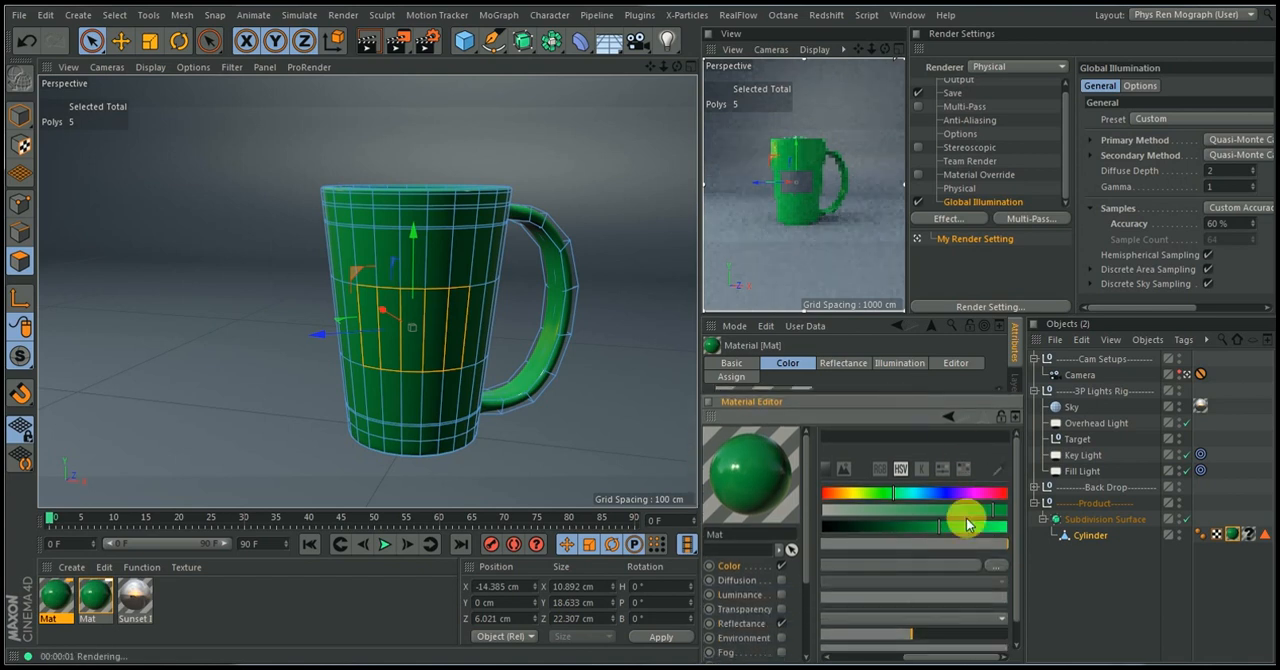
click(841, 515)
drag(831, 517, 987, 530)
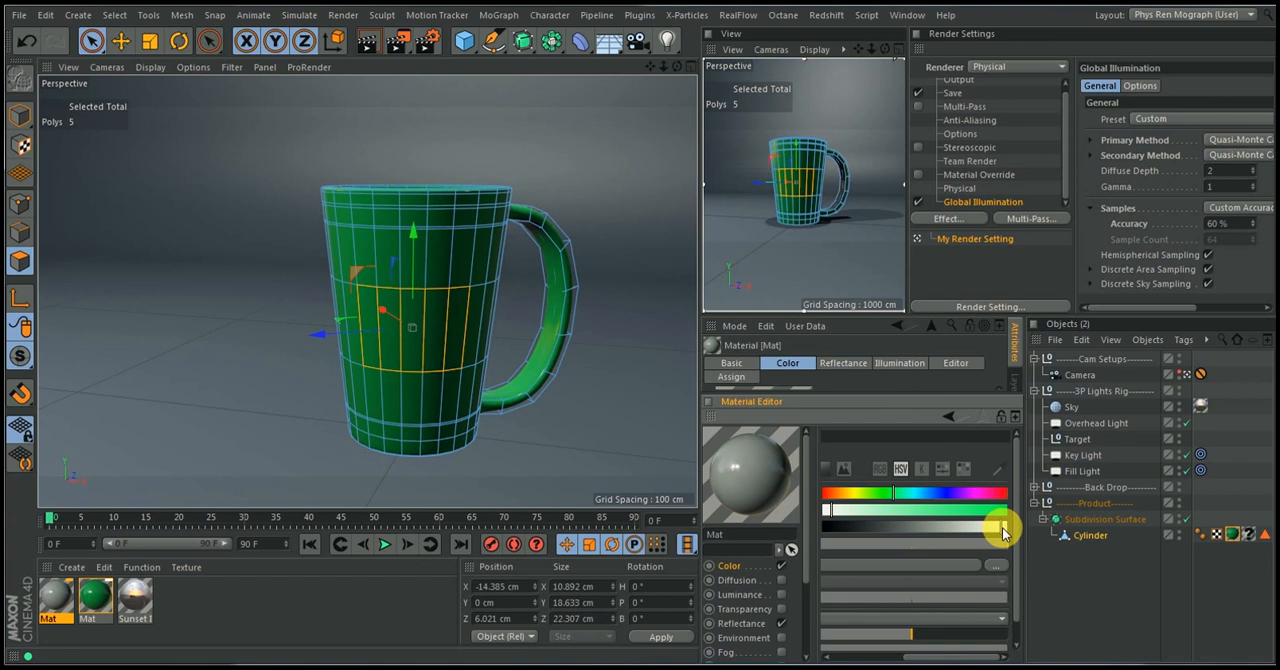
click(825, 514)
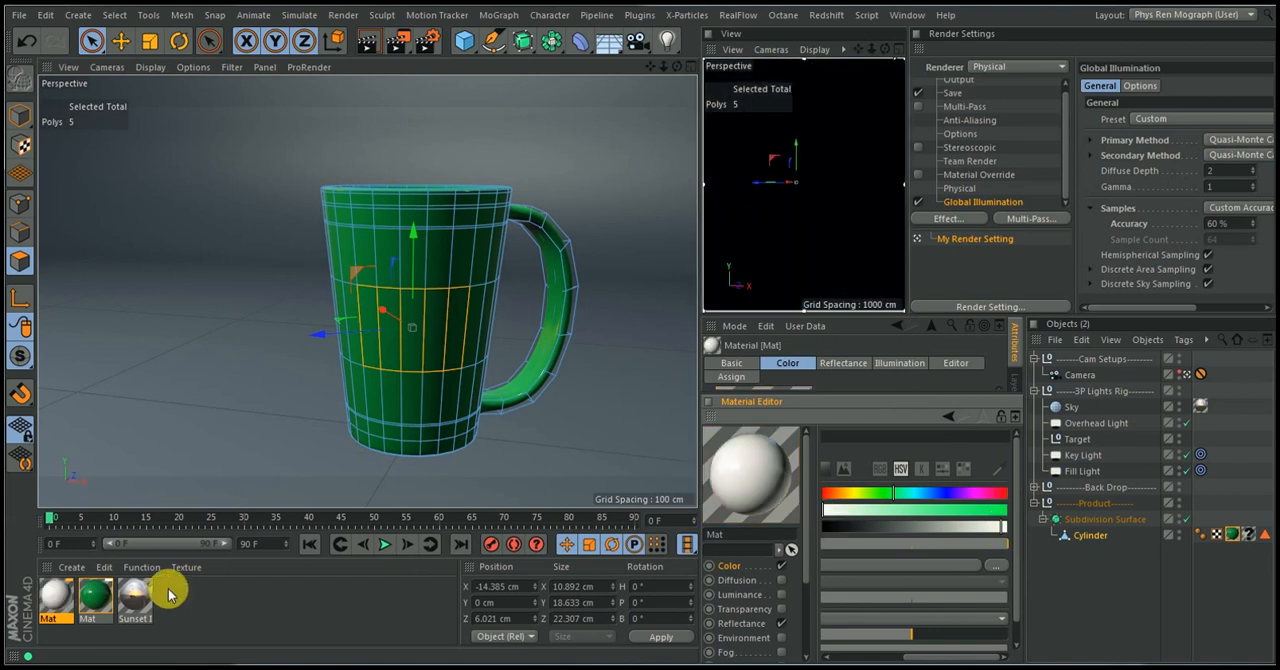
drag(1196, 495, 1252, 535)
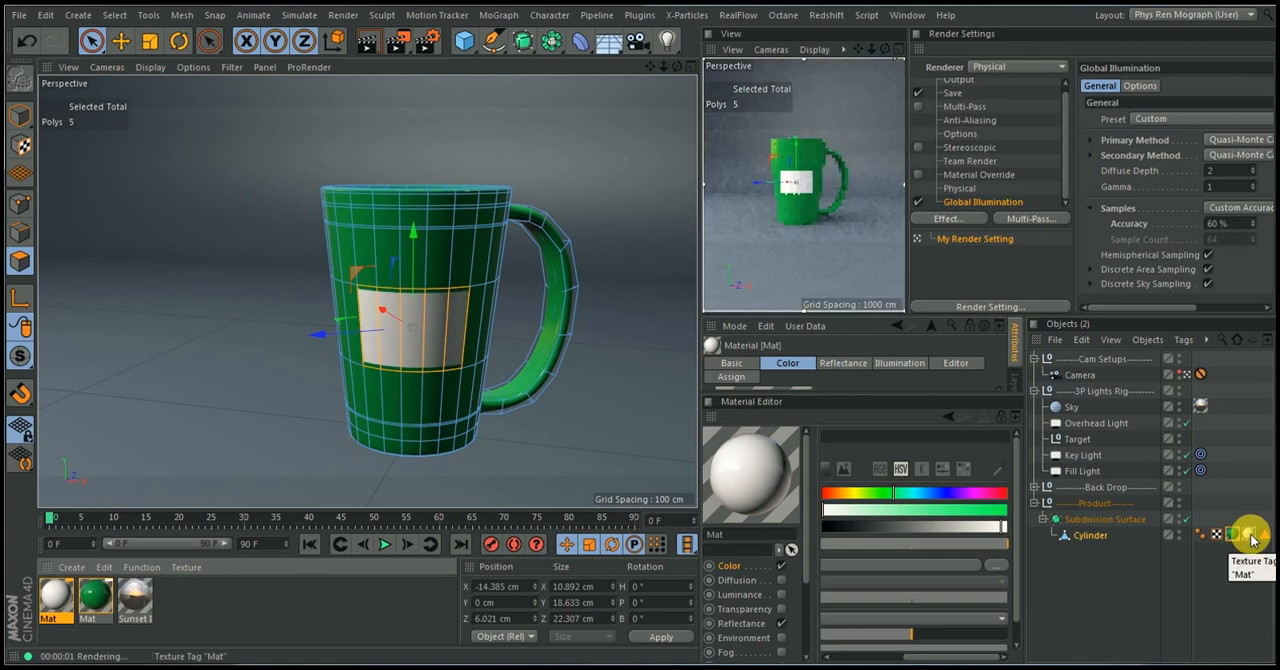
click(1232, 535)
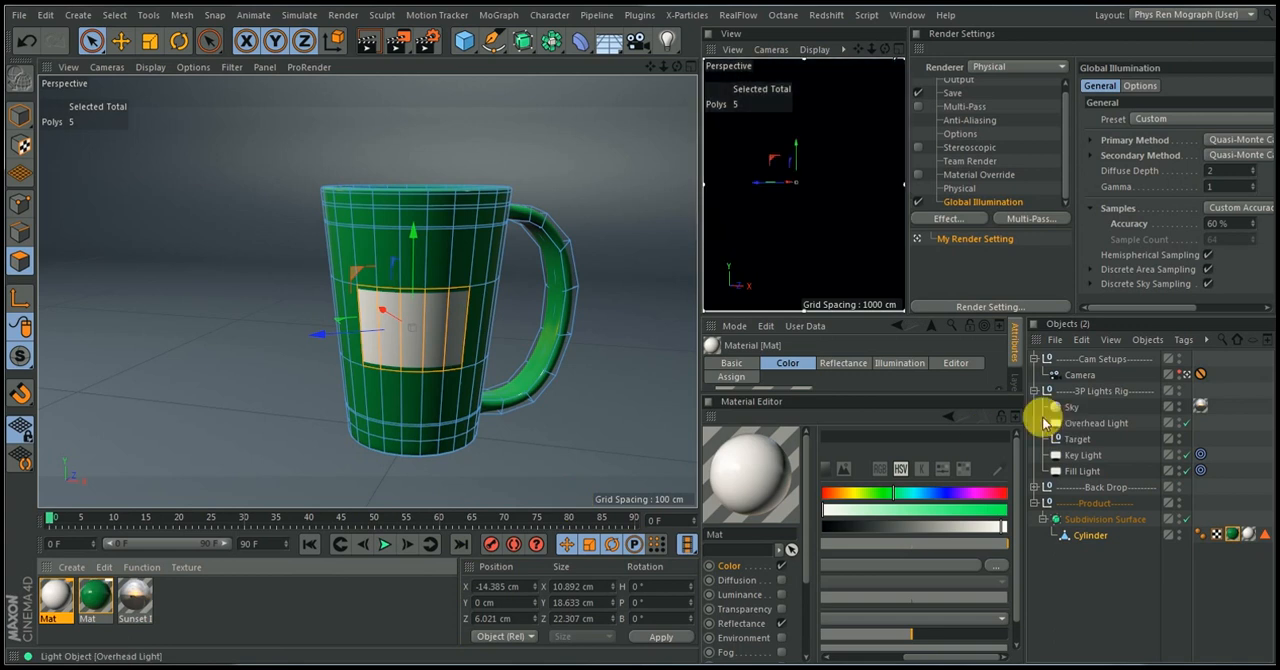
Open the white label material's Color channel settings, switch to the Desktop folder in Windows Explorer and move its window aside
click(1016, 416)
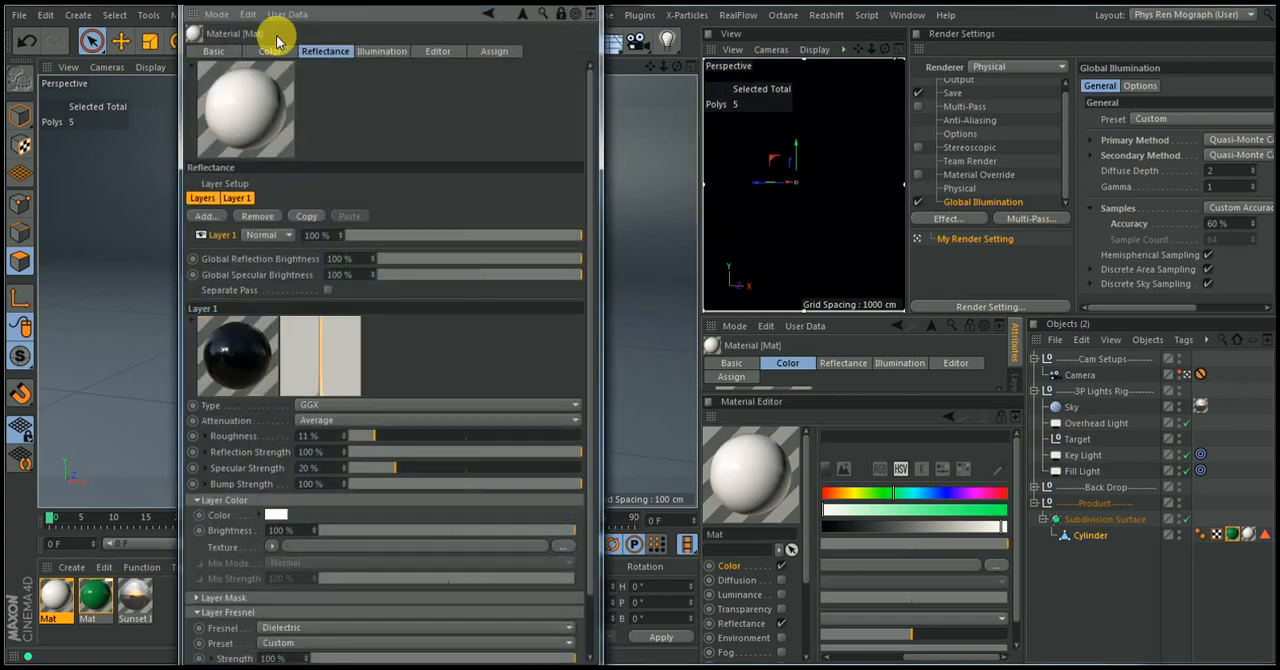
click(268, 51)
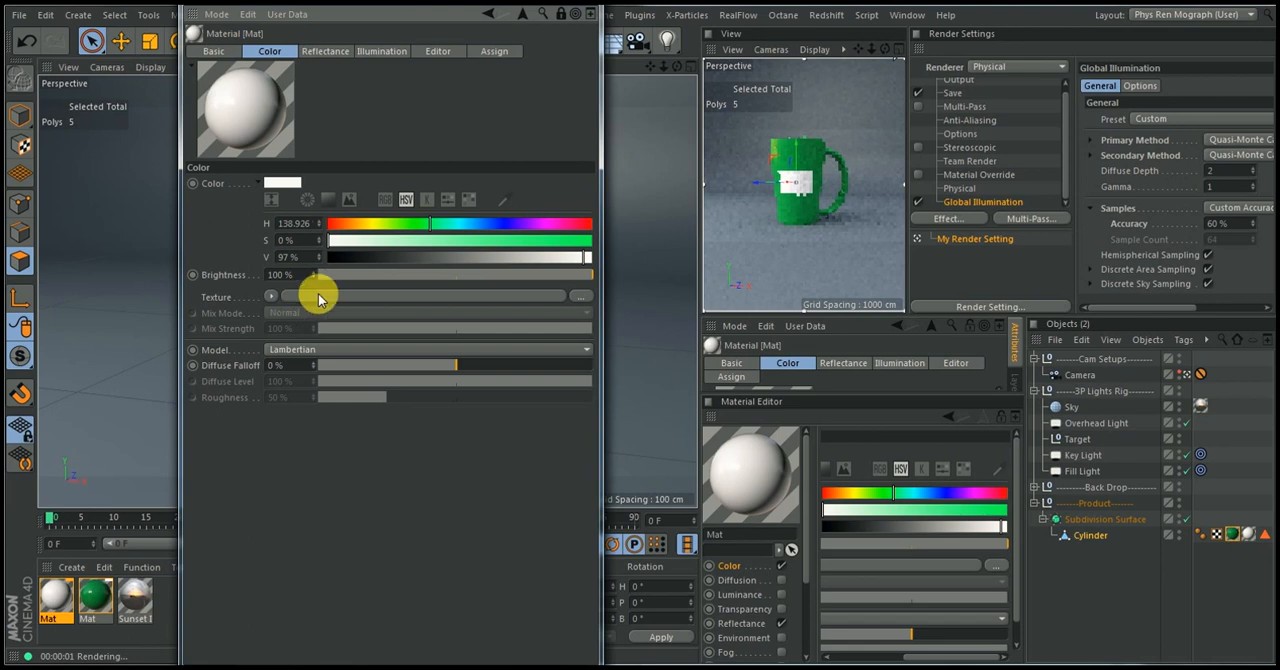
mouse_move(173, 664)
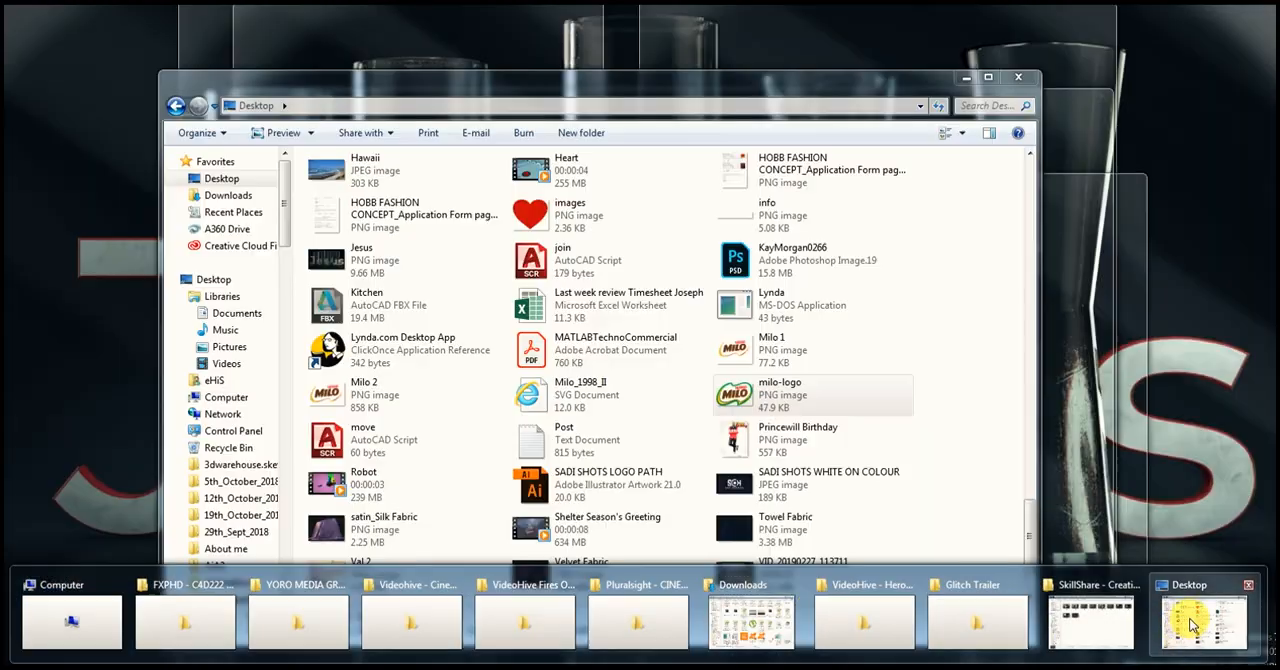
click(1183, 630)
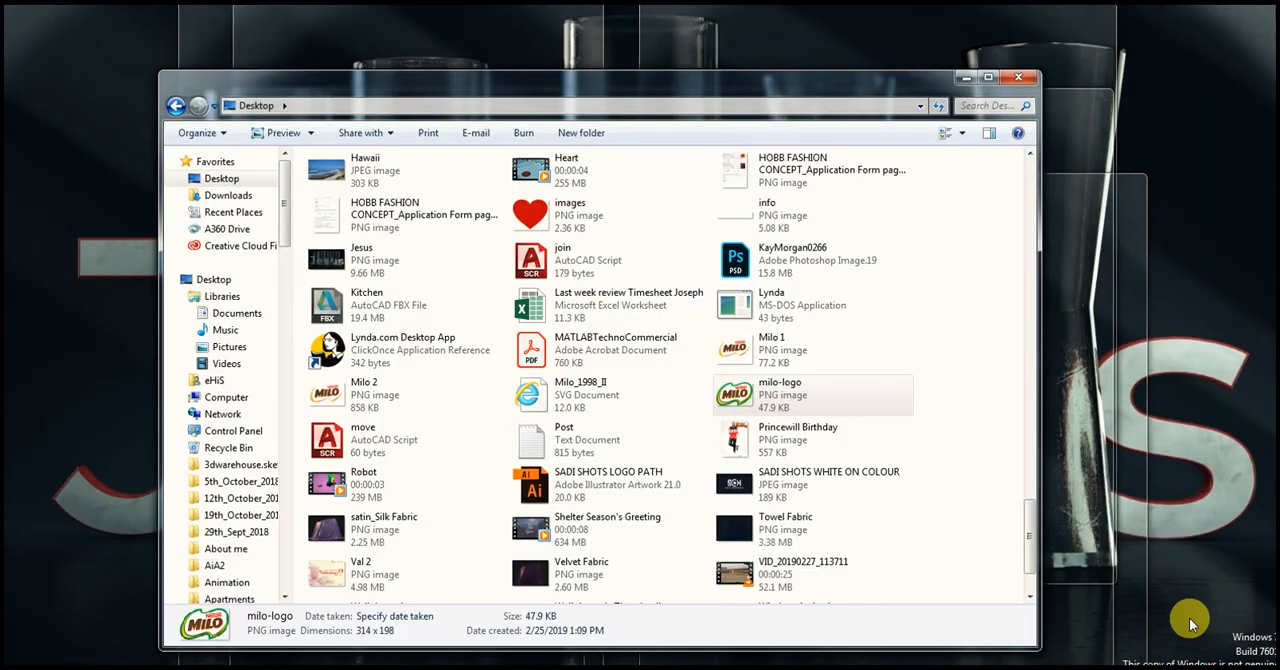
drag(691, 86, 1279, 98)
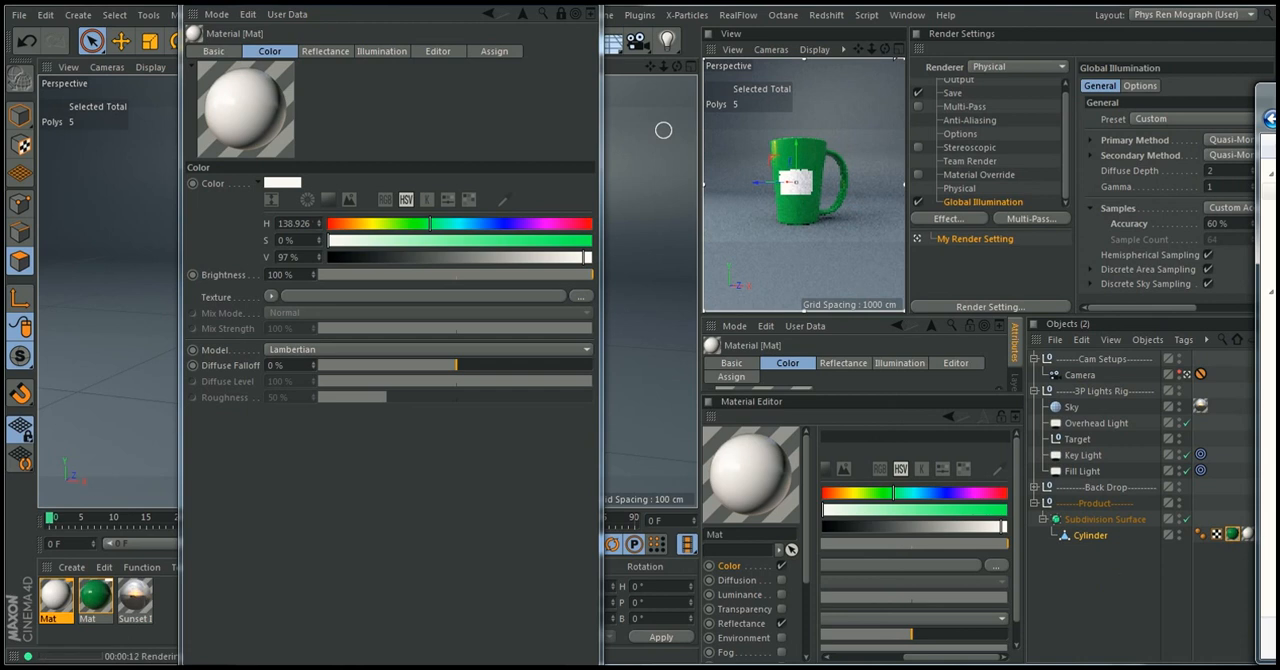
Compare the Milo 2 and milo-logo images side by side in Windows Photo Viewer
mouse_move(897, 660)
click(838, 606)
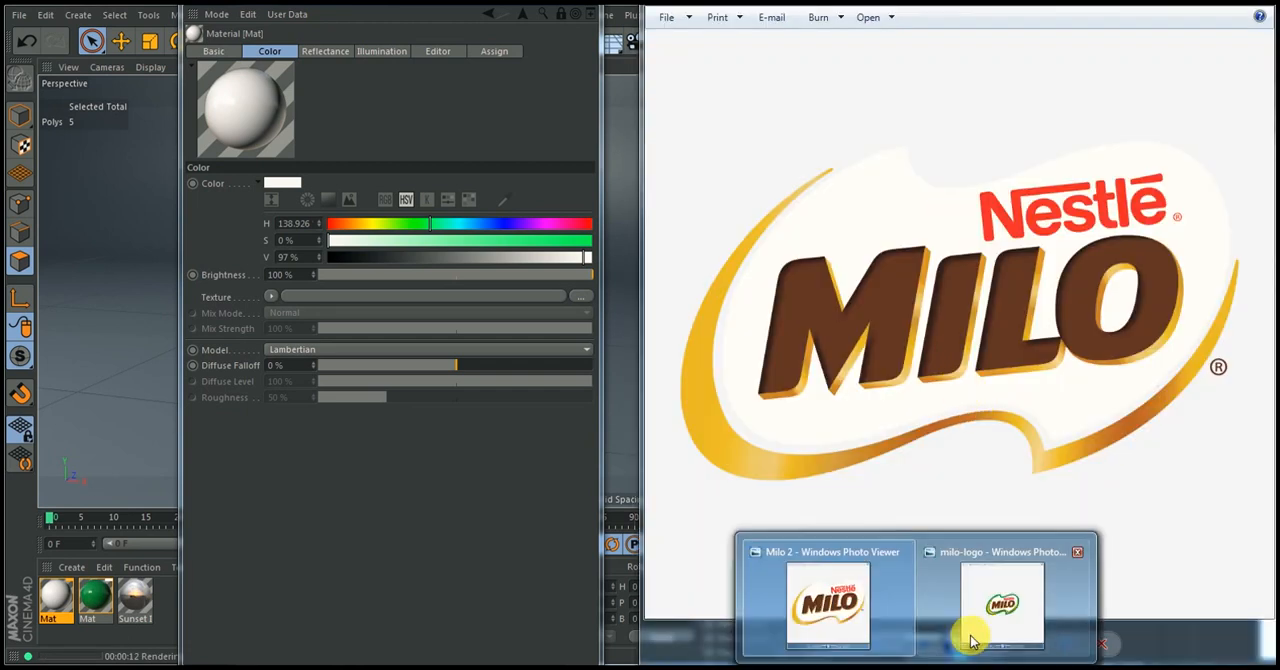
drag(962, 4, 343, 17)
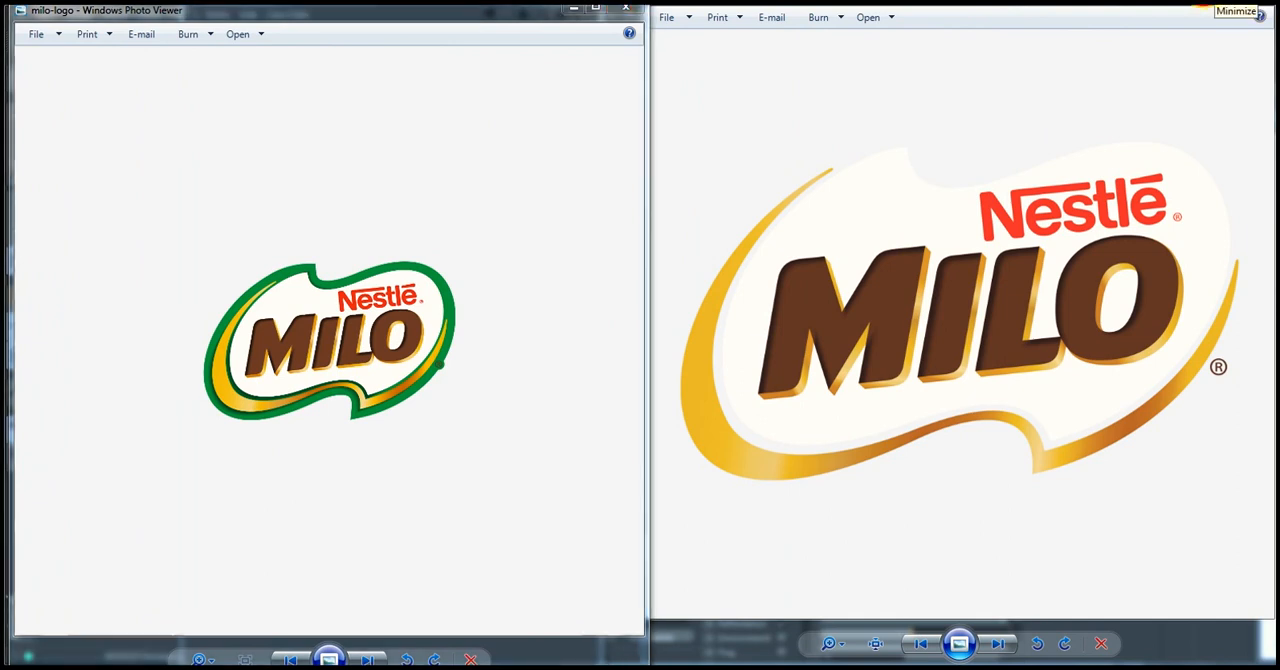
click(1258, 15)
click(578, 14)
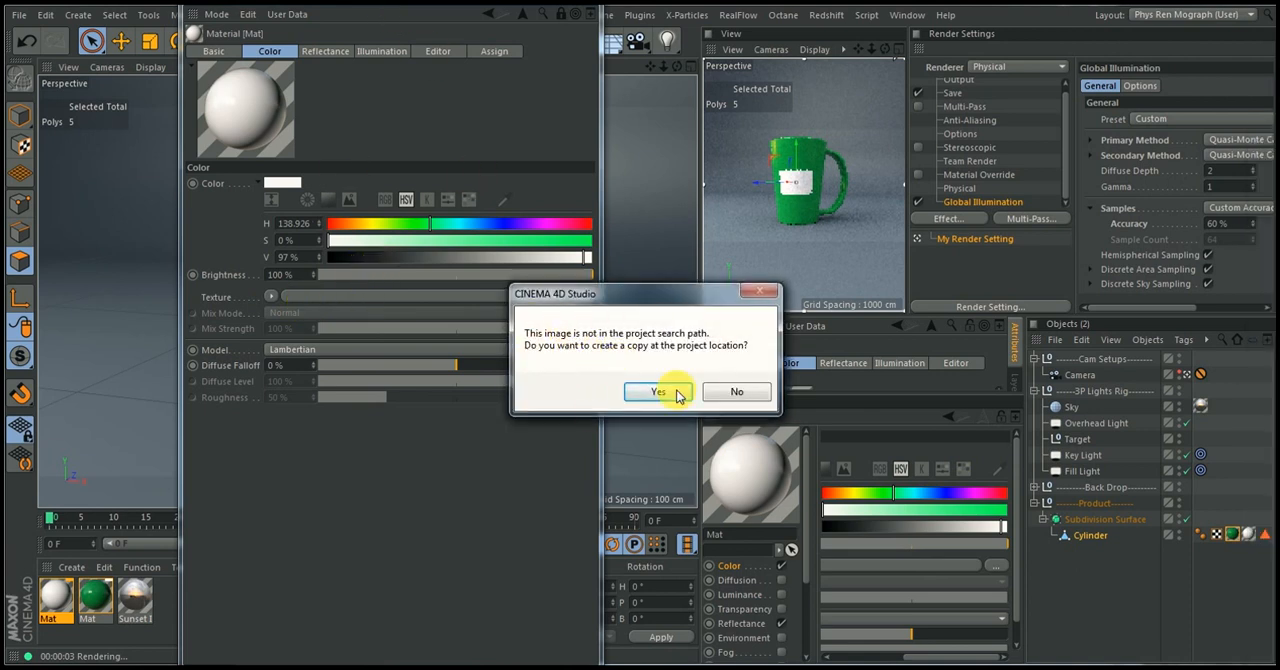
Load milo-logo.png from the Desktop as the label material's colour texture without copying it to the project location
click(737, 391)
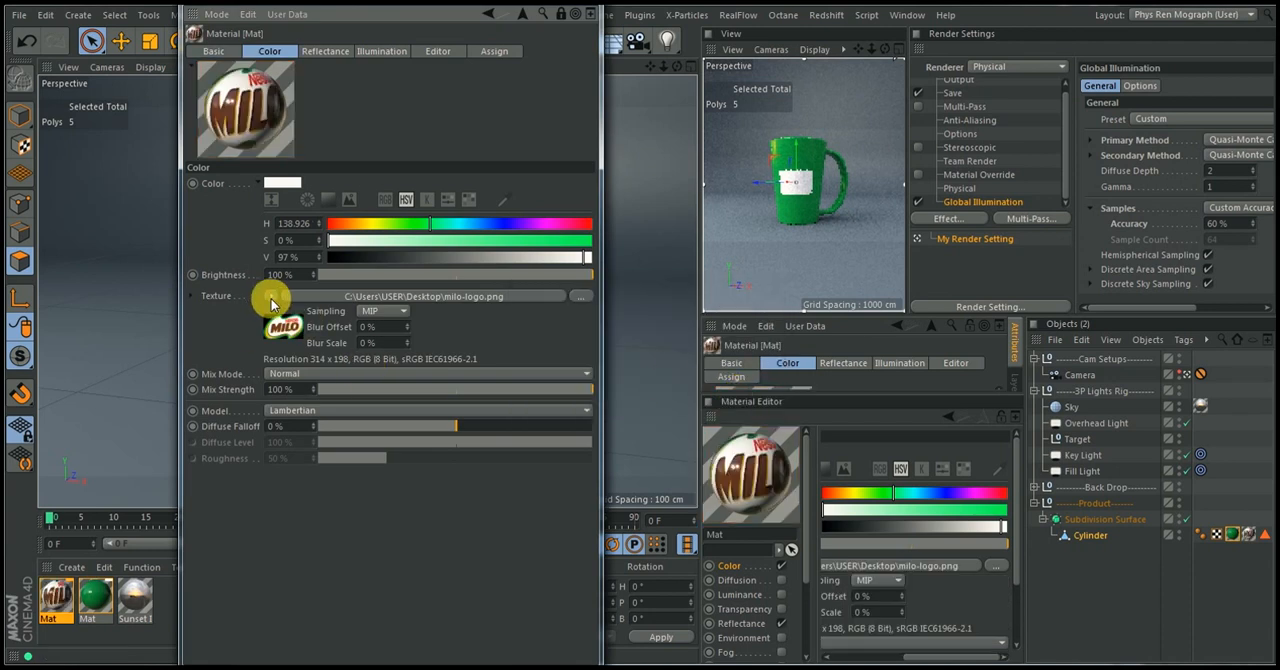
key(ctrl+r)
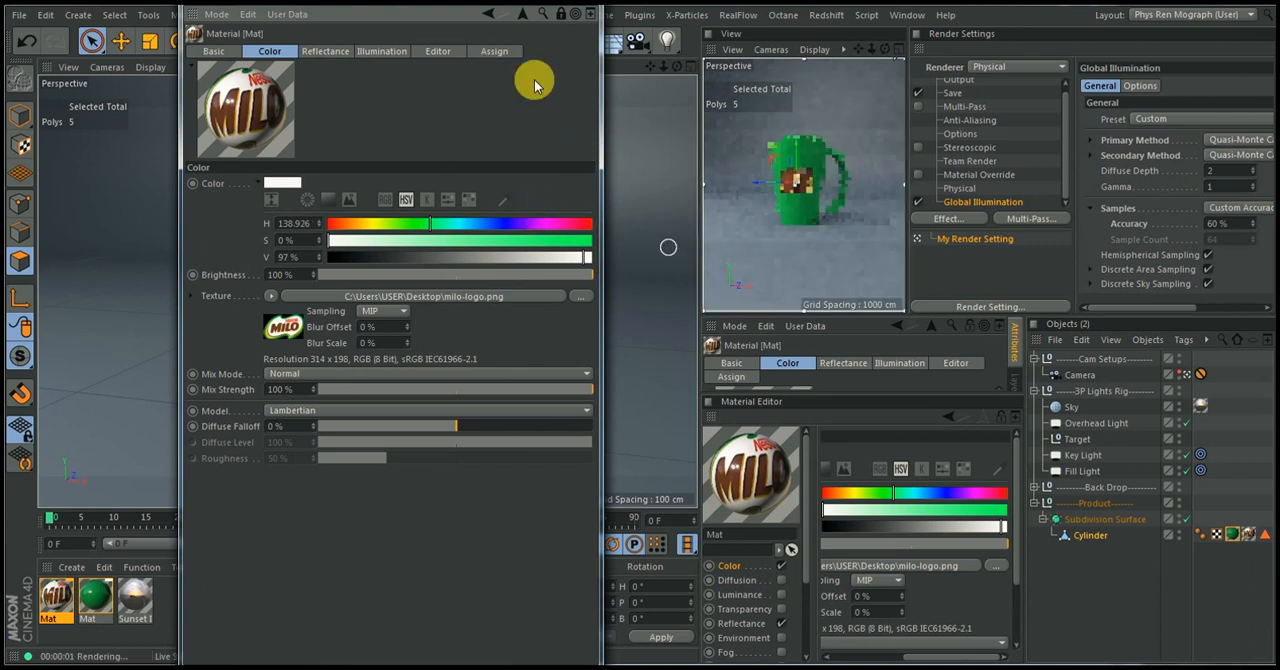
drag(525, 6, 805, 247)
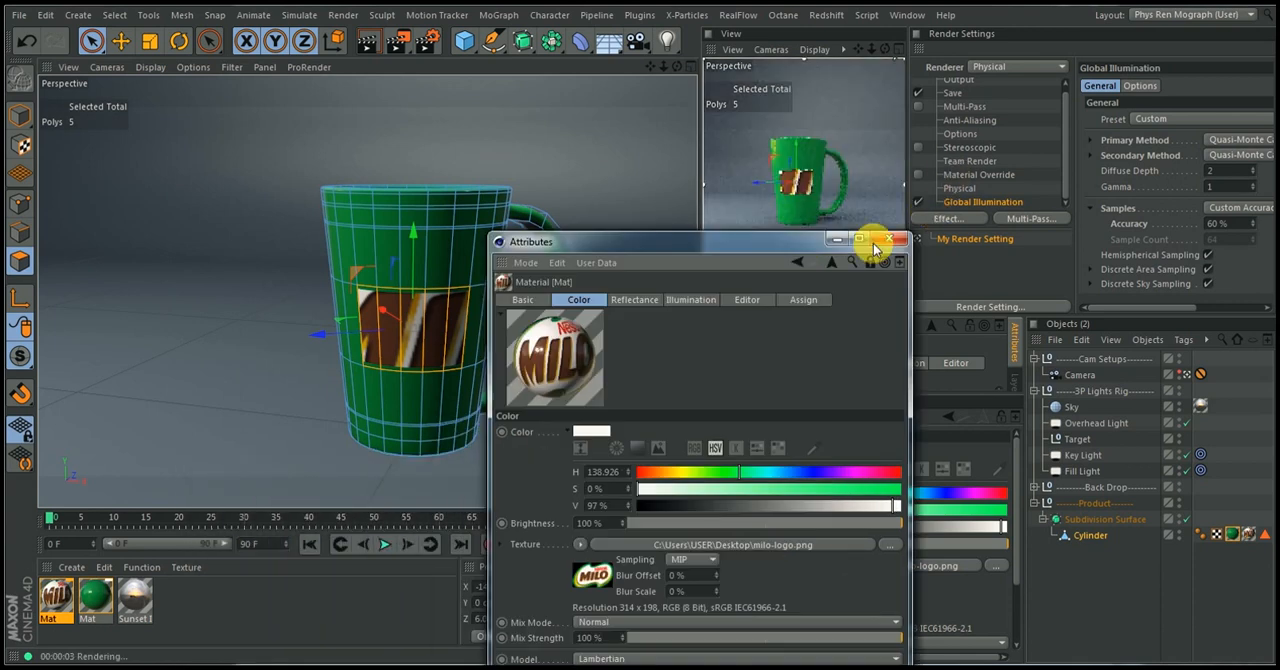
click(835, 239)
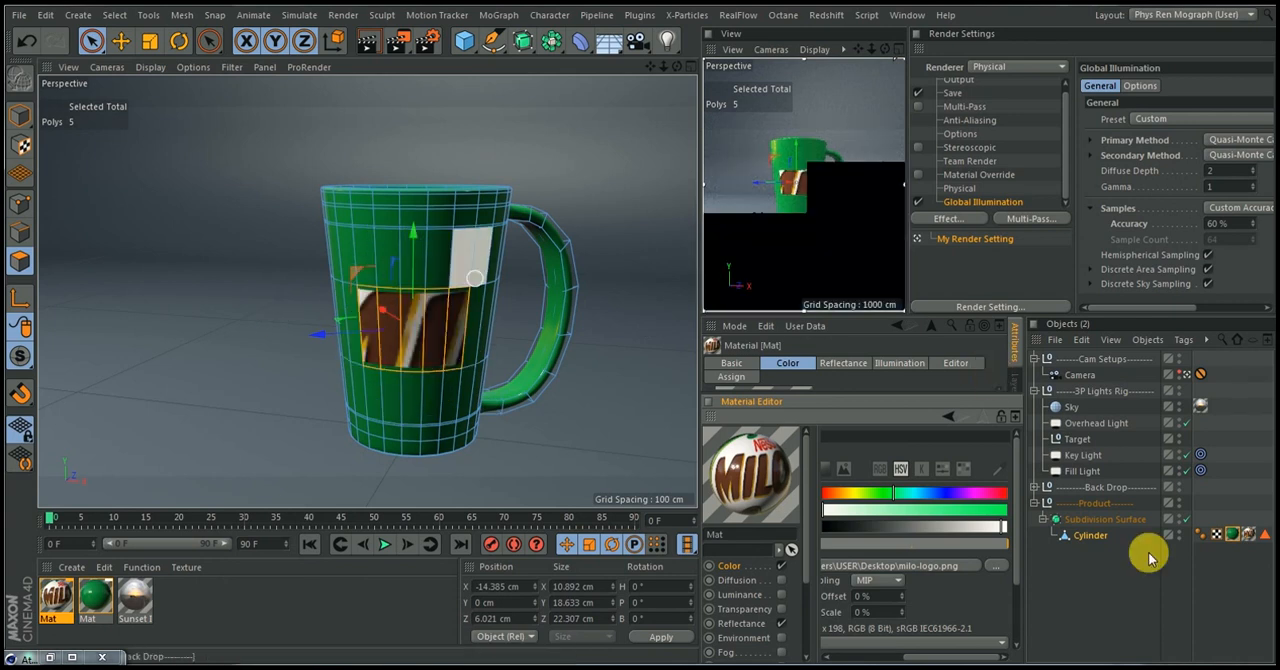
Fit the Milo label's texture tag to a region framing the selected label polygons on the cup's front
click(1245, 536)
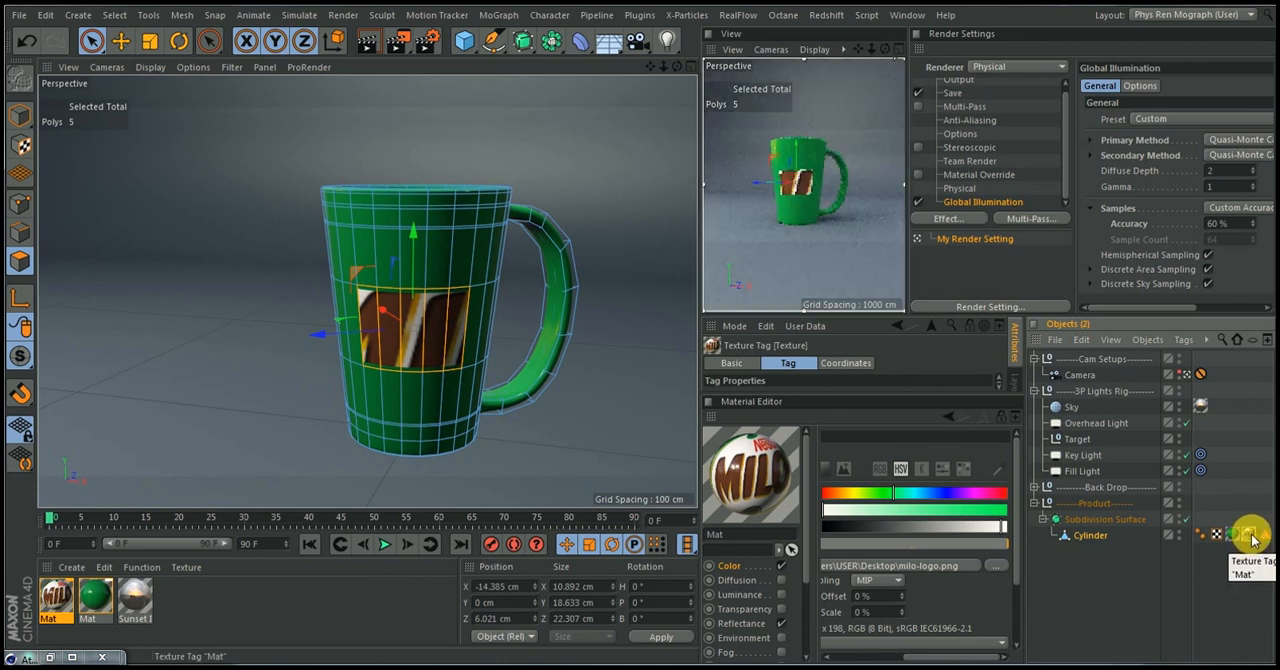
right_click(1252, 538)
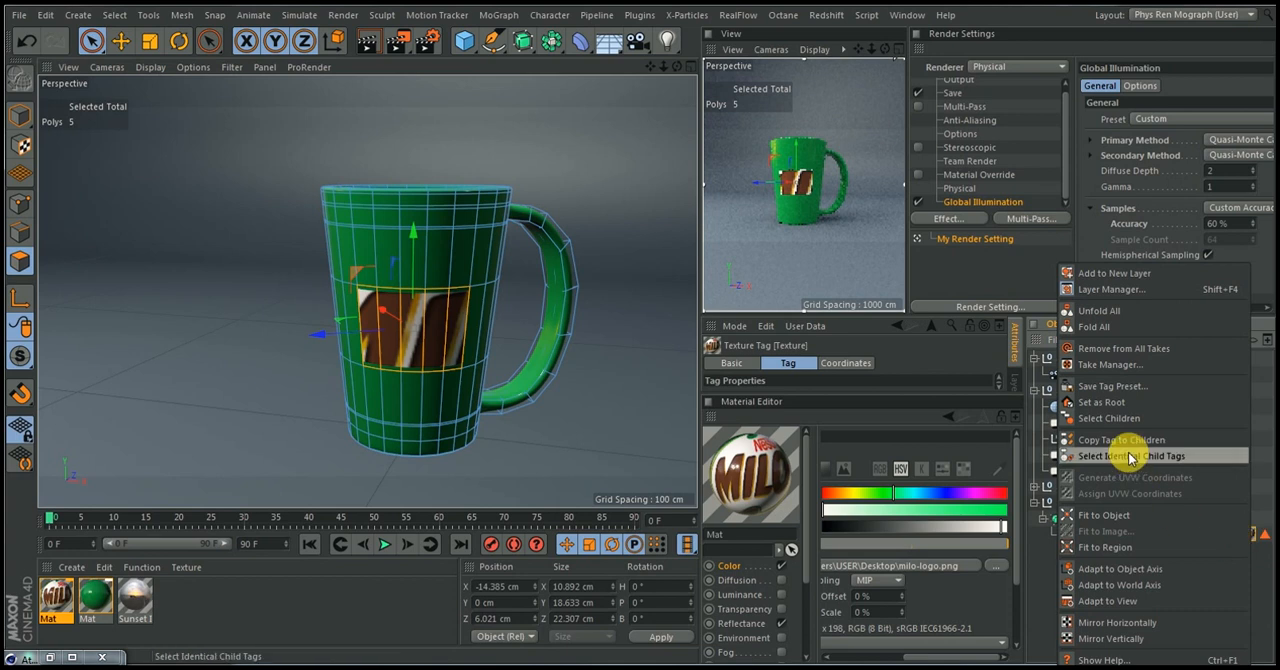
click(1090, 548)
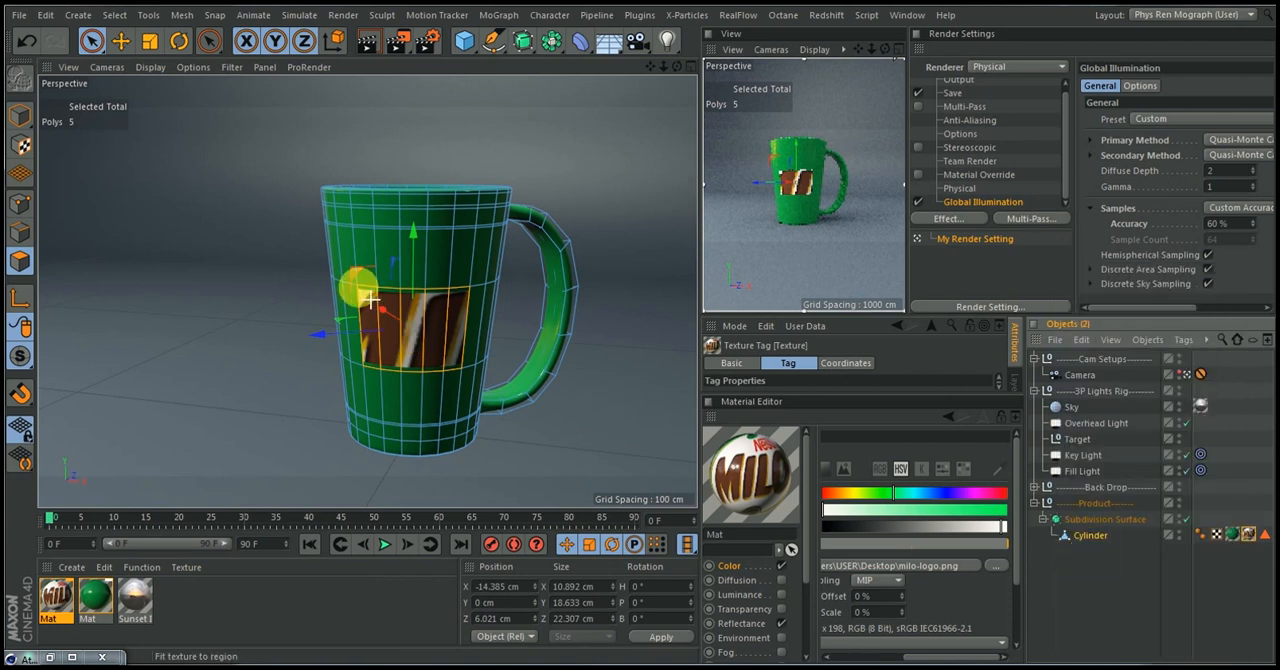
drag(380, 311, 470, 378)
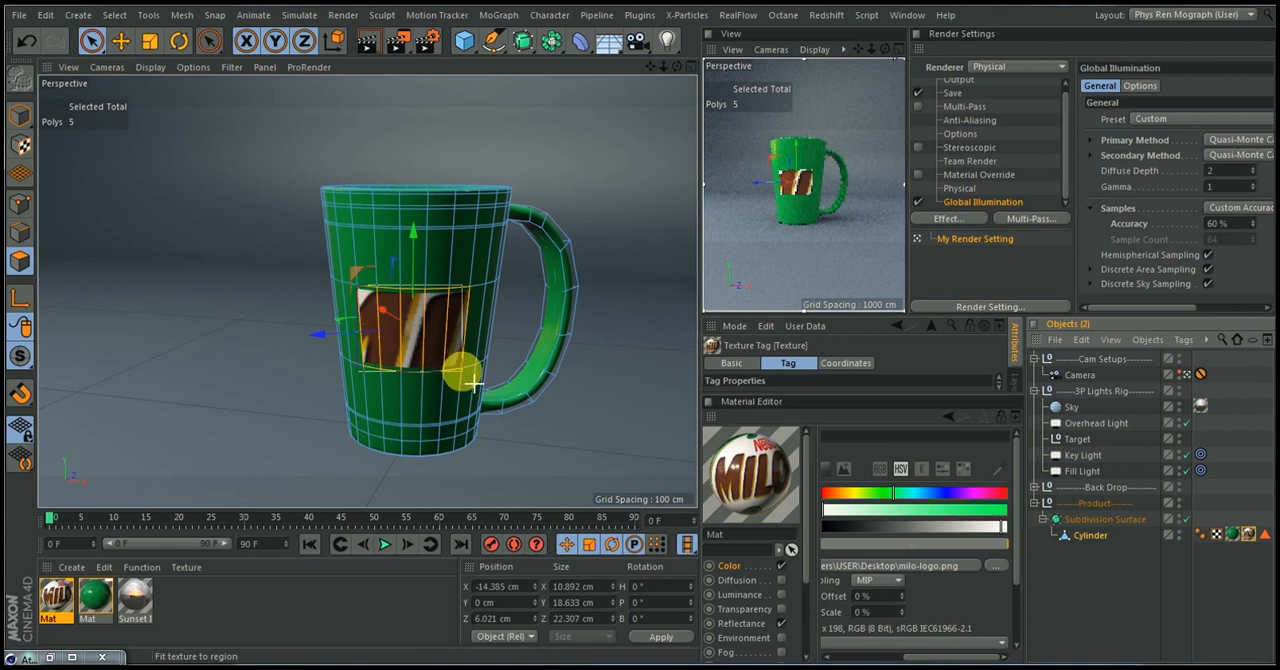
drag(478, 381, 468, 362)
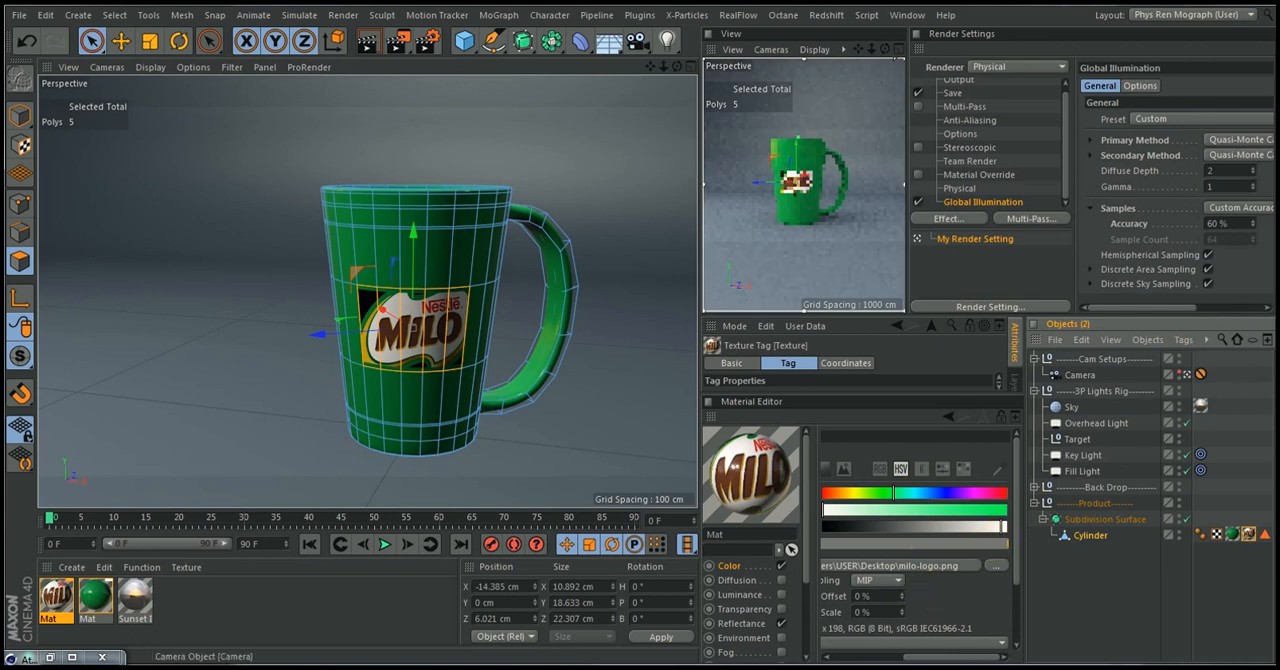
Enlarge the view of the label texture tag's properties and set Tiles U and Tiles V to 1.2
drag(937, 394, 946, 580)
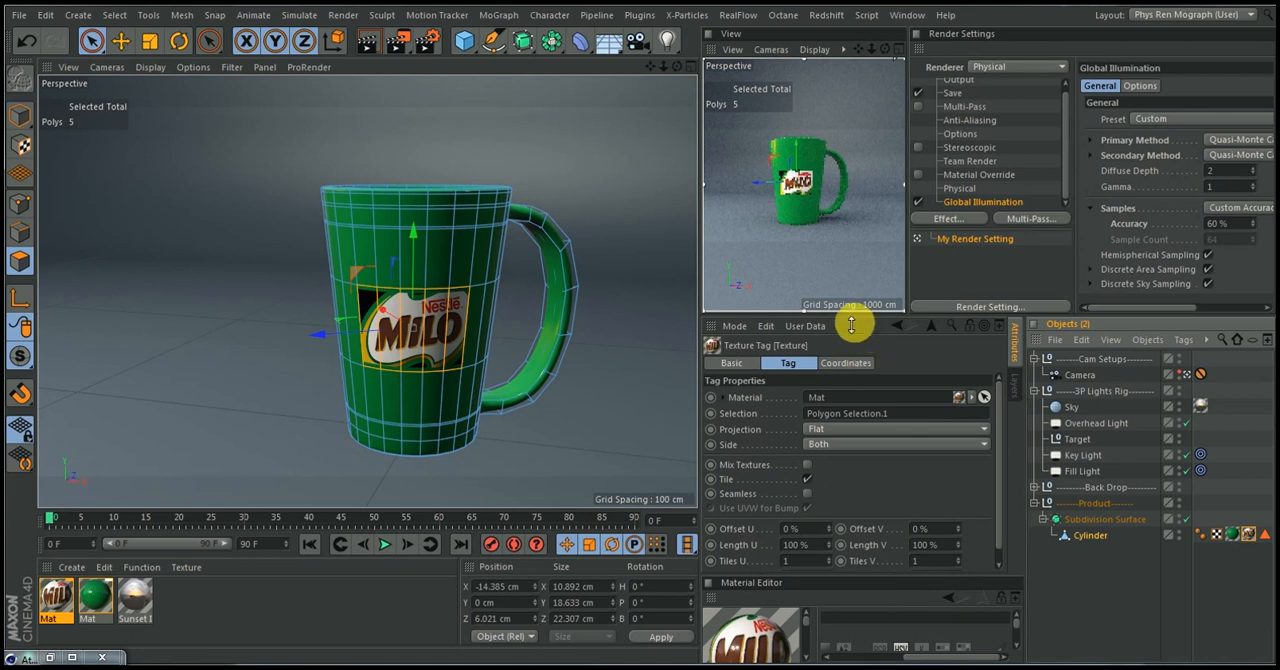
drag(851, 323, 854, 296)
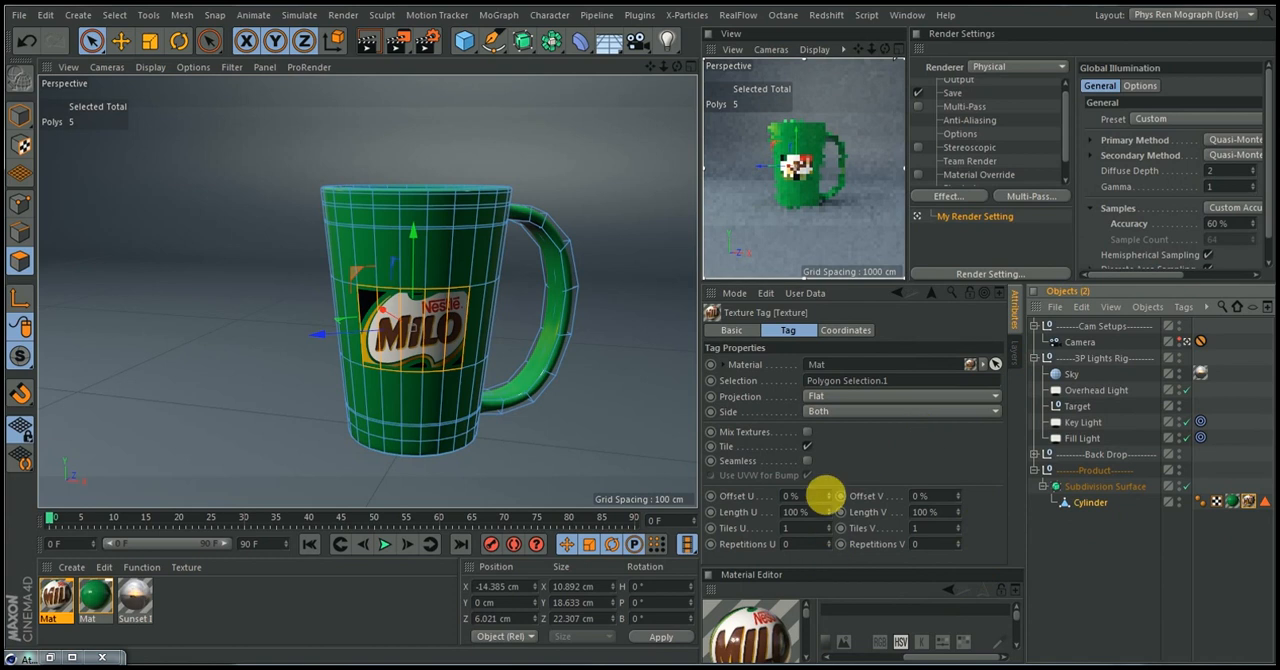
click(801, 533)
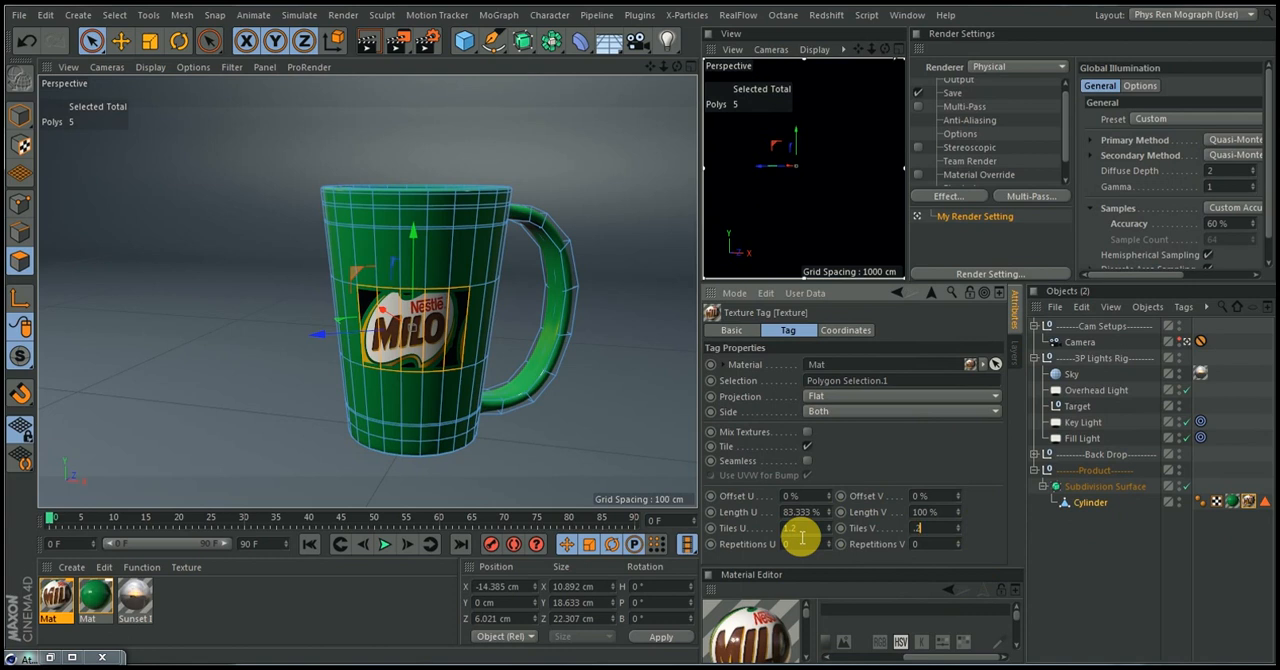
key(Return)
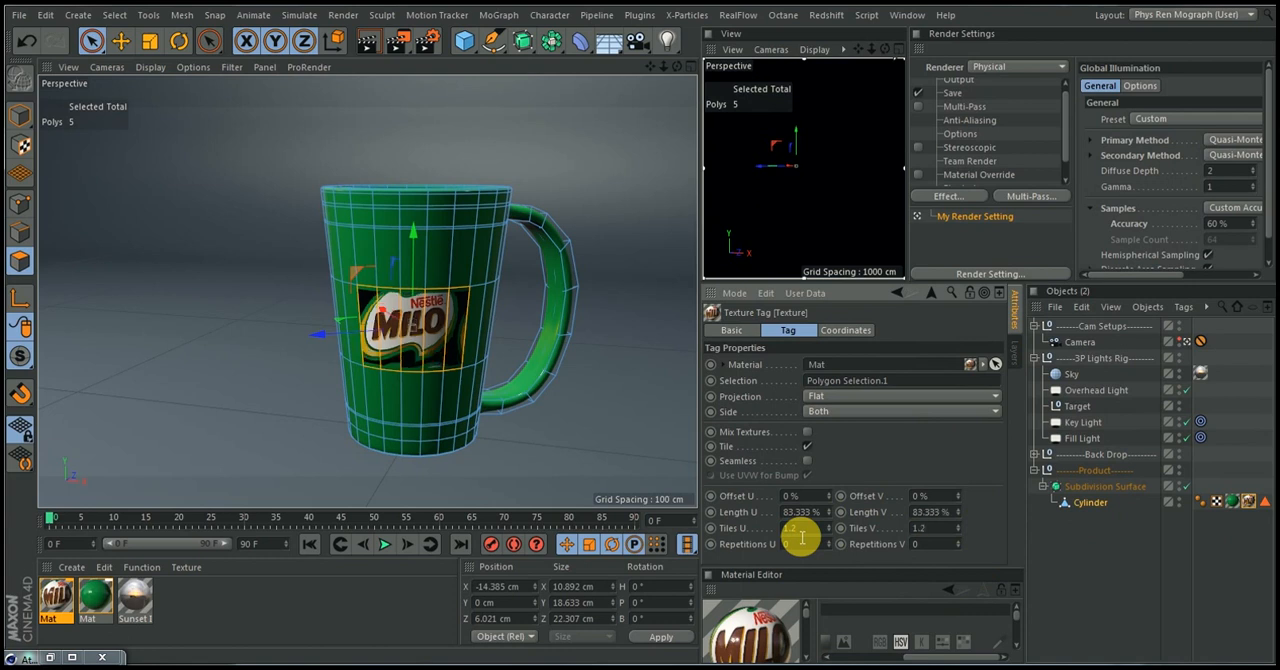
Turn off Tile for the label's texture tag and set Tiles U and Tiles V to 1.4
click(805, 445)
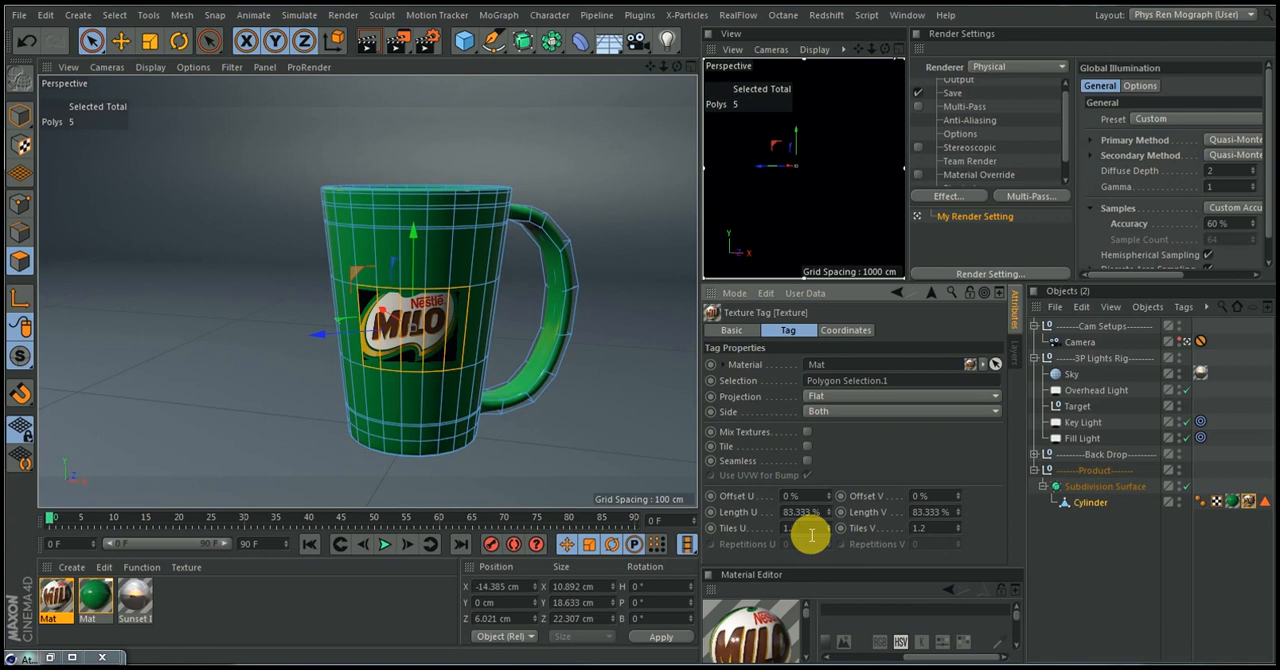
key(Tab)
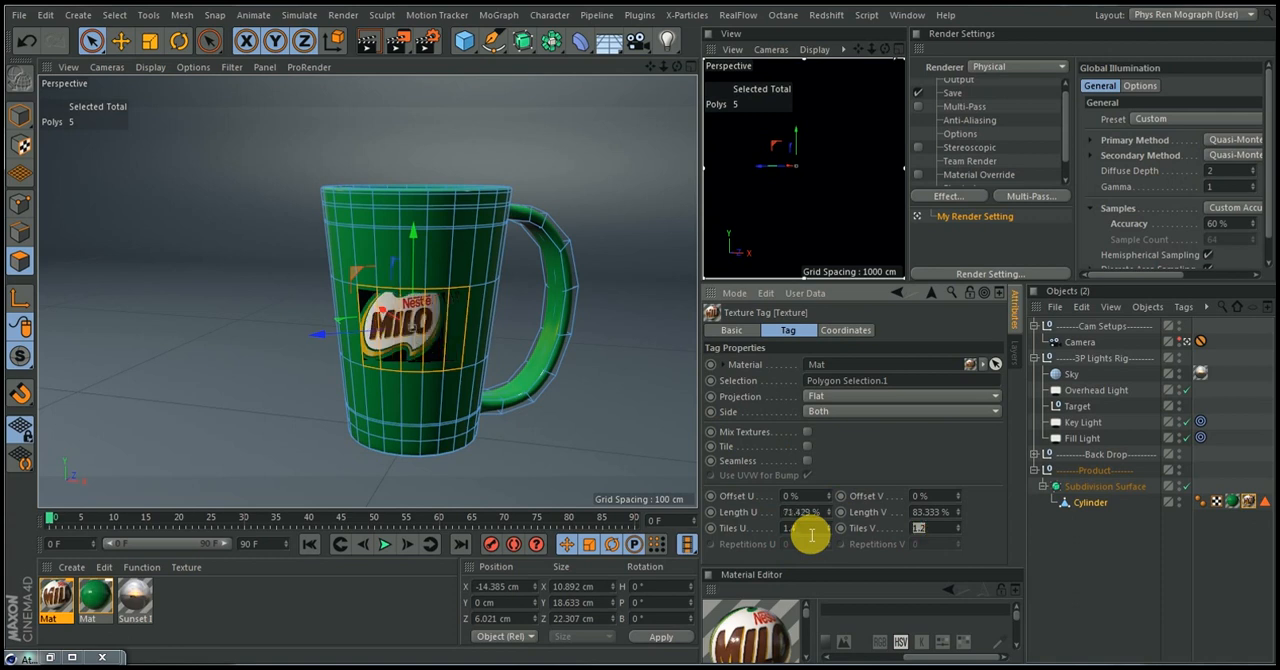
text(1.4)
key(Return)
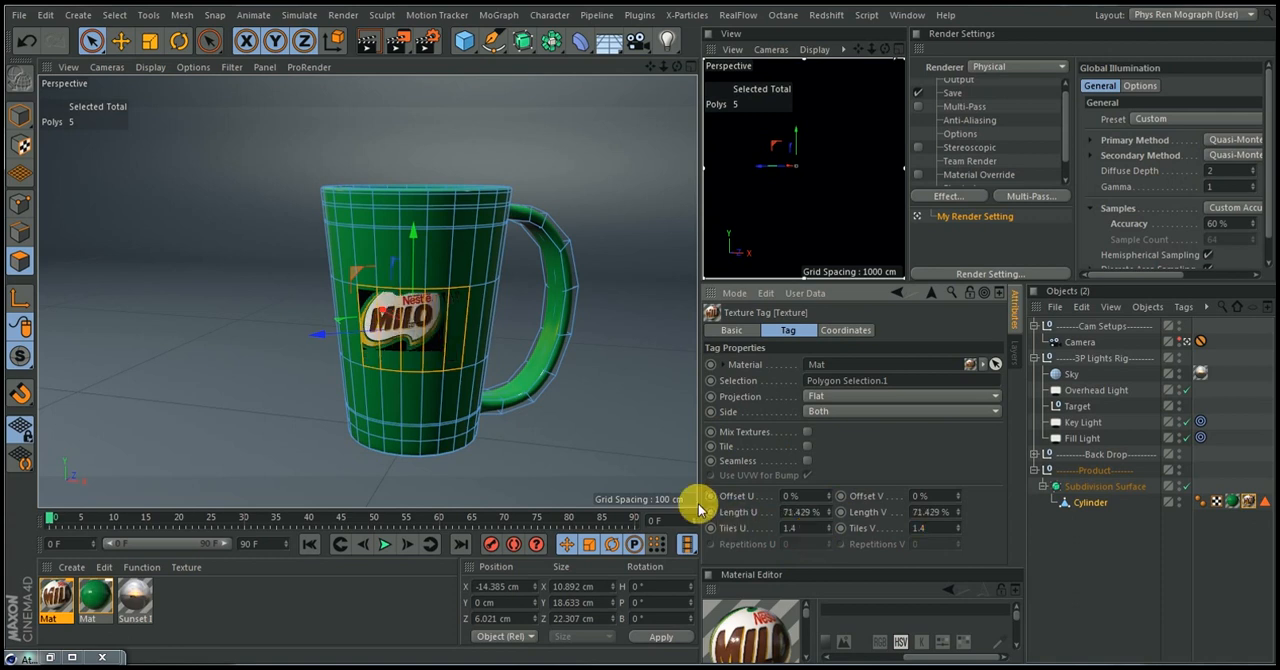
Shift the Milo logo down within the label area by setting the texture tag's Offset V to 9%
click(960, 502)
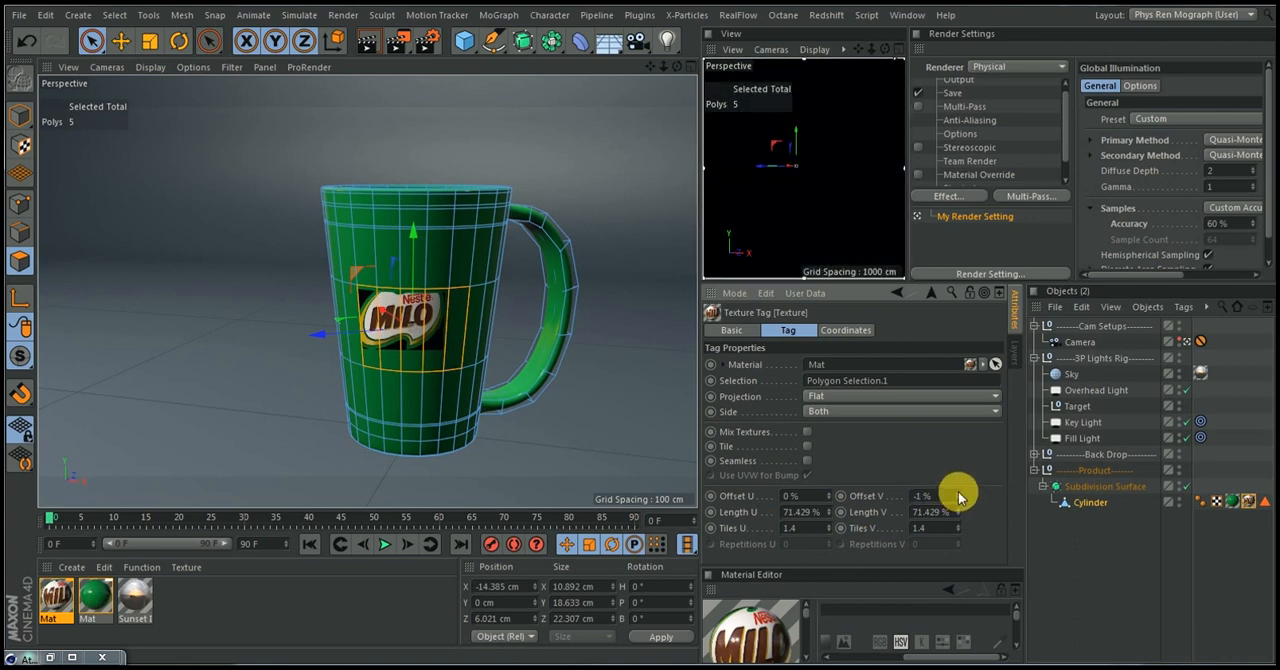
click(959, 493)
click(959, 493)
click(959, 493)
click(959, 493)
click(959, 493)
click(959, 493)
click(959, 493)
click(959, 493)
click(959, 493)
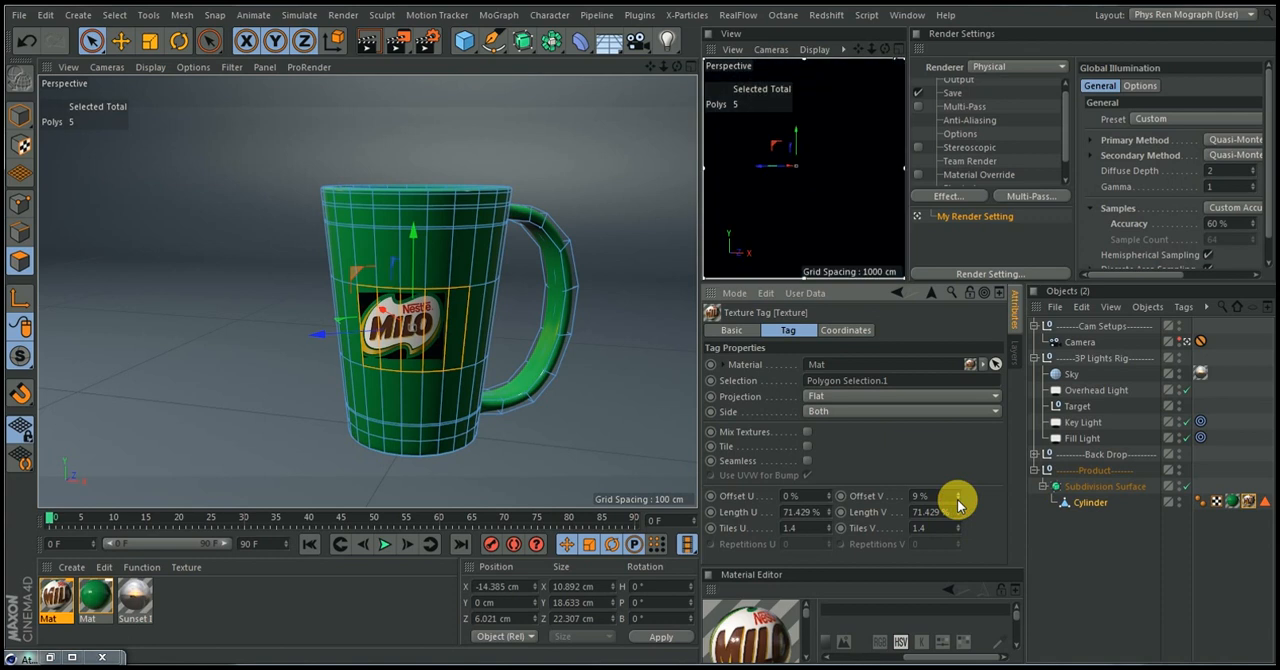
Centre the Milo logo horizontally in the label area by setting the texture tag's Offset U to 10%
click(829, 494)
click(829, 493)
click(829, 493)
click(829, 493)
click(829, 493)
click(829, 493)
click(829, 493)
click(829, 494)
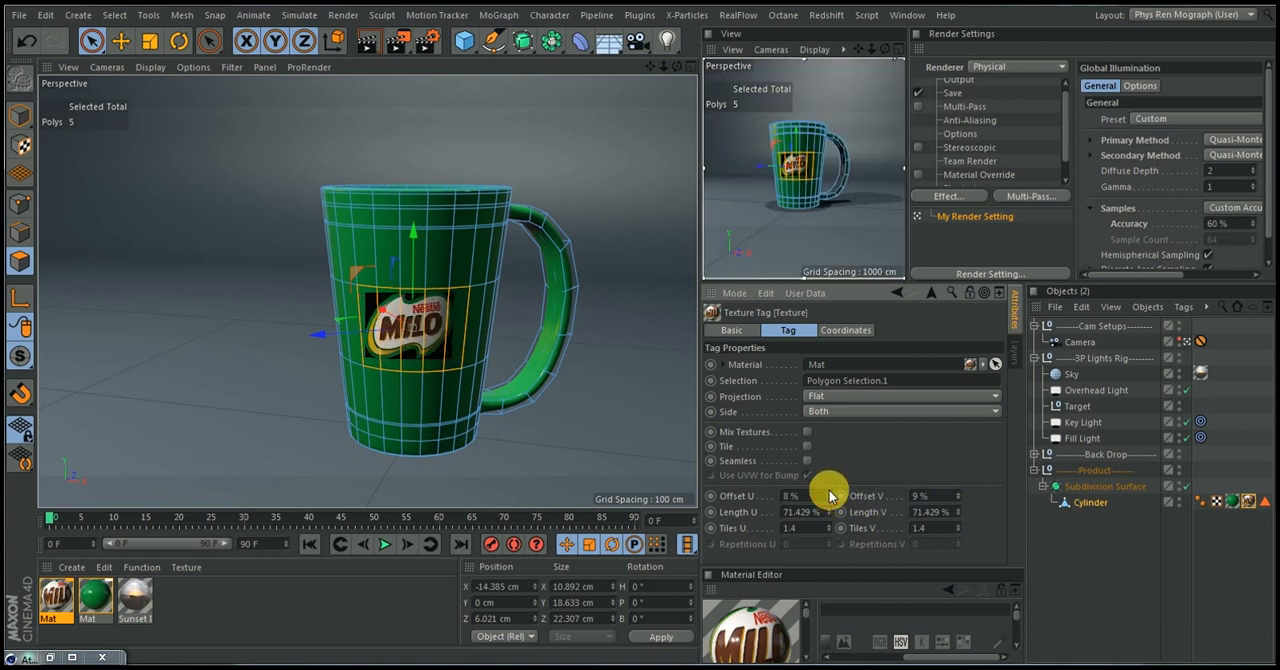
click(829, 494)
click(829, 494)
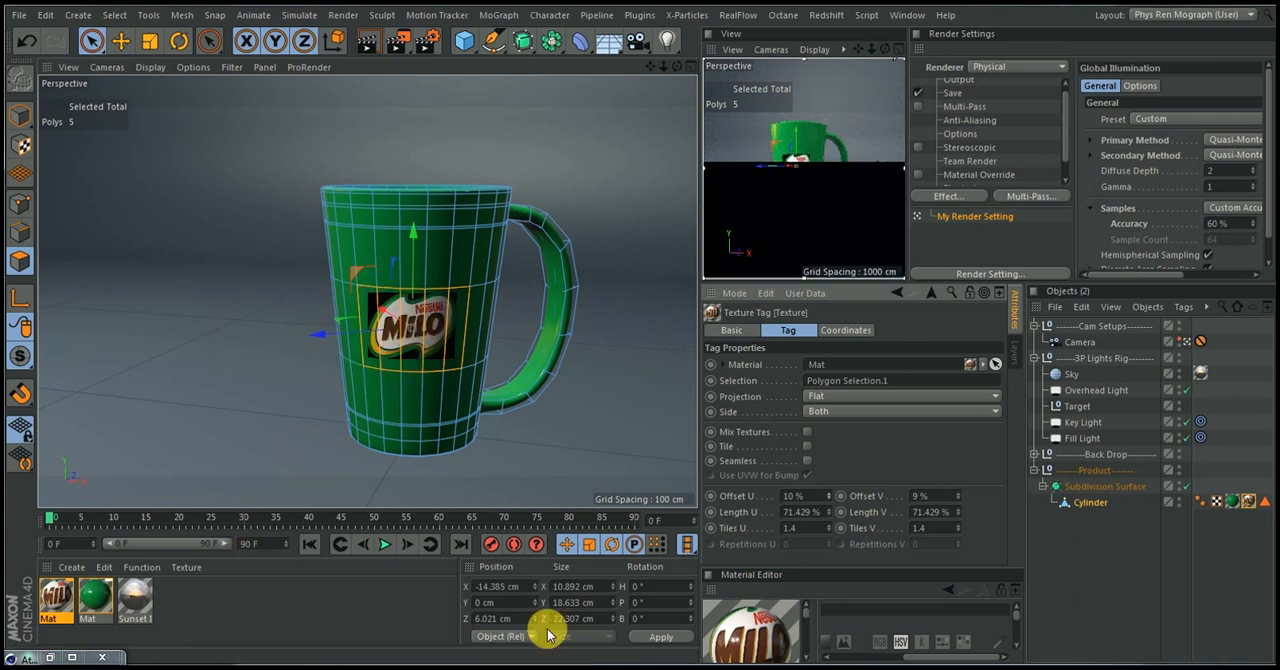
Reopen the Milo label material's settings and enable its Alpha channel
click(50, 660)
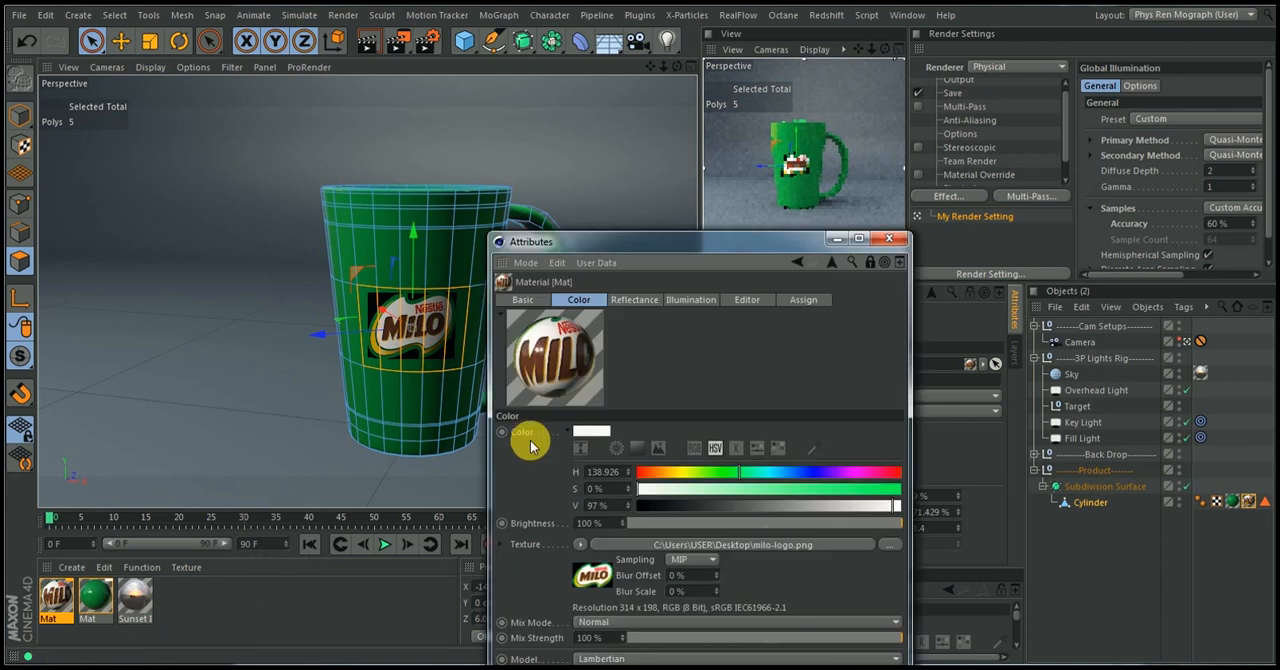
drag(679, 249, 731, 112)
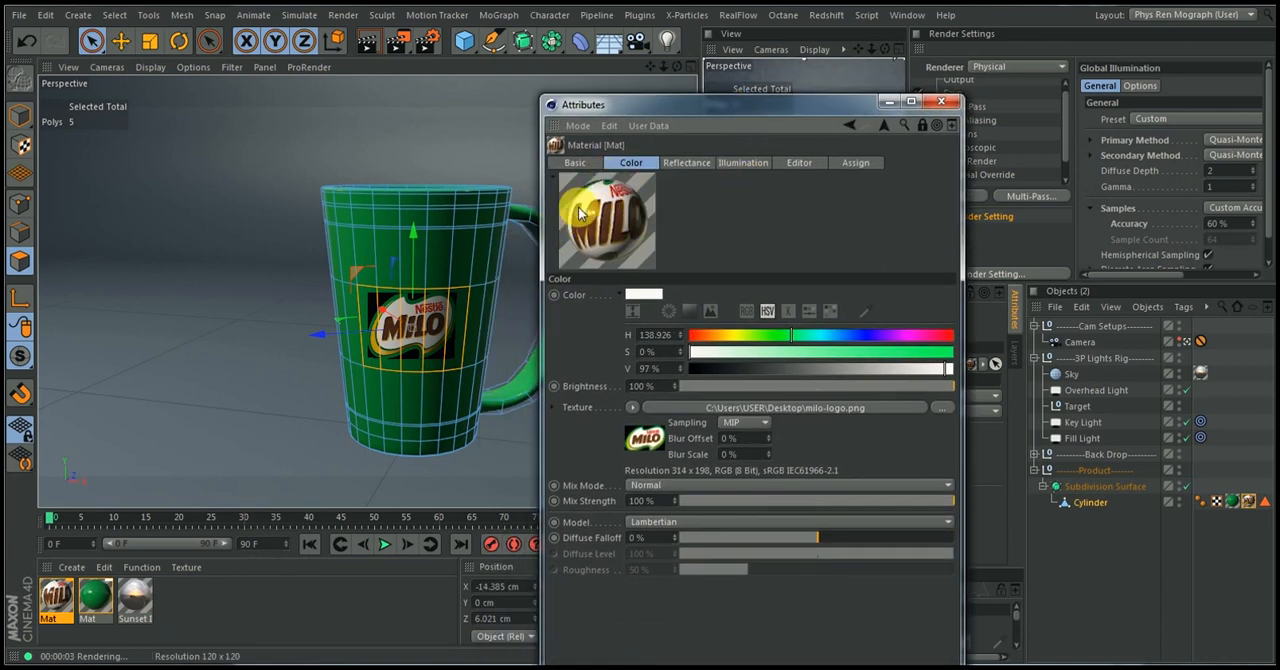
click(574, 162)
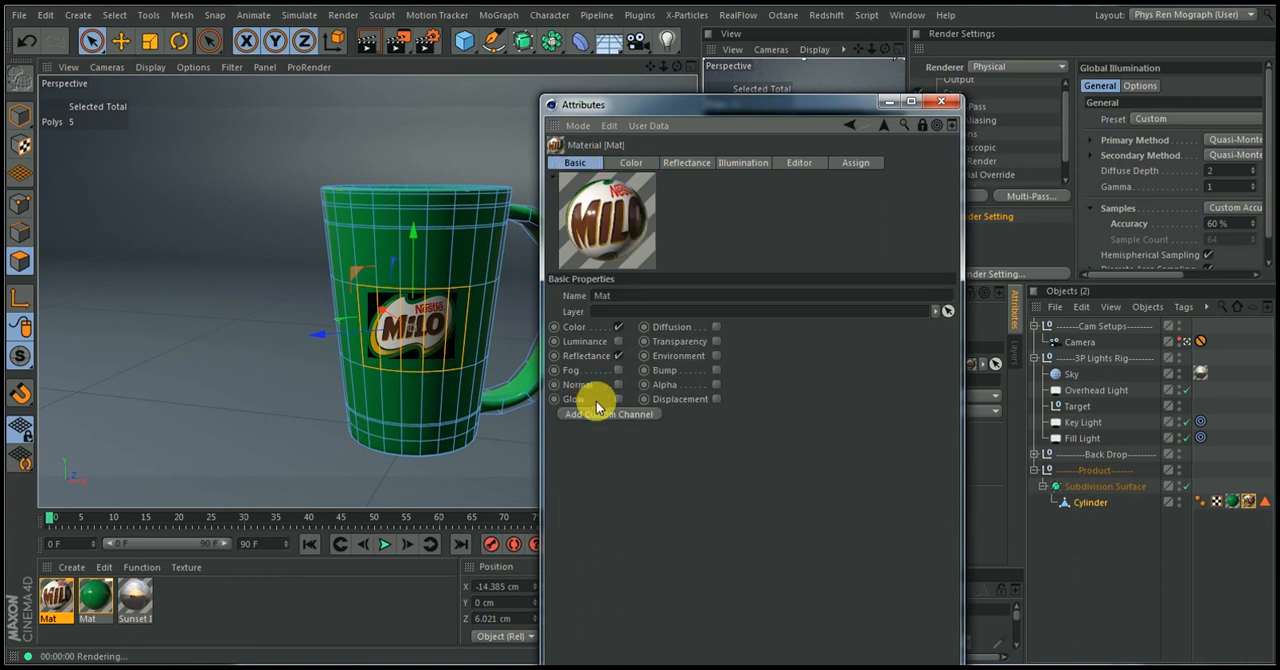
click(716, 385)
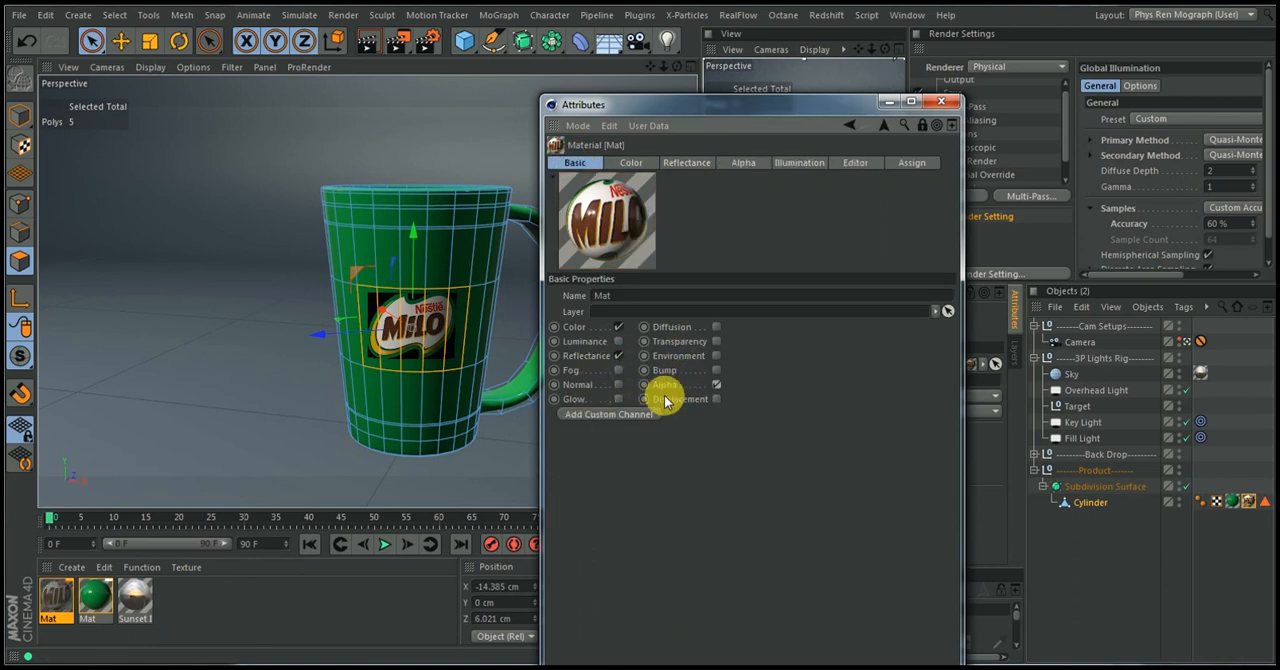
Copy the milo-logo.png shader from the label material's Color channel texture
click(632, 162)
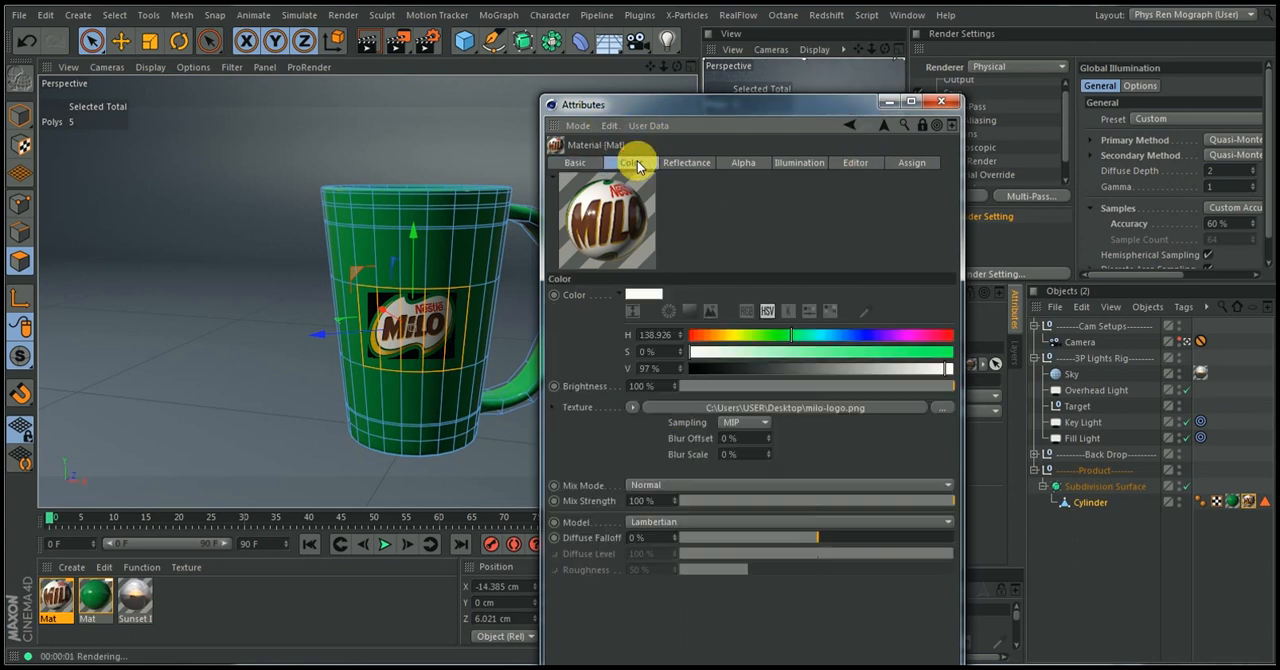
click(648, 408)
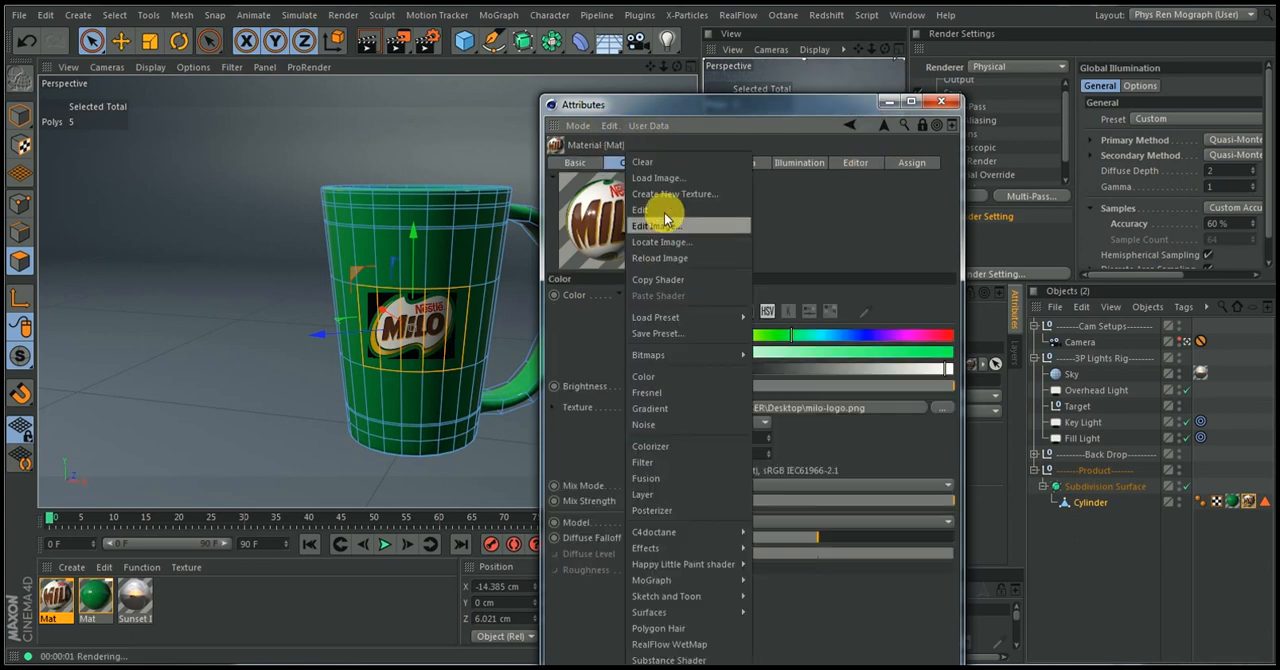
click(648, 282)
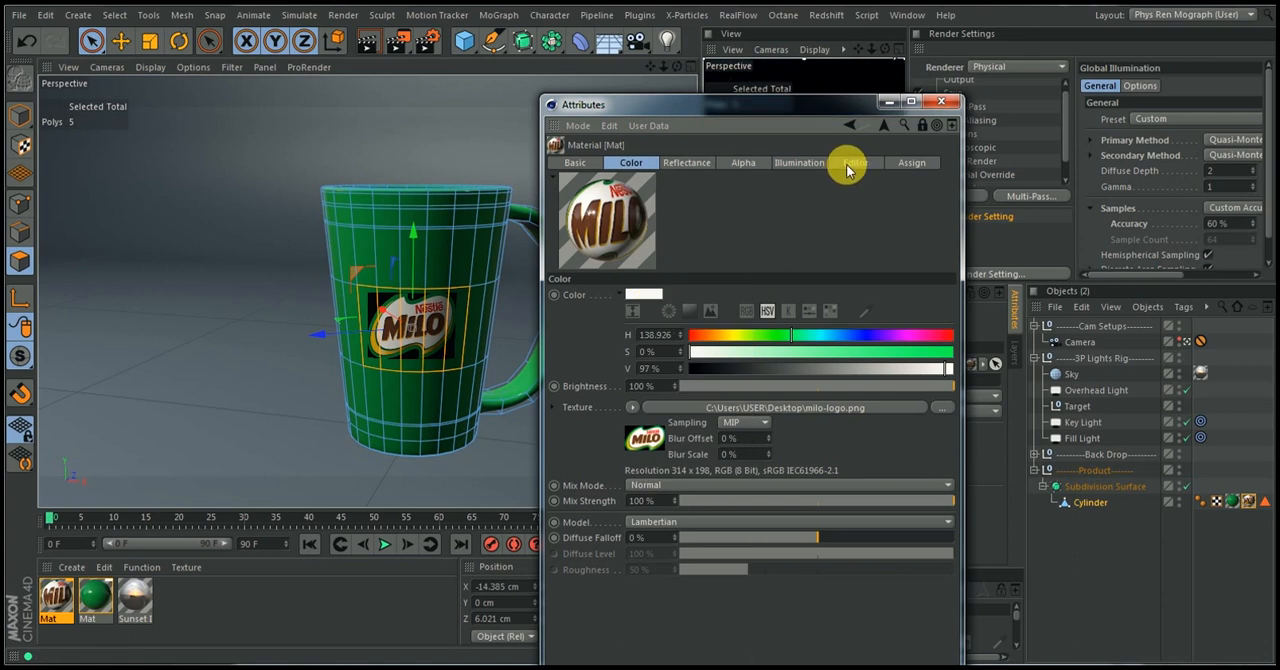
Paste the copied milo-logo.png shader into the label material's Alpha channel texture and close the material settings
click(741, 163)
click(633, 396)
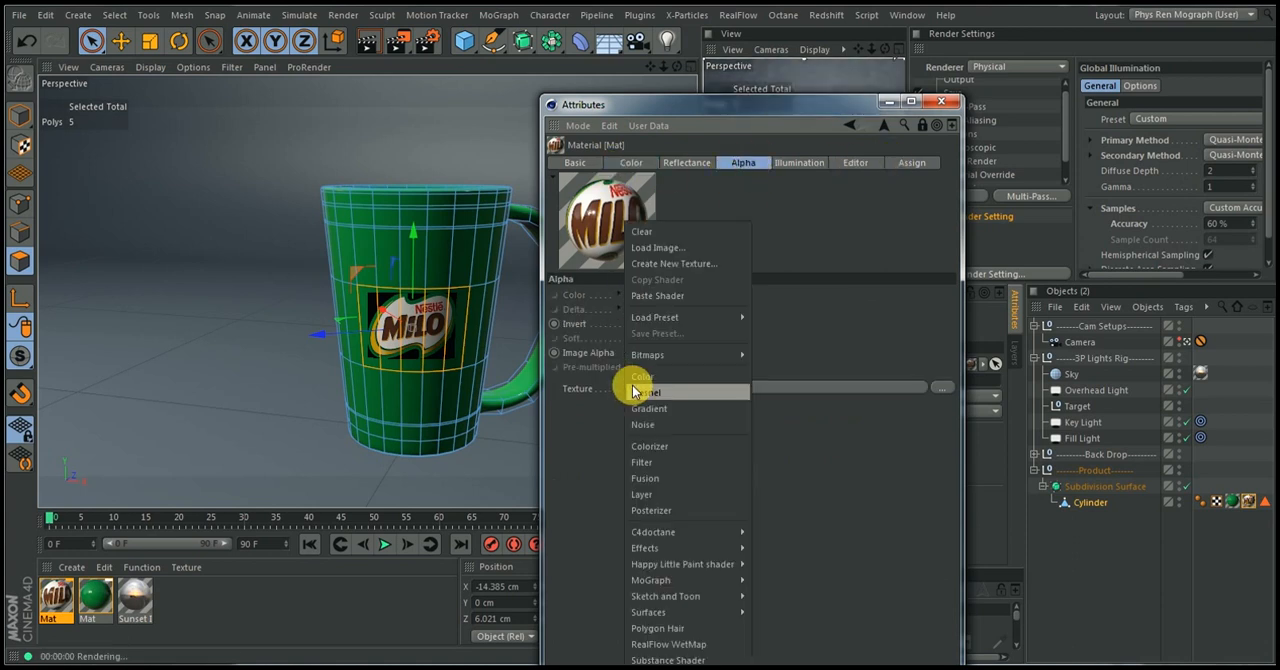
click(646, 289)
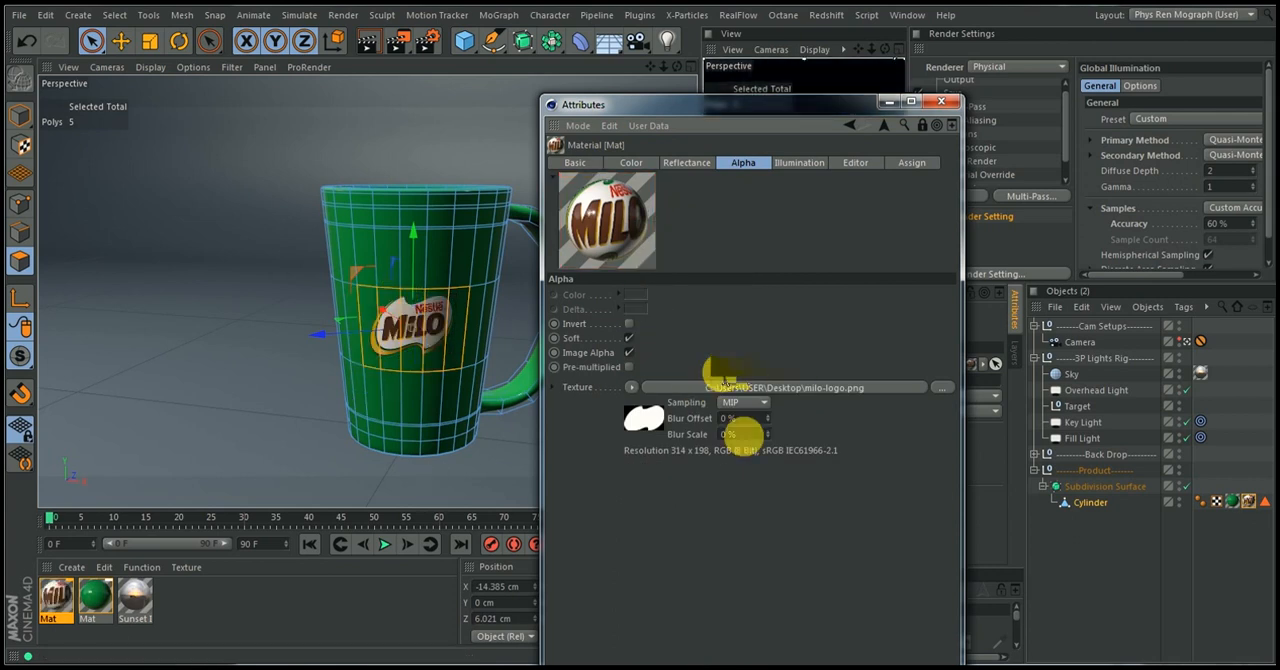
click(941, 104)
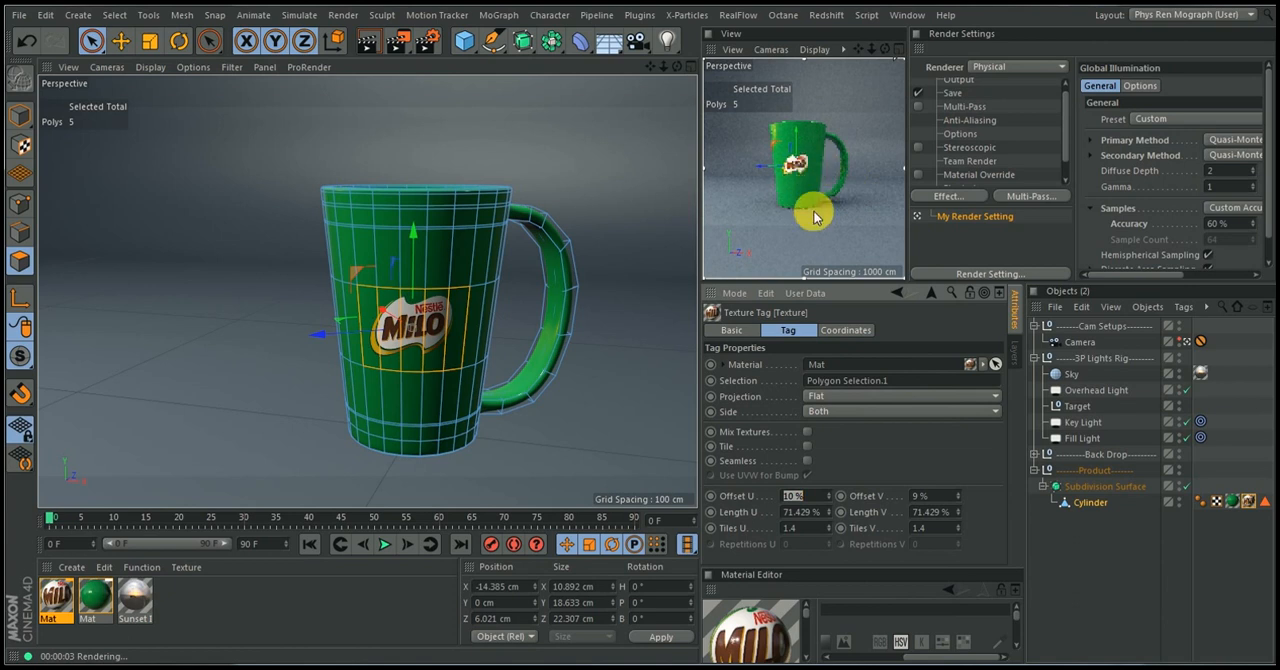
Duplicate the Milo label material and load Milo 2.png as its Color texture without copying the image to the project location
click(58, 600)
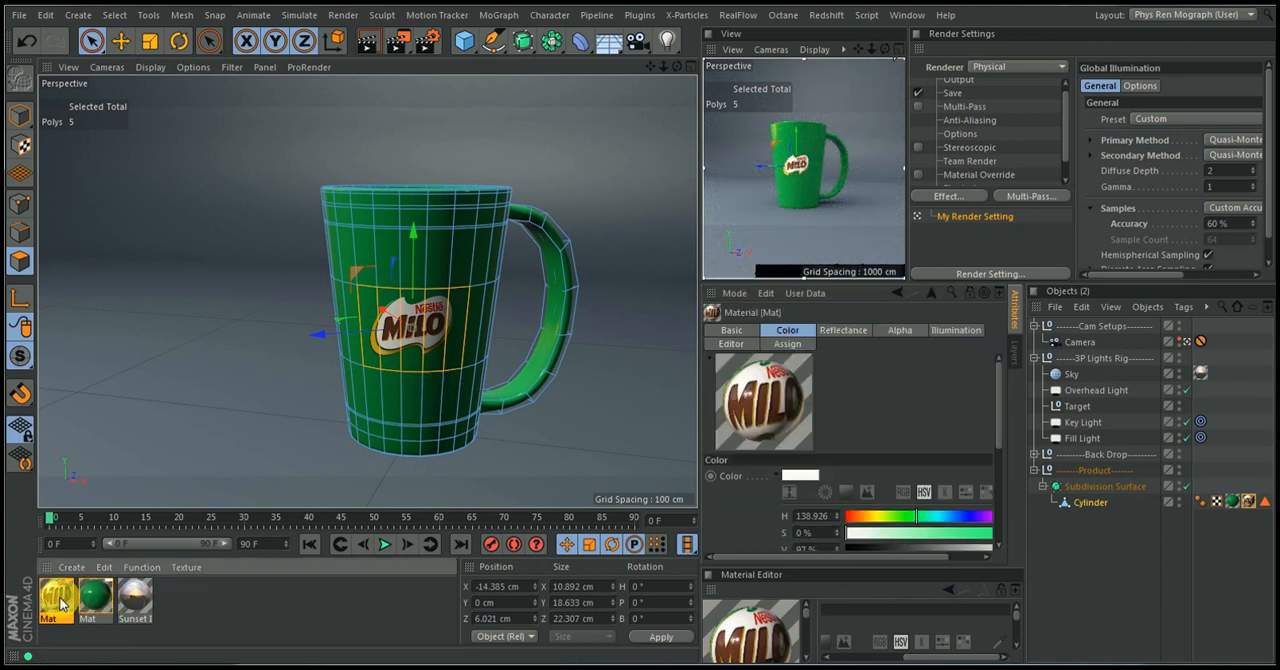
ctrl+drag(47, 596, 52, 597)
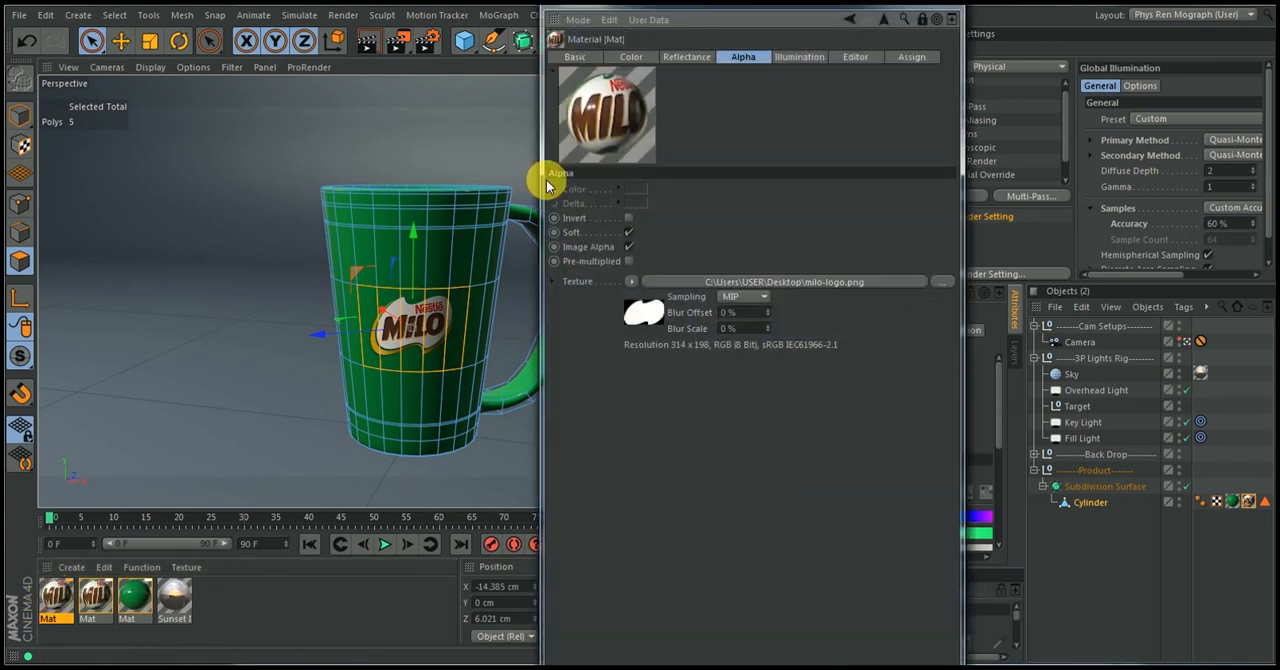
drag(618, 7, 308, 53)
click(318, 104)
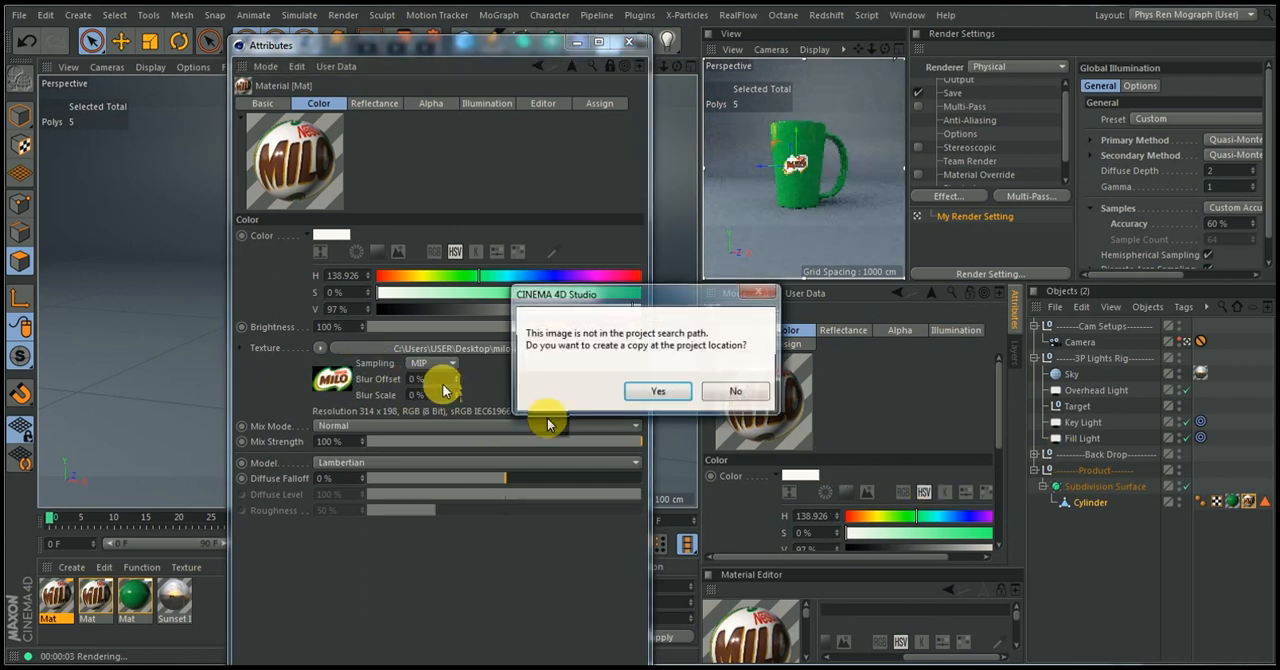
click(740, 391)
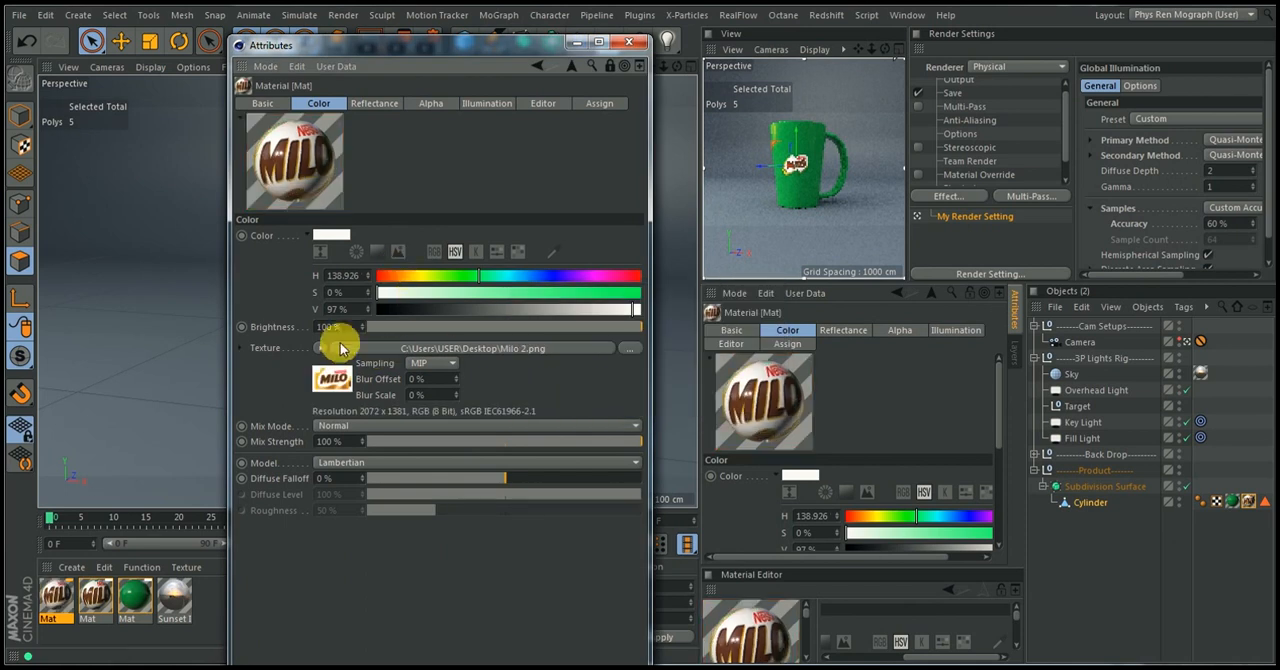
Copy the Milo 2.png shader from the Color channel into the duplicate material's Alpha channel and close its settings
click(320, 351)
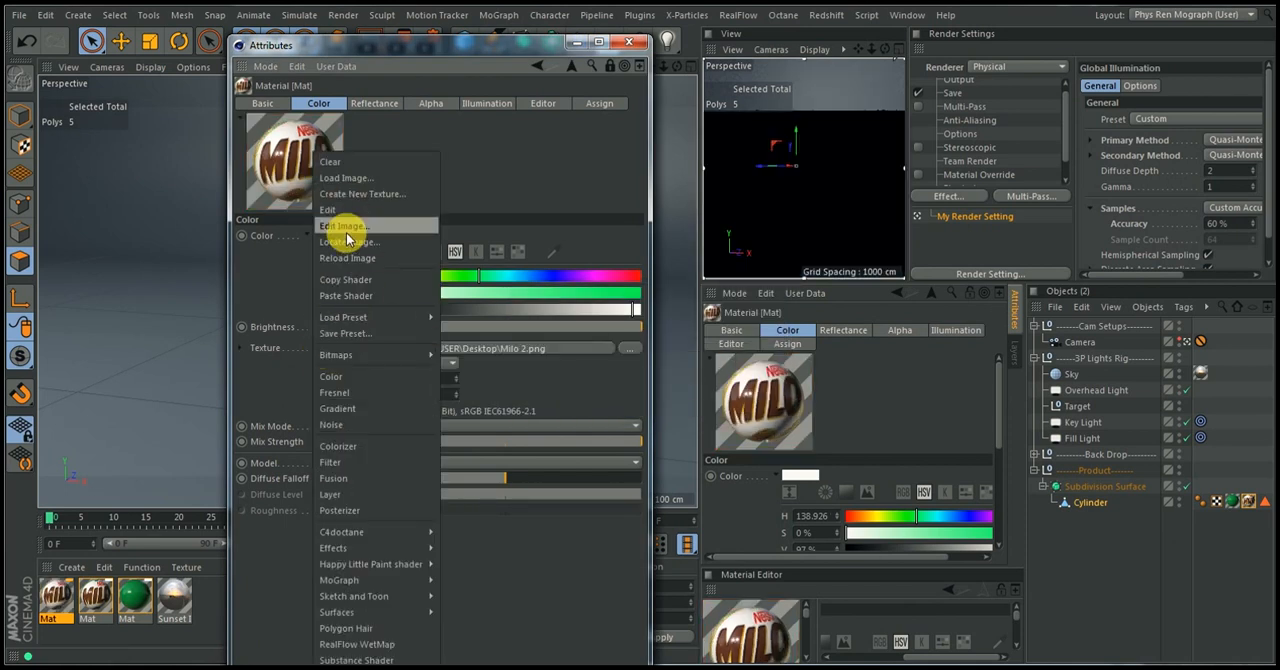
click(345, 280)
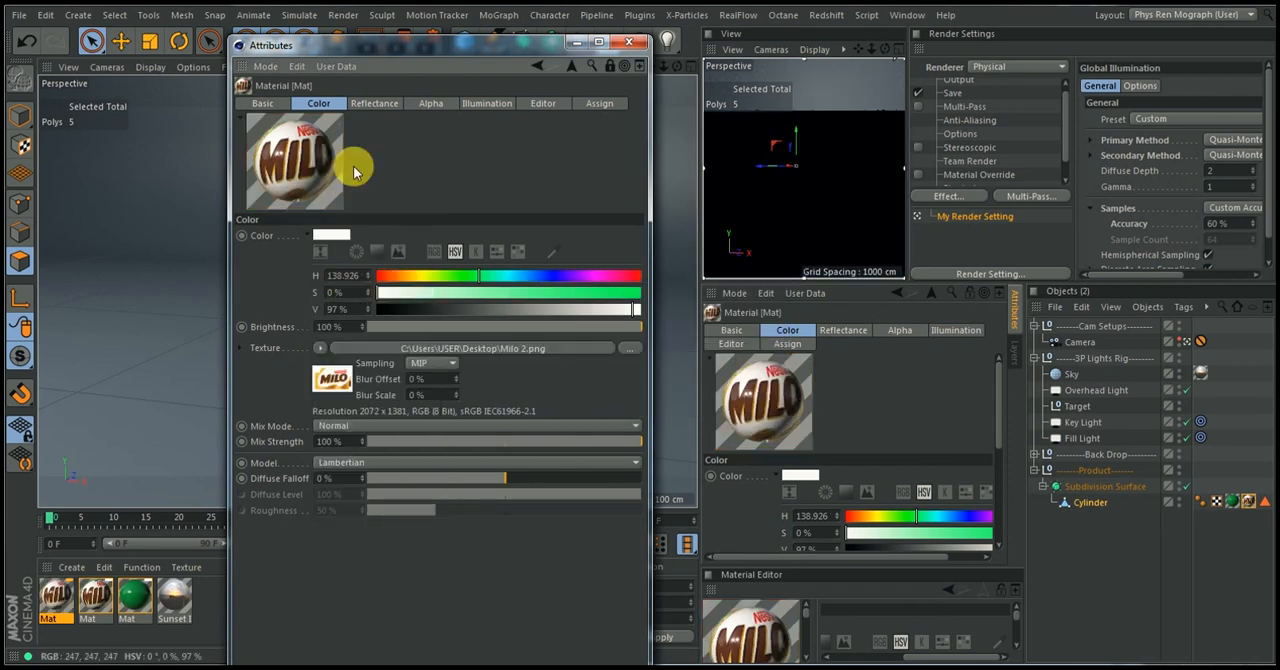
click(432, 103)
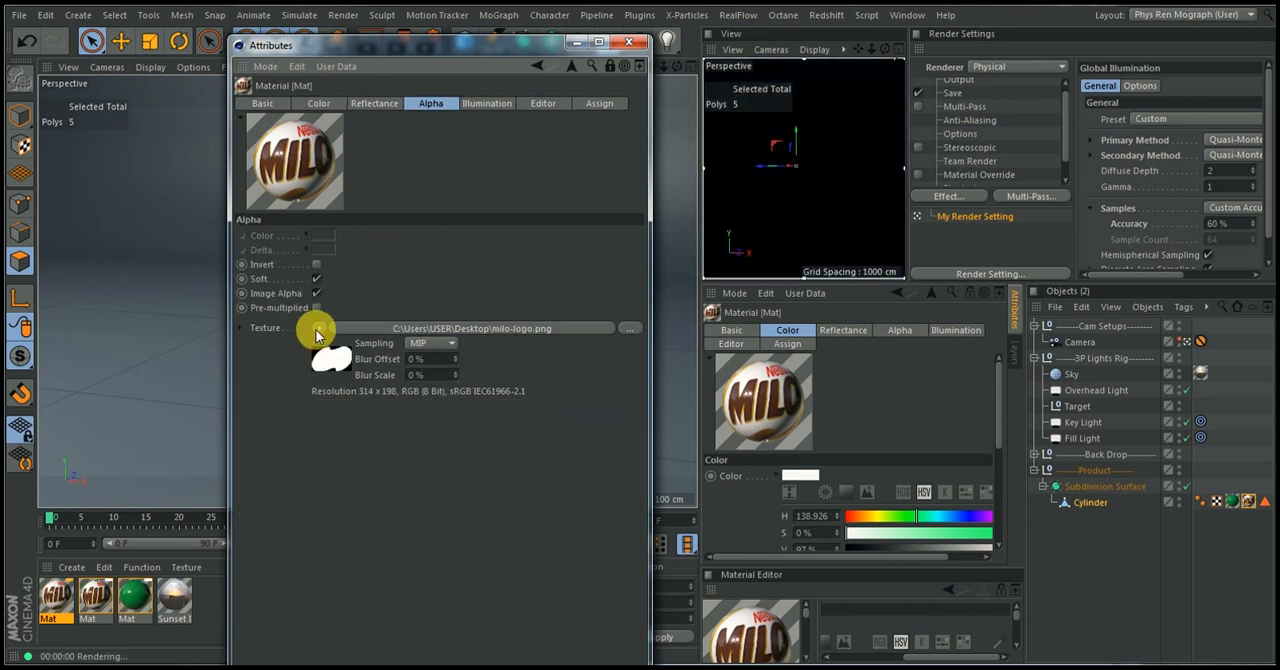
click(316, 331)
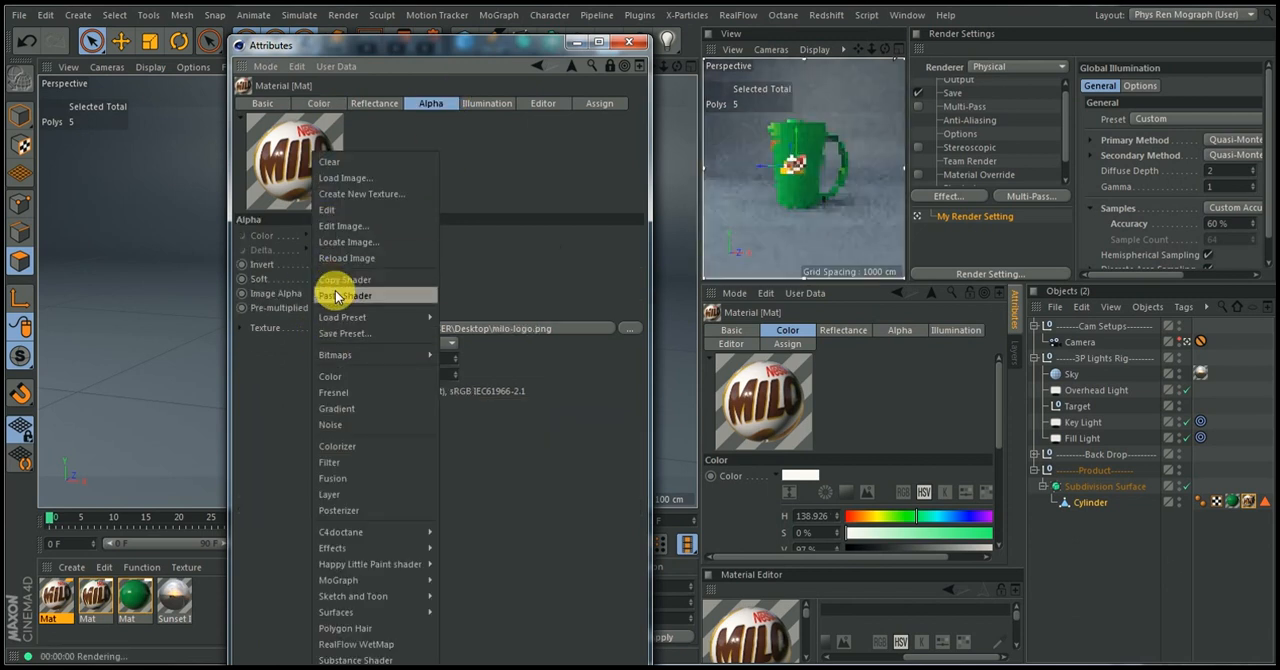
click(335, 295)
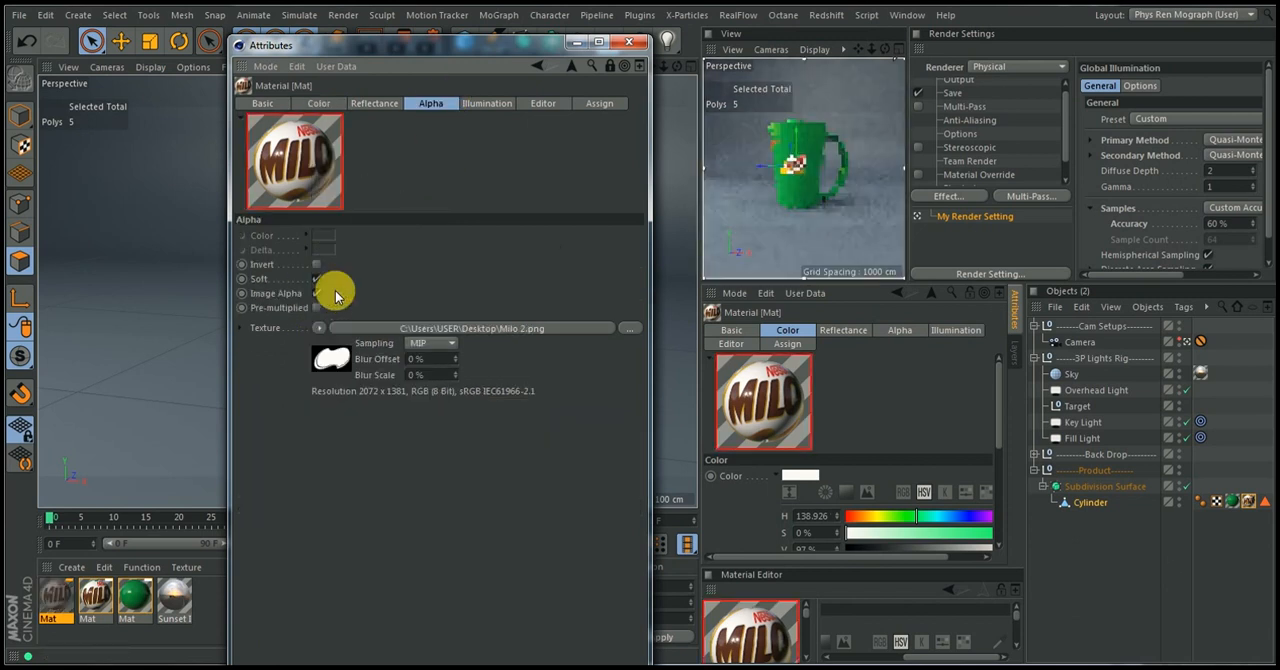
click(628, 50)
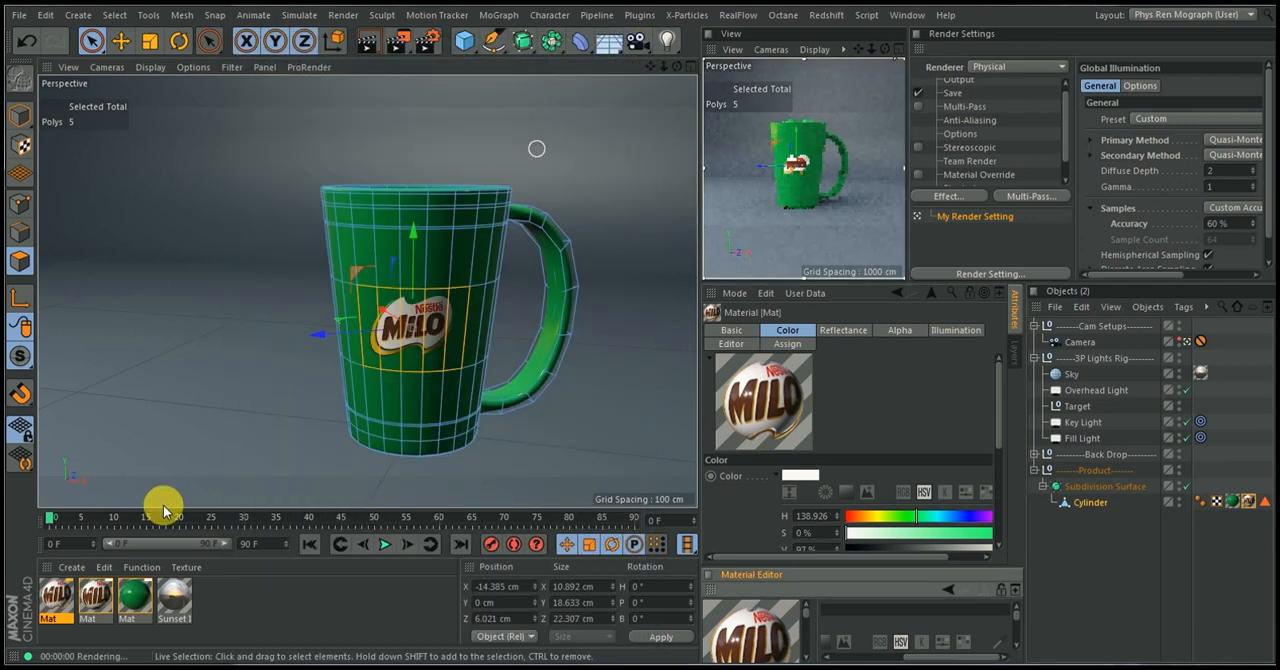
Replace the material on the Cylinder's label texture tag with the Milo 2 material and set Offset V to 13%
drag(52, 595, 1249, 506)
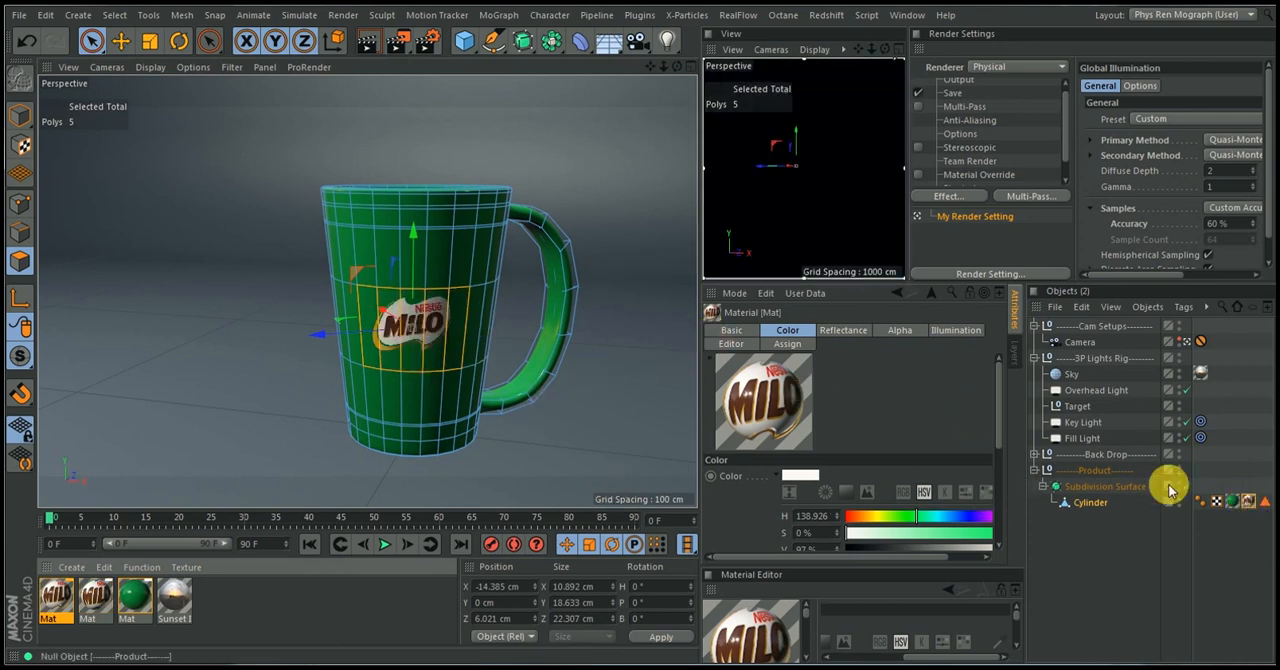
click(1246, 502)
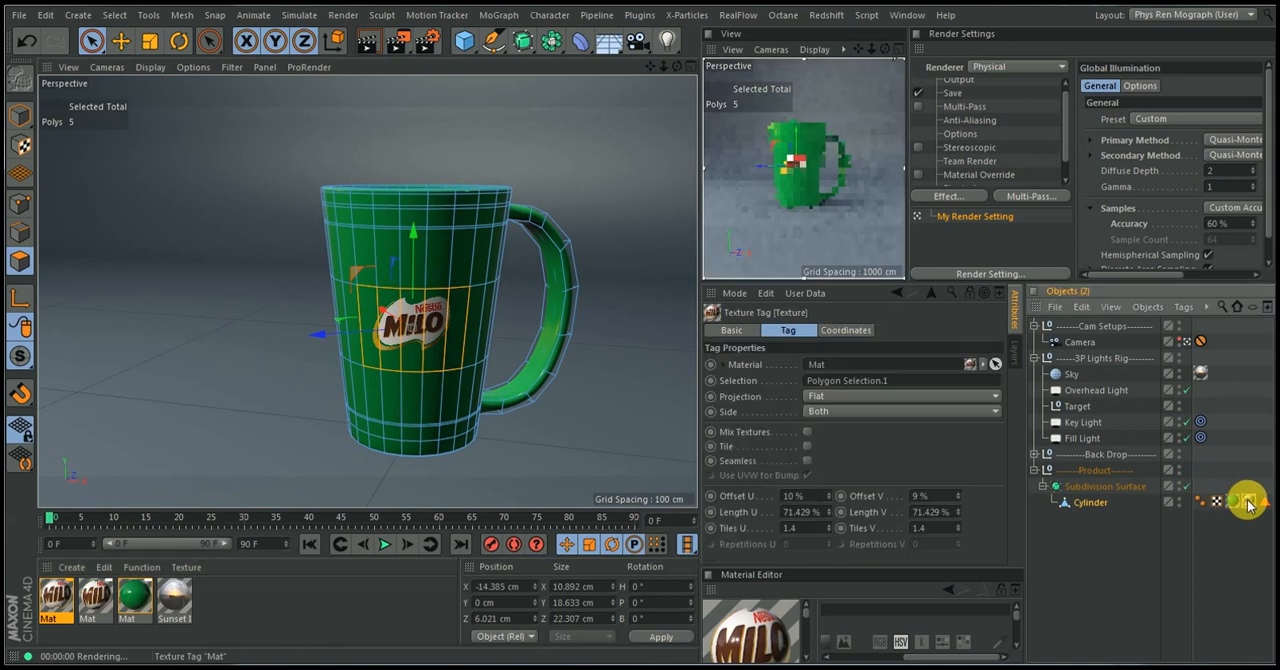
click(957, 494)
click(957, 494)
click(957, 494)
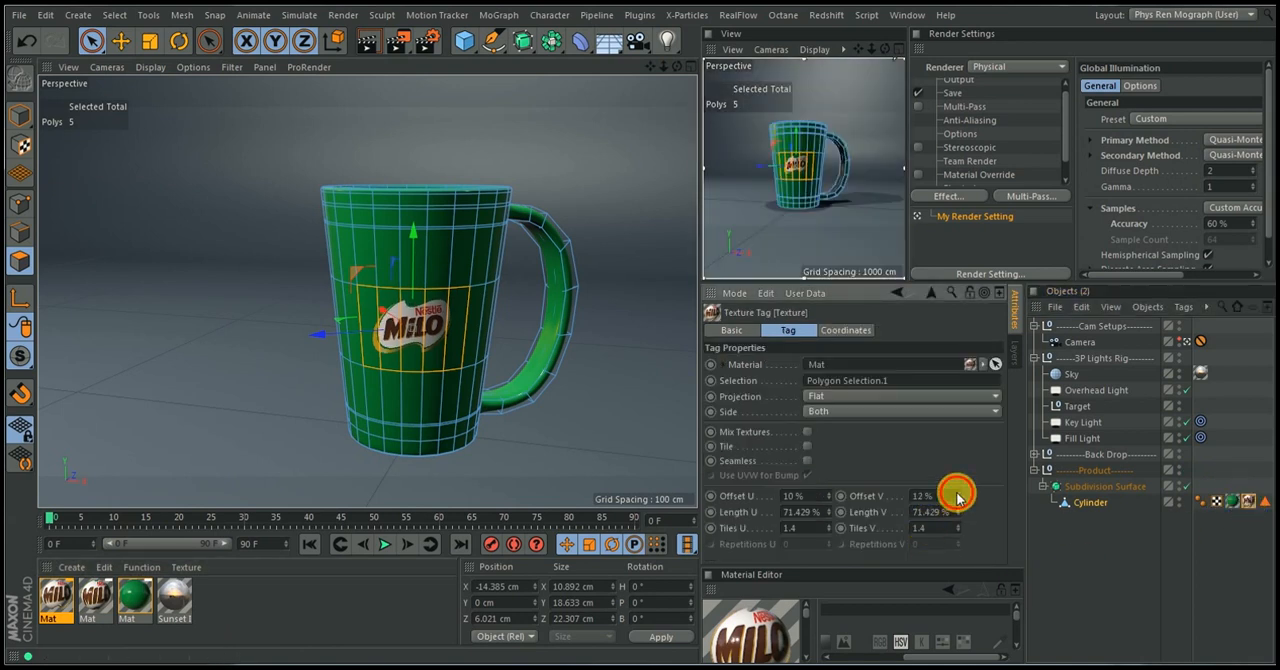
click(957, 494)
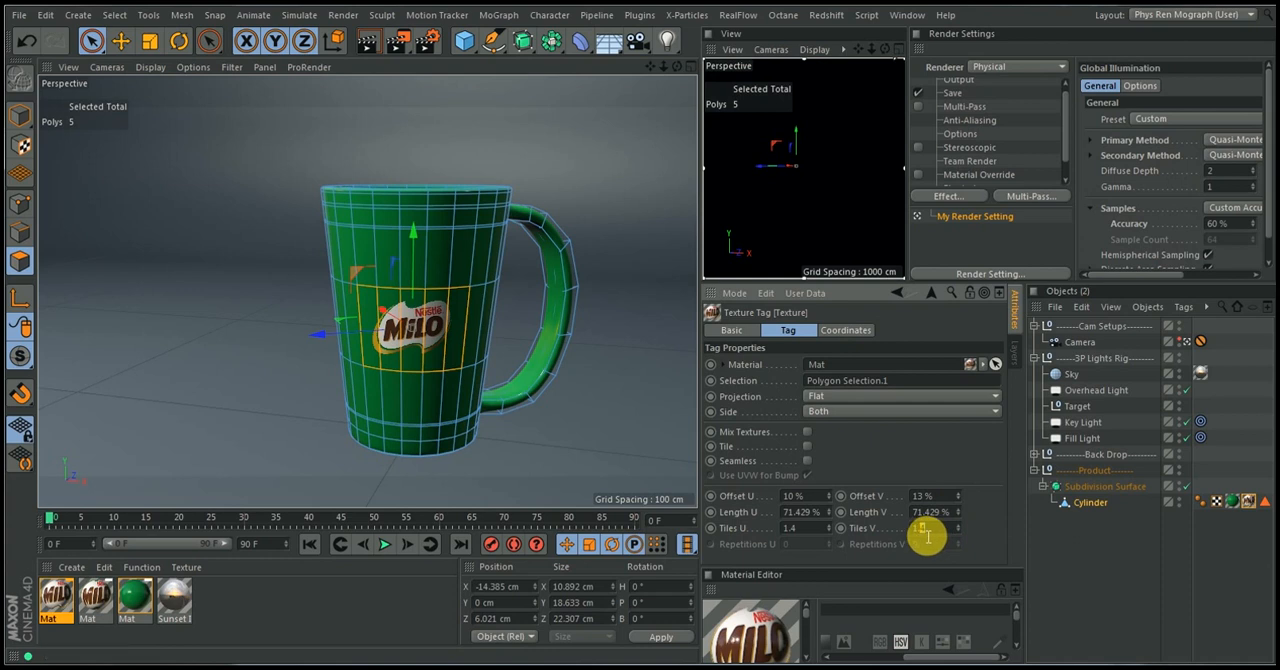
Enlarge the logo by setting the label texture tag's Tiles U and Tiles V to 1
click(802, 531)
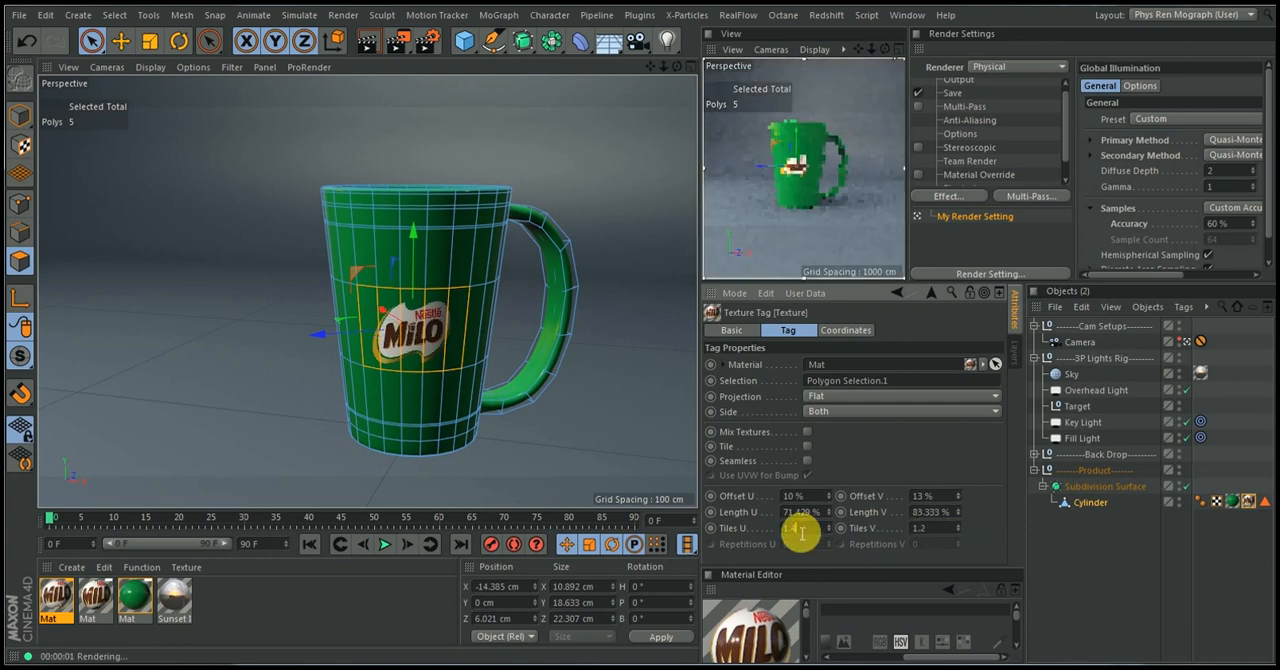
text(2)
key(Return)
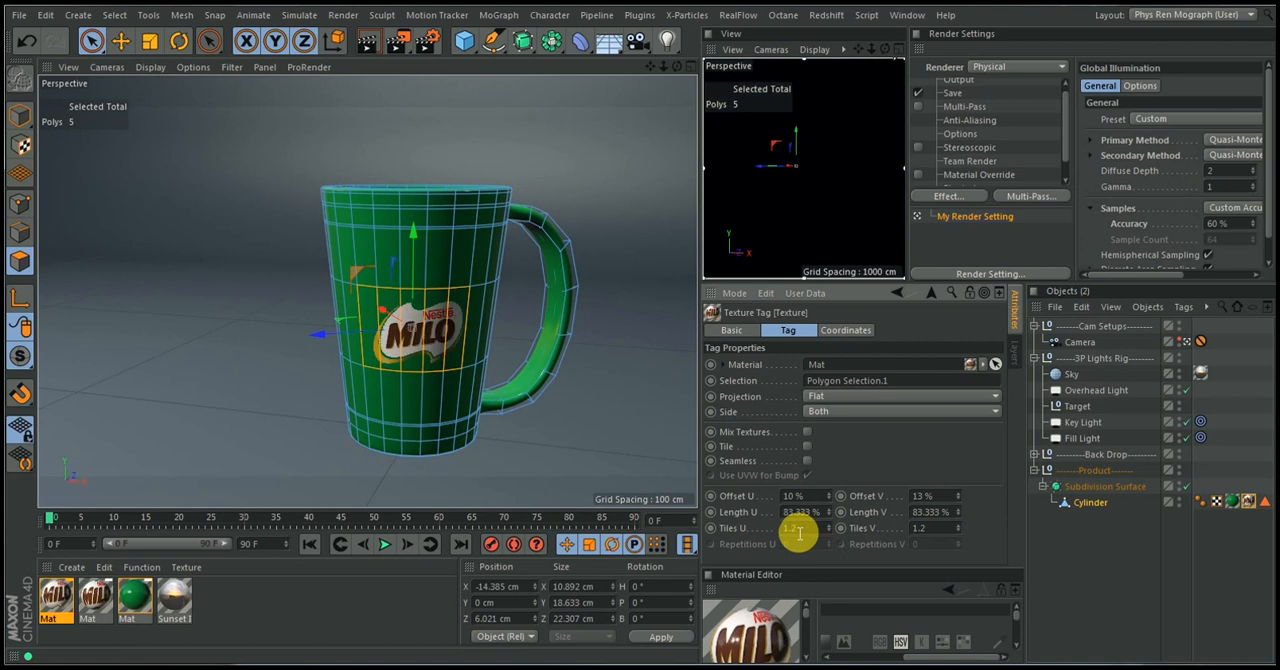
drag(813, 538, 726, 545)
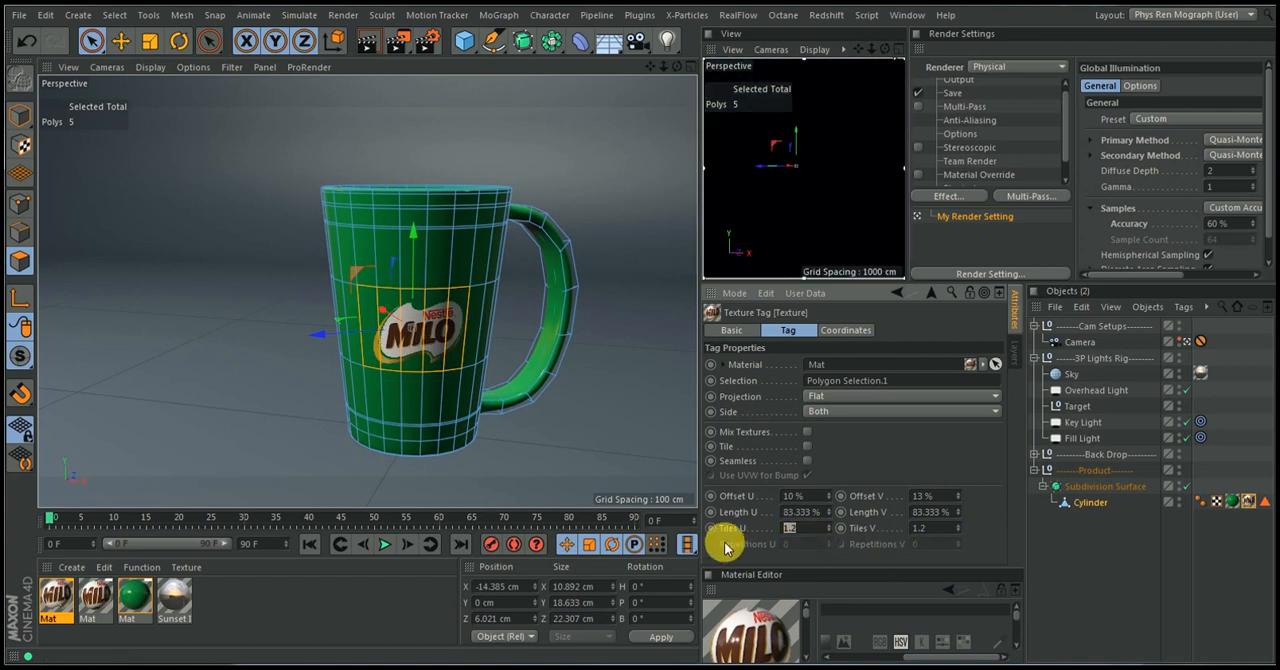
text(1)
key(Tab)
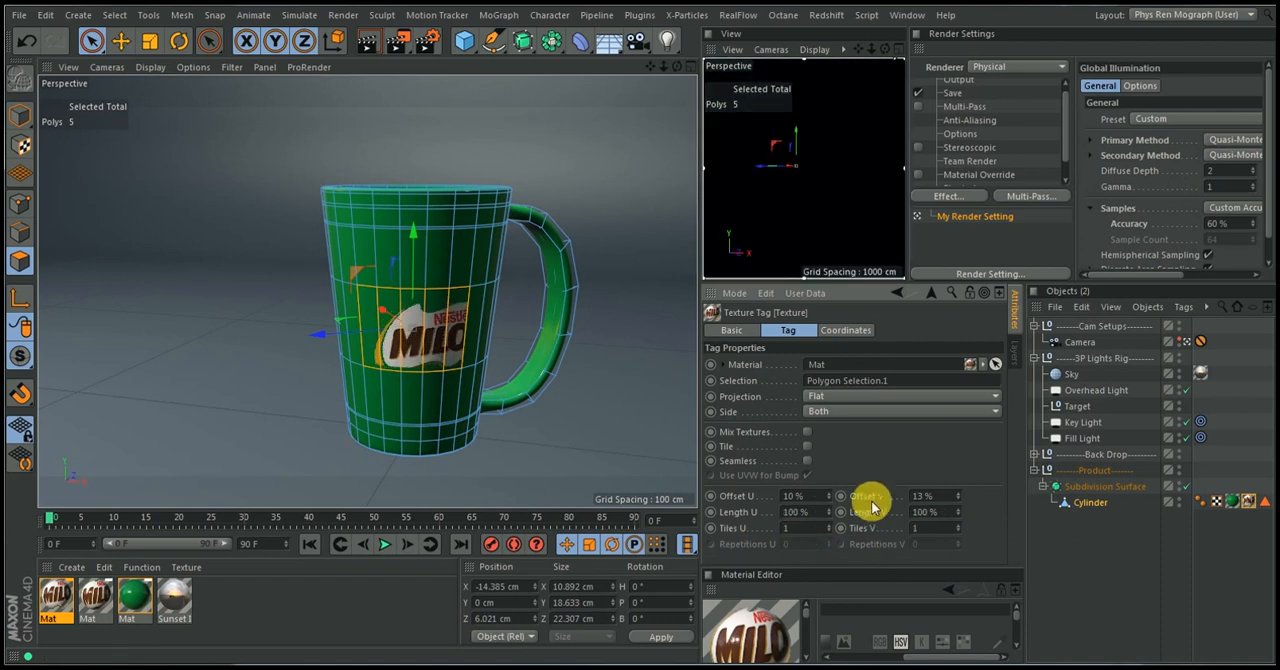
Move the enlarged logo up within the label area by setting the texture tag's Offset V to 0%
click(958, 494)
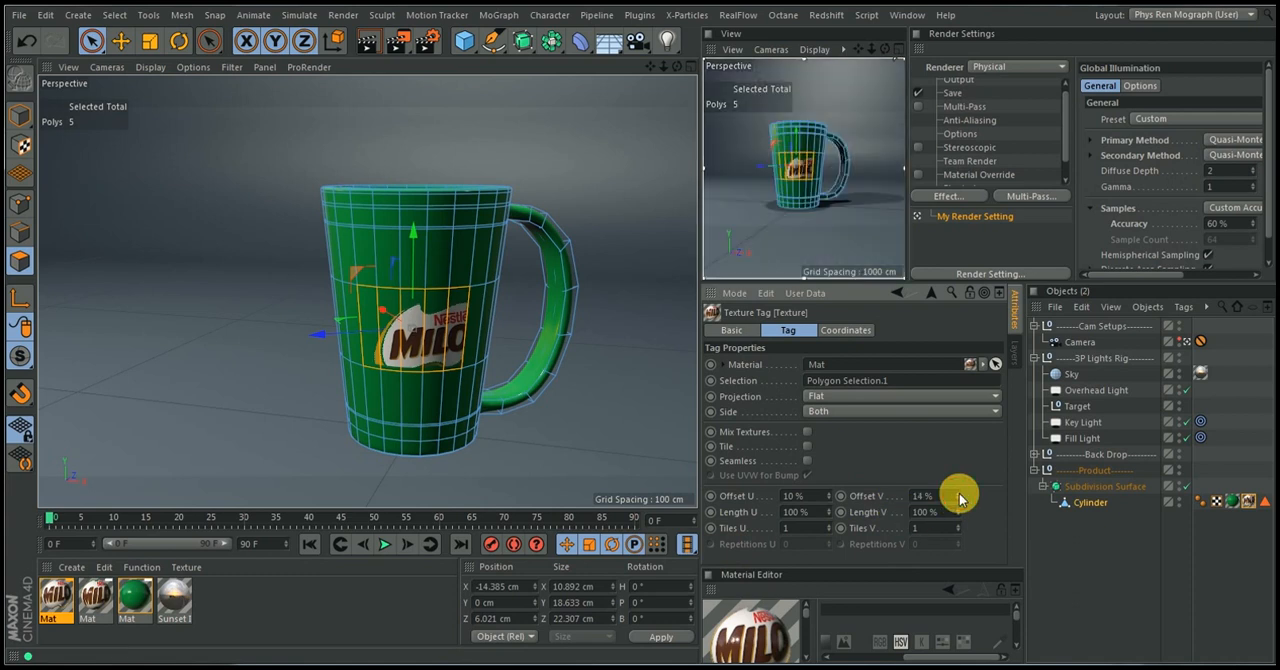
click(959, 500)
click(959, 500)
click(959, 500)
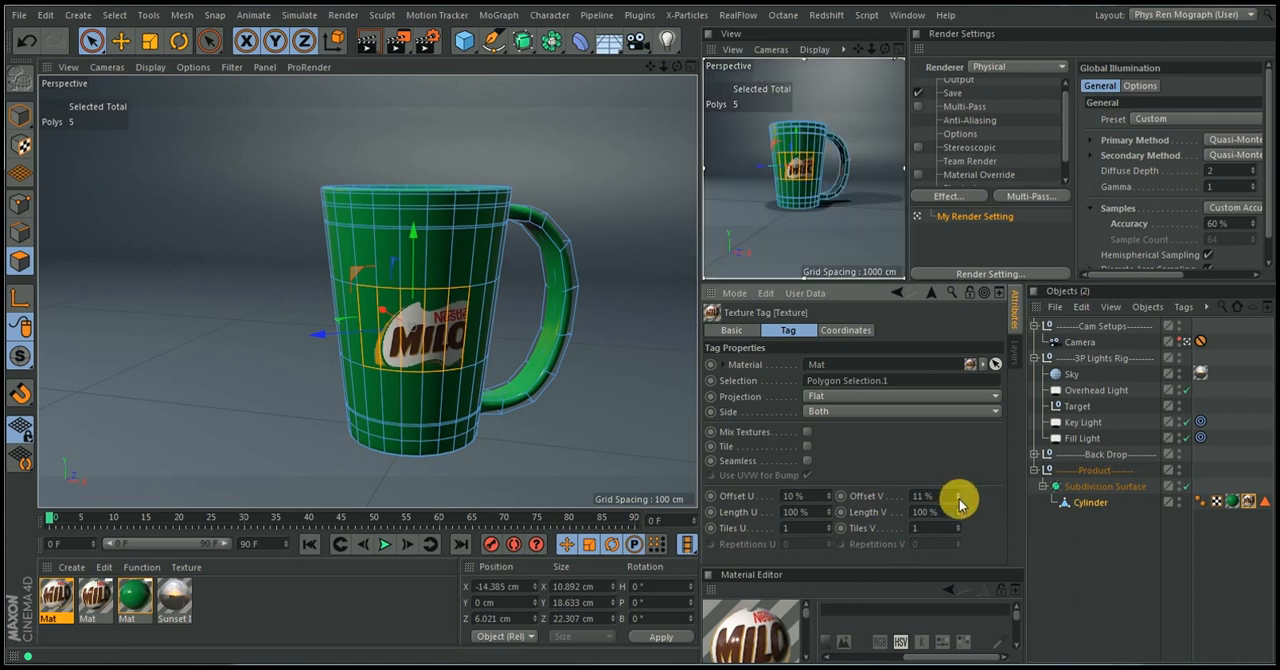
click(959, 500)
click(959, 500)
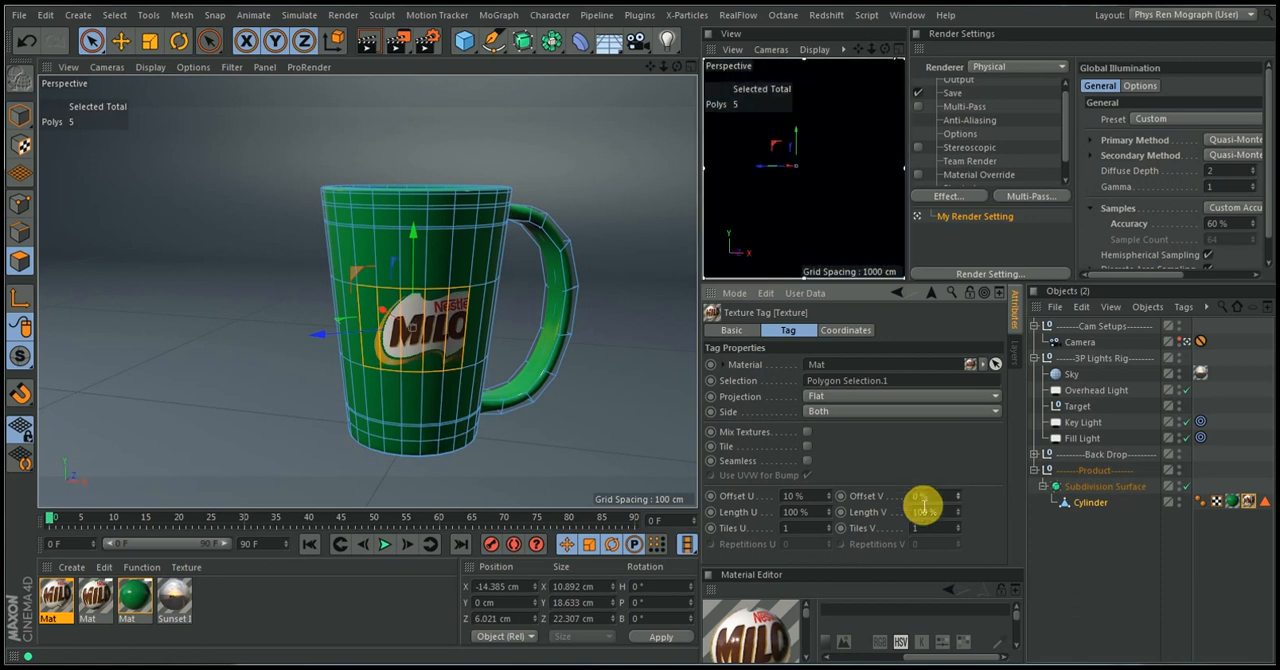
Shift the enlarged logo sideways within the label area by setting the texture tag's Offset U to -1%
click(829, 500)
click(829, 500)
click(829, 500)
click(829, 500)
click(829, 500)
click(829, 500)
click(829, 500)
click(829, 500)
click(829, 500)
click(829, 500)
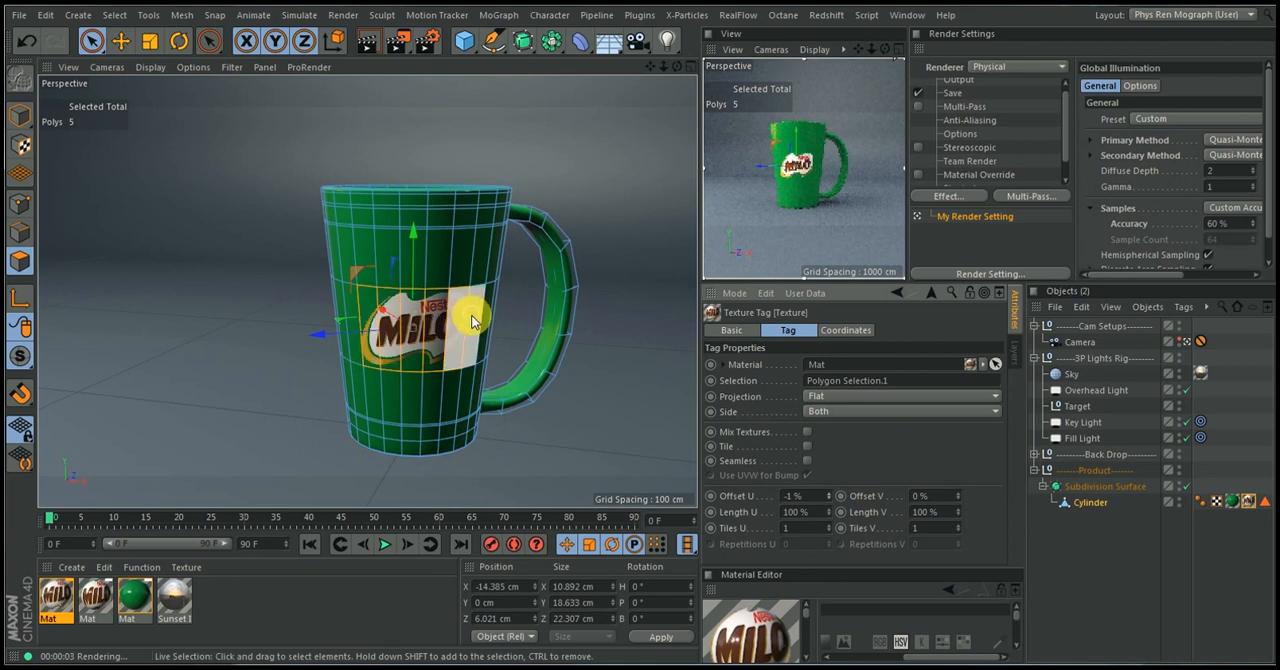
Add the adjacent polygon on the handle side to the label selection and update Polygon Selection.1 with Set Selection
click(1263, 503)
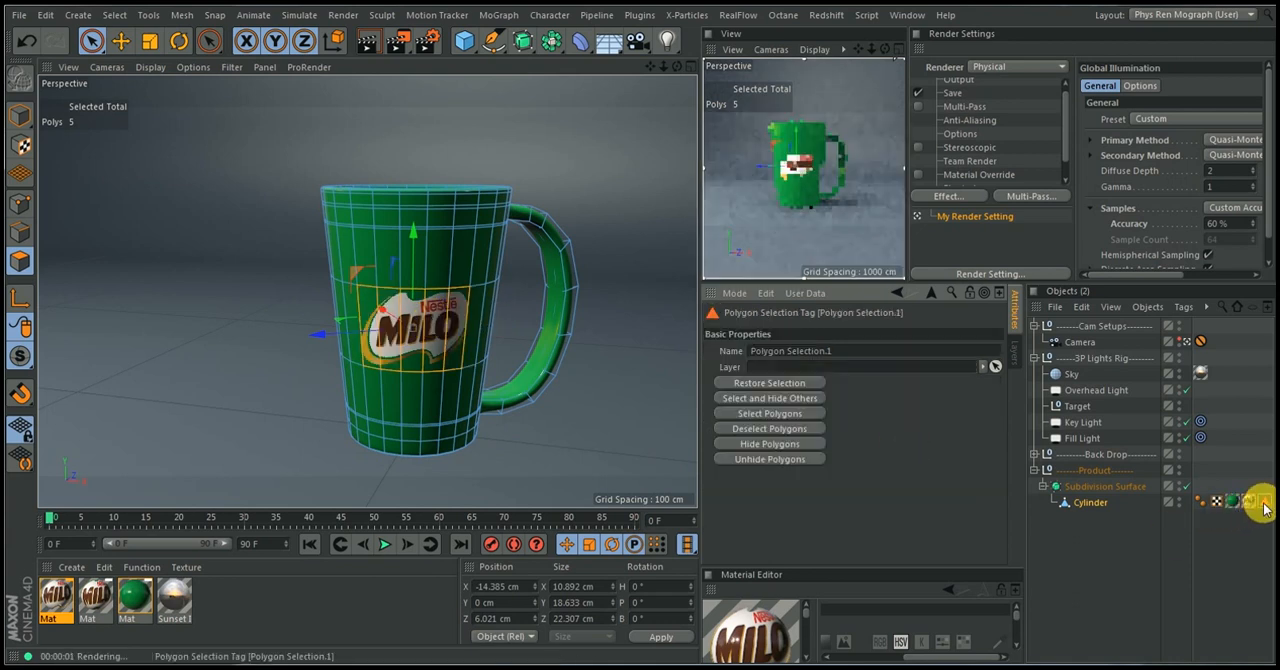
shift+click(465, 335)
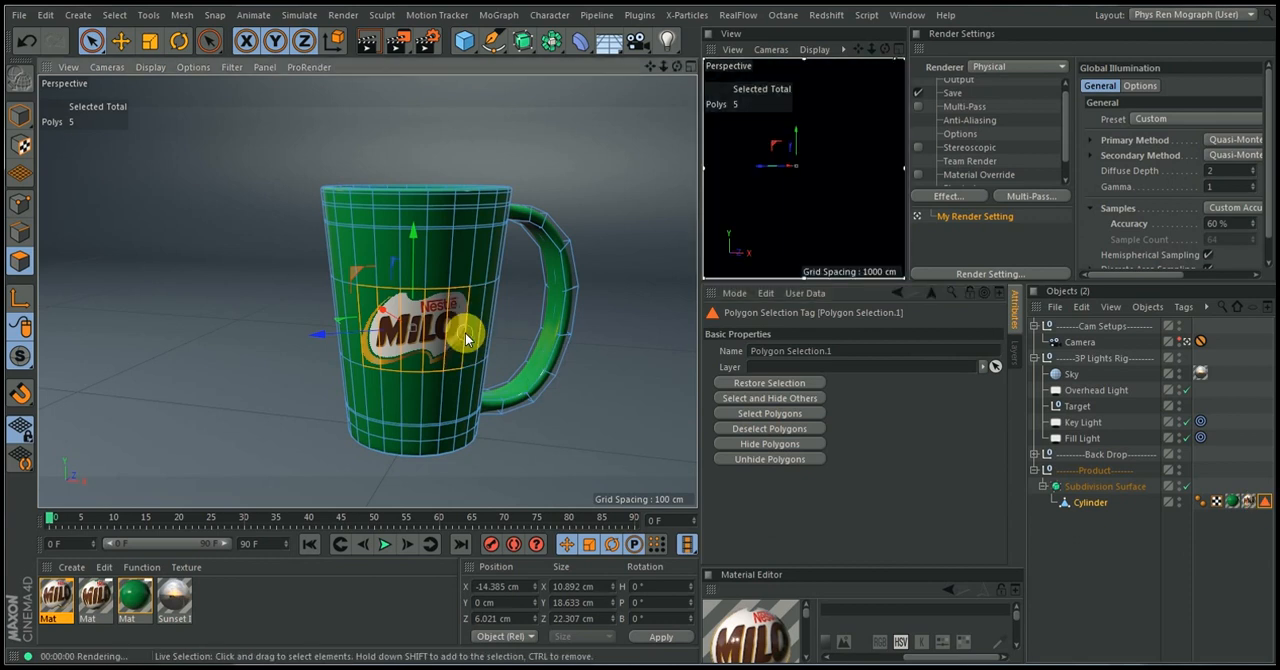
click(114, 15)
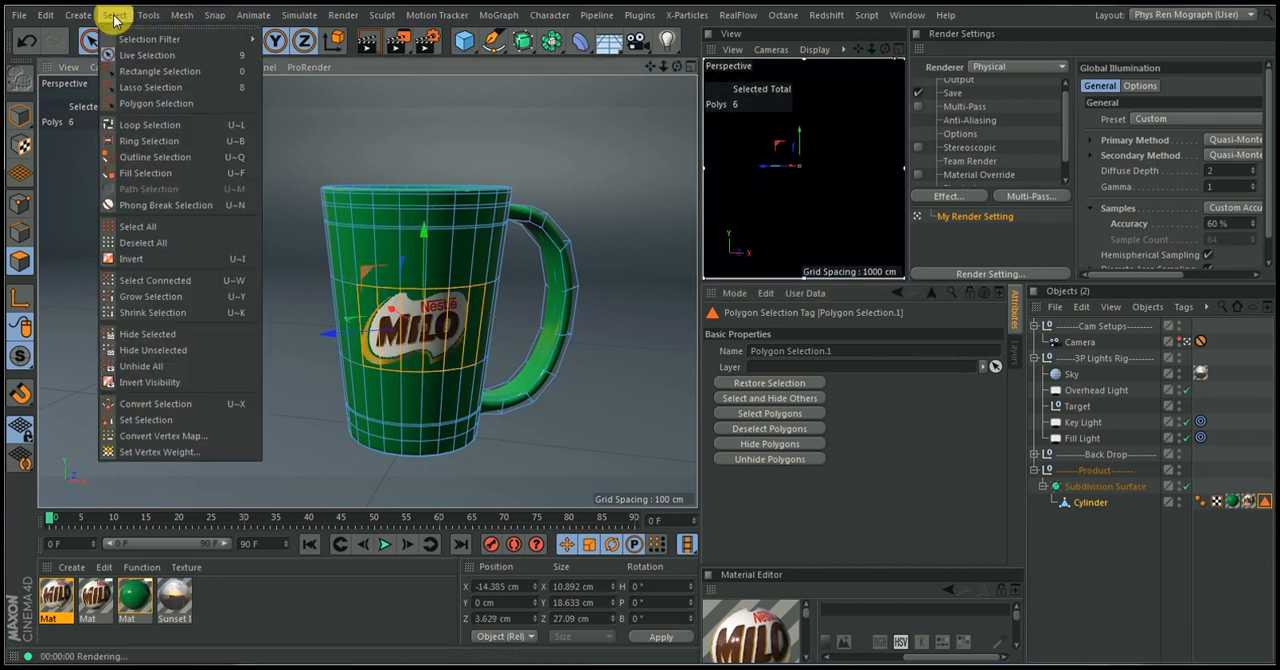
click(143, 432)
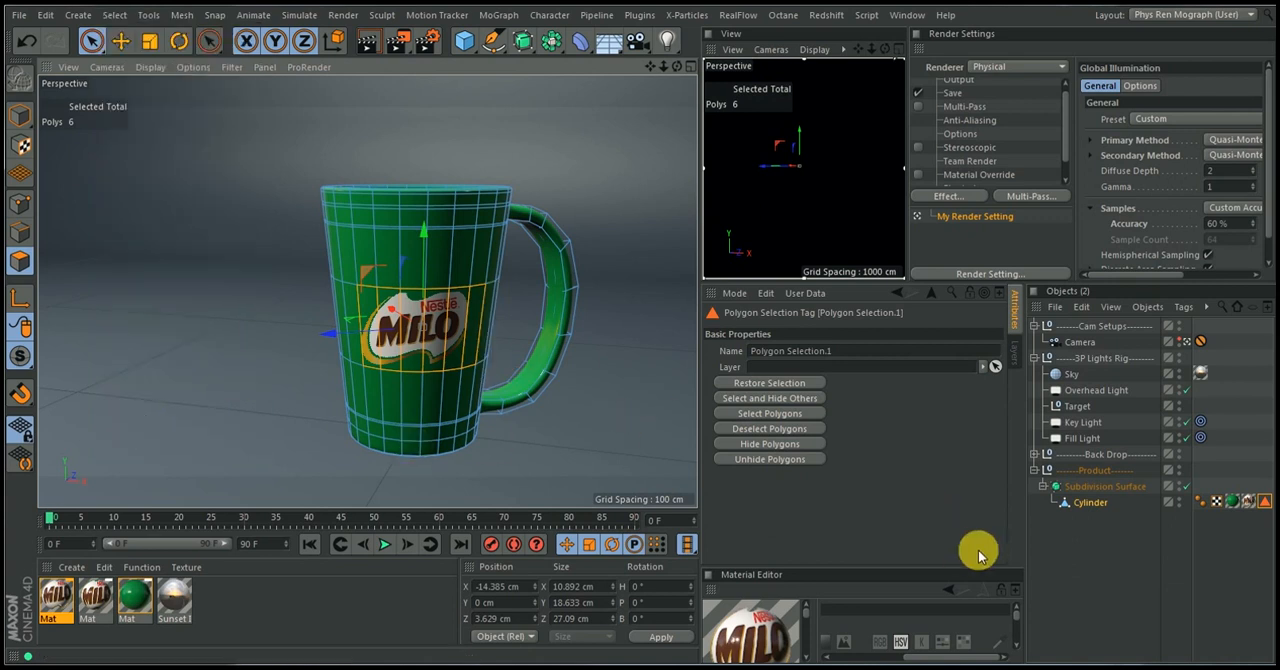
Reselect the Cylinder's Milo texture tag and set its Offset U to 3% to reposition the logo on the widened label area
click(1237, 515)
click(1246, 502)
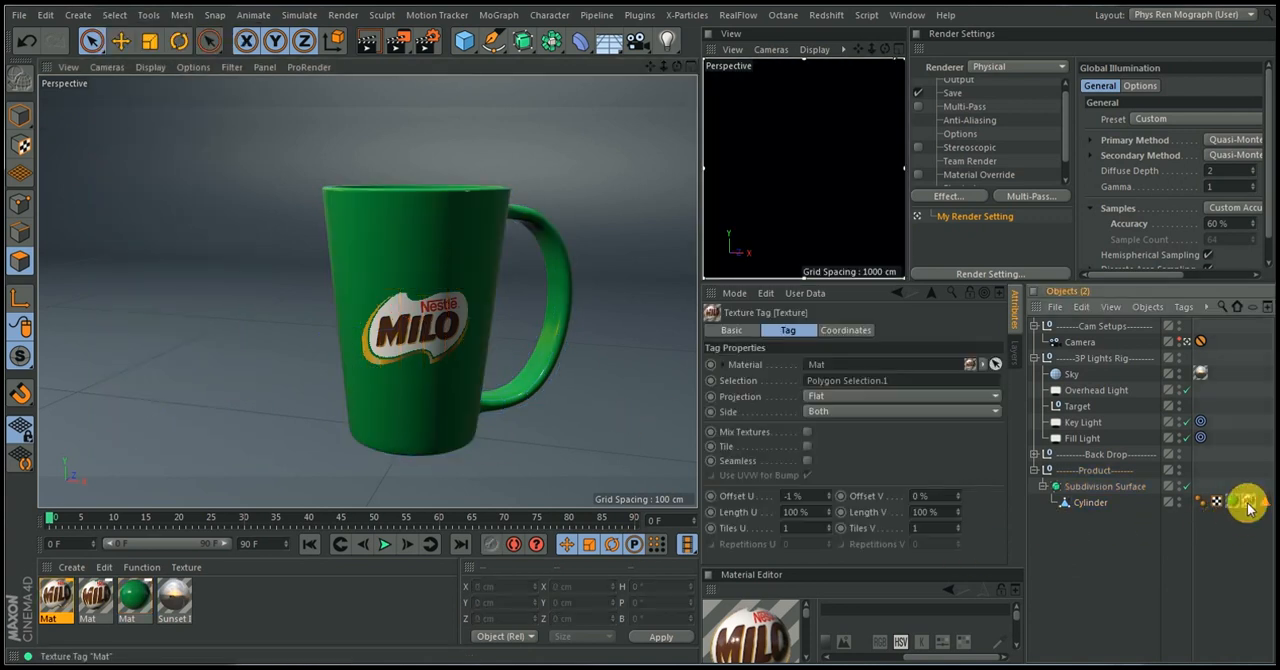
click(1090, 503)
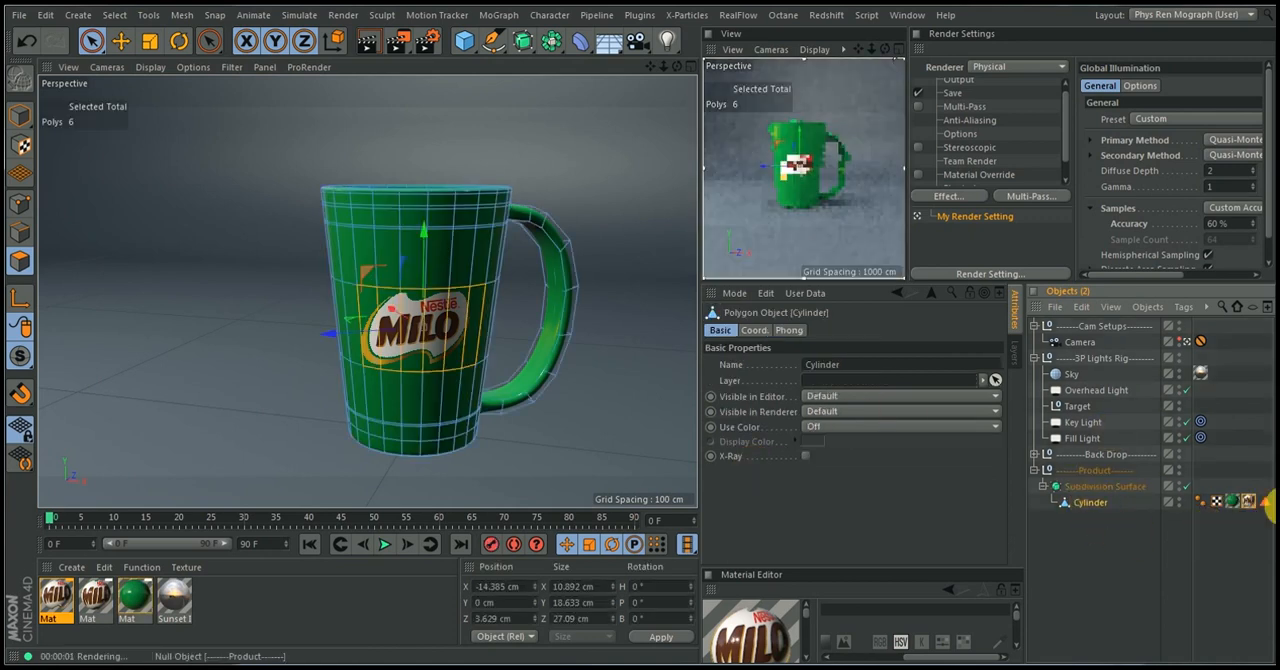
click(1246, 504)
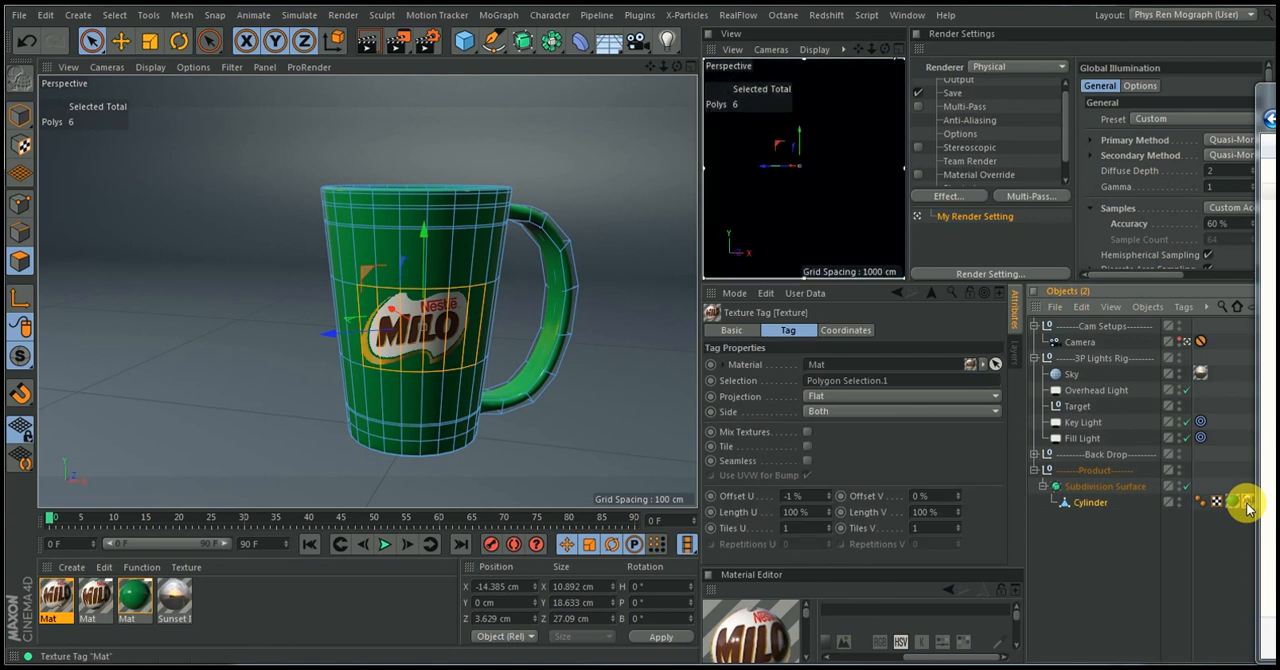
right_click(1258, 106)
key(n)
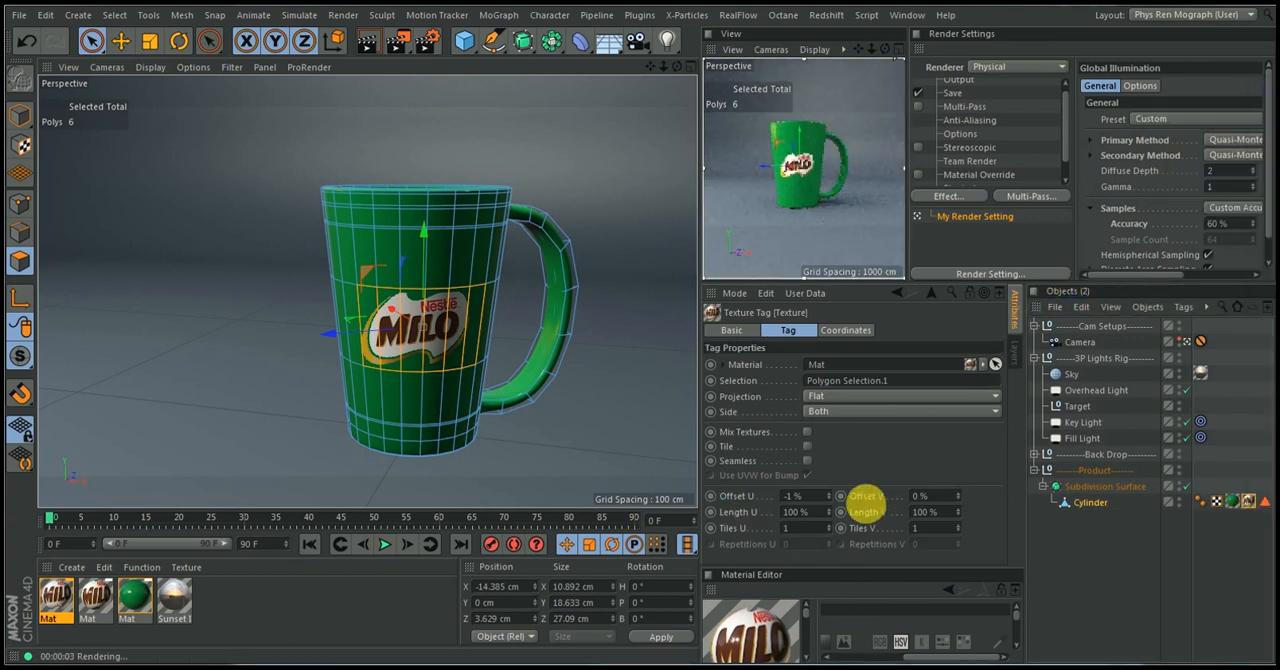
click(829, 494)
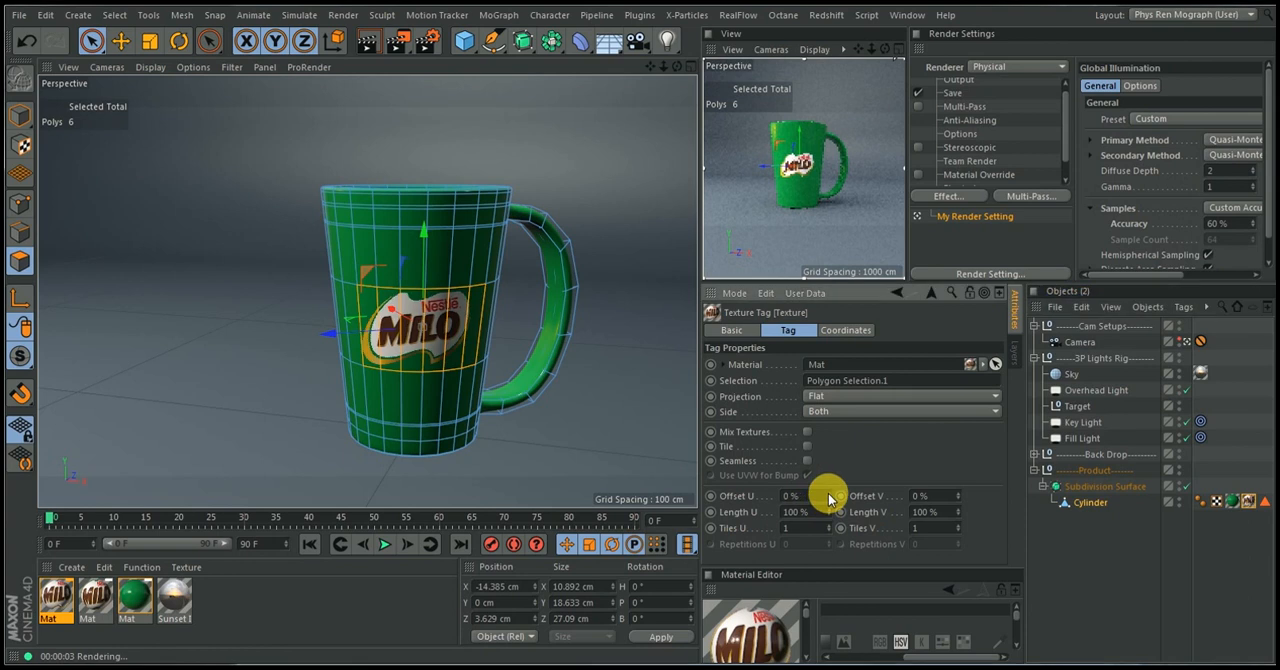
click(829, 494)
click(829, 494)
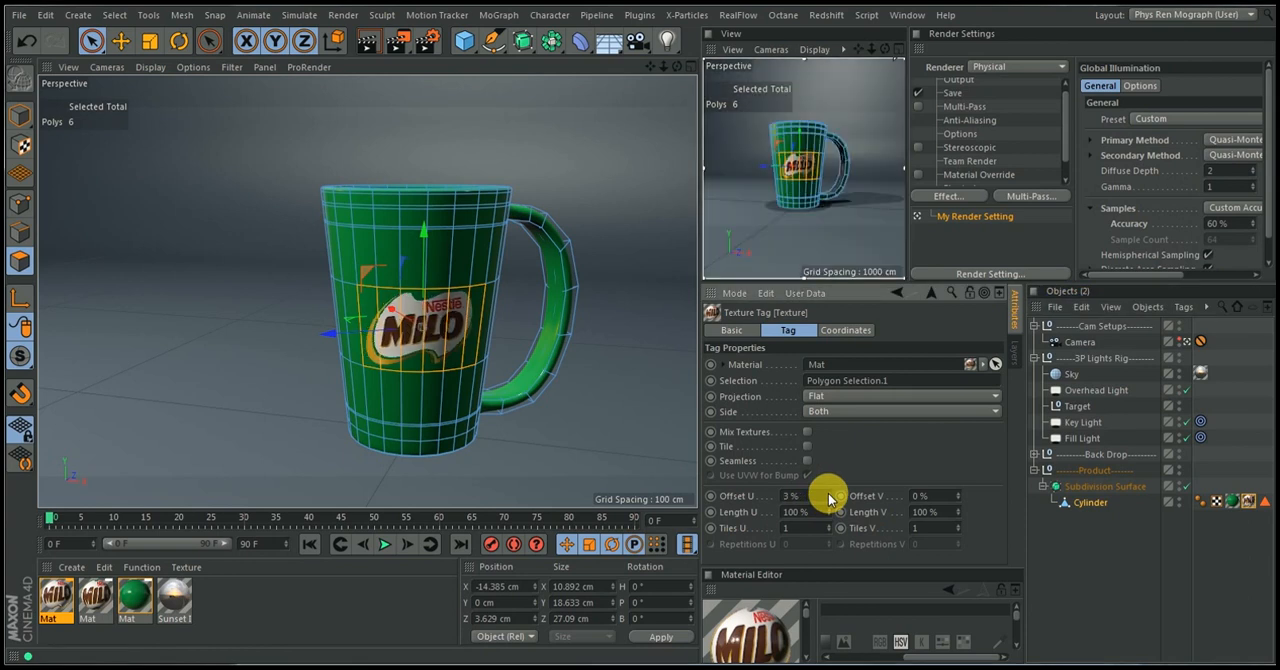
Deselect everything and turn off the Interactive Render Region in the camera preview
click(1075, 534)
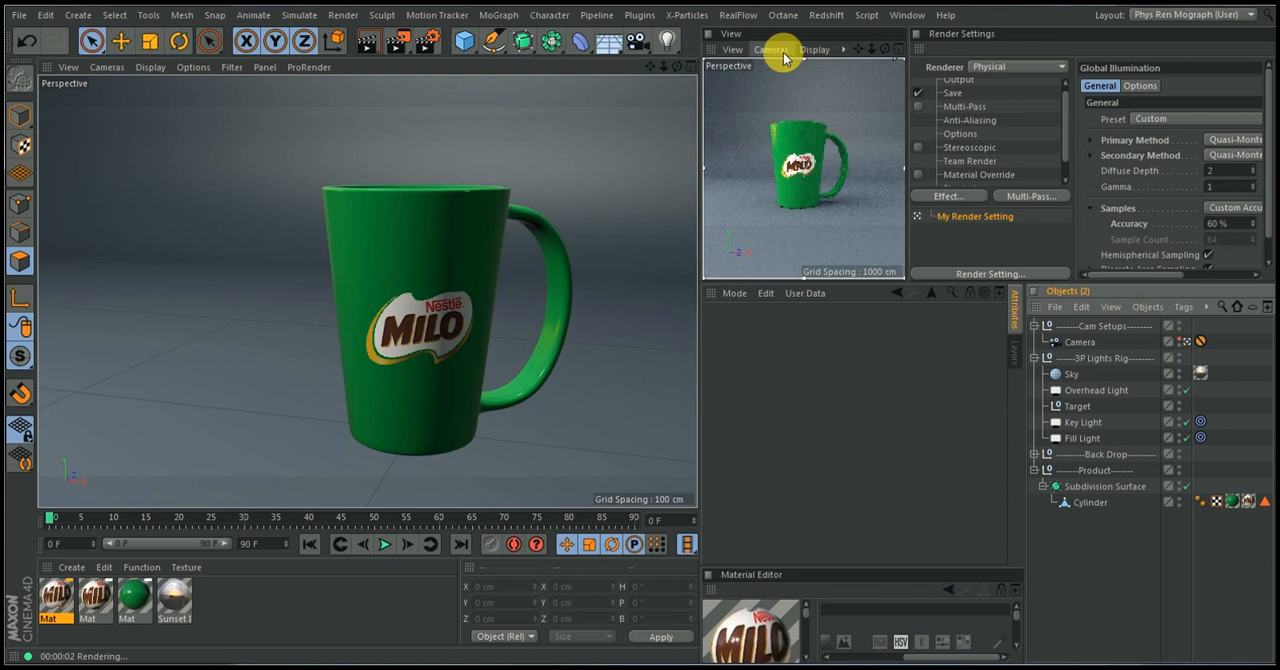
click(397, 40)
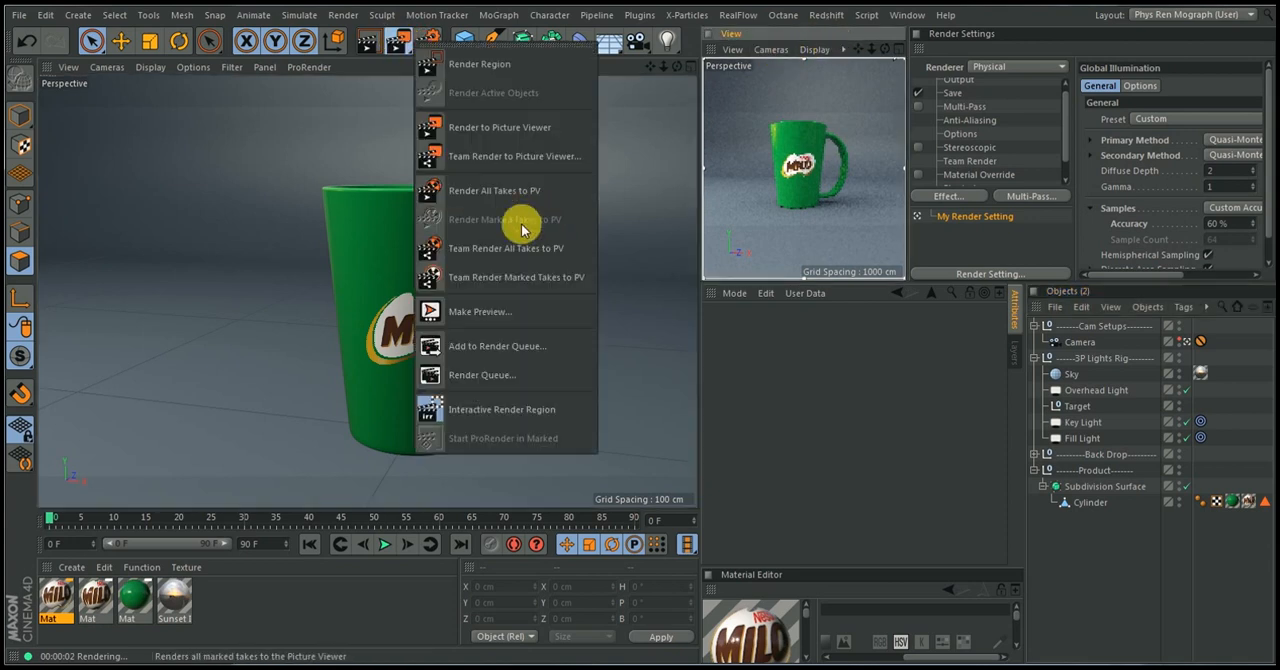
click(487, 406)
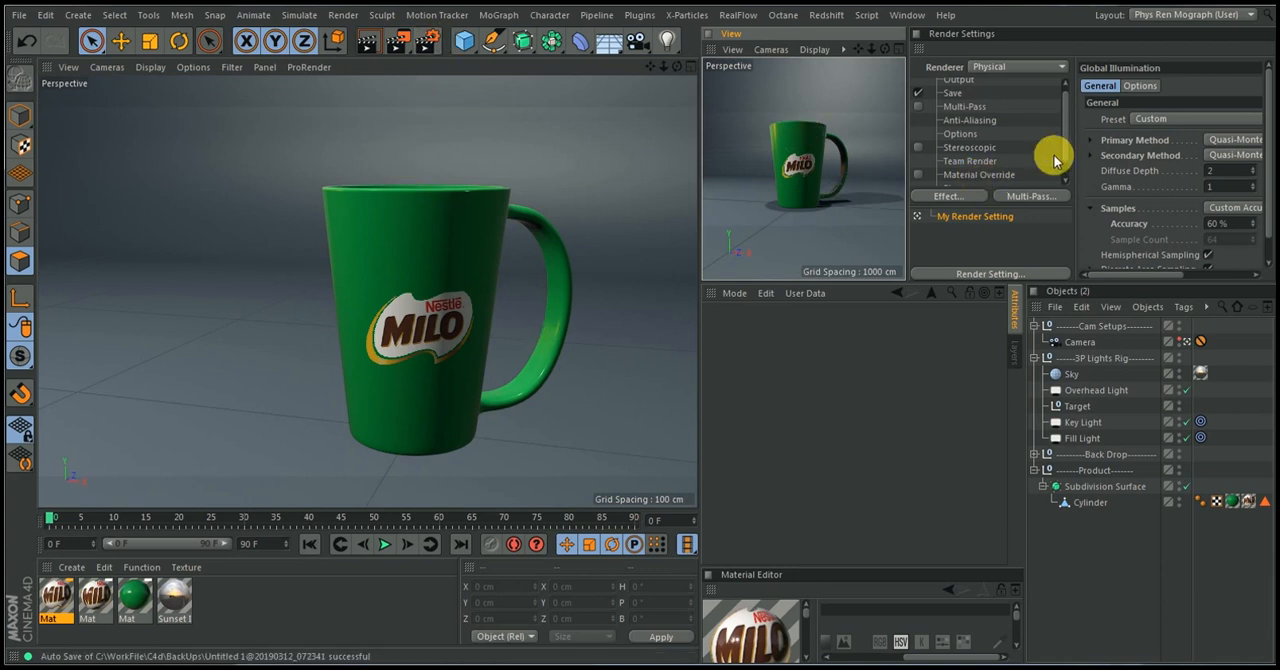
Set Global Illumination's primary method to Irradiance Cache and secondary method to Light Mapping, with a gamma of 2.2
drag(1066, 144, 1070, 193)
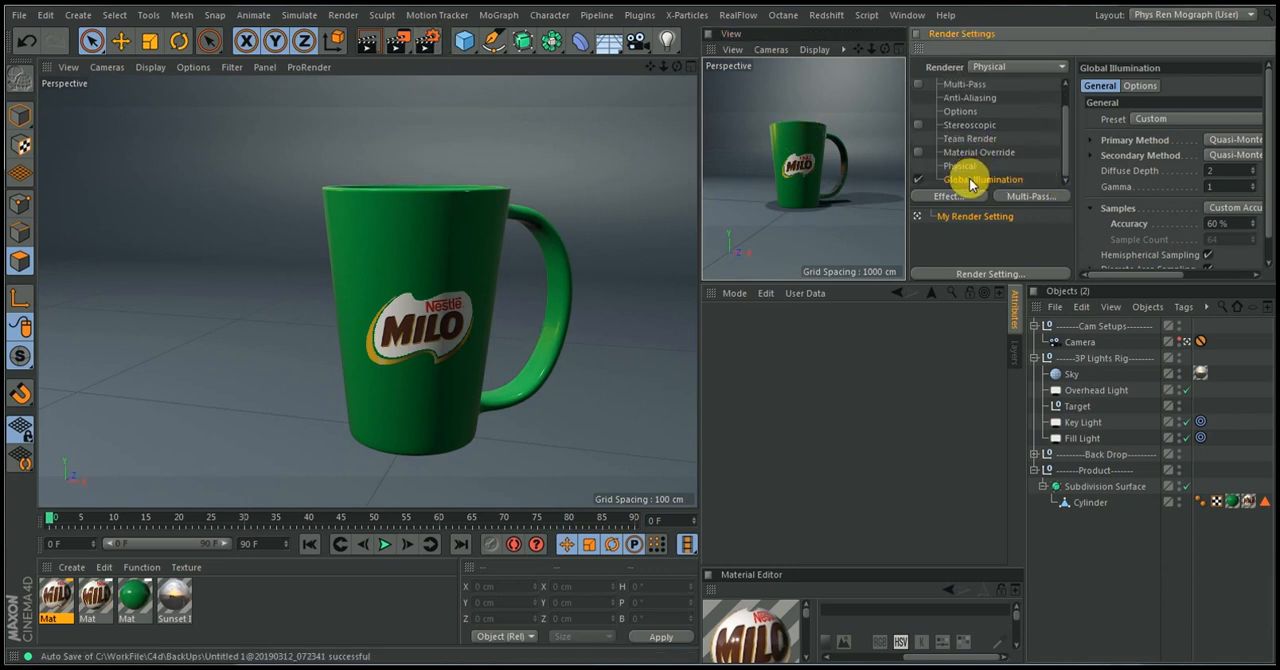
click(1228, 155)
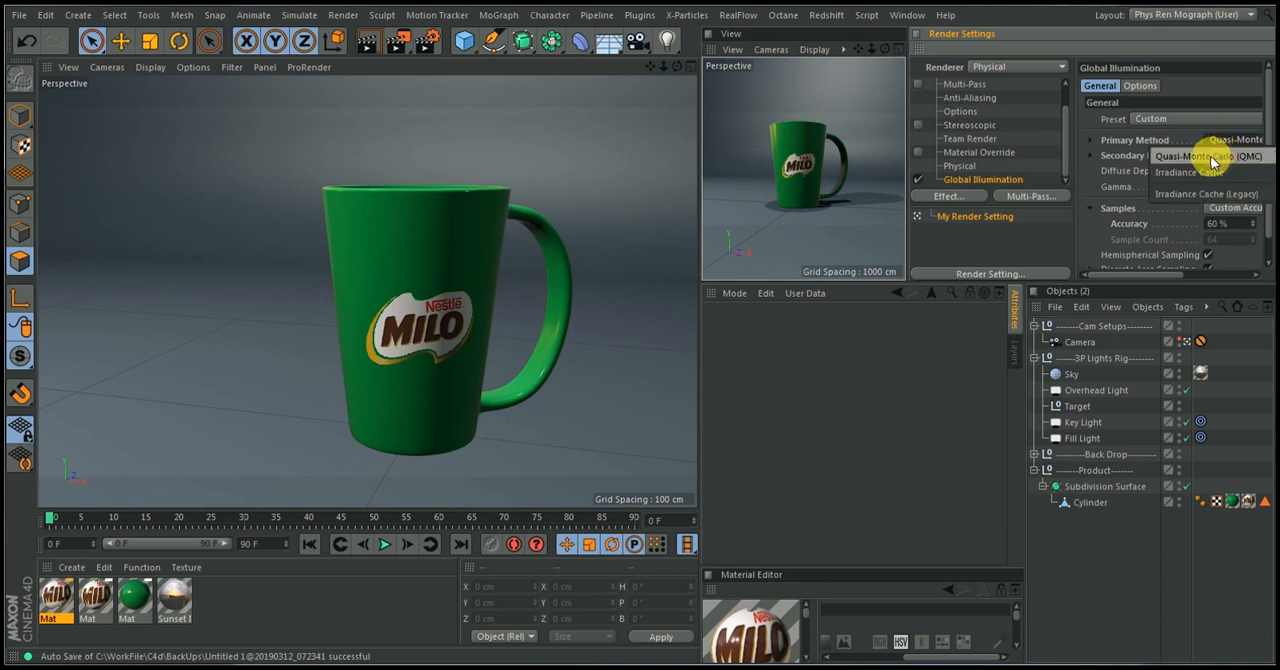
click(1192, 172)
click(1232, 155)
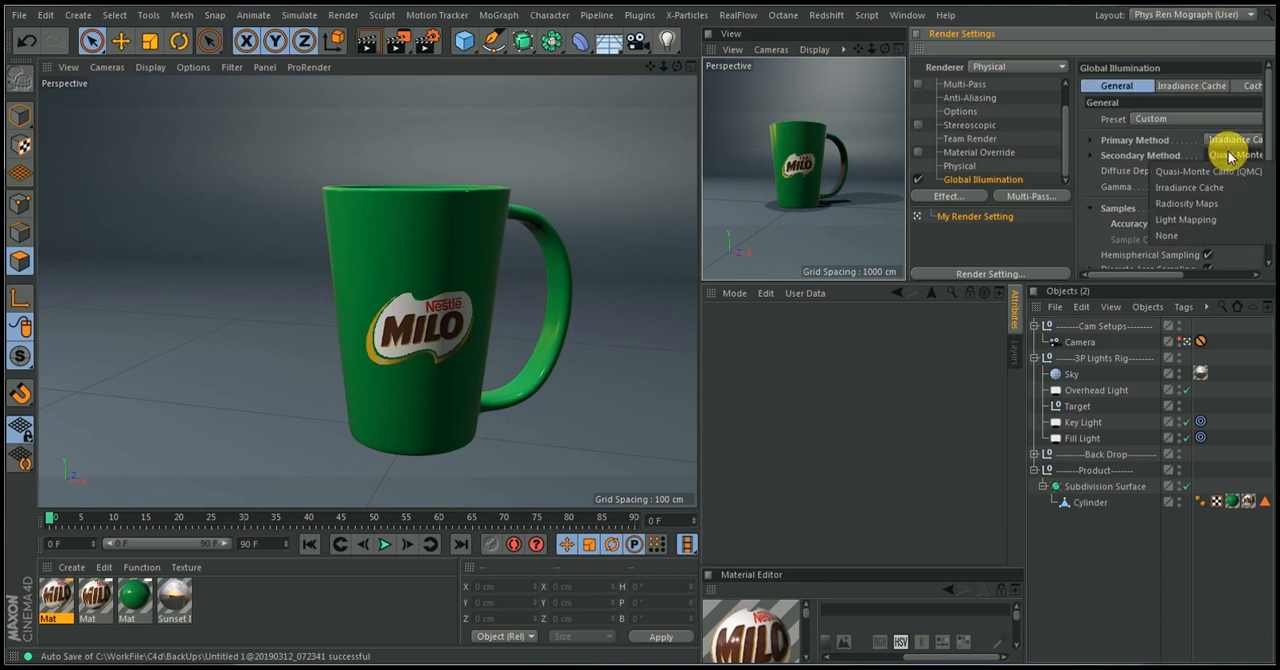
click(1188, 219)
text(2.2)
key(Return)
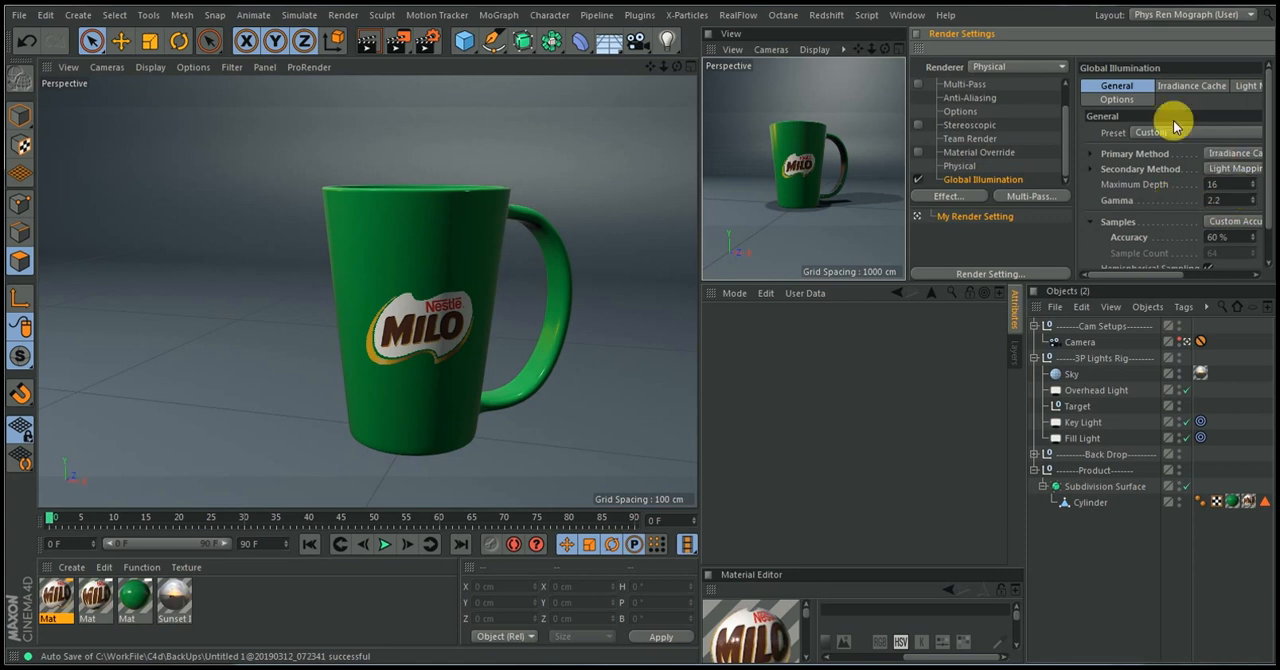
Expand the Irradiance Cache's Record Density and set its Min Rate to -2, then show the Global Illumination options
click(1180, 88)
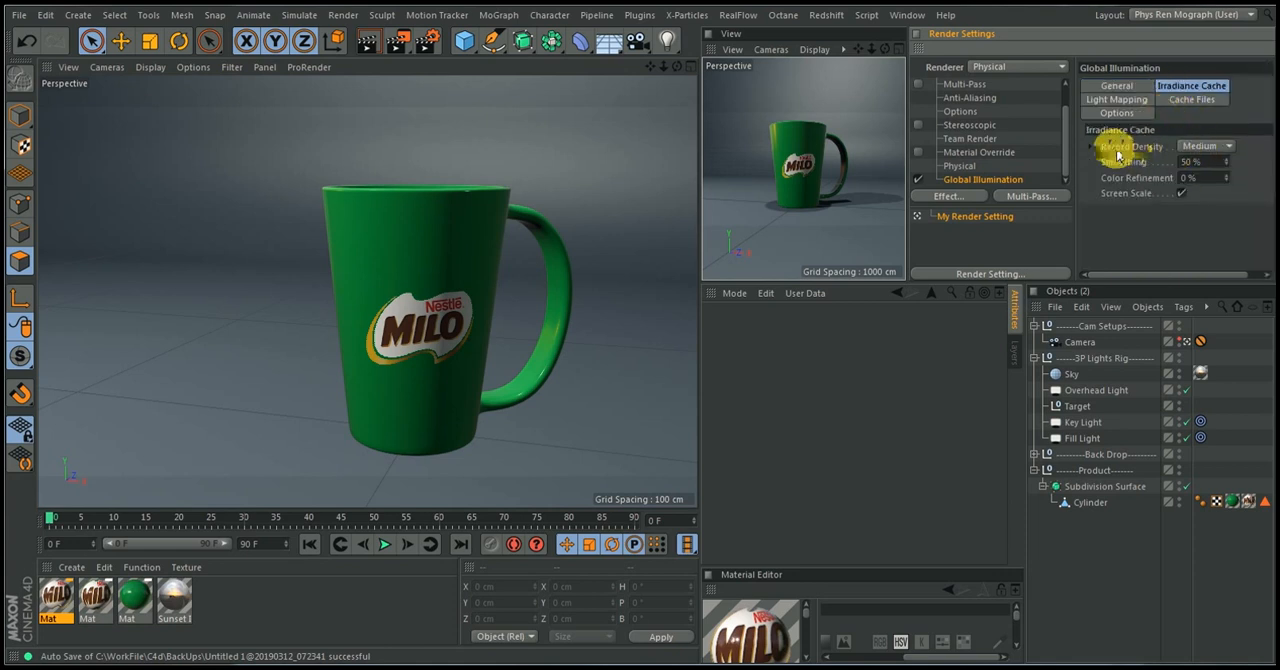
click(1091, 147)
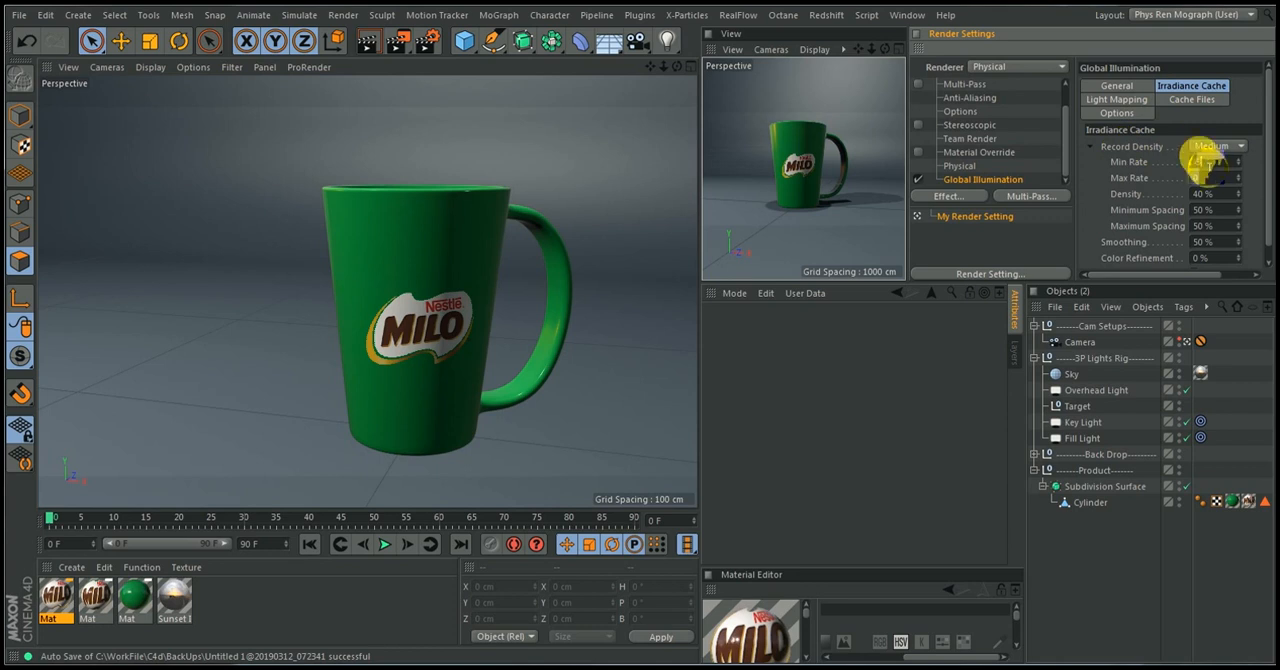
click(1205, 165)
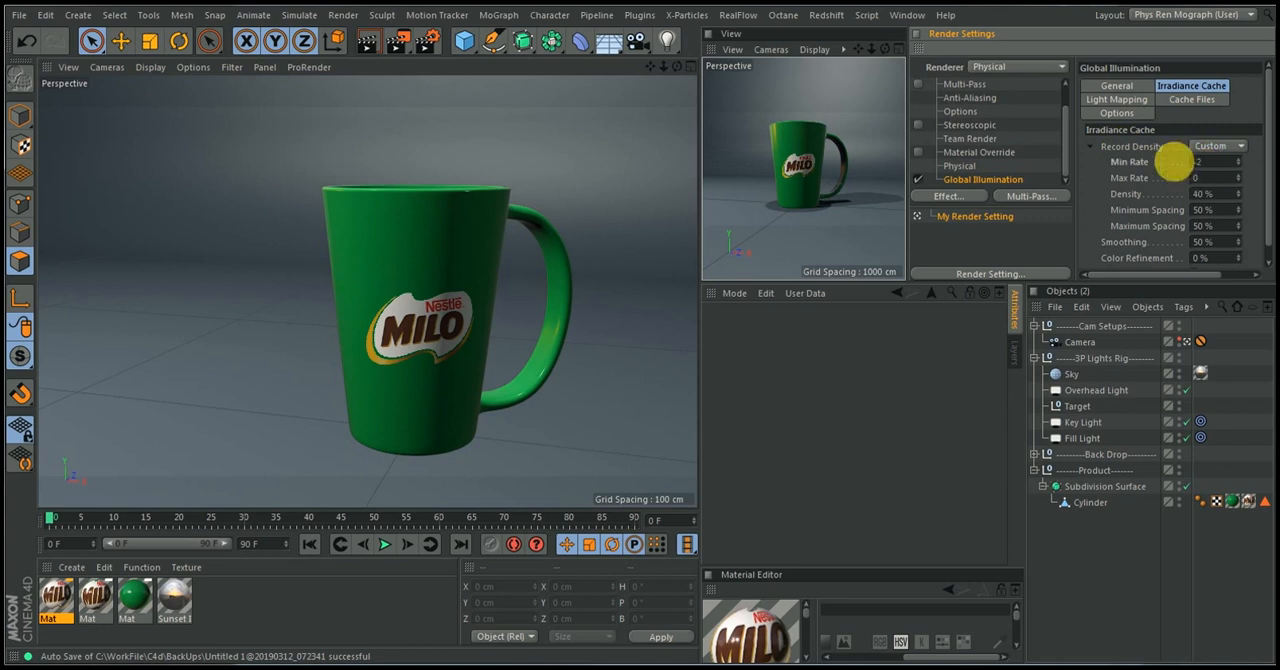
click(1114, 112)
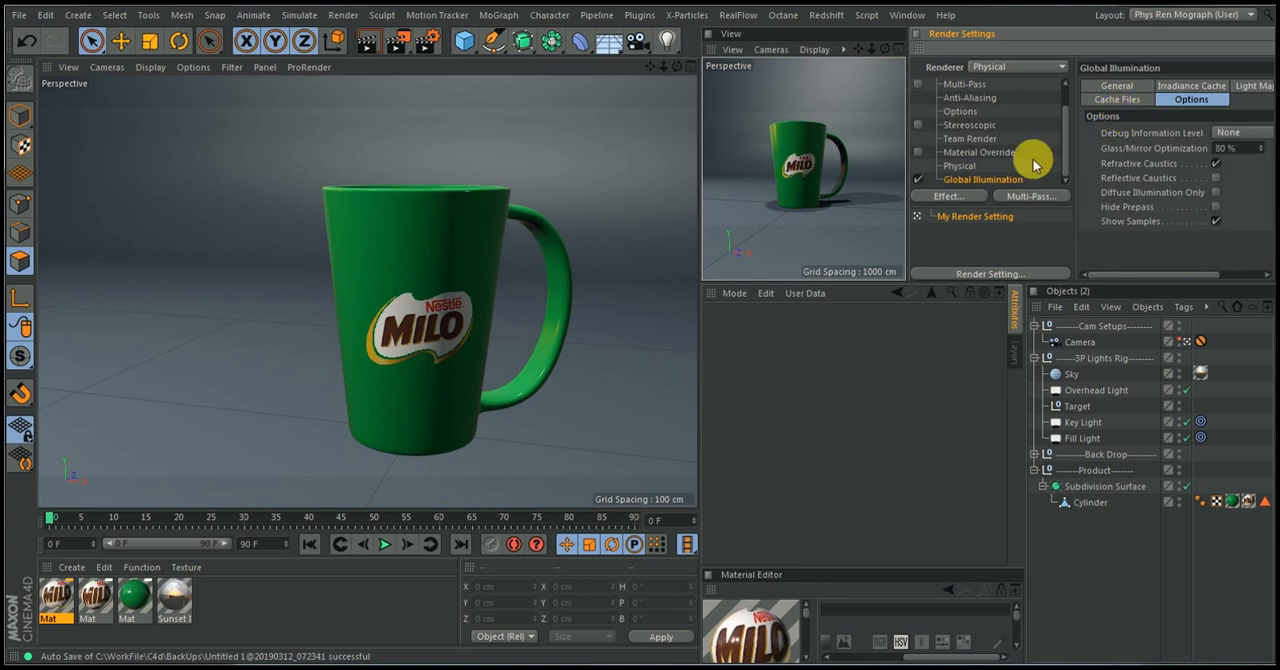
Switch the Physical renderer's sampler to Adaptive and its sampling quality to Automatic
click(958, 167)
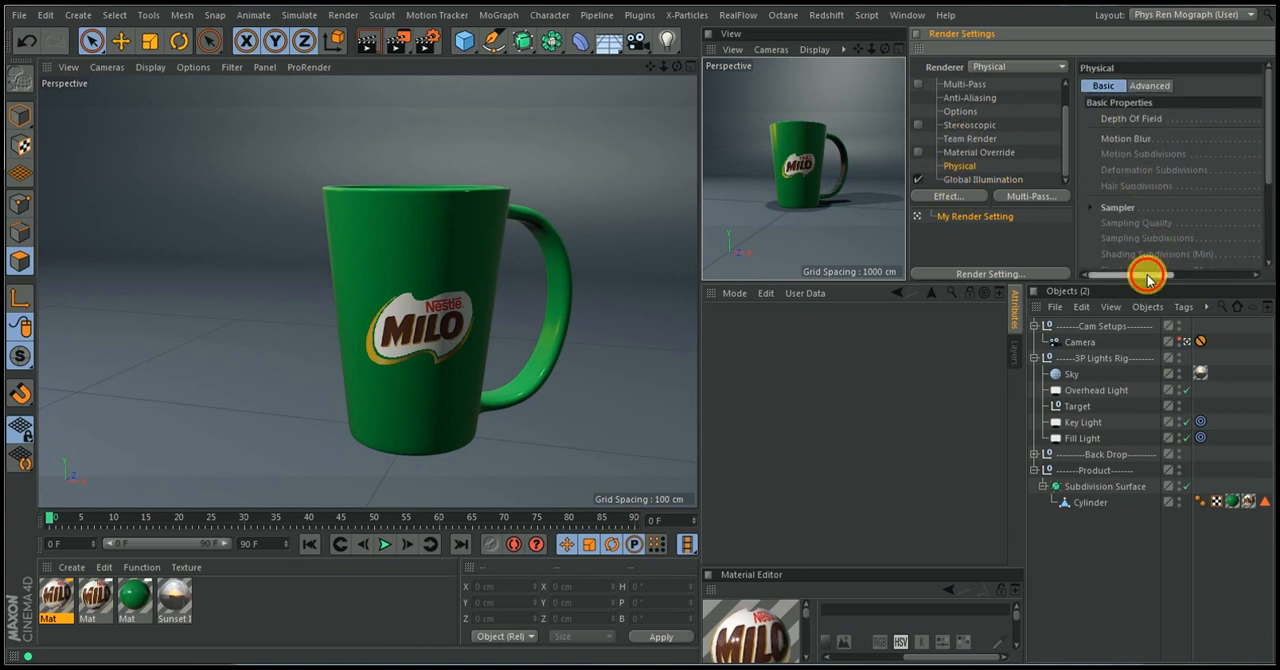
drag(1143, 274, 1218, 280)
click(1156, 208)
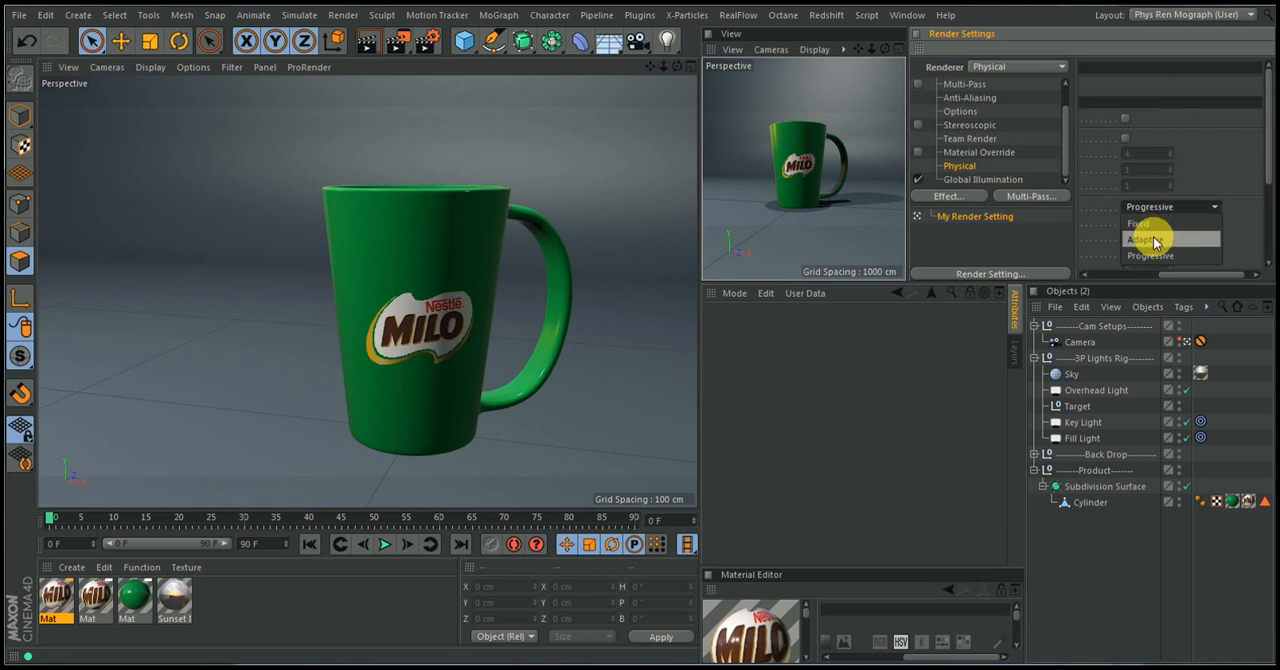
click(1153, 240)
click(1143, 221)
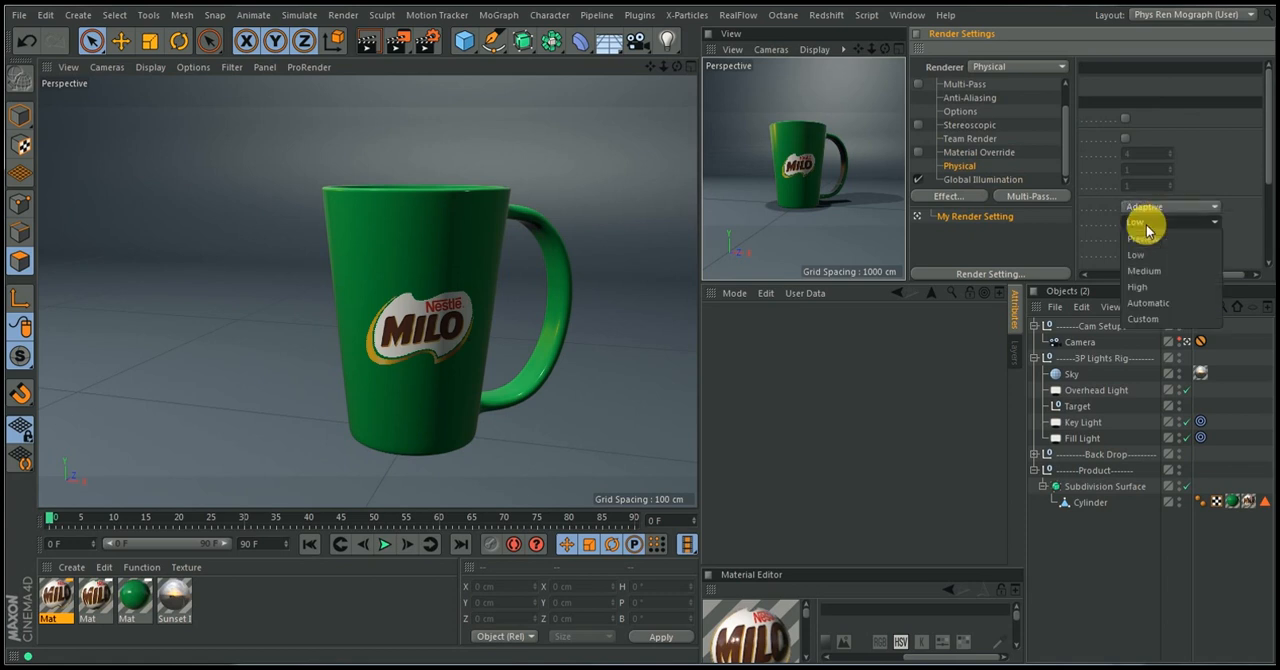
click(1148, 303)
Set the Physical renderer's Shading Error Threshold to 7%
drag(1264, 170, 1268, 209)
mouse_move(1194, 277)
mouse_down()
mouse_move(1126, 280)
mouse_move(1160, 289)
mouse_up()
drag(1222, 226, 1140, 235)
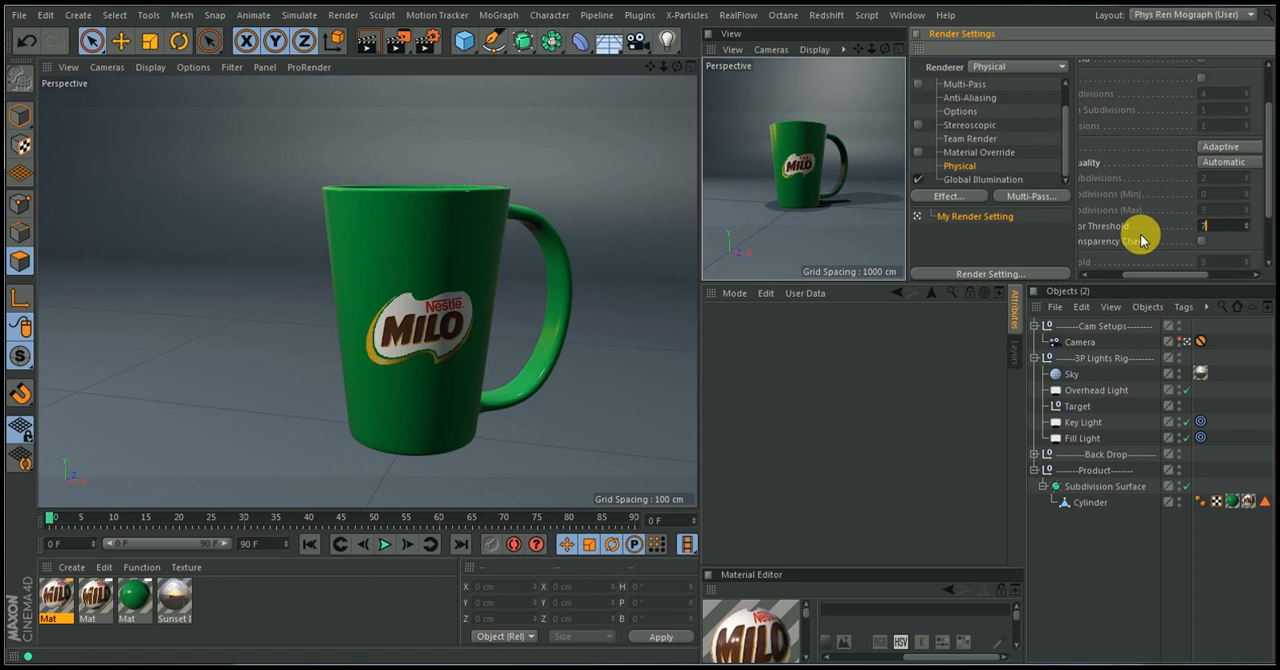
drag(1270, 210, 1266, 266)
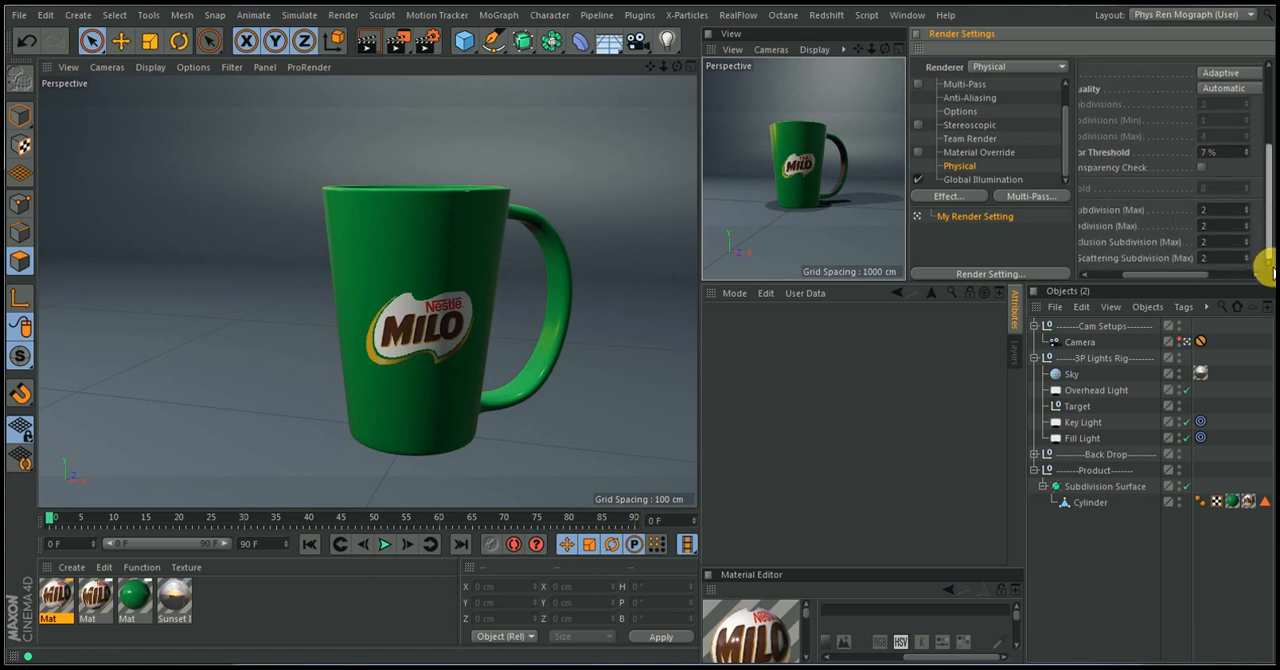
Set the maximum Subsurface Scattering Subdivision to 0 and change the maximum Blurriness Subdivision in the Physical render settings
double_click(1210, 257)
key(Return)
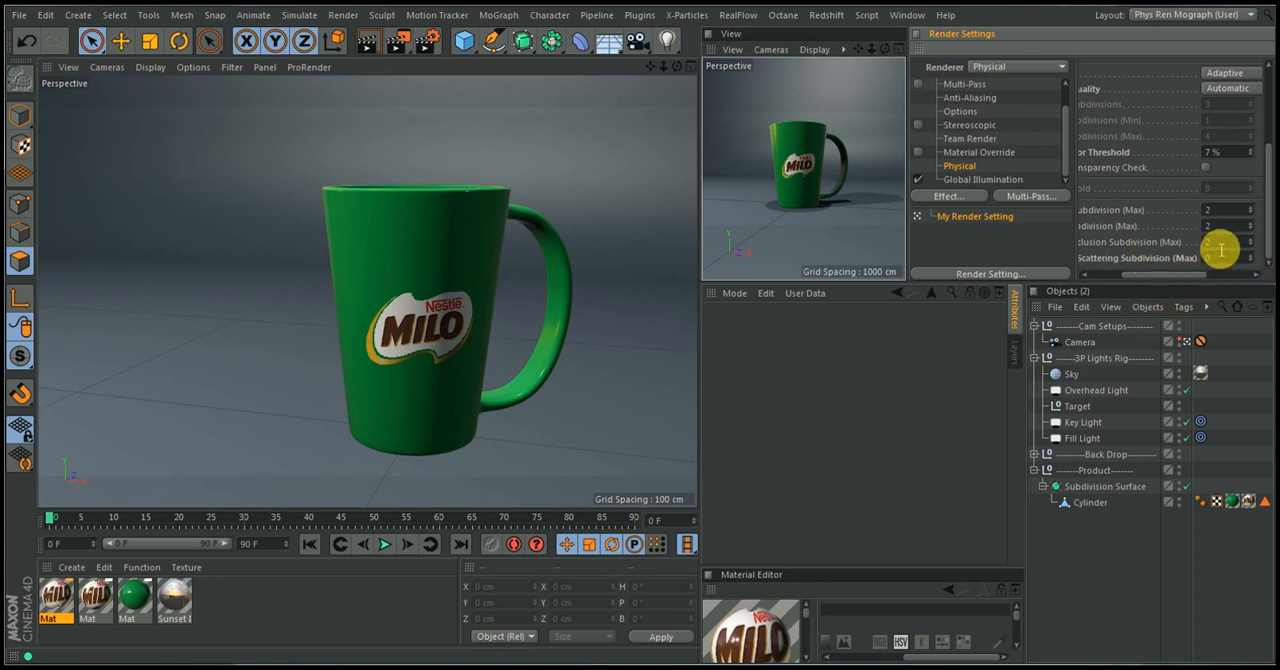
mouse_move(1168, 274)
mouse_down()
mouse_move(1135, 285)
mouse_move(1191, 274)
mouse_up()
click(1192, 211)
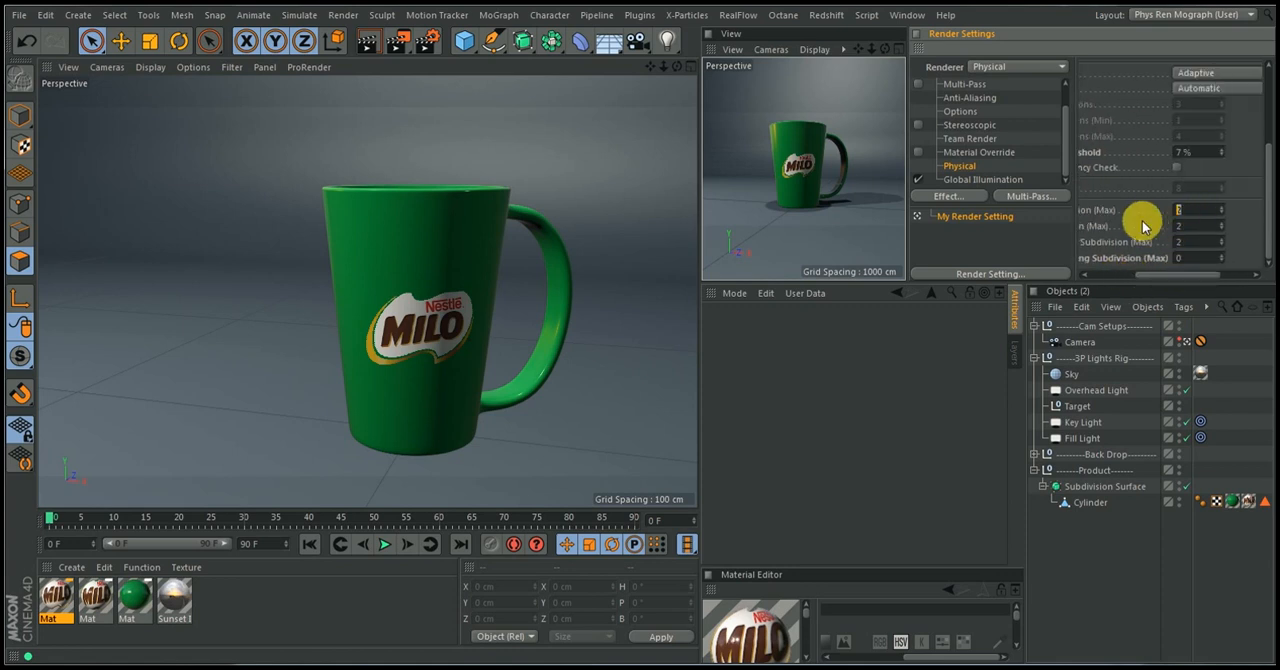
drag(1168, 274, 1107, 274)
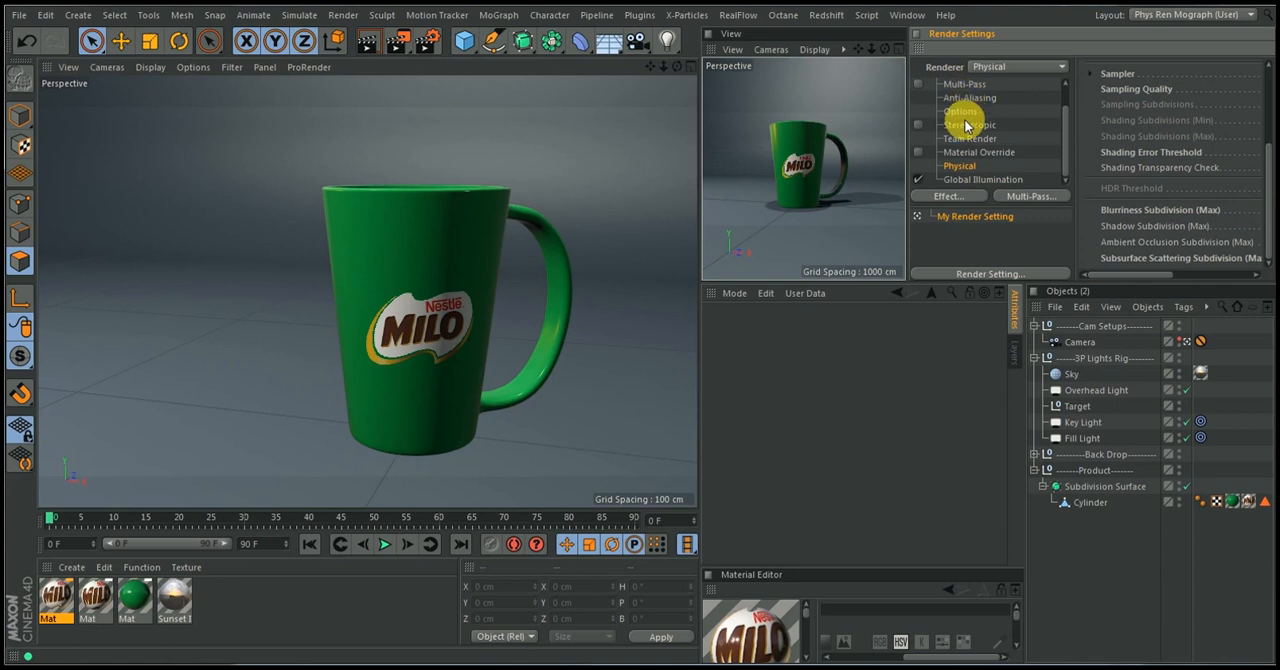
Lock the output's width-to-height ratio and set the render resolution to 300 pixels per inch
drag(1066, 126, 1066, 100)
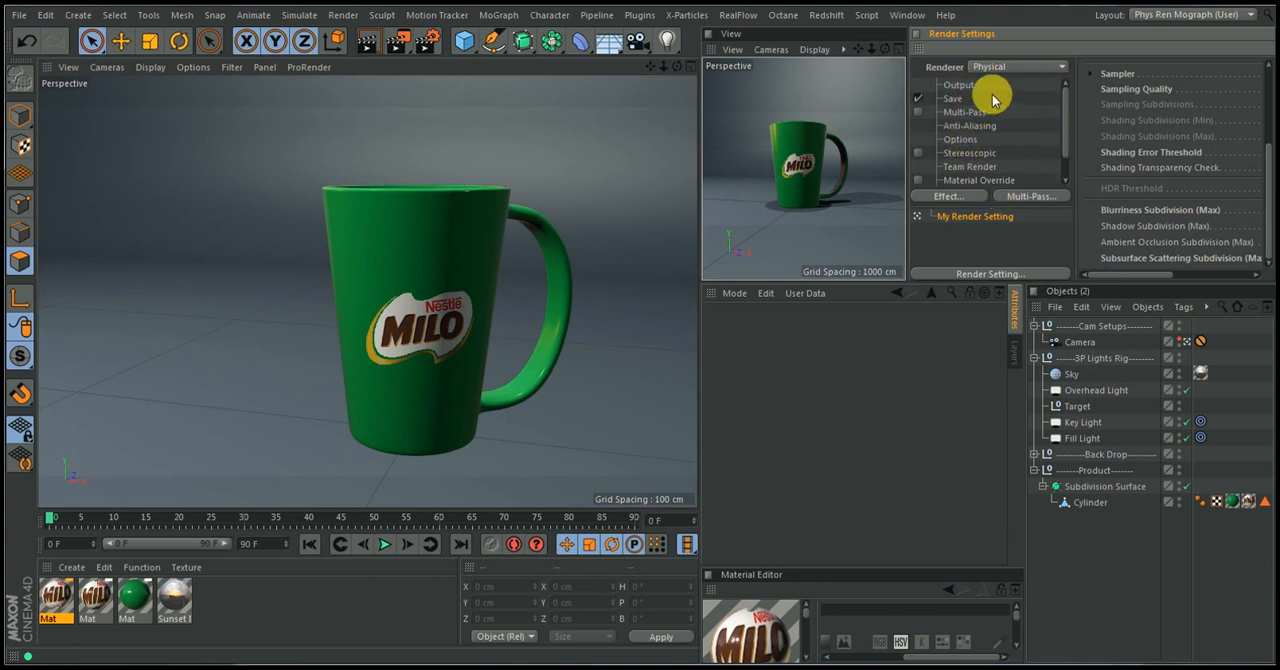
click(958, 99)
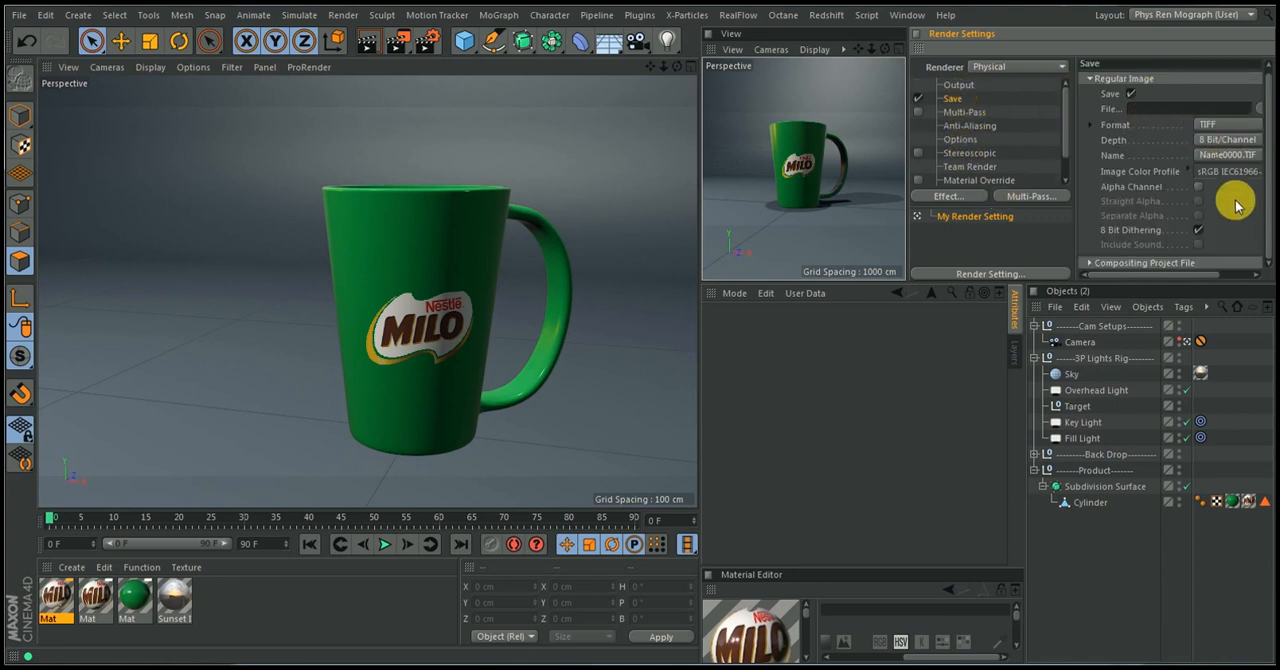
click(945, 85)
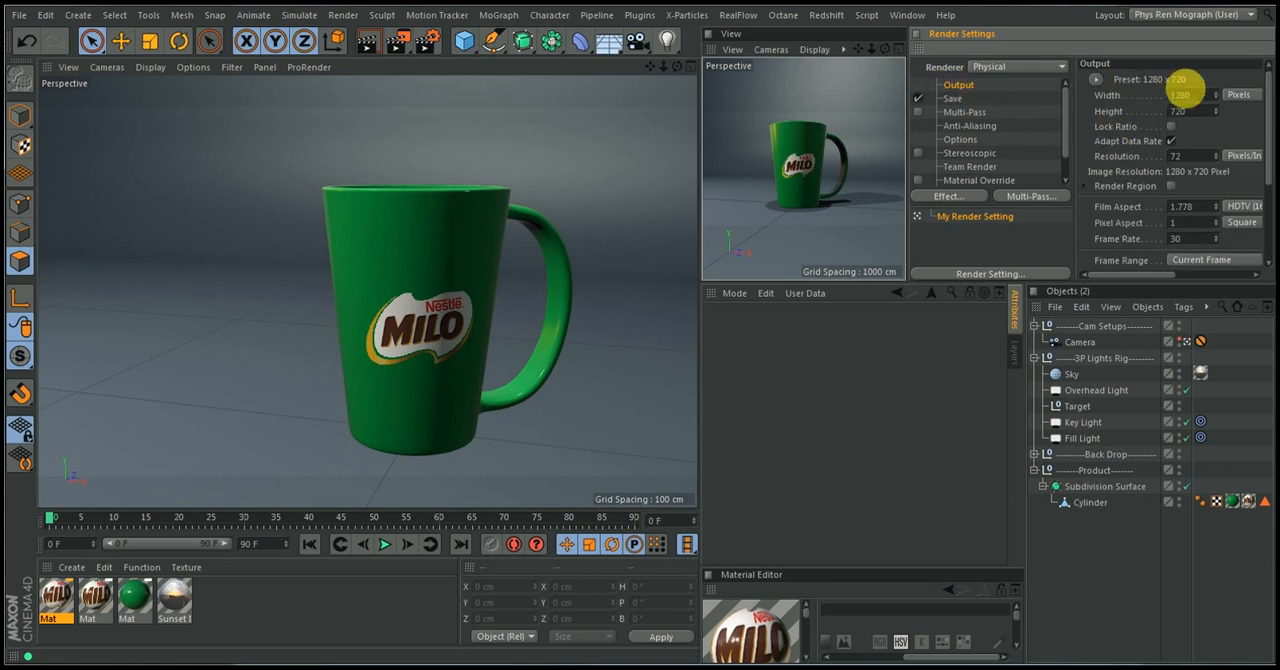
click(1171, 126)
double_click(1186, 156)
text(300)
key(Return)
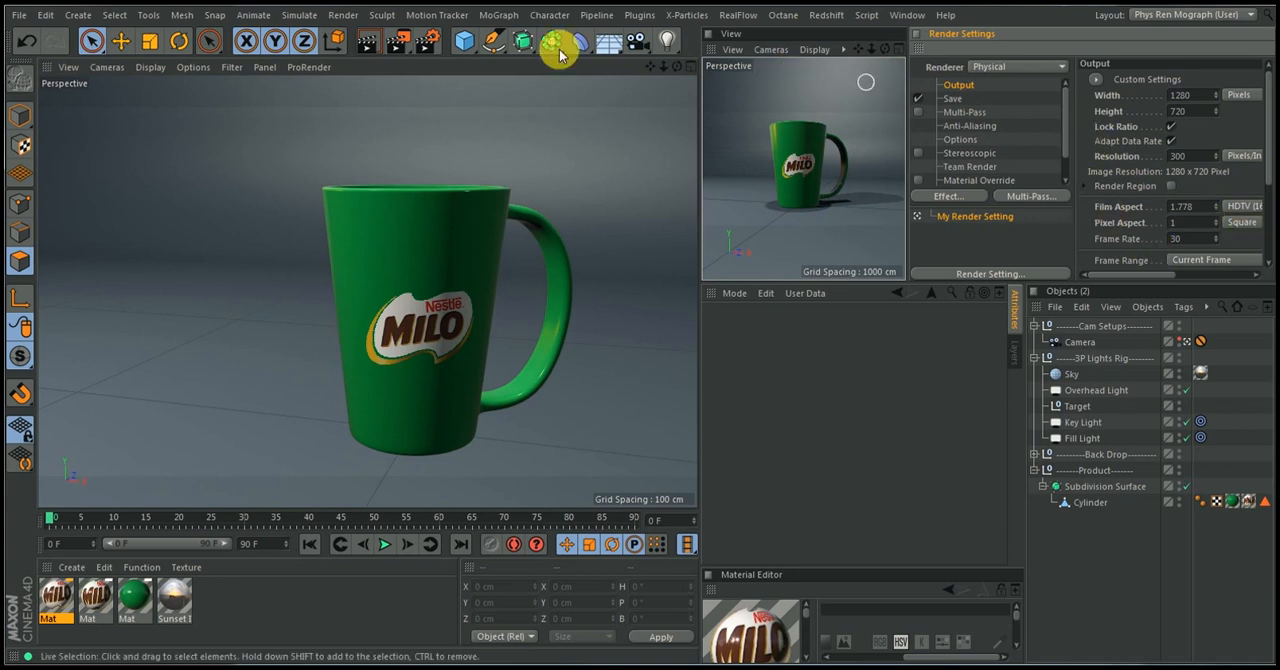
Render the cup scene to the Picture Viewer and zoom the preview out so the whole image fits
click(396, 45)
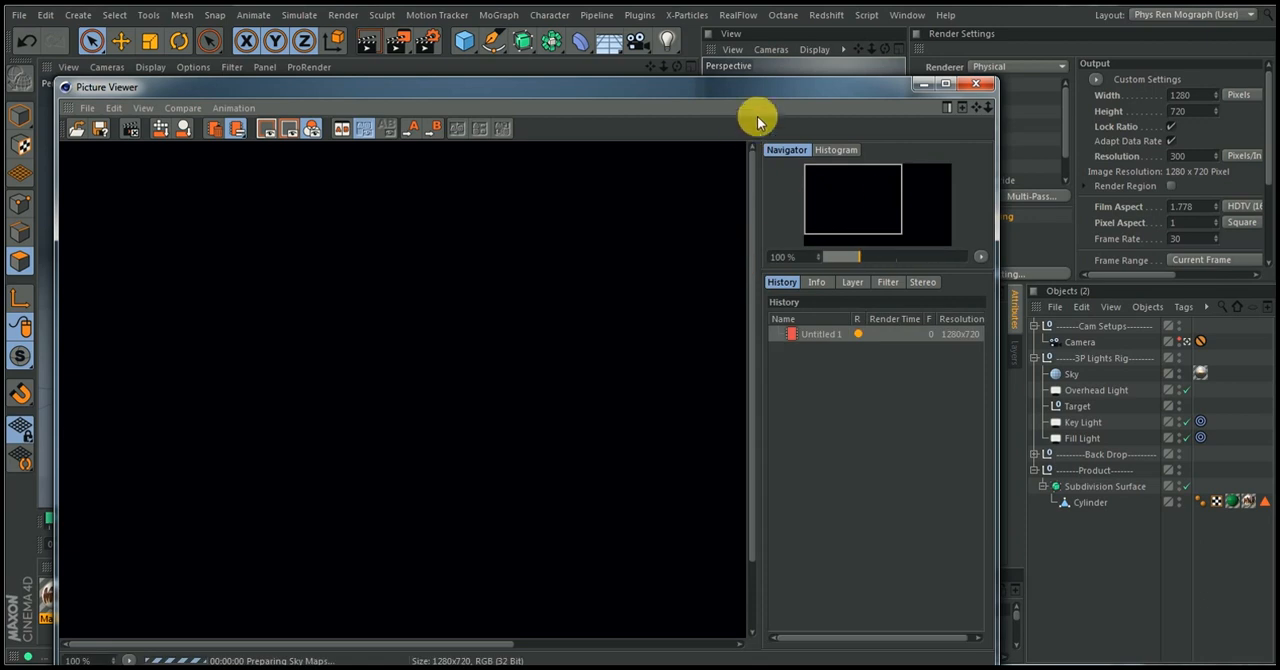
drag(751, 90, 801, 63)
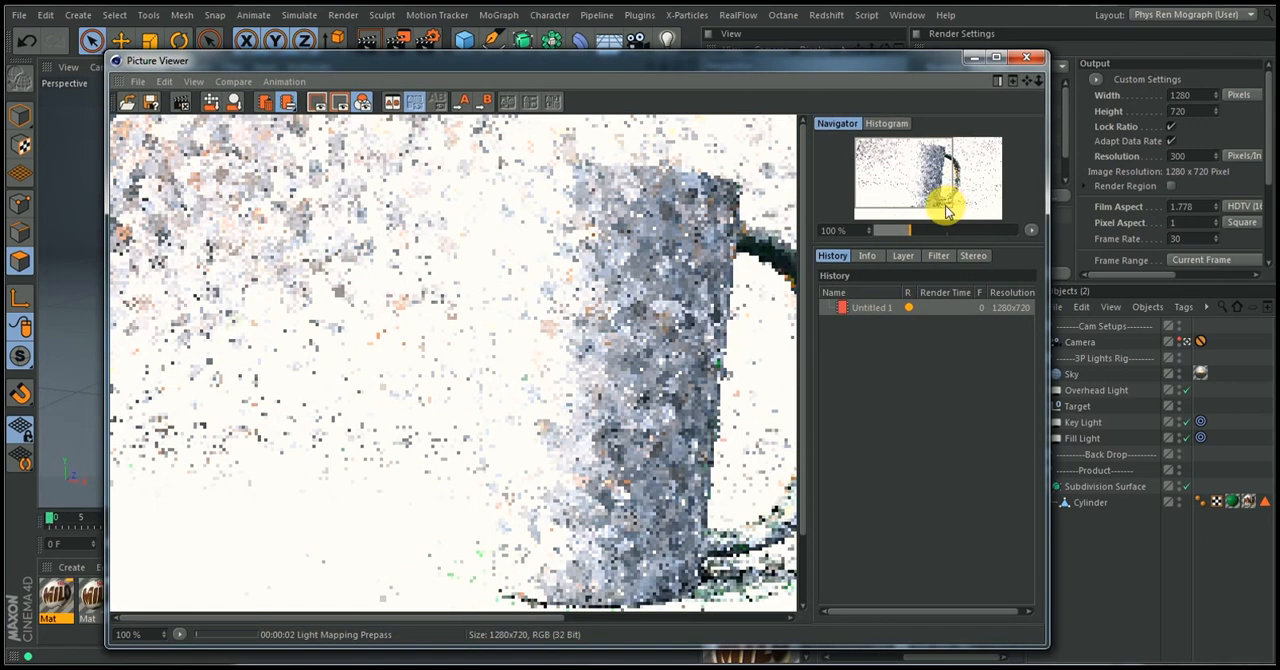
drag(920, 227, 901, 229)
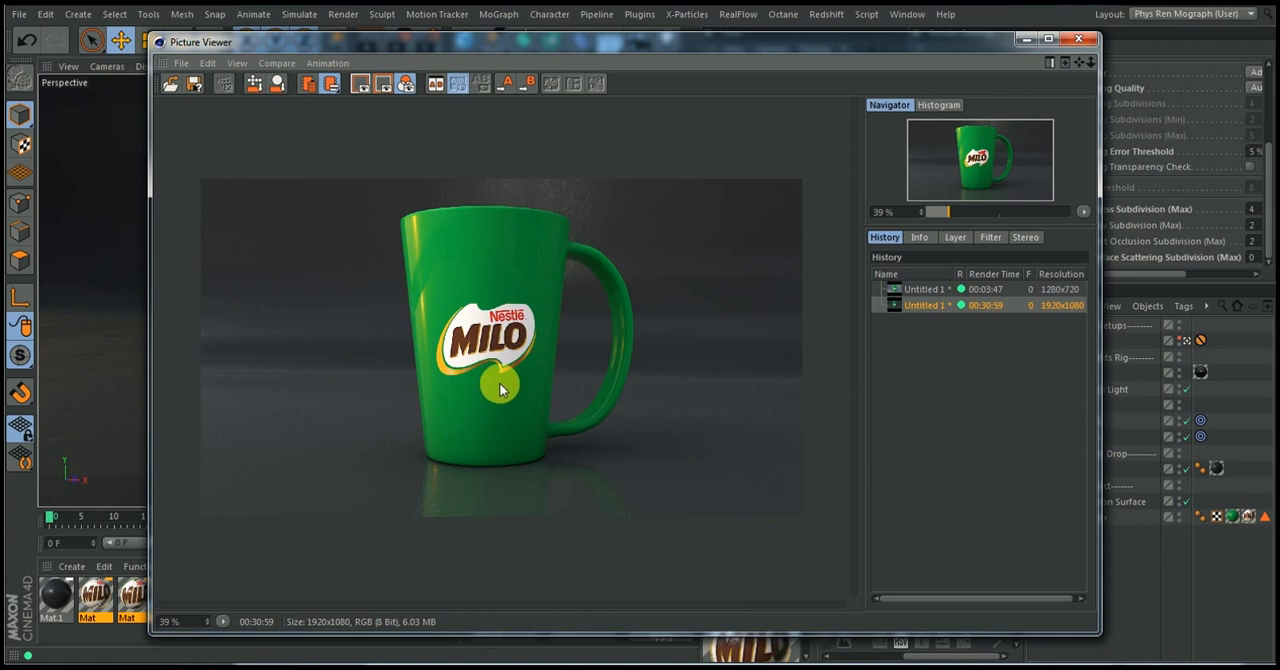
Compare the 1280x720 and 1920x1080 cup renders in the Picture Viewer history and review the darker scene's materials and backdrop
click(929, 291)
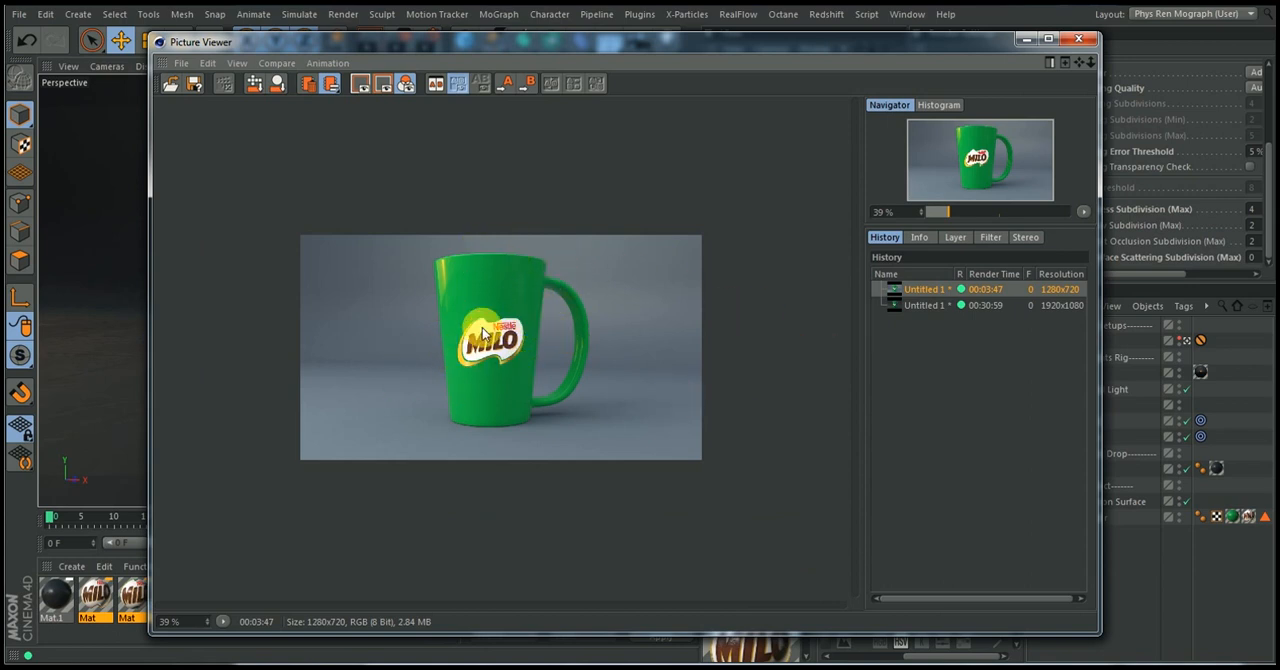
click(903, 305)
click(1030, 38)
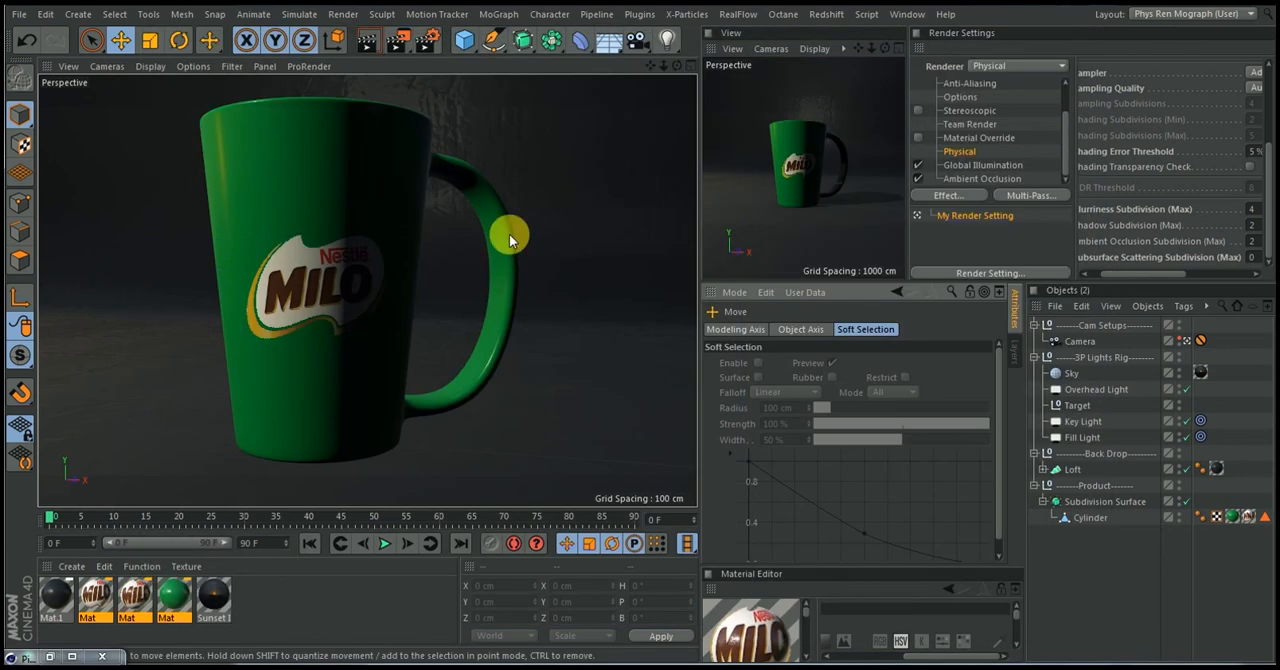
drag(65, 605, 1068, 473)
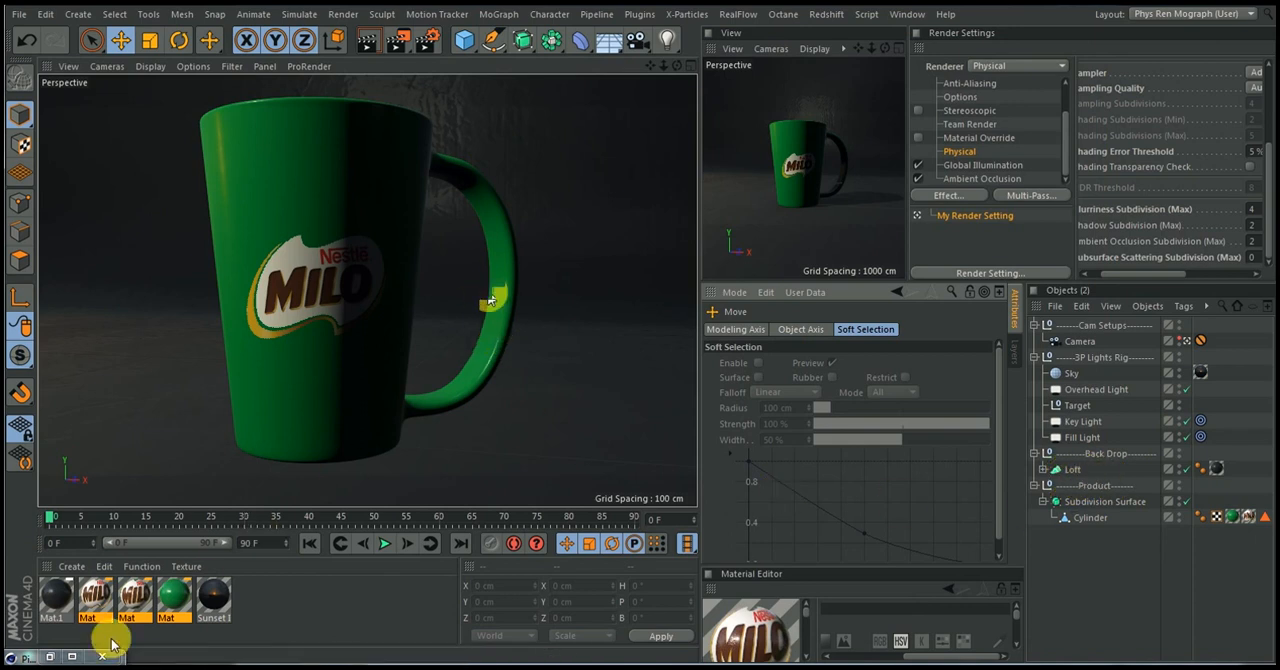
click(430, 42)
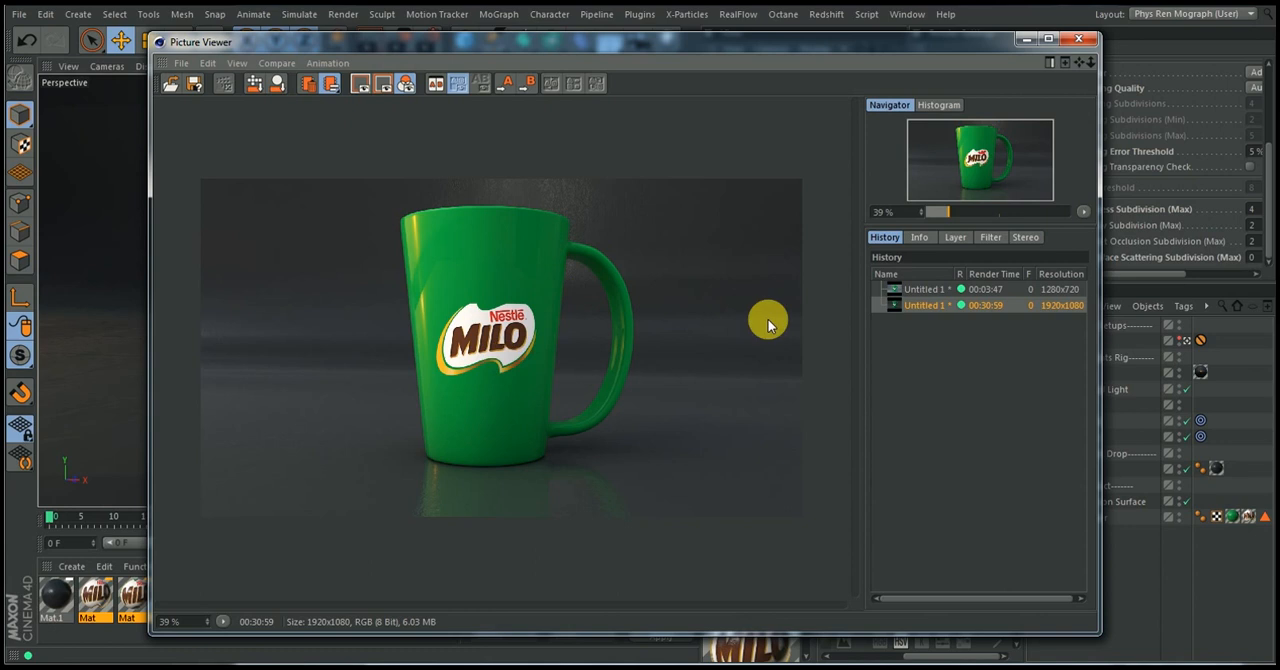
click(926, 290)
click(929, 305)
click(926, 289)
click(923, 304)
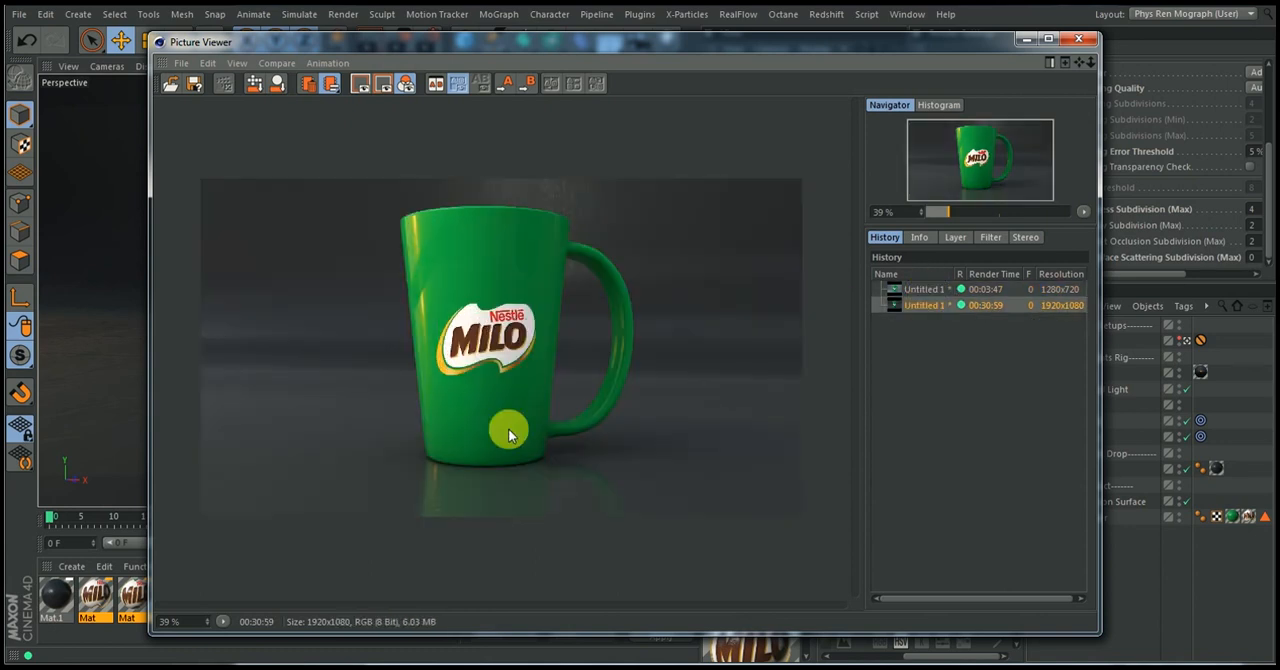